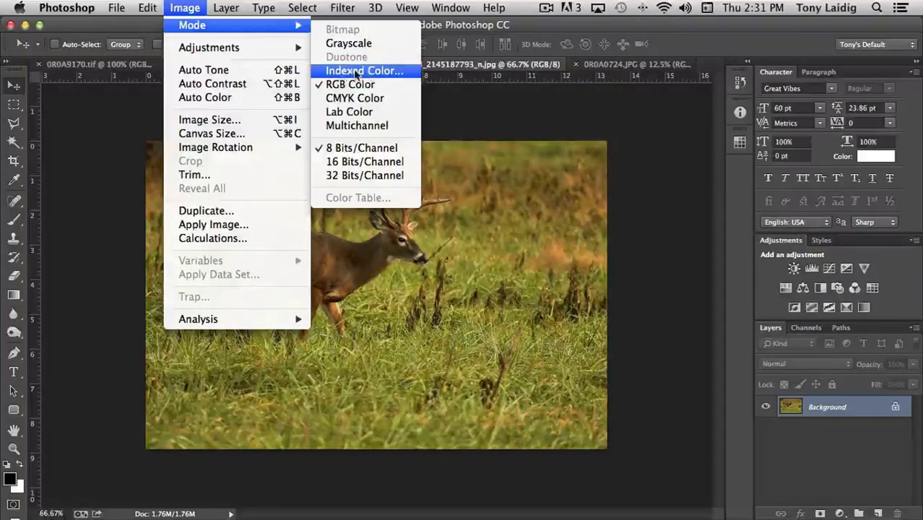
Step: Try converting the deer photo to Indexed Color with 16 colors in the Local (Selective) palette, and undo the conversion
click(355, 71)
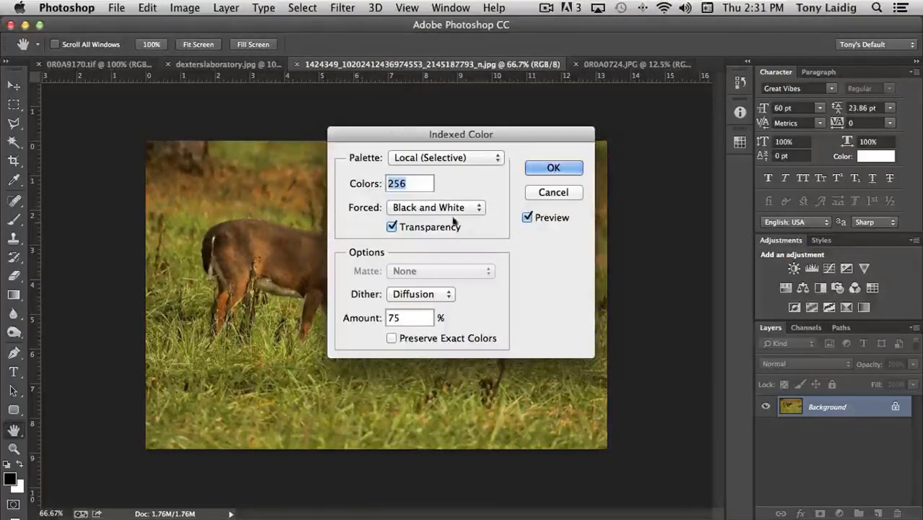
click(420, 184)
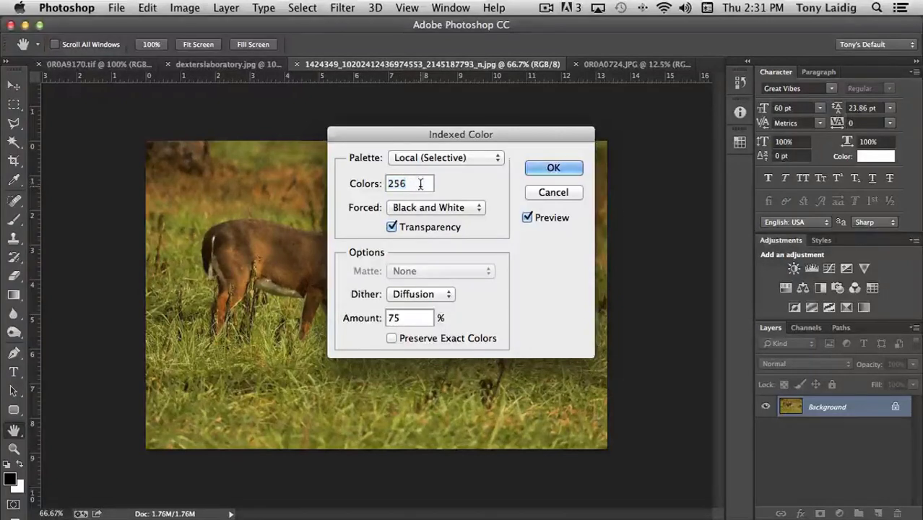
drag(420, 183, 370, 184)
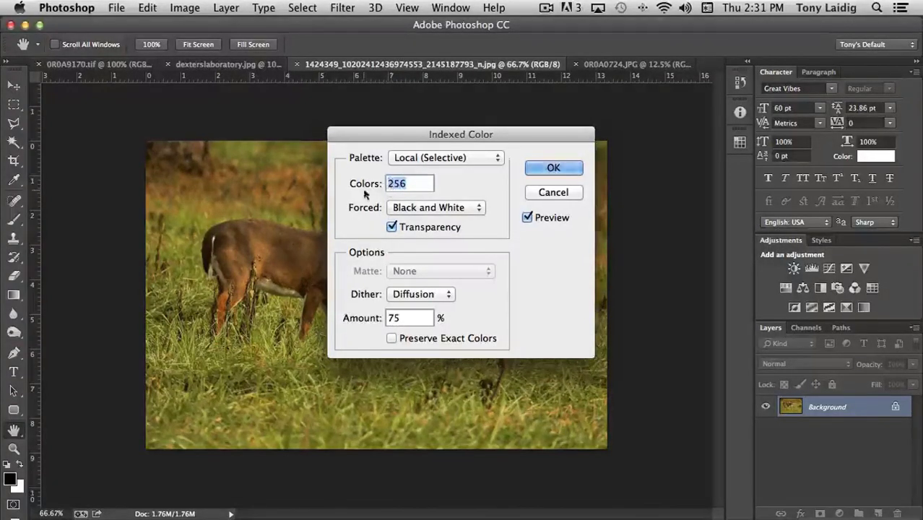
click(462, 157)
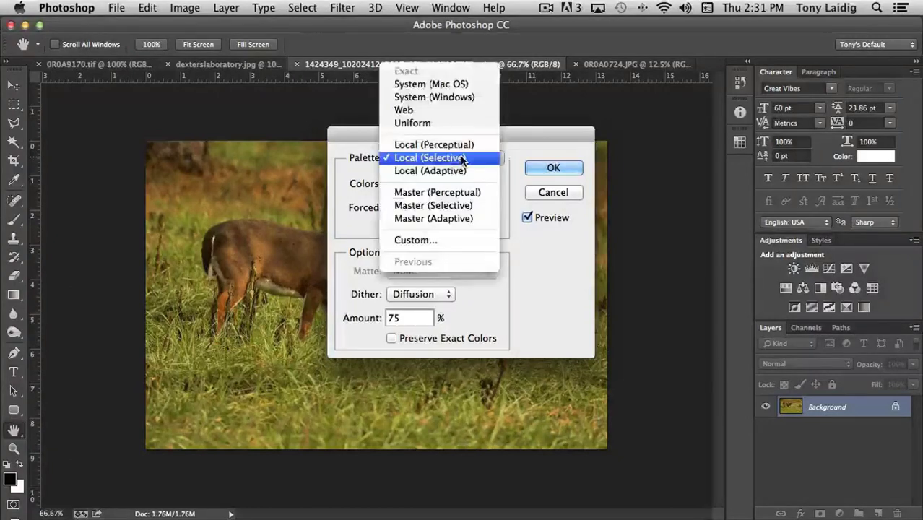
click(510, 254)
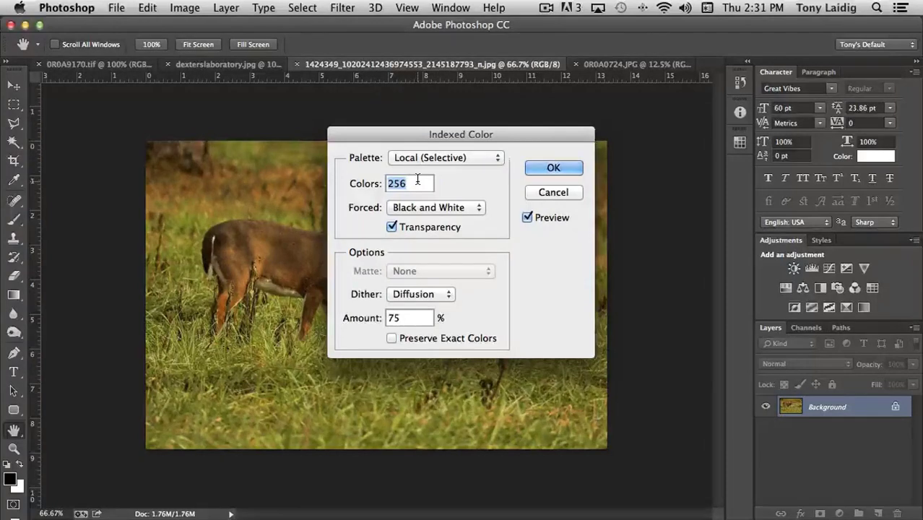
text(16)
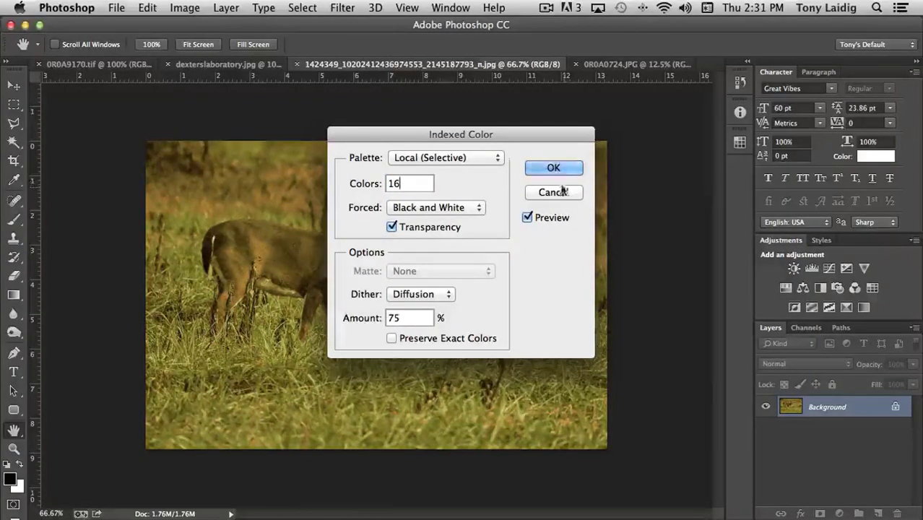
click(550, 168)
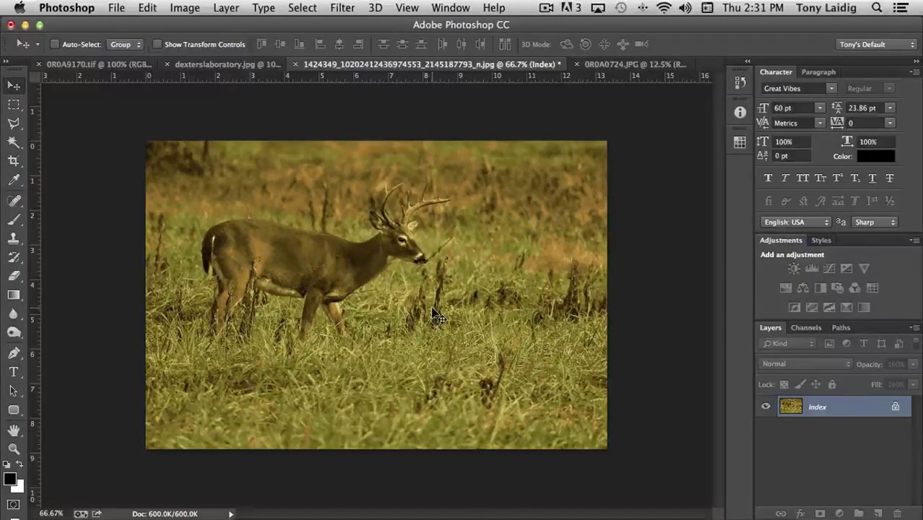
key(super+z)
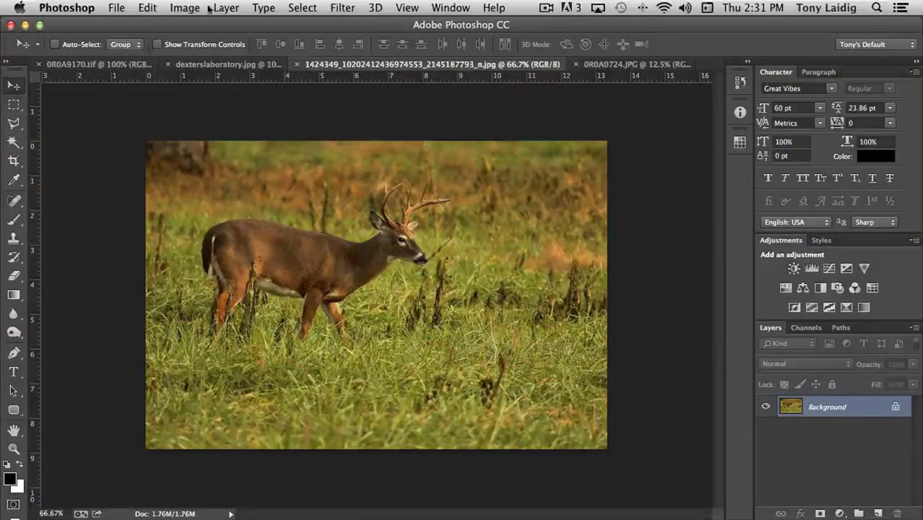
Step: Try converting the deer photo to Indexed Color with only 8 colors, and undo the conversion
click(184, 8)
mouse_move(193, 26)
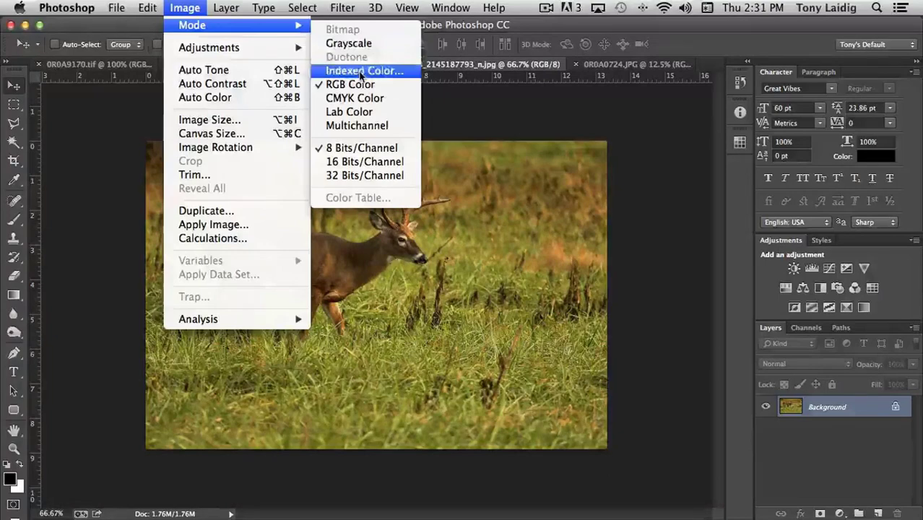
click(361, 71)
text(8)
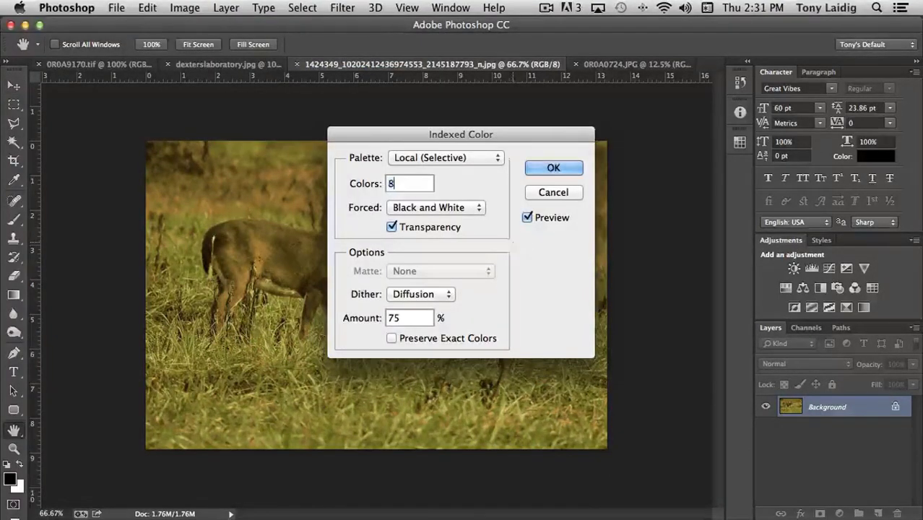
click(553, 169)
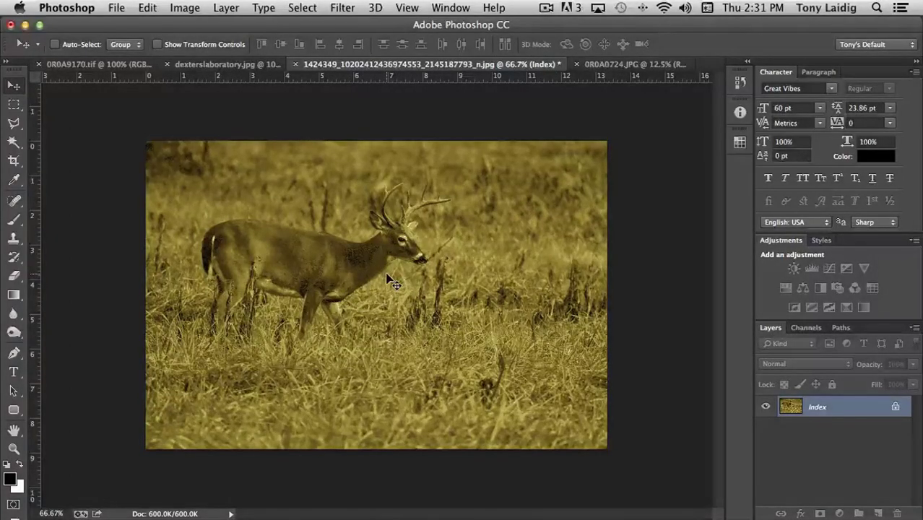
key(super+z)
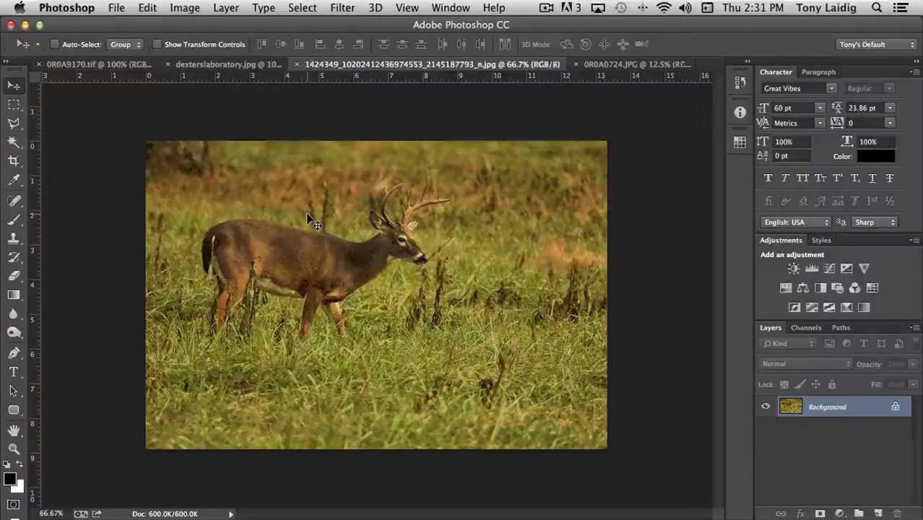
Step: Try converting the deer photo to Indexed Color with 256 colors, and undo the conversion
click(187, 9)
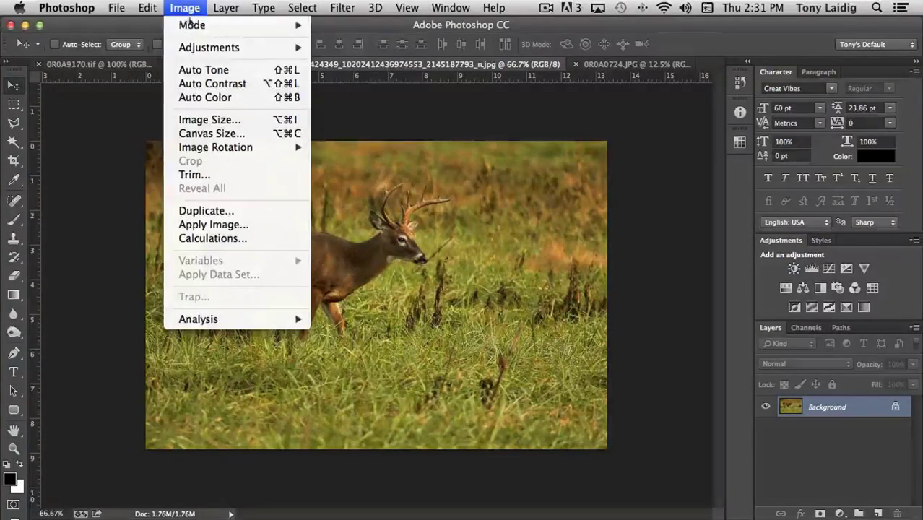
mouse_move(192, 24)
click(383, 64)
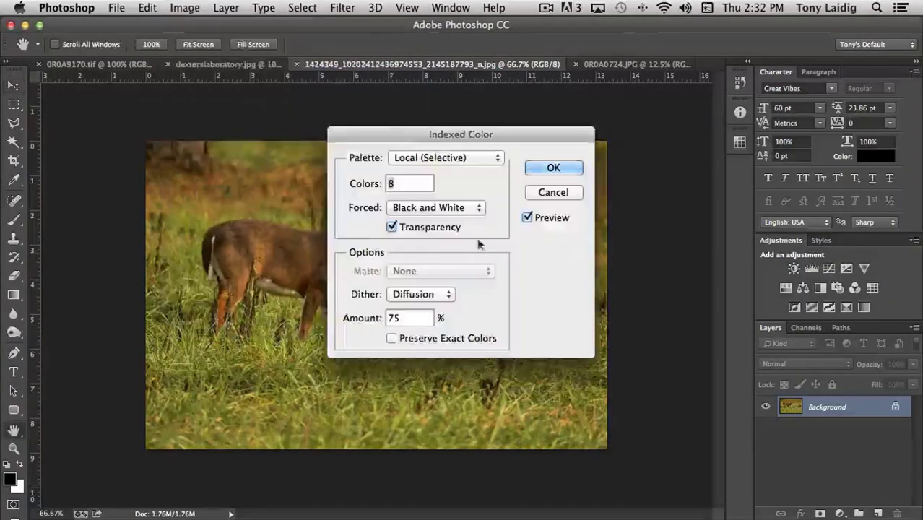
text(25)
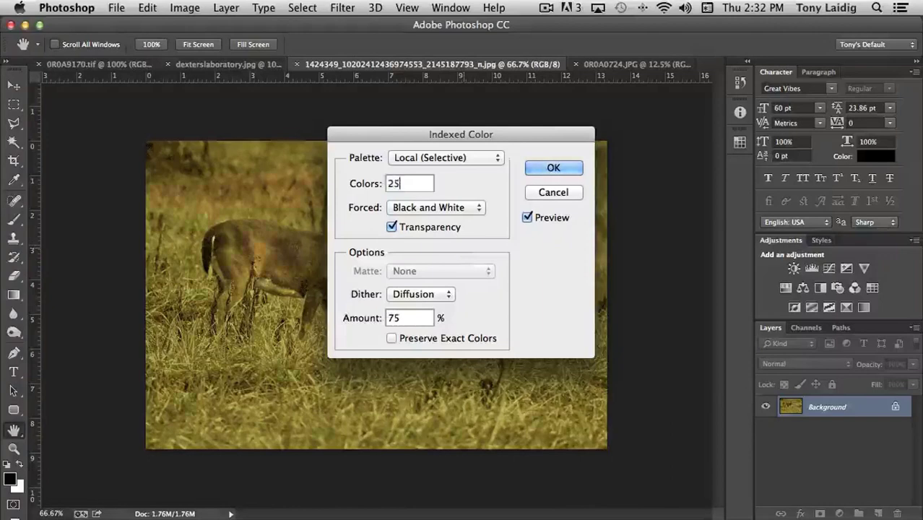
text(6)
click(552, 168)
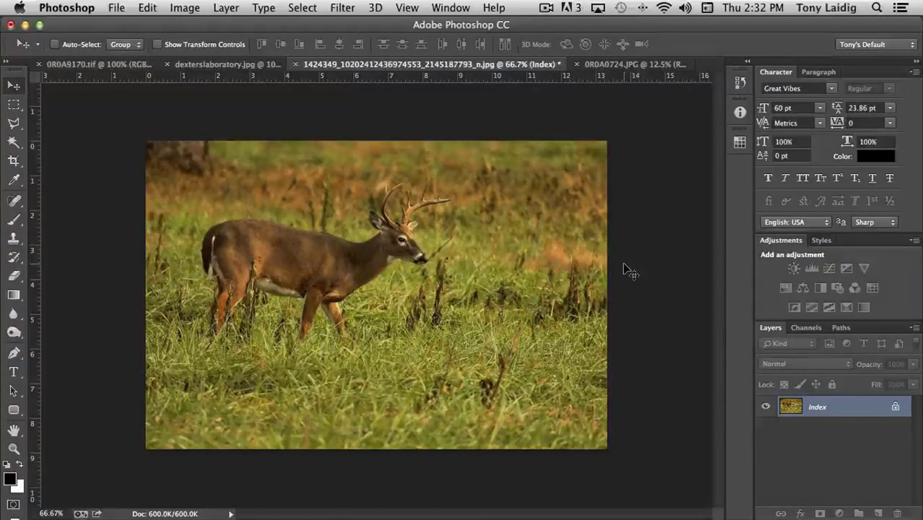
key(super+z)
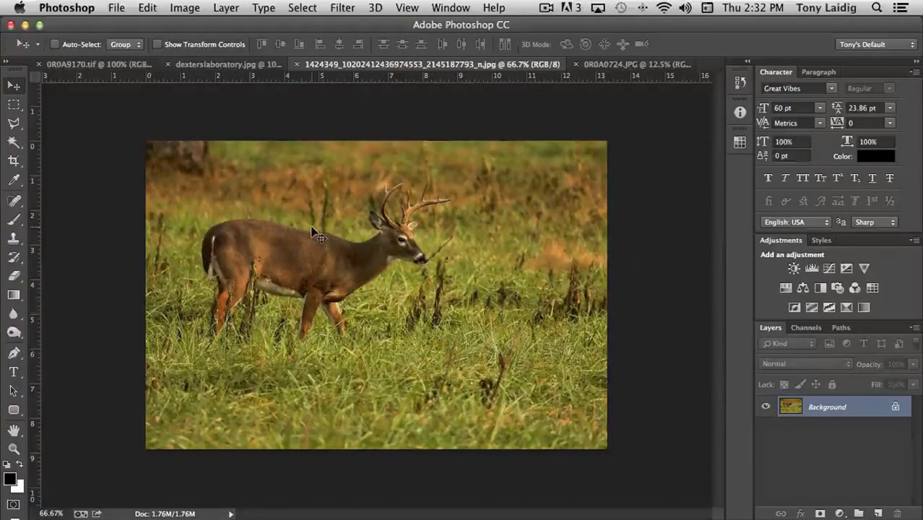
Step: Convert the deer photo to CMYK Color using the U.S. Web Coated (SWOP) v2 profile
click(185, 8)
mouse_move(199, 25)
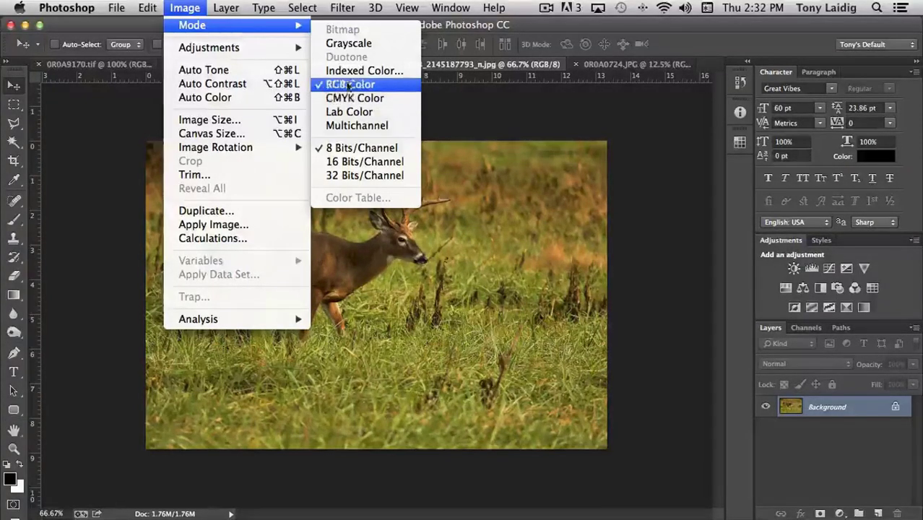
click(344, 99)
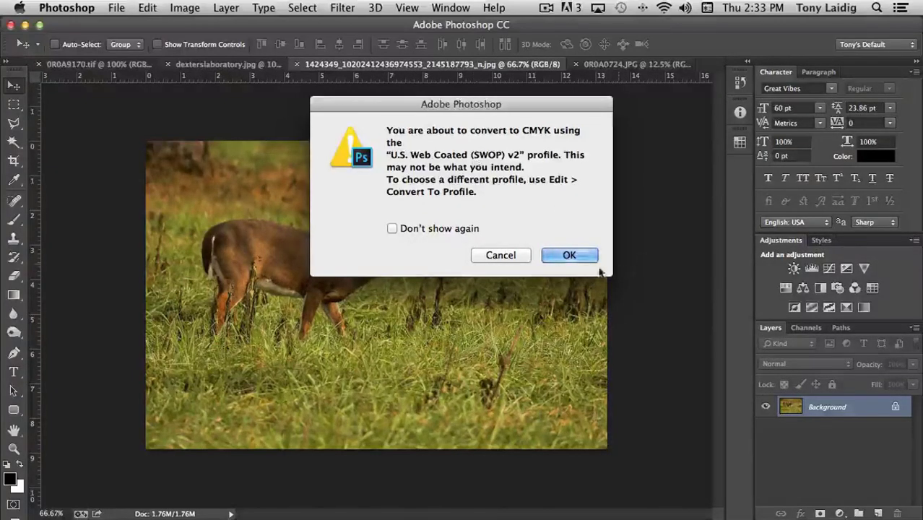
click(570, 256)
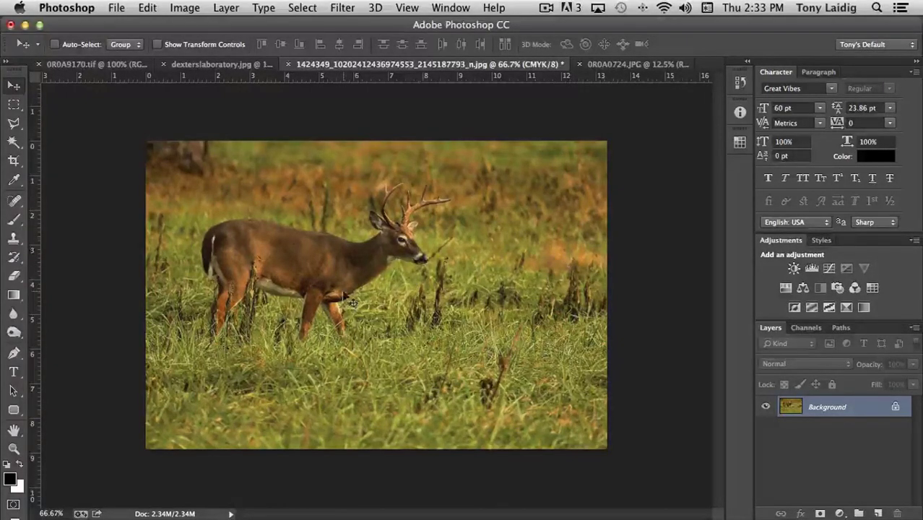
Step: Try red e22a2a and bright green 48ef21 as foreground color, and swap the green for its printable equivalent
click(9, 478)
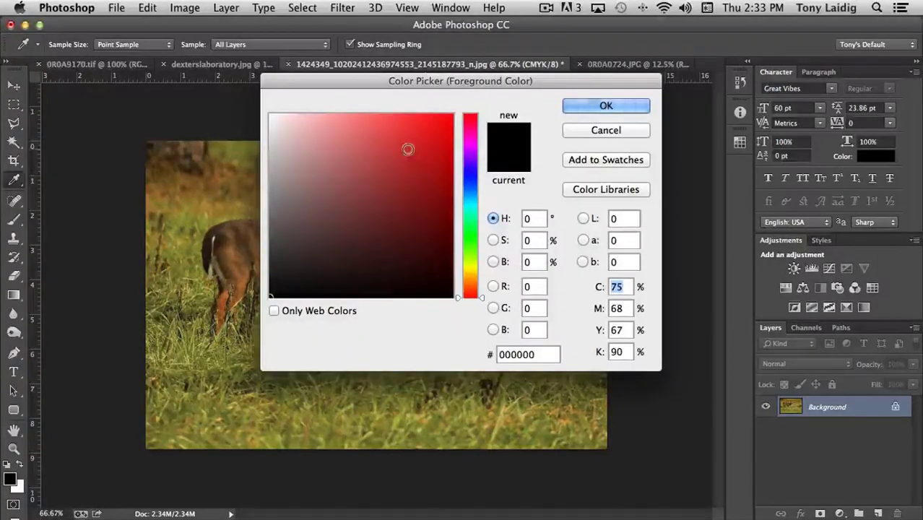
click(409, 148)
click(419, 135)
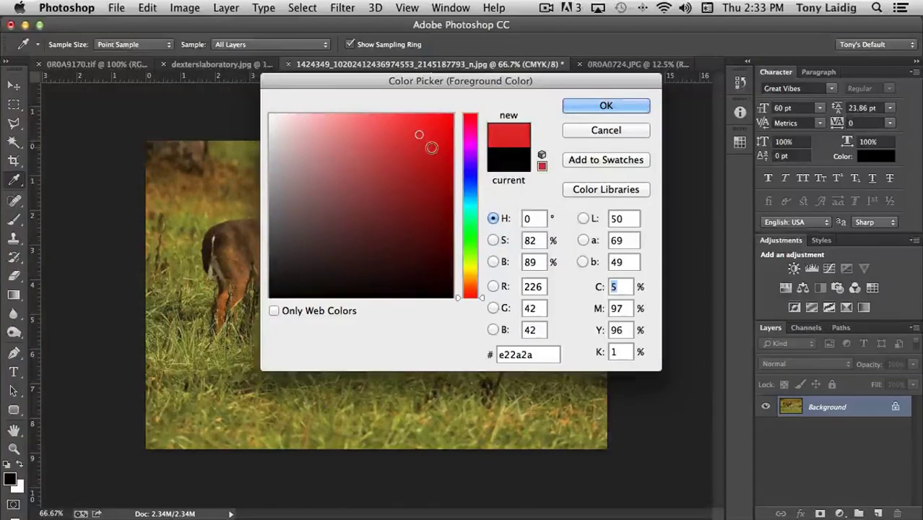
click(469, 240)
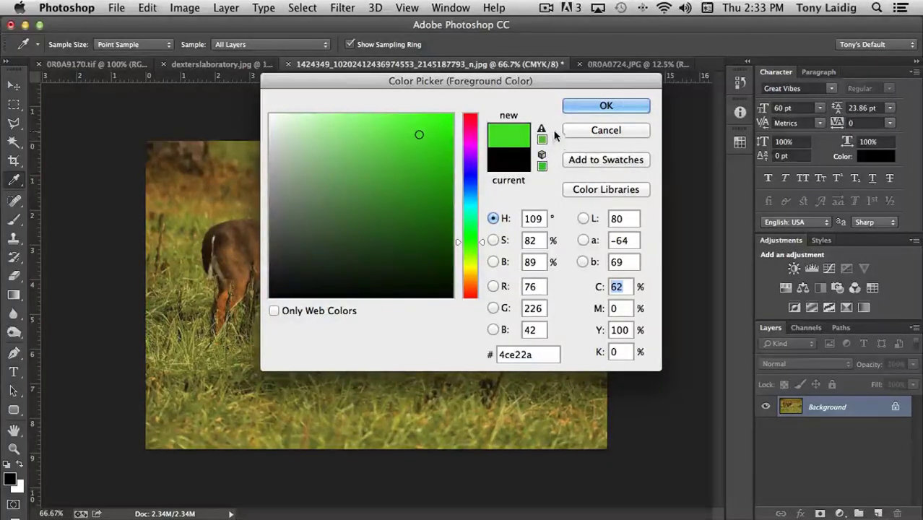
click(428, 126)
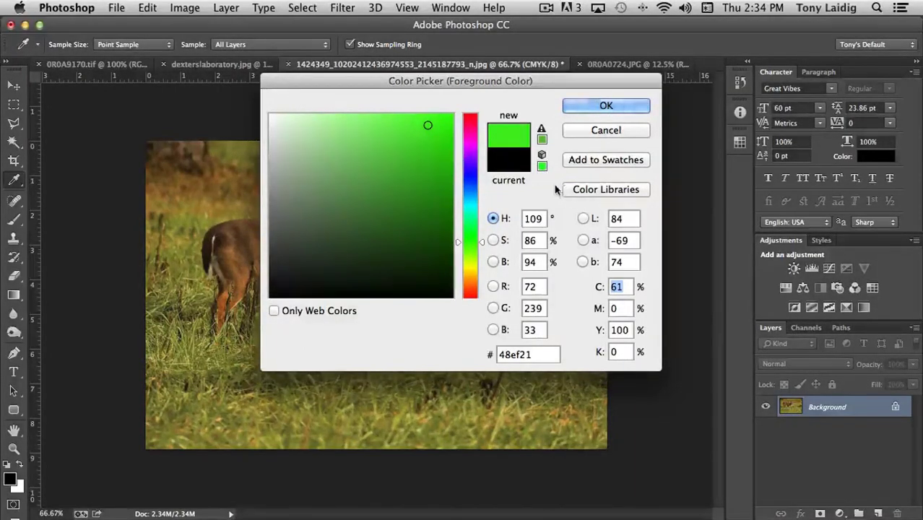
click(541, 140)
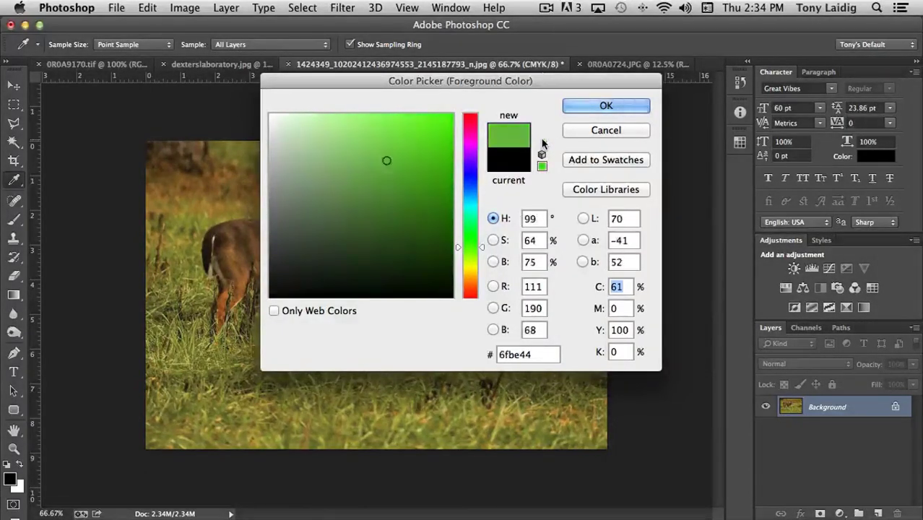
Step: Try green 51bf16 and cyan 0bc5ed as foreground color, and cancel the color choice
click(432, 159)
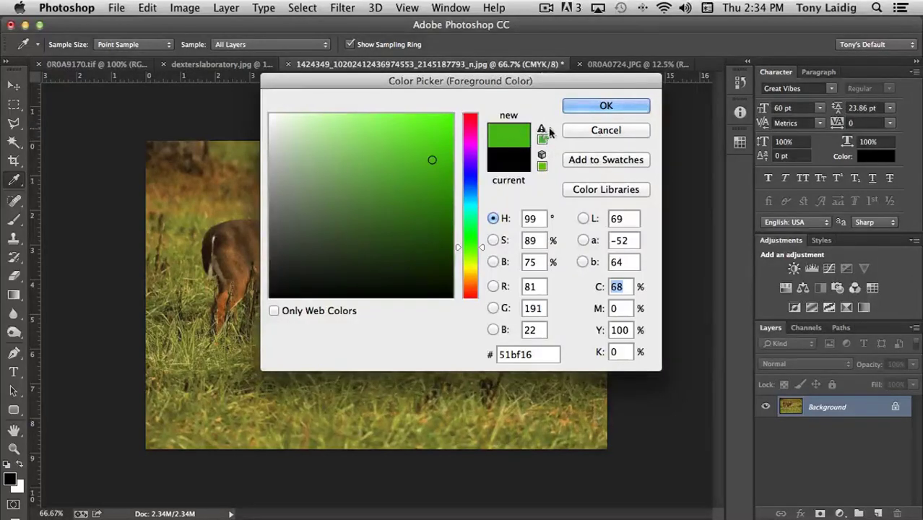
click(467, 200)
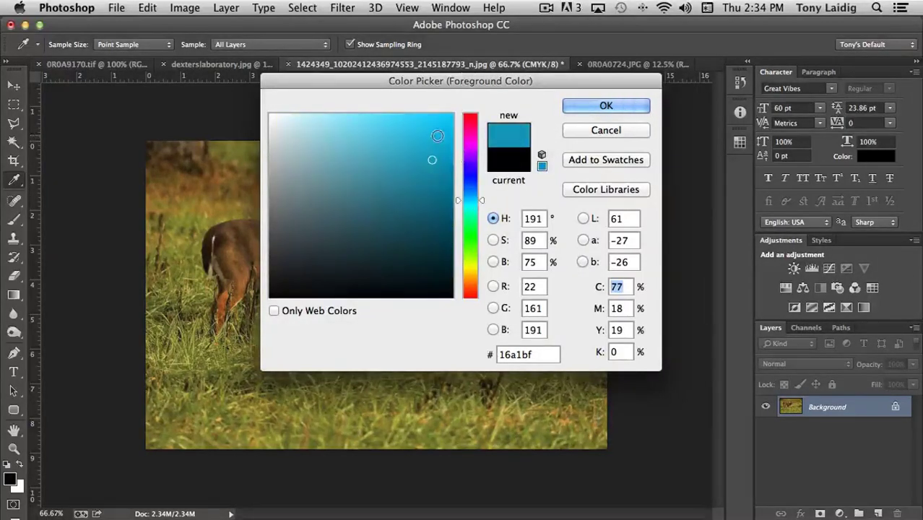
drag(436, 153, 444, 126)
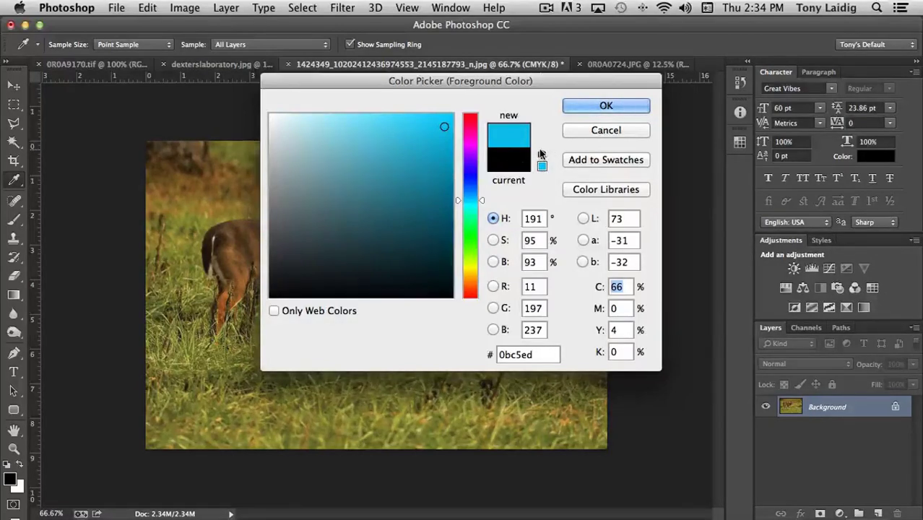
click(606, 130)
key(v)
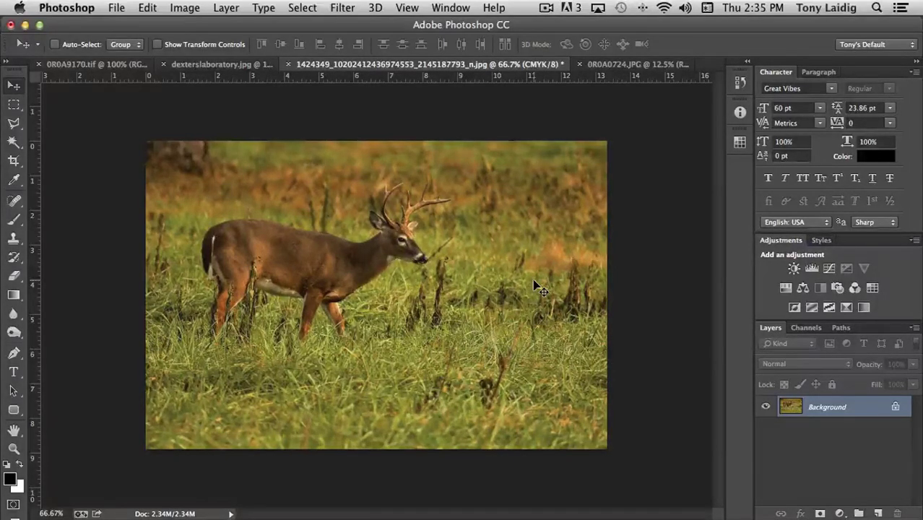
Step: Convert the CMYK deer photo to Grayscale, discarding its color information
click(189, 9)
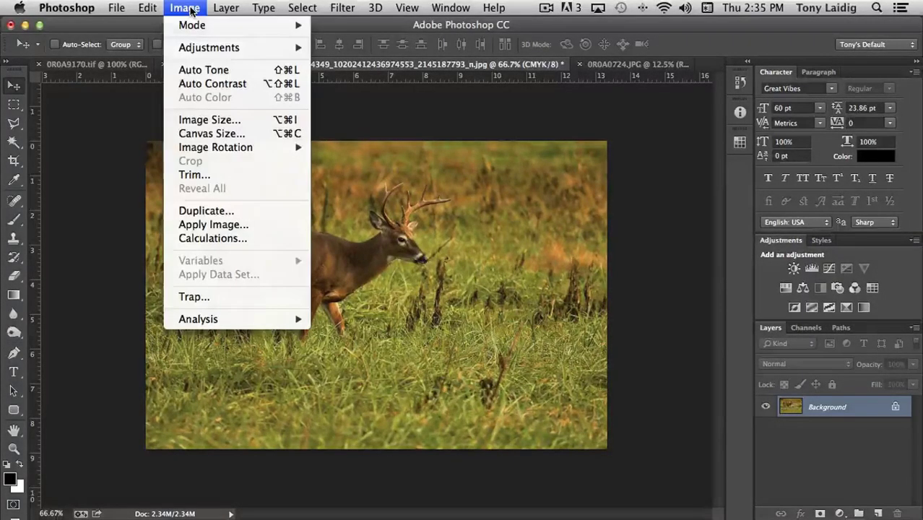
mouse_move(202, 26)
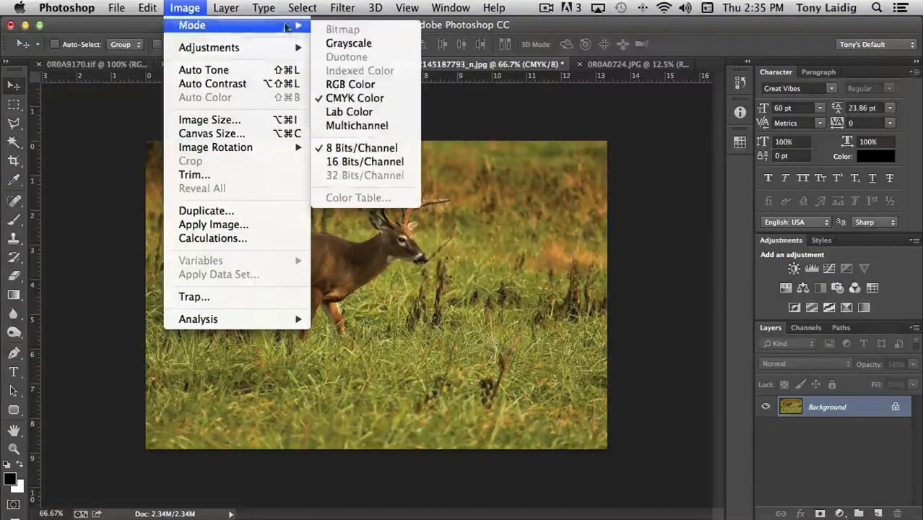
click(184, 9)
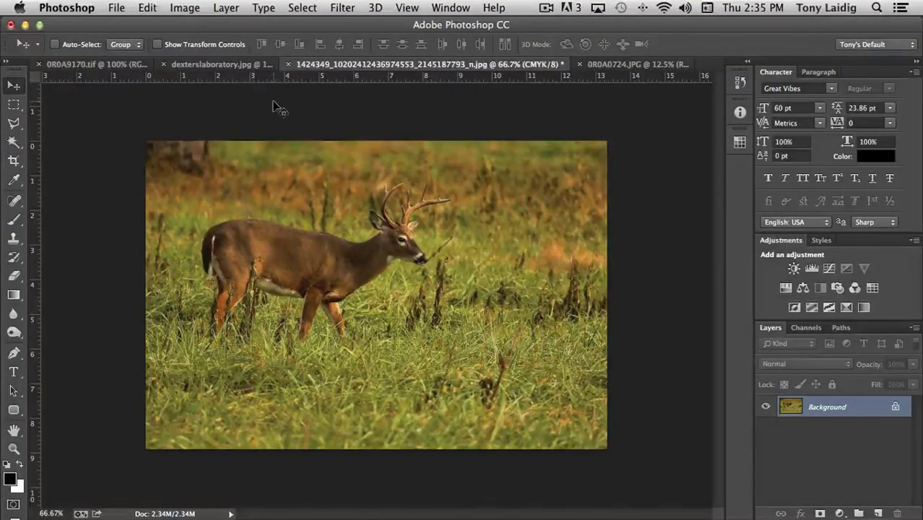
click(184, 9)
mouse_move(195, 25)
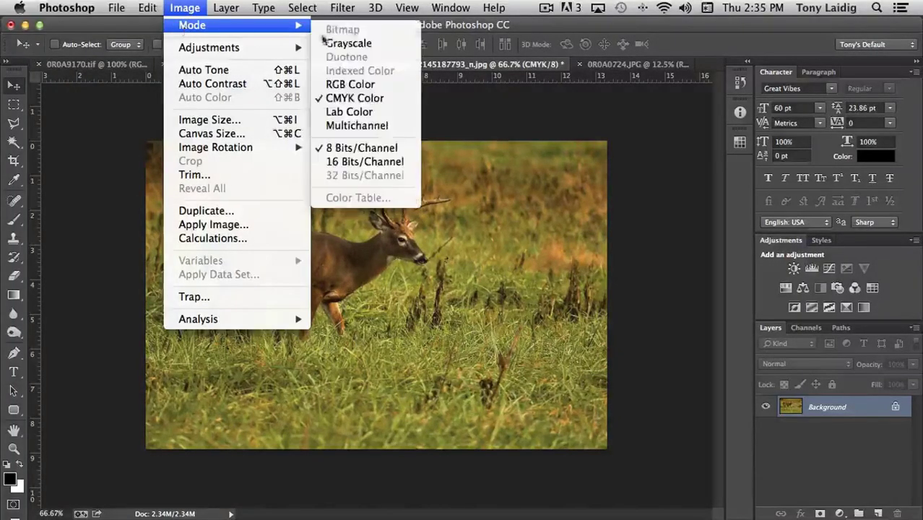
click(394, 46)
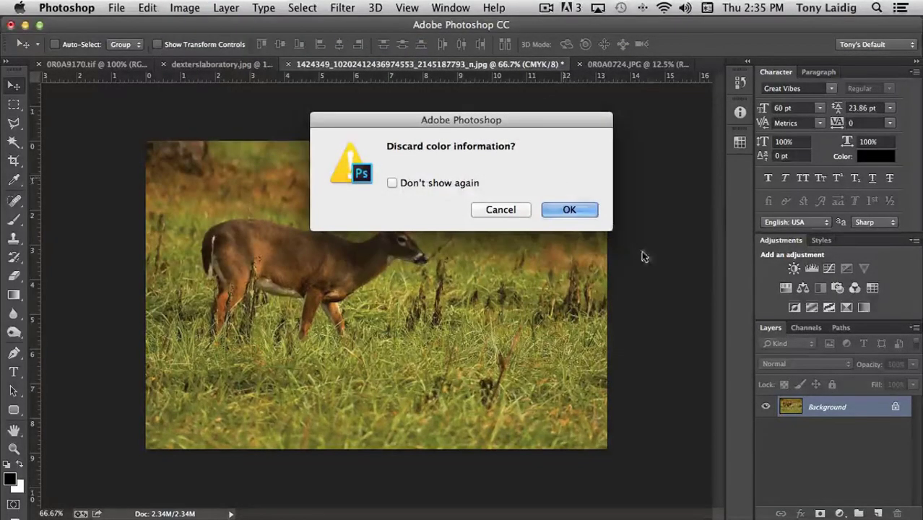
click(580, 209)
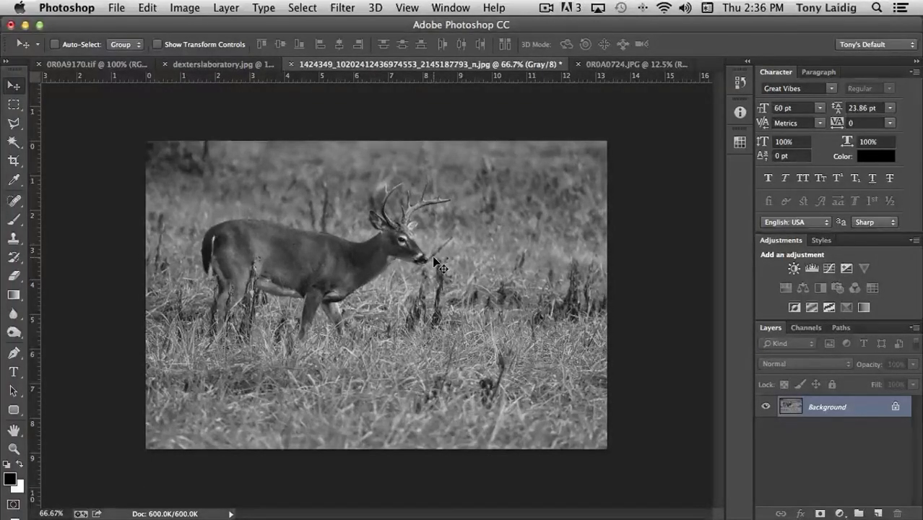
Step: Convert the grayscale deer photo to Bitmap at 72 pixels/inch using the Diffusion Dither method
click(184, 8)
mouse_move(242, 25)
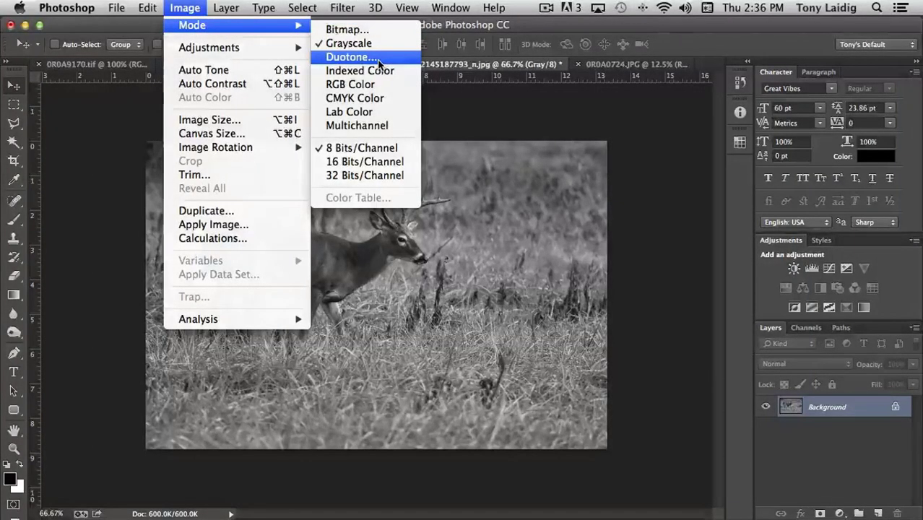
click(355, 32)
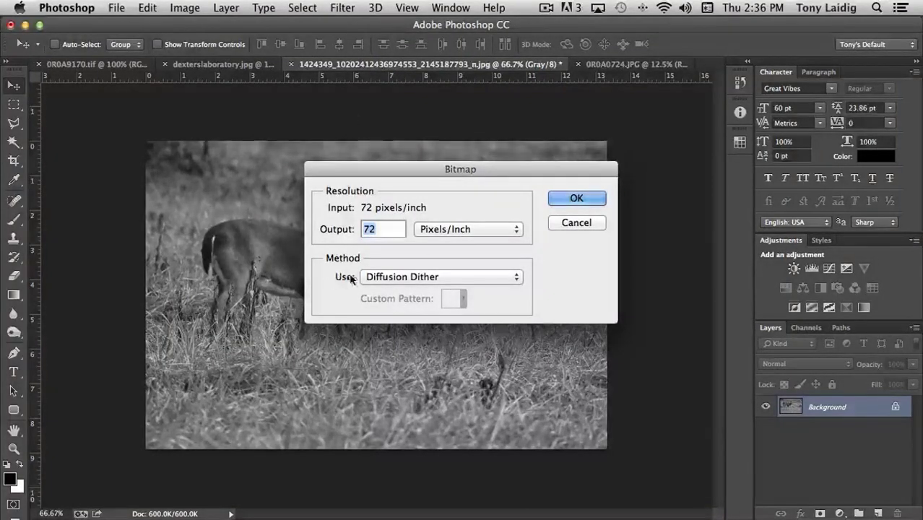
click(439, 277)
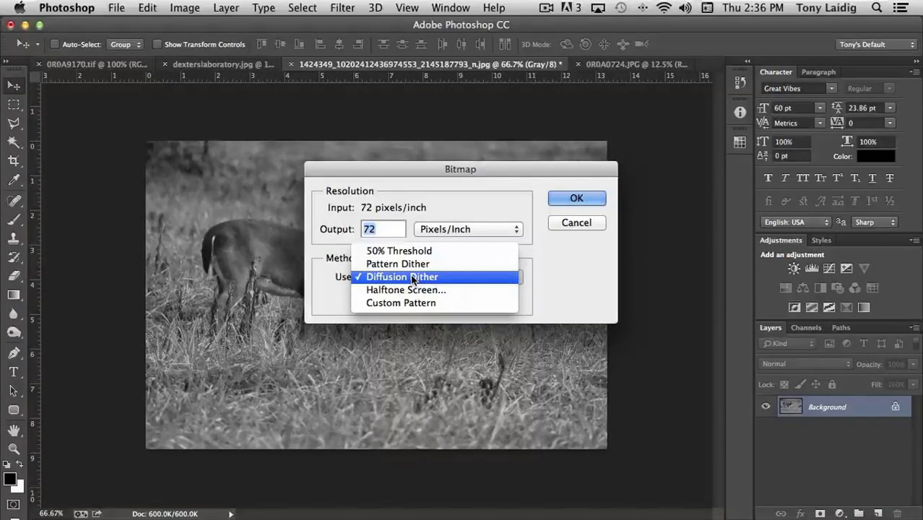
click(412, 277)
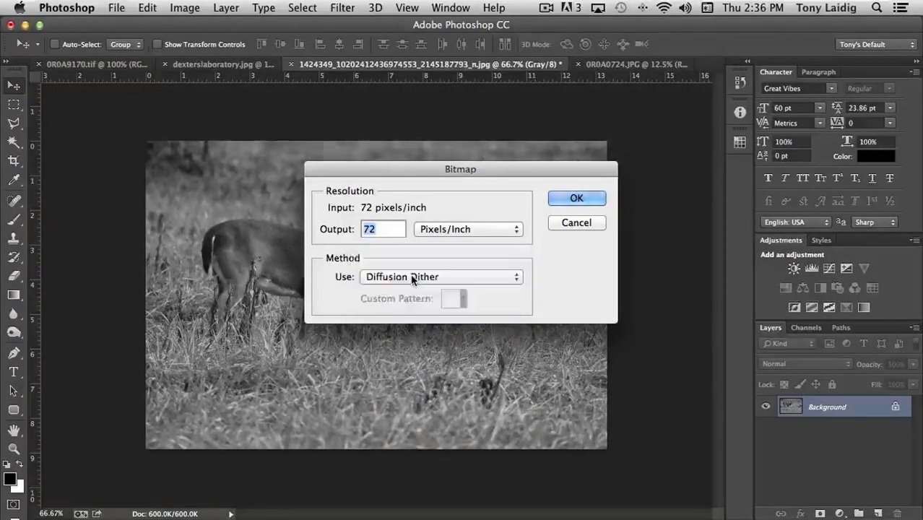
click(576, 199)
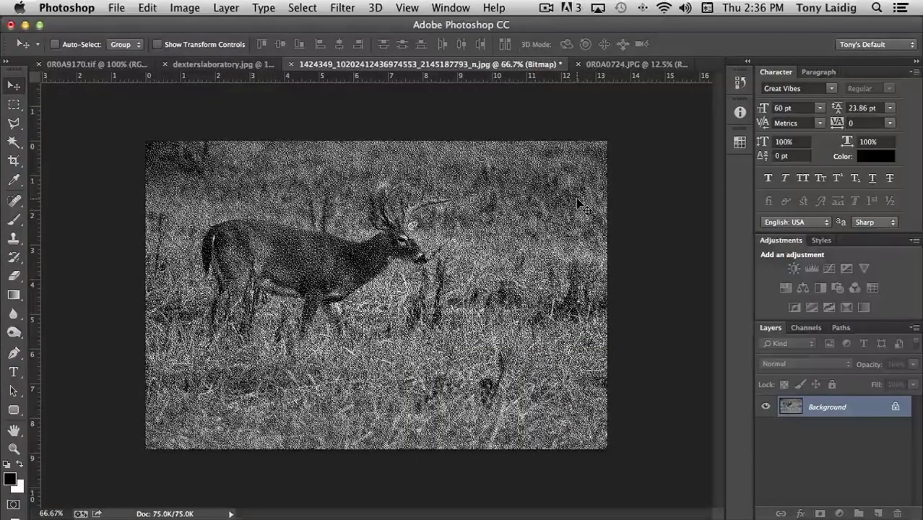
Step: Inspect the dither pattern of the bitmap deer photo up close, and undo the Bitmap conversion
key(super+plus)
key(super+plus)
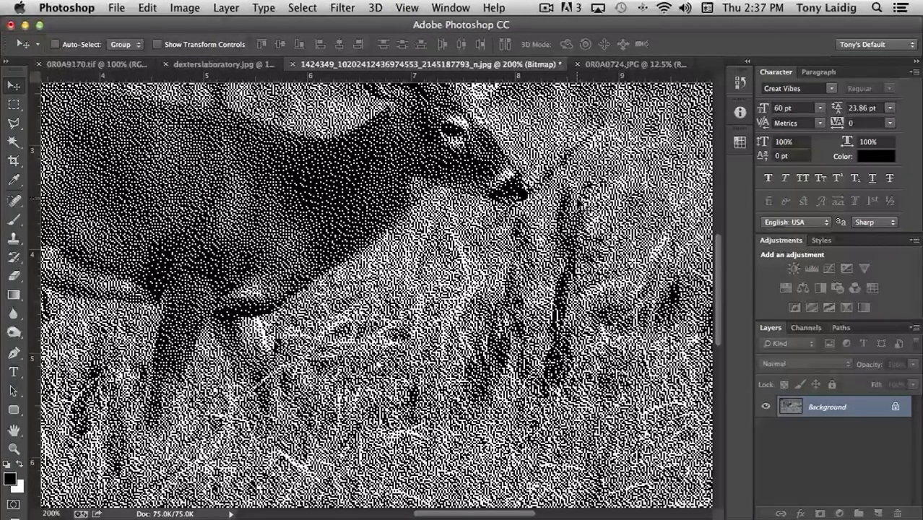
key(super+minus)
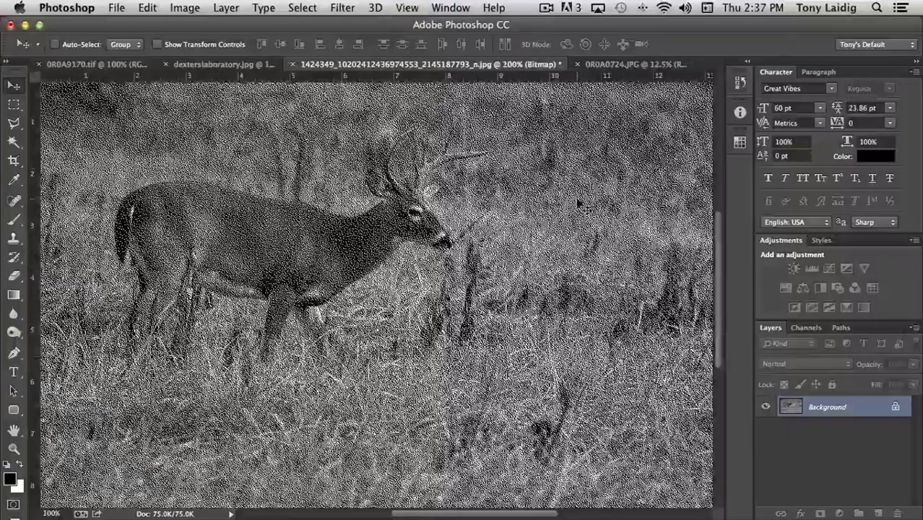
key(super+plus)
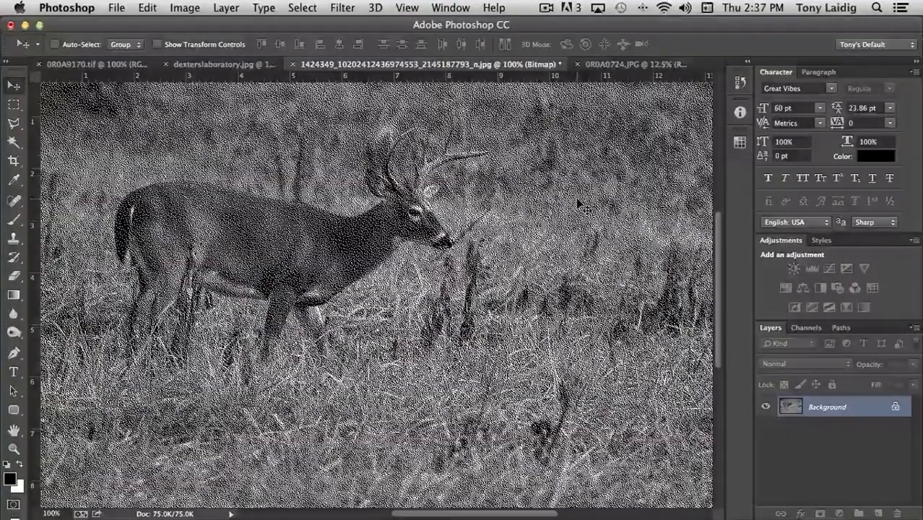
key(super+z)
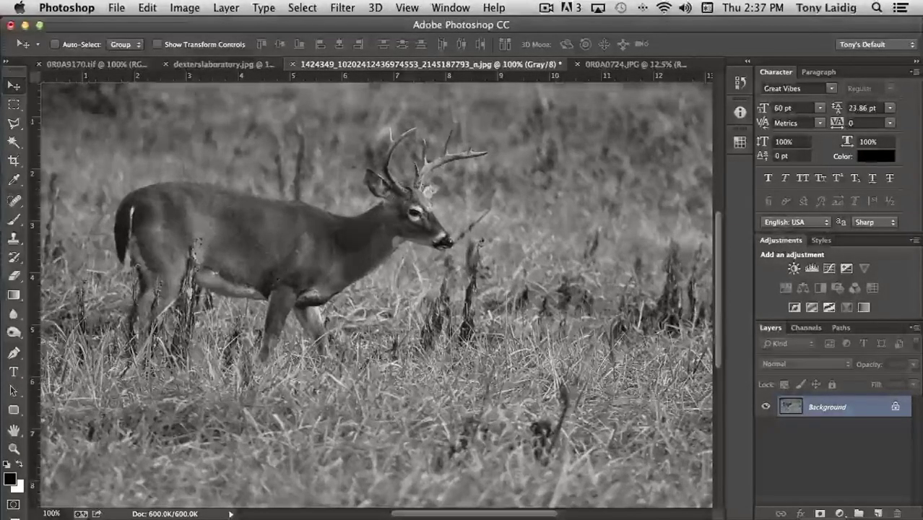
Step: Start a Duotone conversion of the grayscale deer photo and set its type to Duotone
click(185, 8)
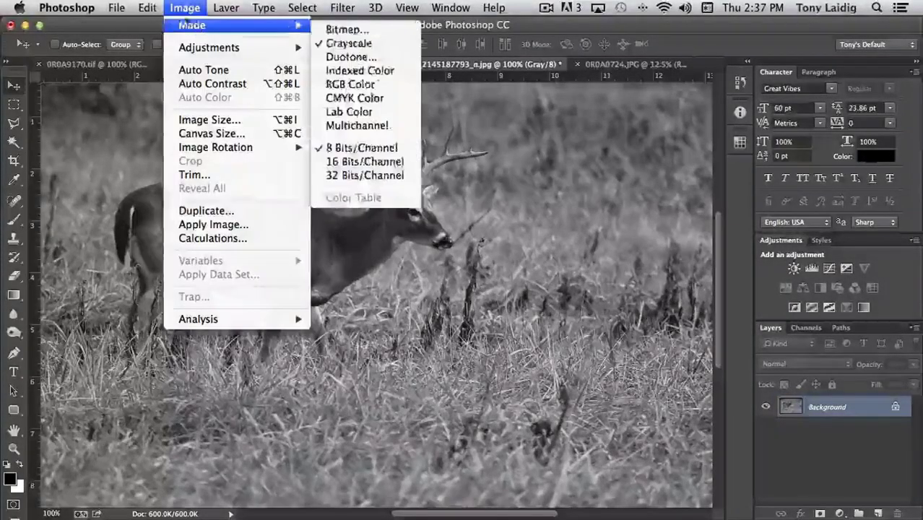
mouse_move(241, 28)
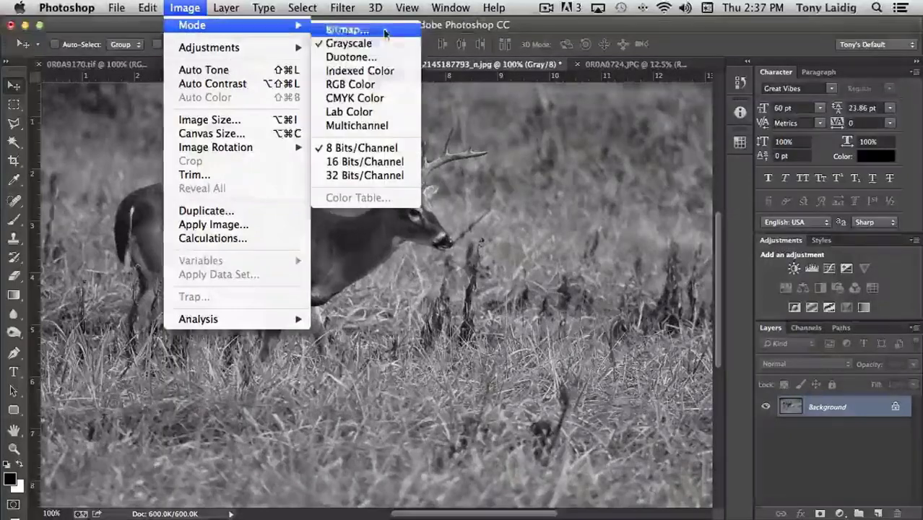
click(350, 56)
drag(453, 123, 630, 176)
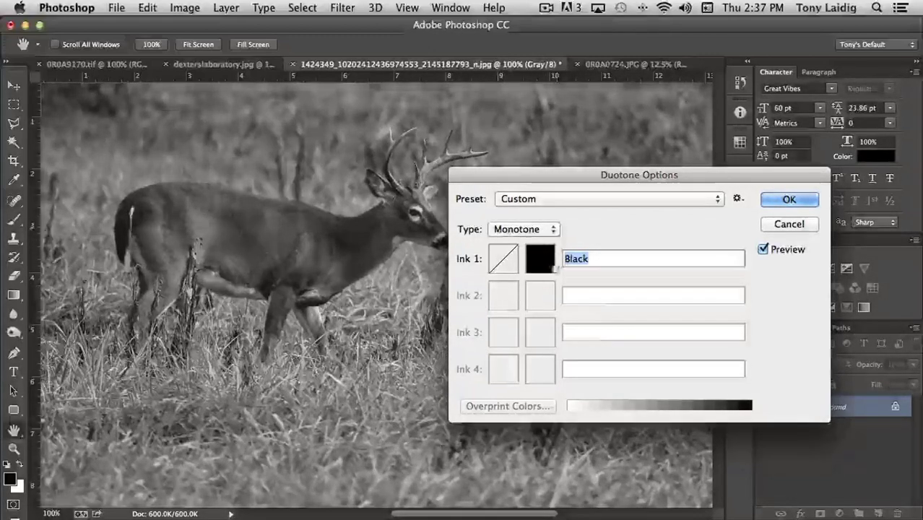
click(536, 229)
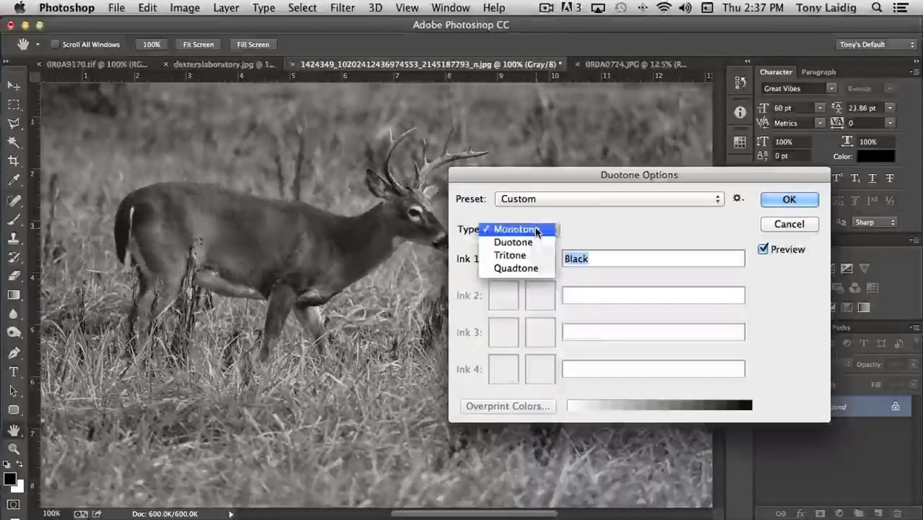
click(534, 241)
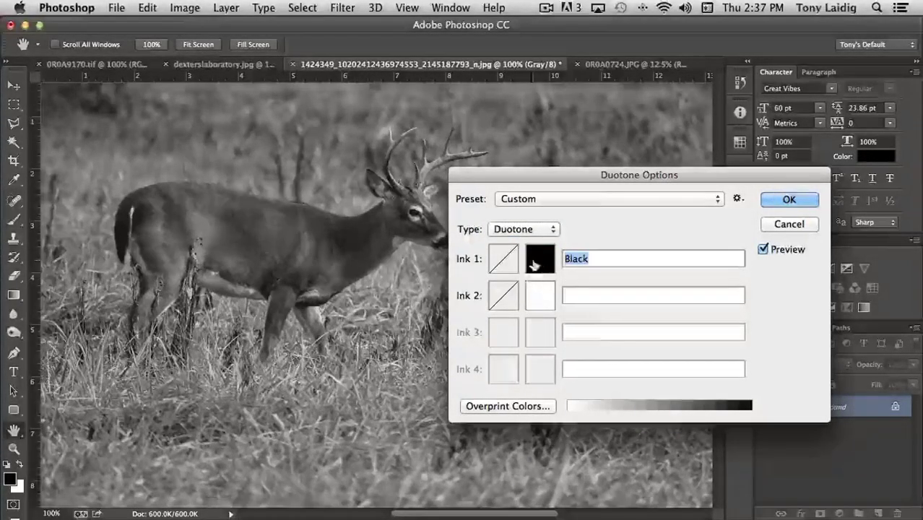
Step: Set the Ink 2 color to olive brown 847124 and move the duotone options clear of the deer
click(535, 298)
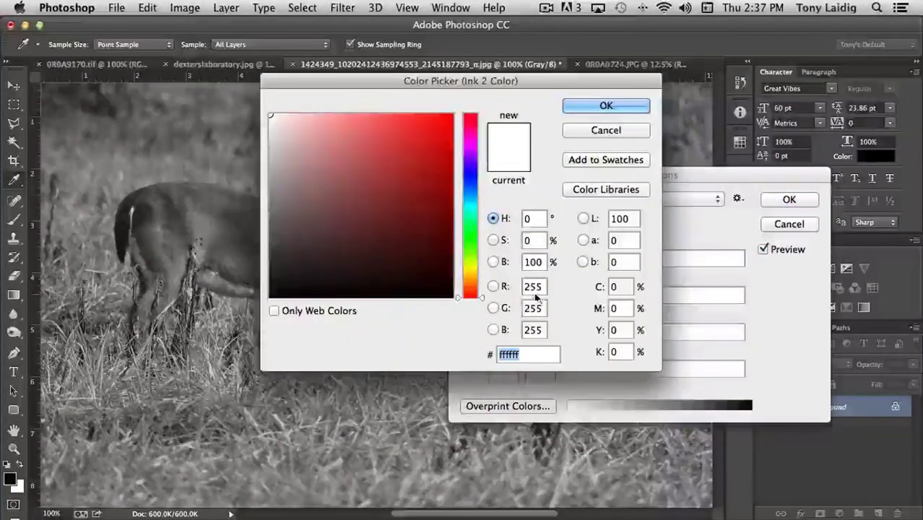
click(469, 273)
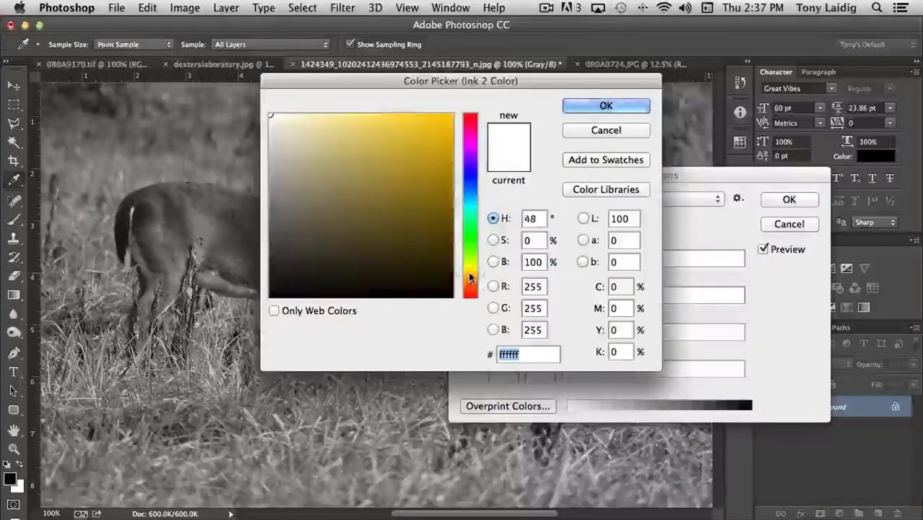
click(403, 203)
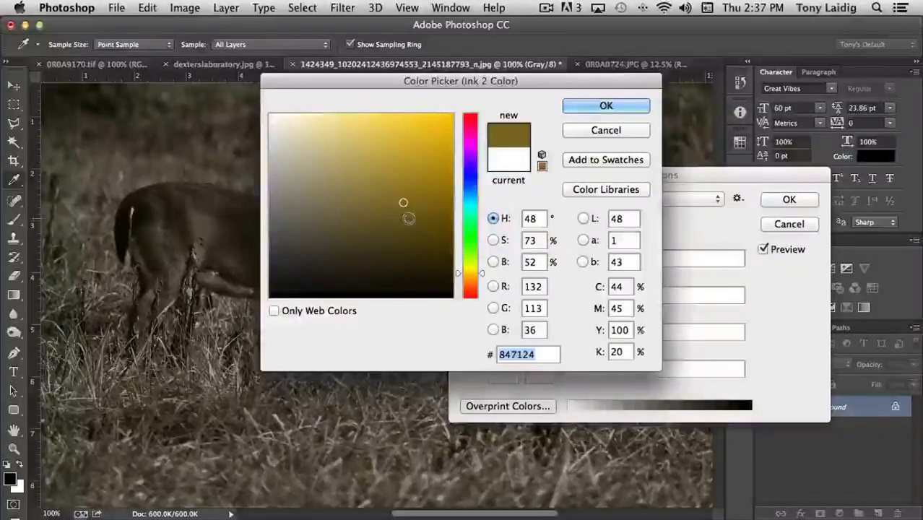
click(619, 106)
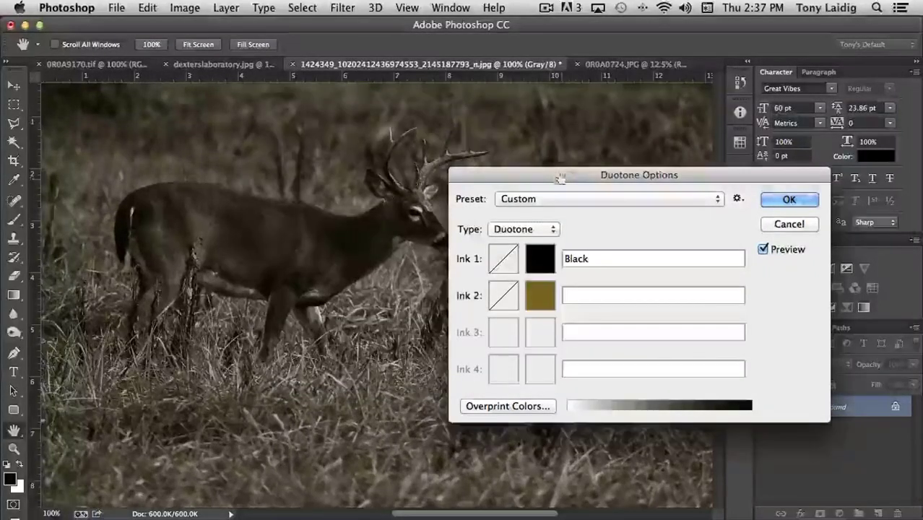
drag(562, 177, 672, 119)
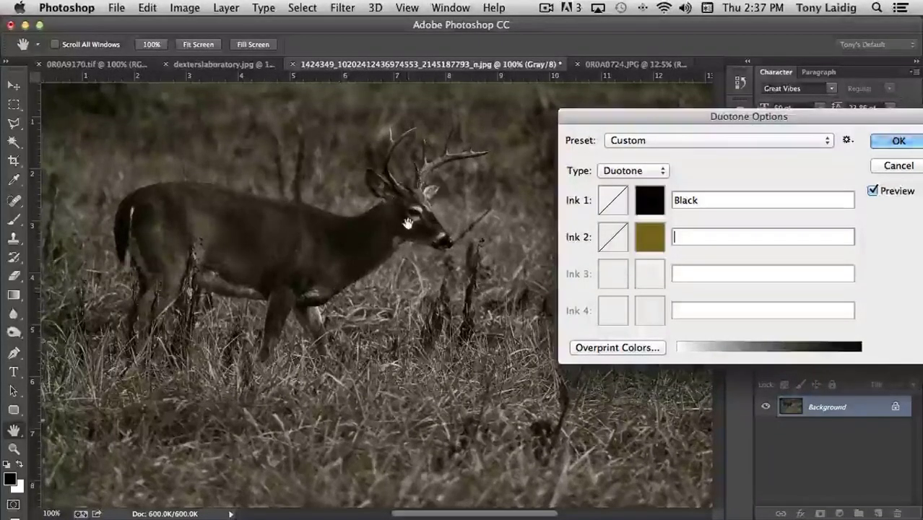
Step: Try reshaping Ink 2's duotone curve, first with 66.3% at 50, and with 46.3% at 50 and 41.3% at 40, and cancel the curve edits
click(609, 244)
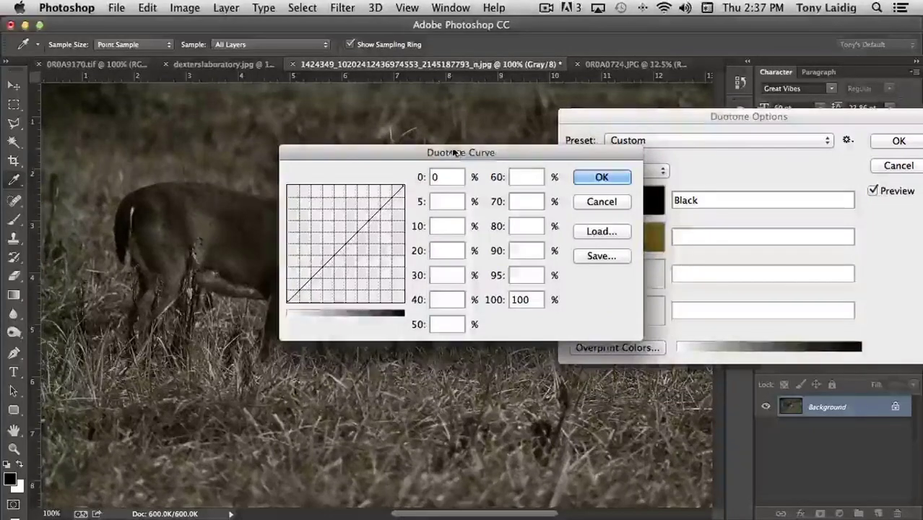
drag(455, 155, 670, 267)
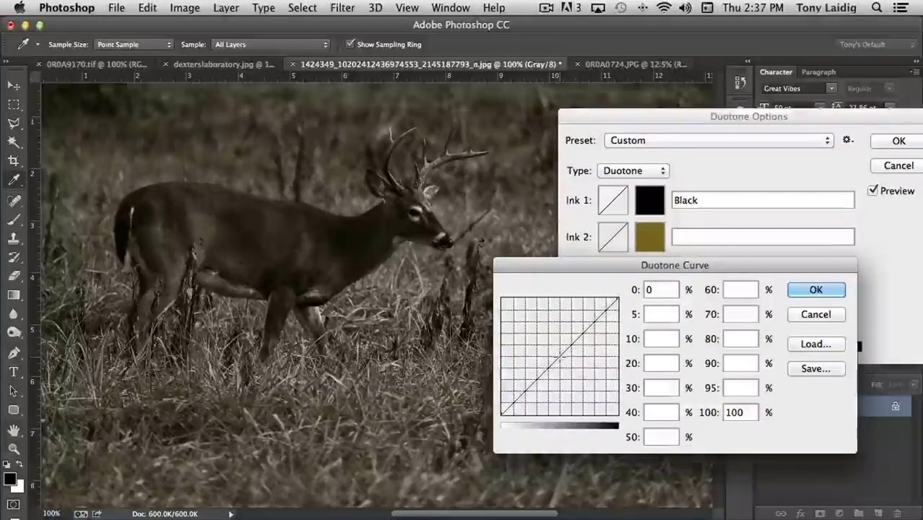
drag(559, 356, 551, 336)
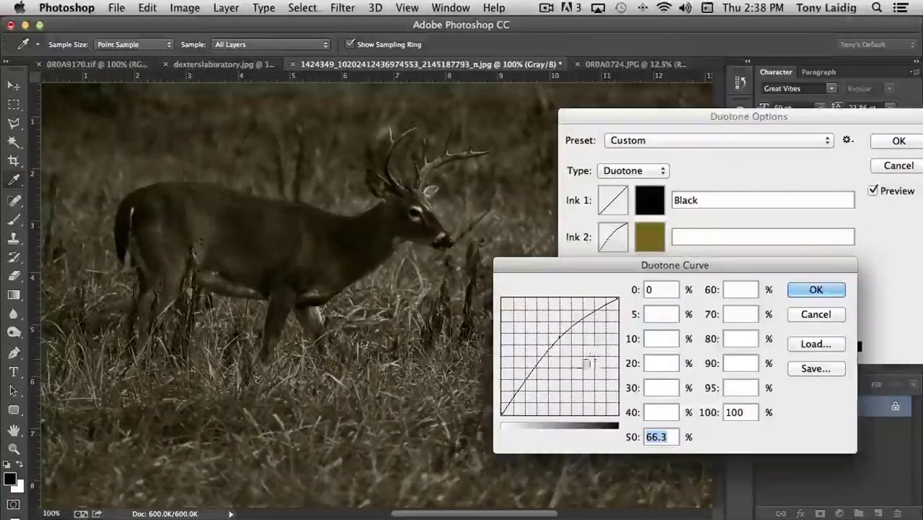
mouse_move(555, 345)
mouse_down()
mouse_move(563, 336)
mouse_move(575, 365)
mouse_move(549, 365)
mouse_up()
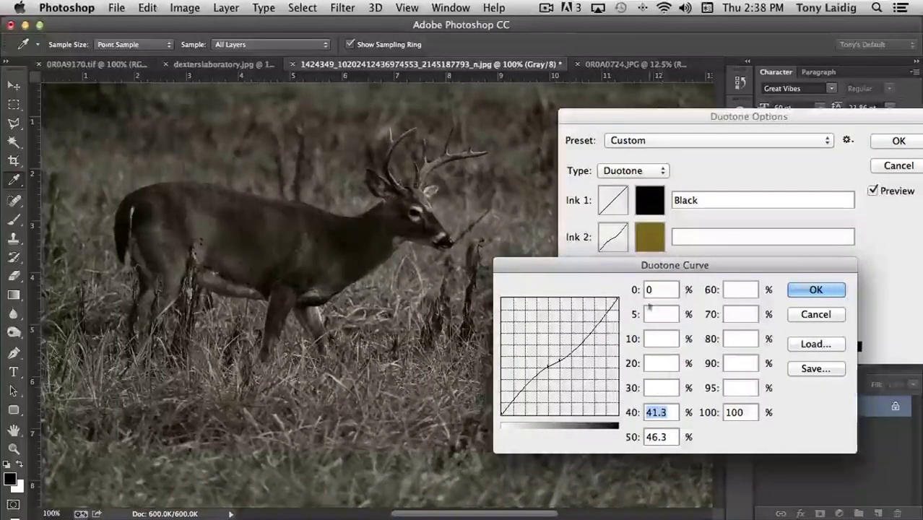
click(814, 315)
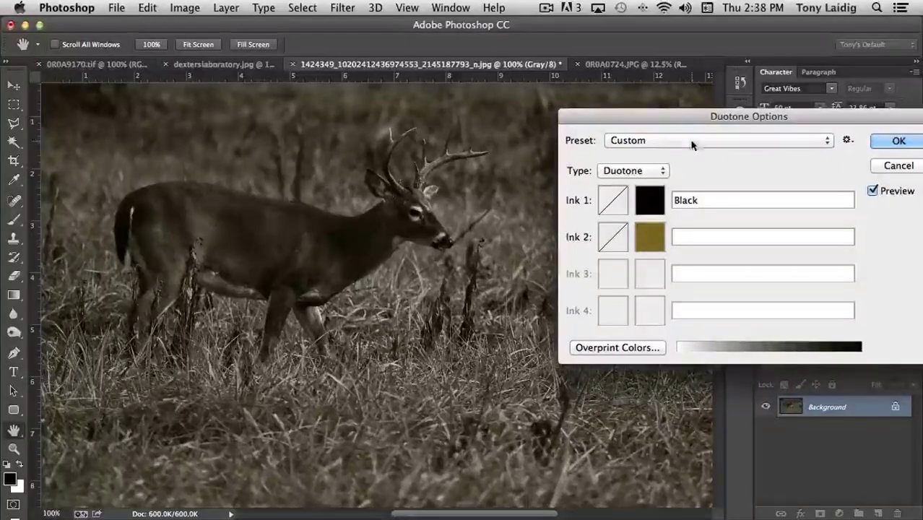
Step: Try the duotone presets Warm Gray 8 bl 3 and Warm Gray 11 bl 2 on the deer photo
drag(698, 120, 624, 113)
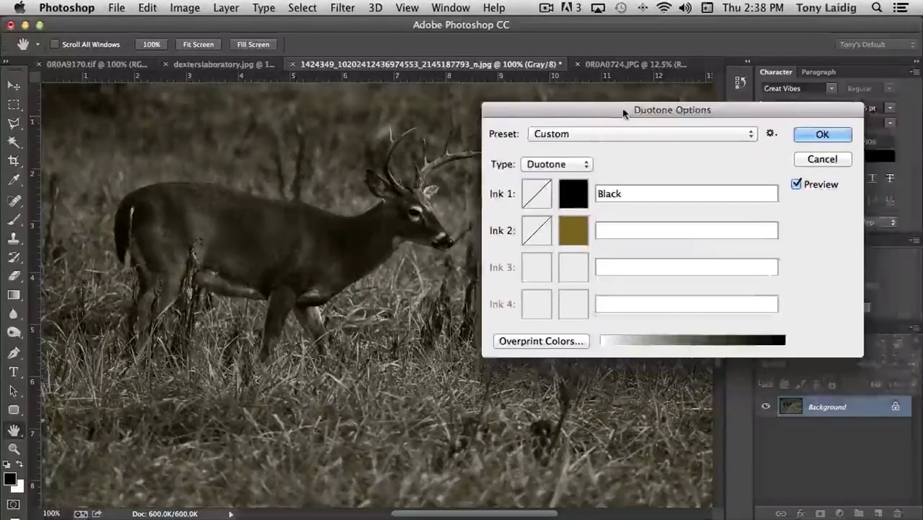
click(629, 136)
scroll(635, 119, up, 5)
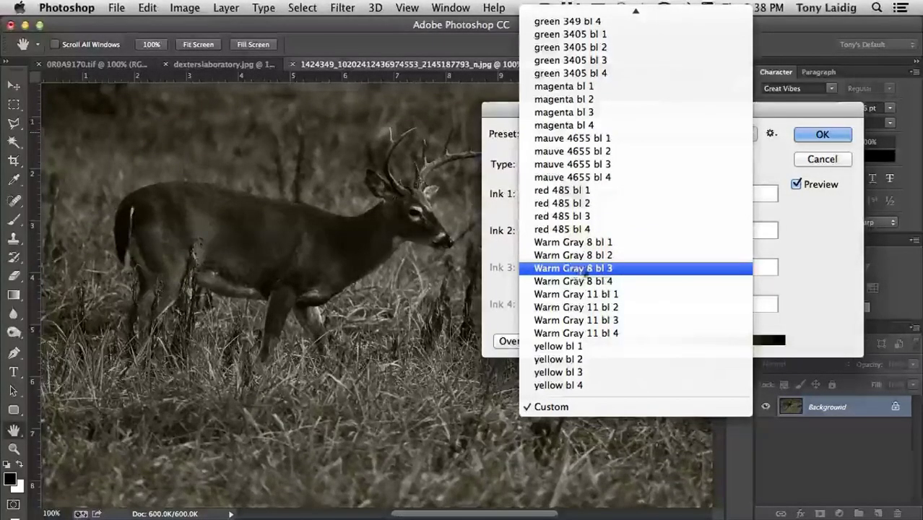
click(603, 271)
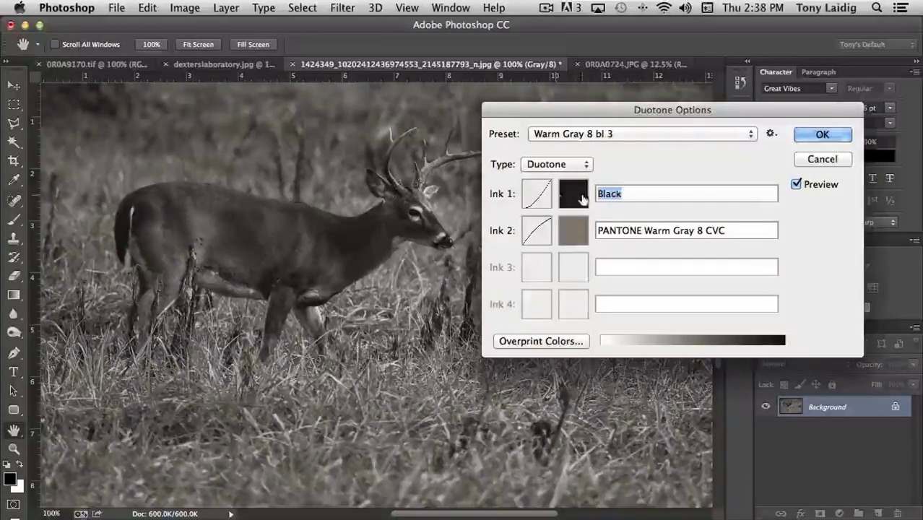
click(619, 134)
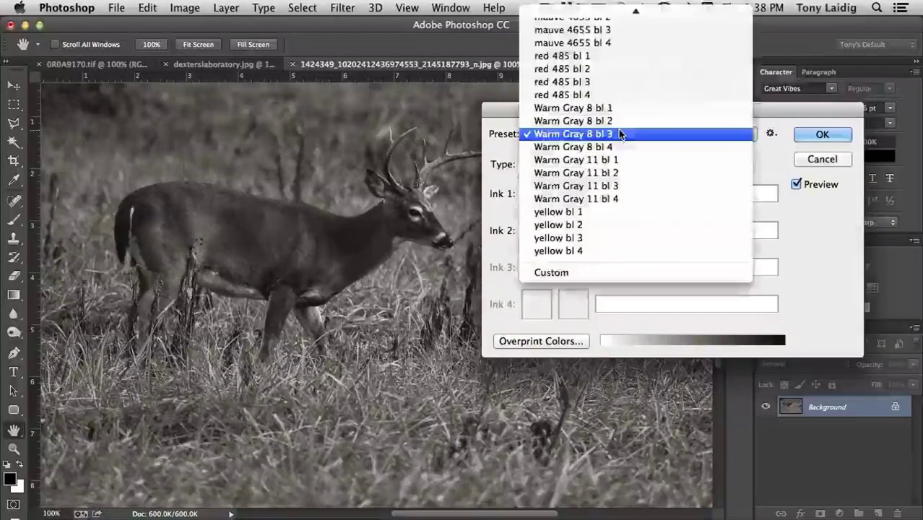
click(606, 173)
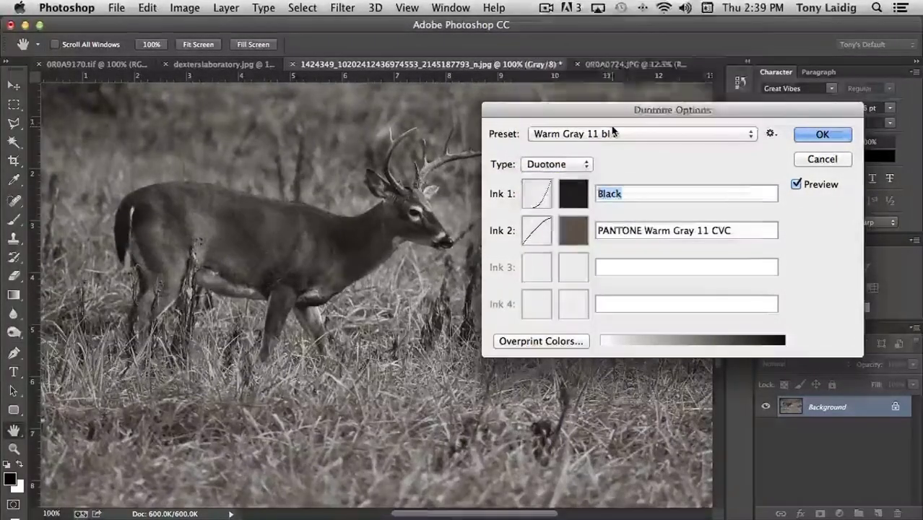
Step: Try the duotone presets magenta bl 3 and green 3405 bl 2 on the deer photo
click(612, 132)
scroll(581, 148, up, 8)
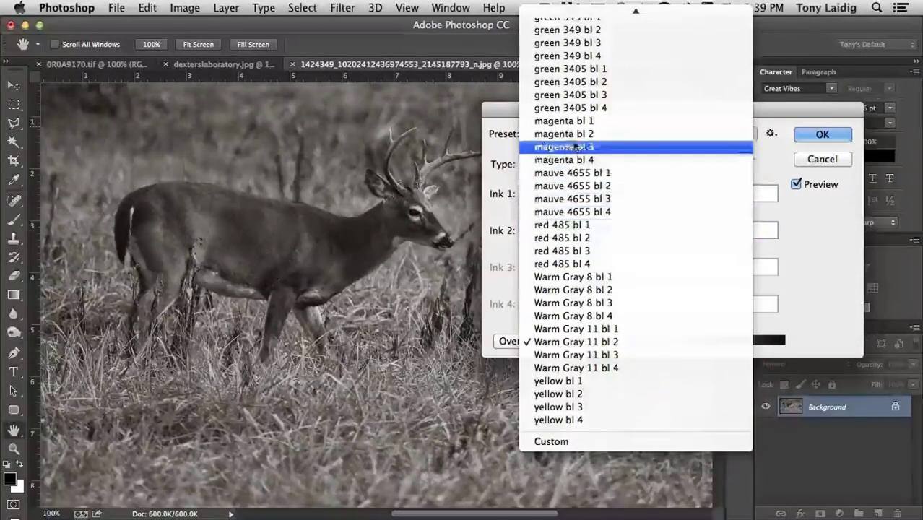
click(578, 147)
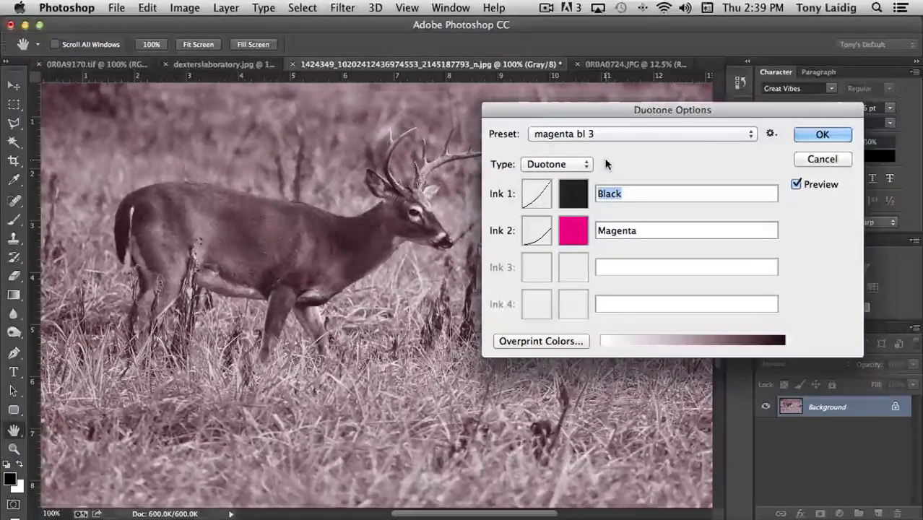
click(593, 135)
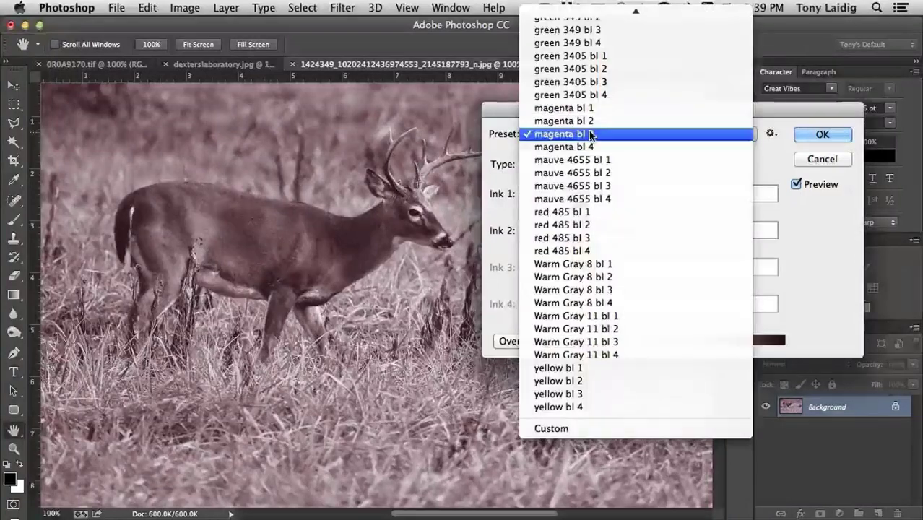
click(572, 69)
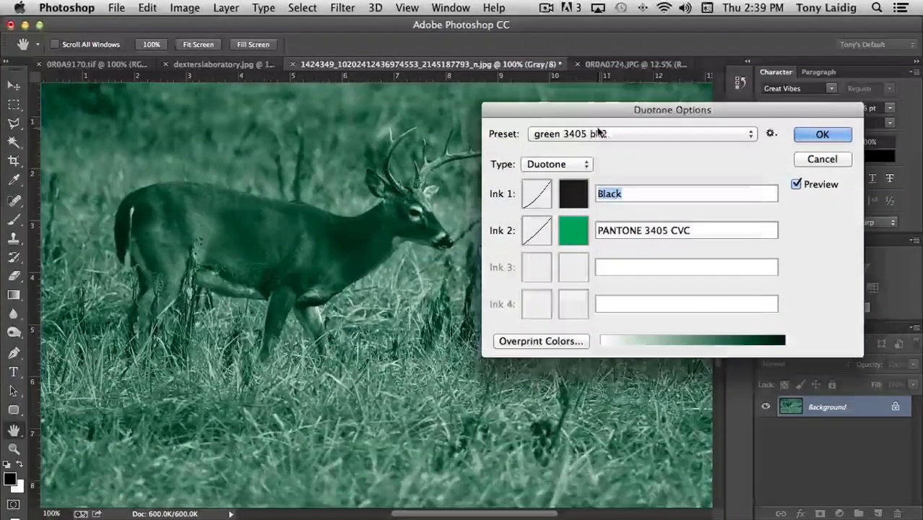
Step: Choose the Cool Gray 7 bl 4 preset for the deer photo's duotone
click(604, 134)
scroll(603, 142, up, 10)
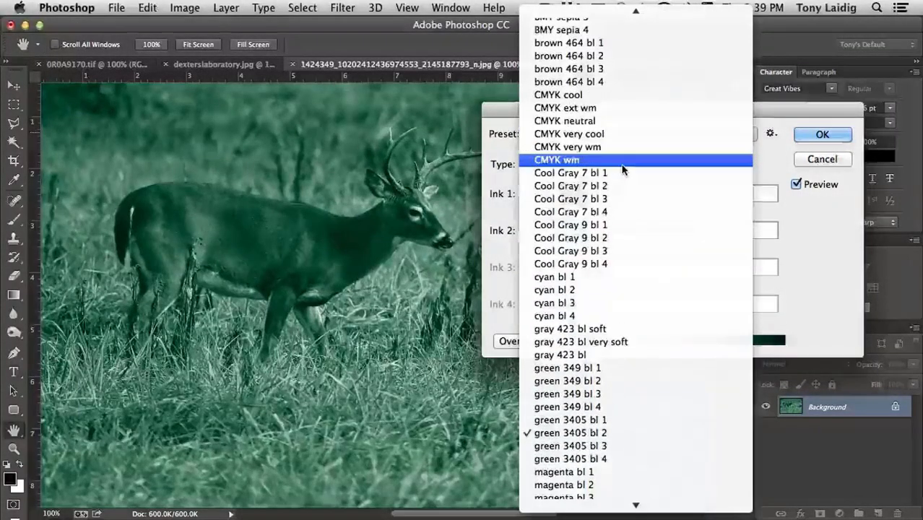
click(592, 210)
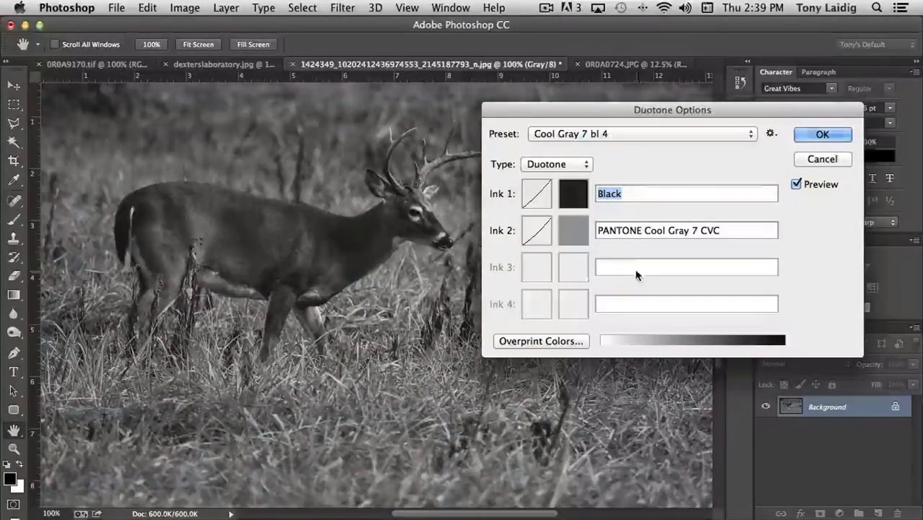
Step: Apply the chosen duotone to the deer photo and convert the image to RGB Color mode
click(821, 134)
key(v)
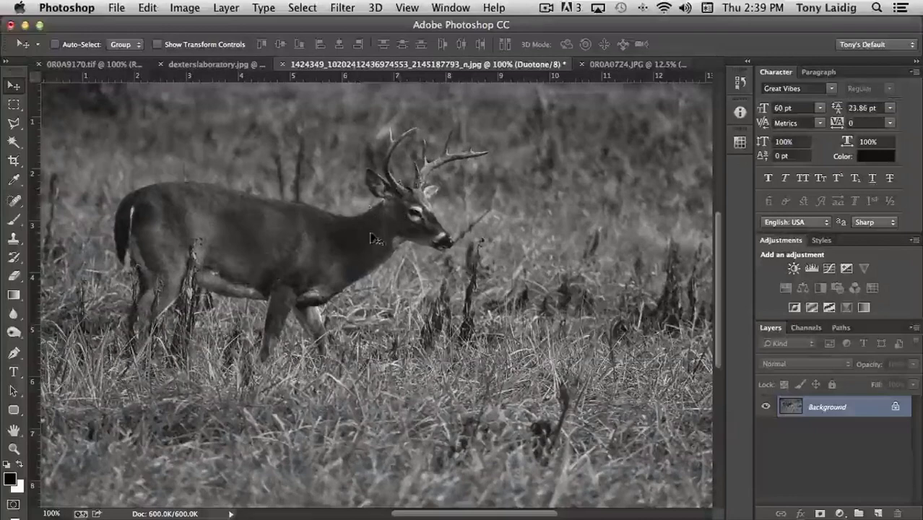
click(184, 8)
mouse_move(238, 25)
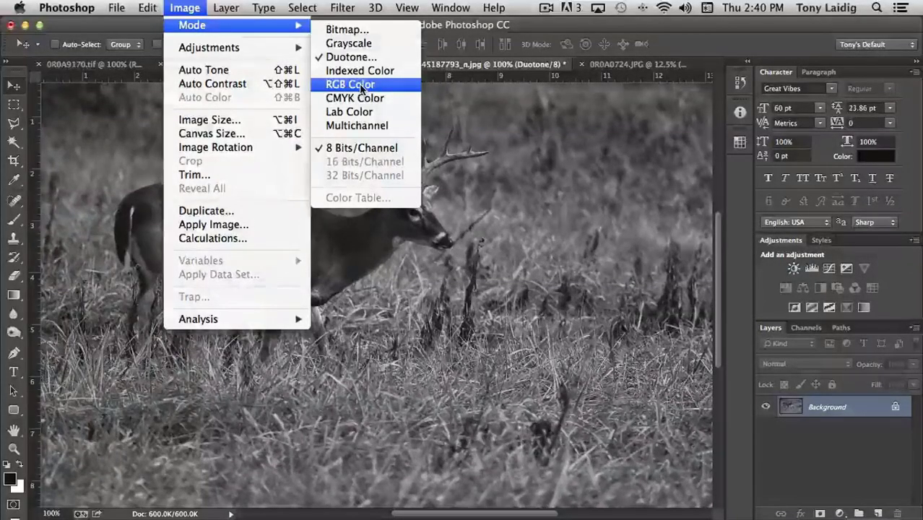
click(361, 88)
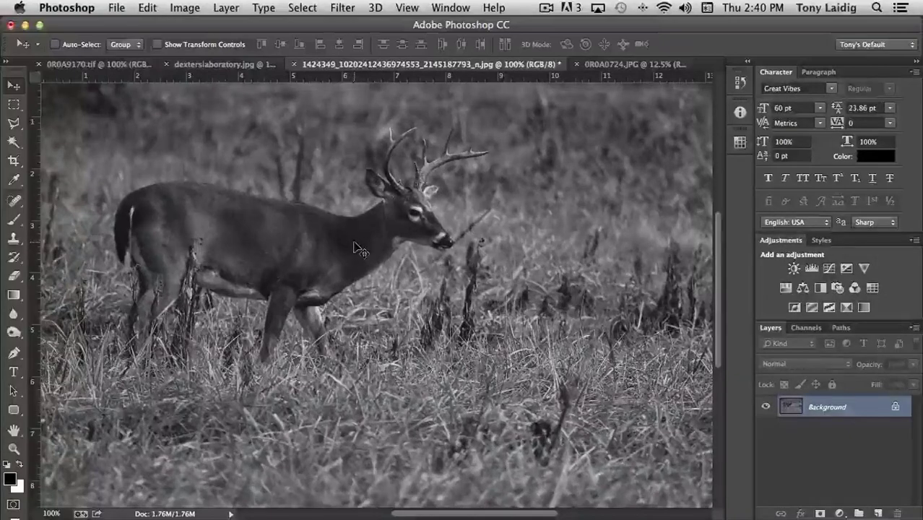
click(547, 9)
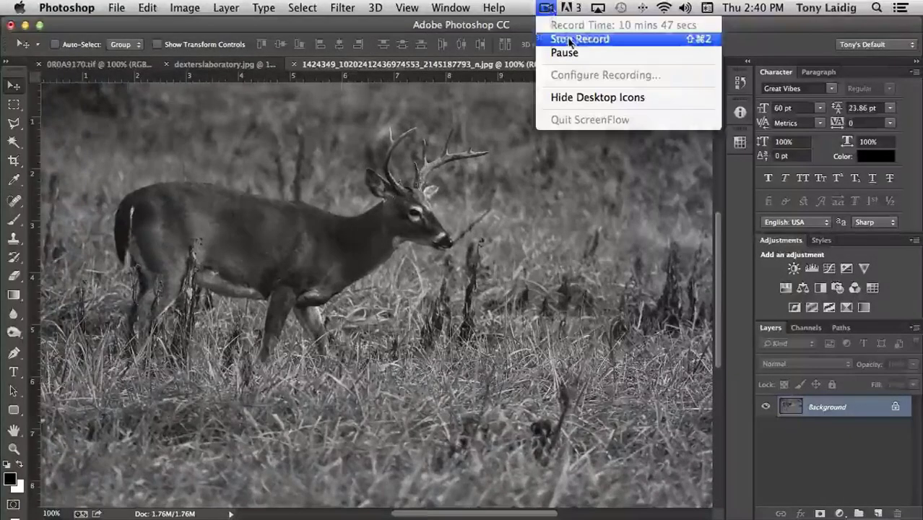
click(568, 39)
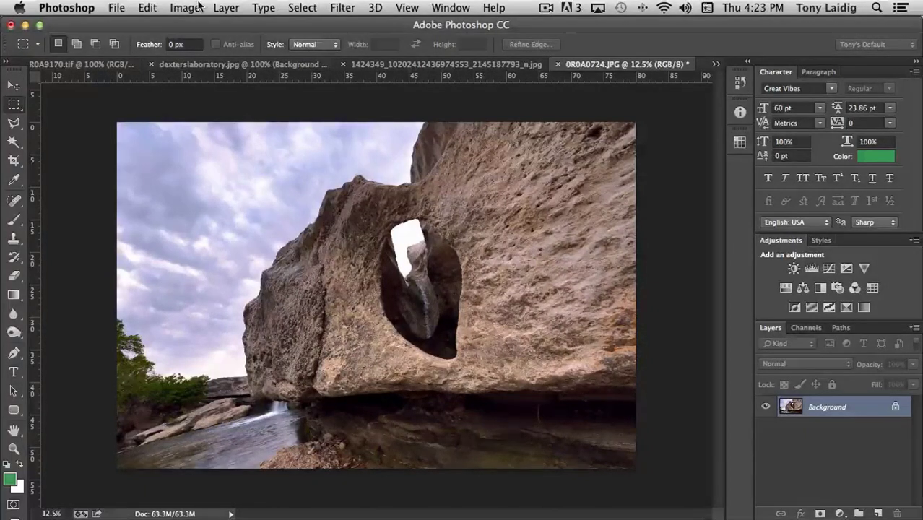
Step: Open the Image Size settings for the rock photo and switch the width and height units to inches
click(185, 9)
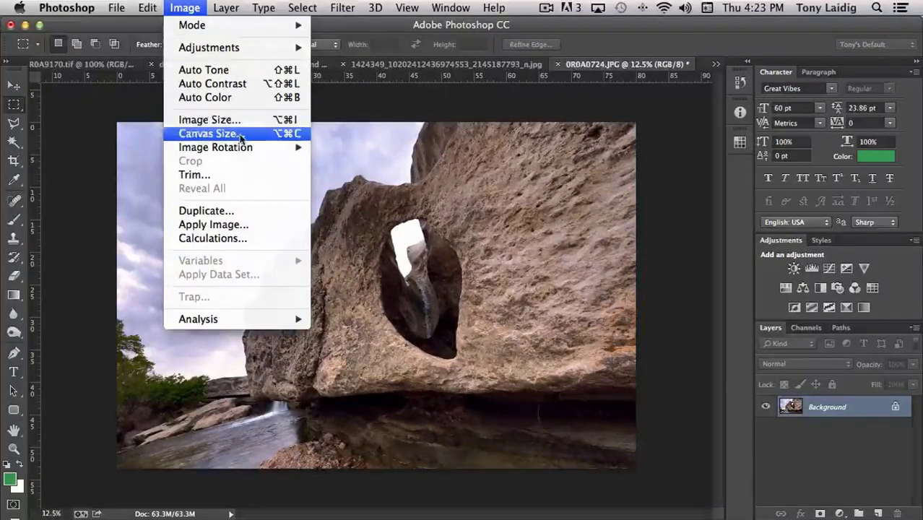
mouse_move(240, 151)
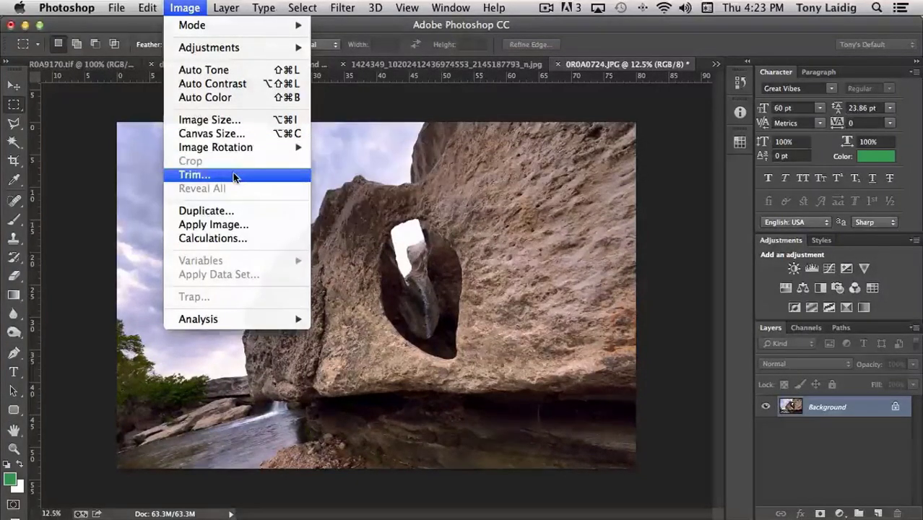
click(217, 121)
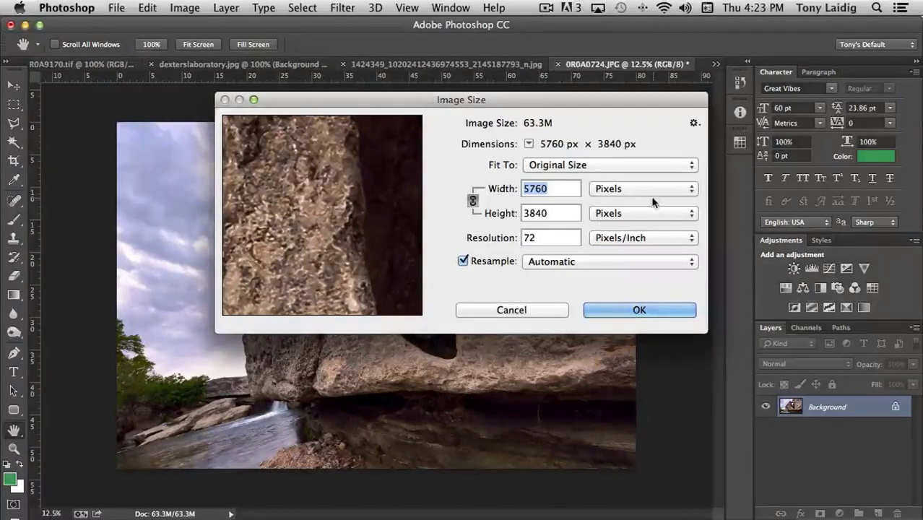
click(634, 190)
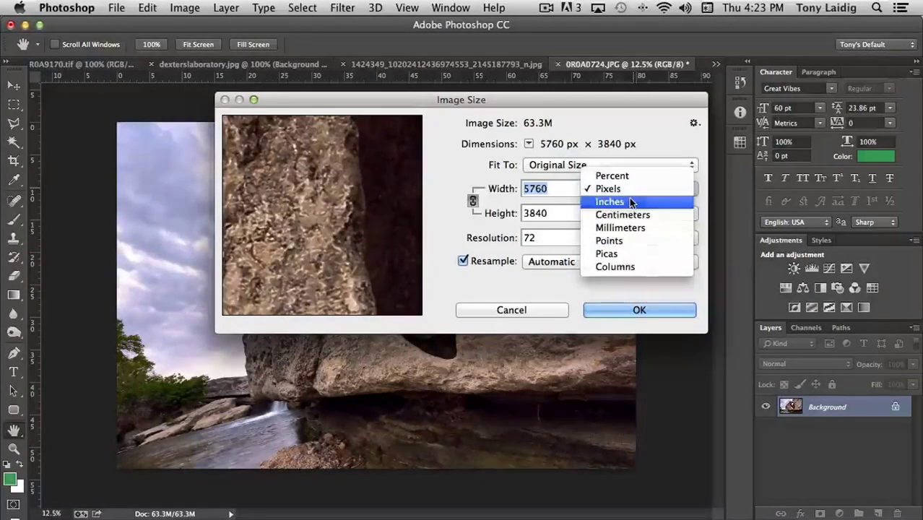
click(630, 203)
click(628, 212)
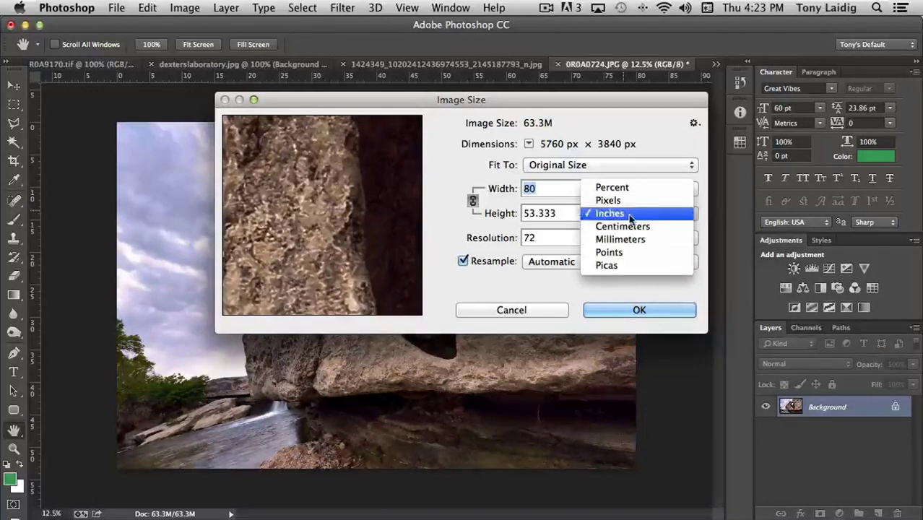
click(630, 214)
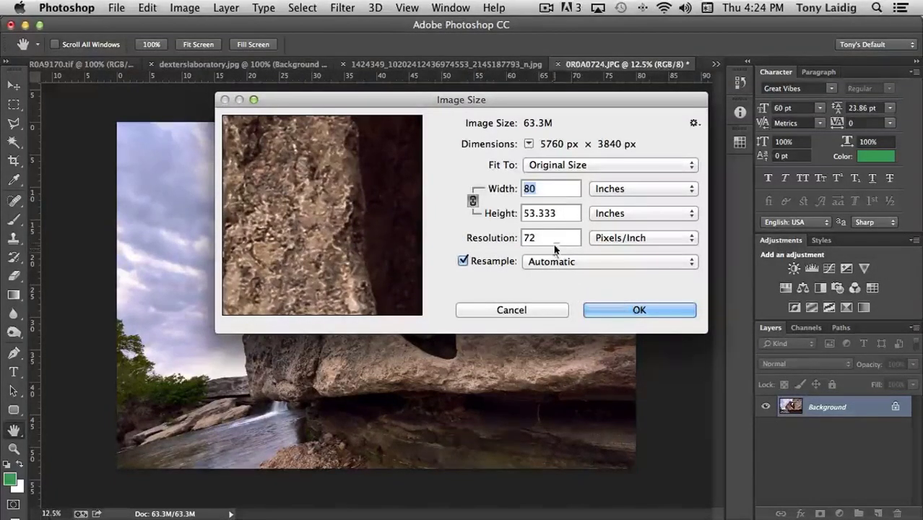
Step: Try a width of 50 inches with width and height linked, and review the available resampling methods
scroll(560, 193, up, 14)
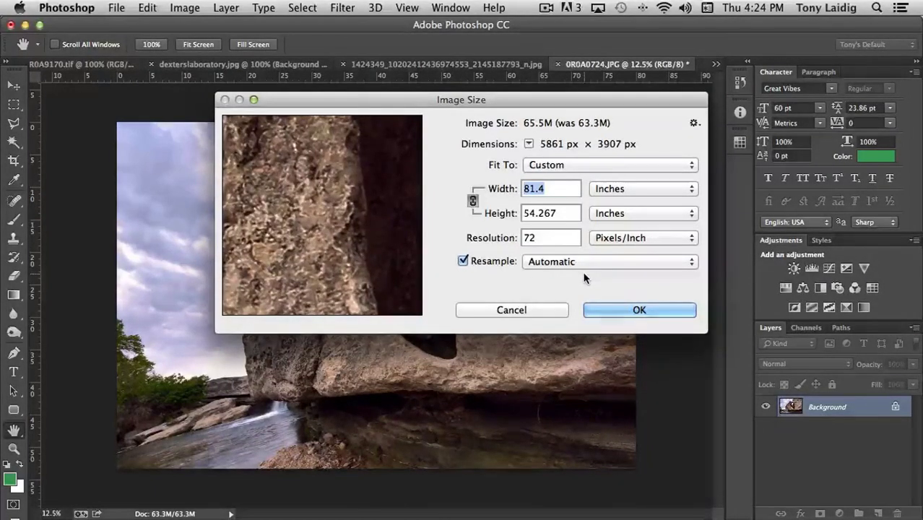
text(50)
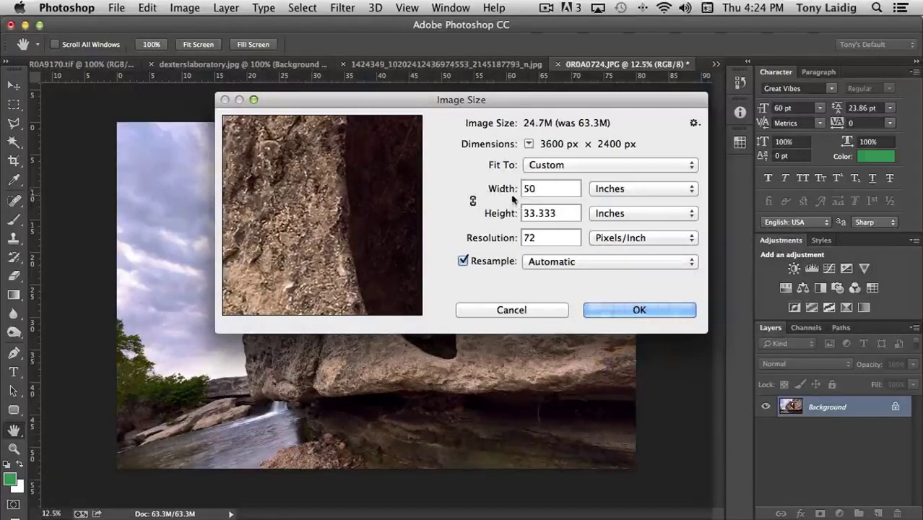
click(472, 201)
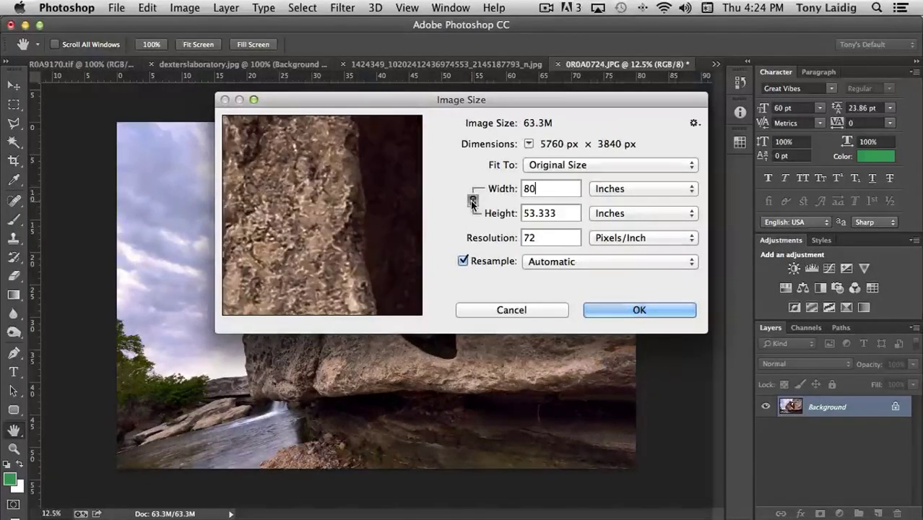
double_click(542, 190)
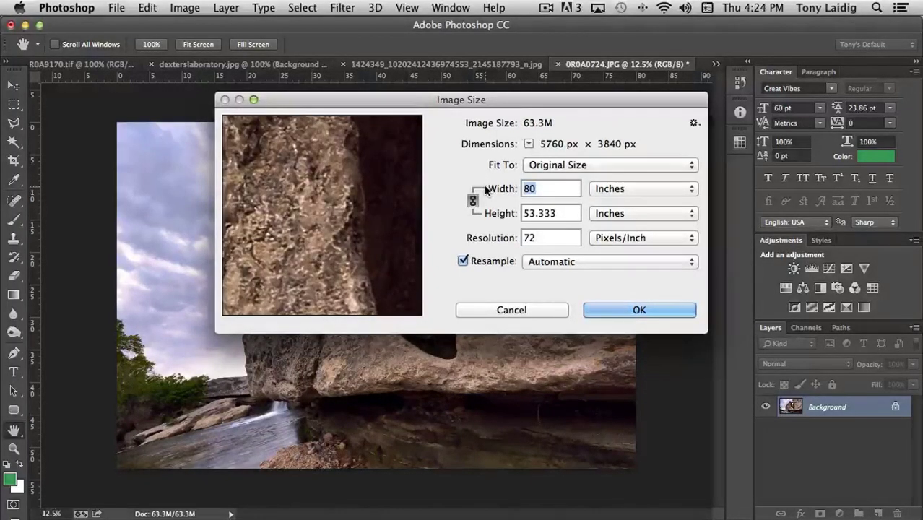
text(50)
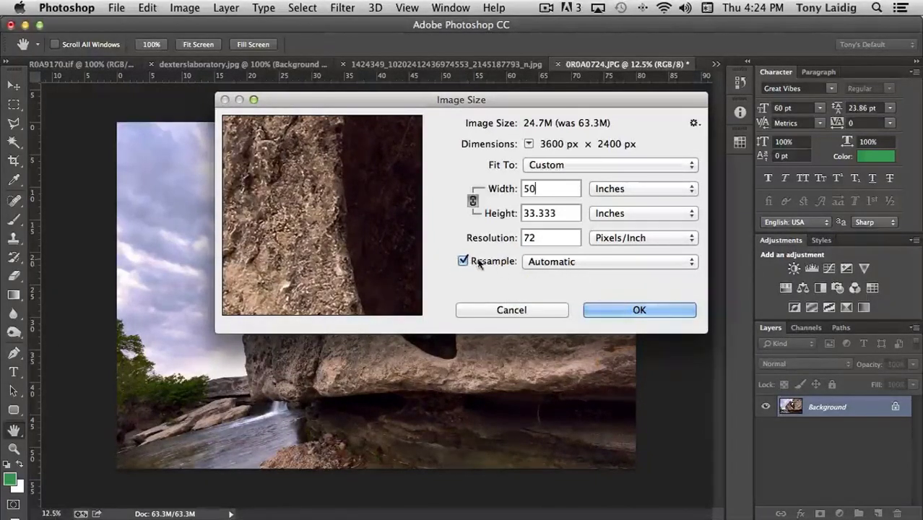
click(590, 262)
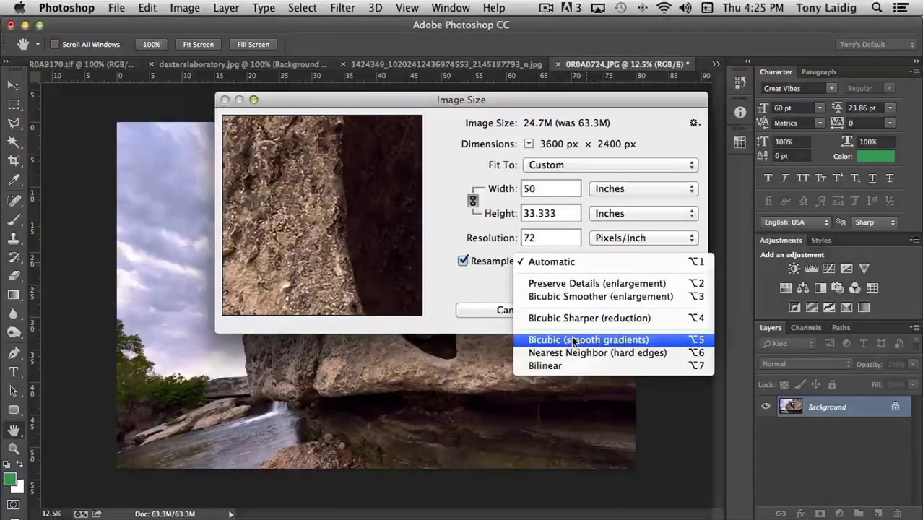
click(480, 278)
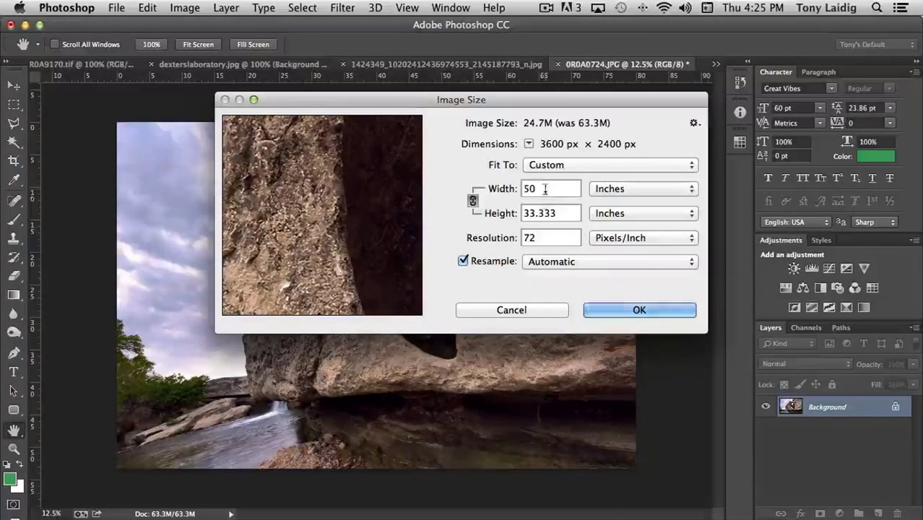
Step: Turn off resampling and set the rock photo's resolution to 300 pixels/inch
click(463, 262)
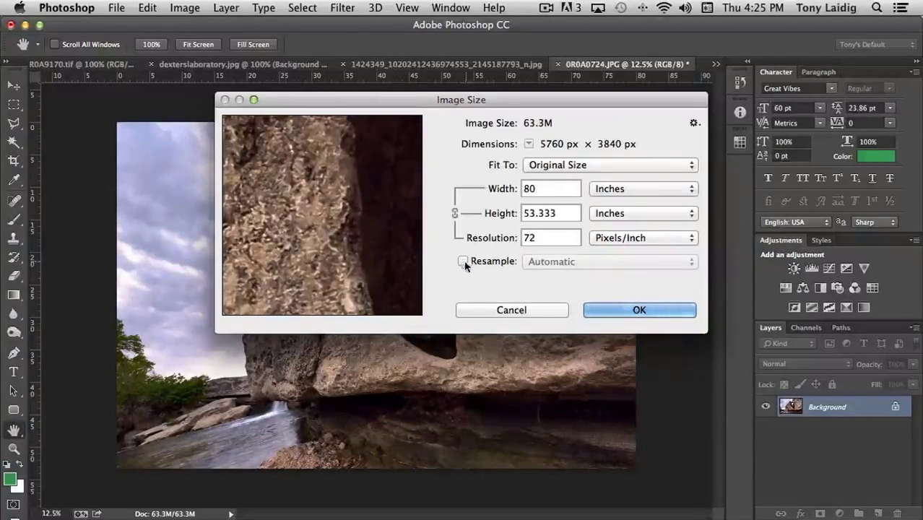
double_click(552, 238)
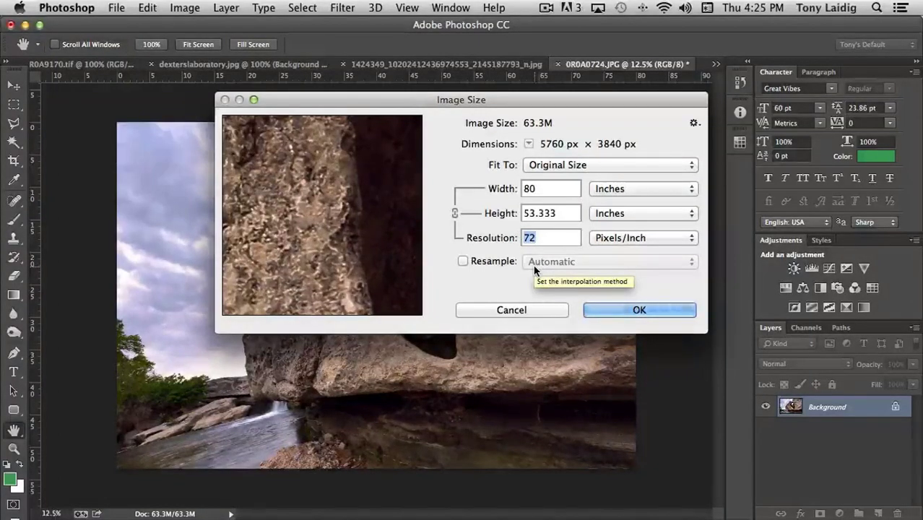
text(30)
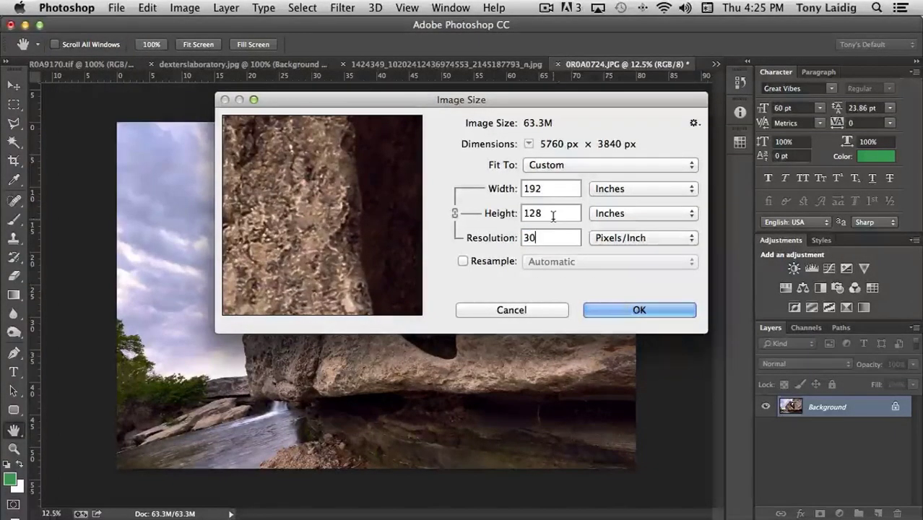
text(0)
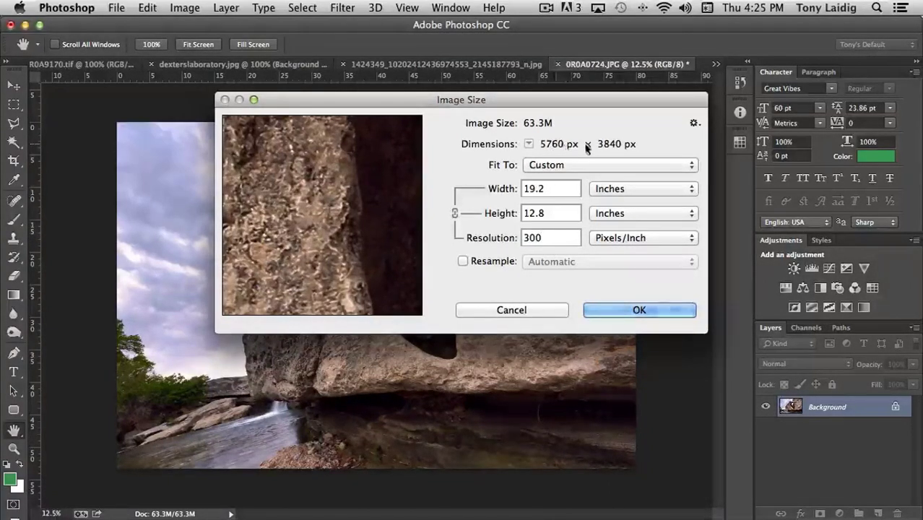
Step: Turn resampling back on, try a resolution of 72 pixels/inch, and cancel the image size changes
click(462, 260)
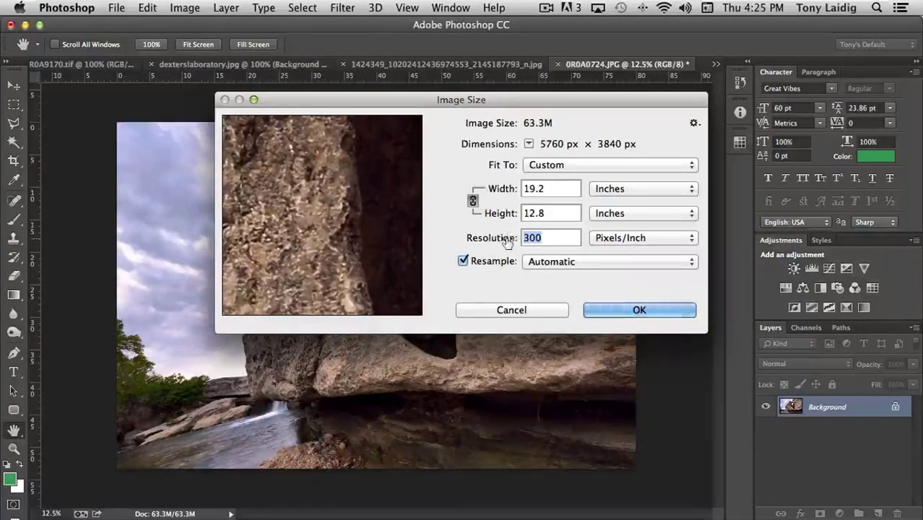
text(72)
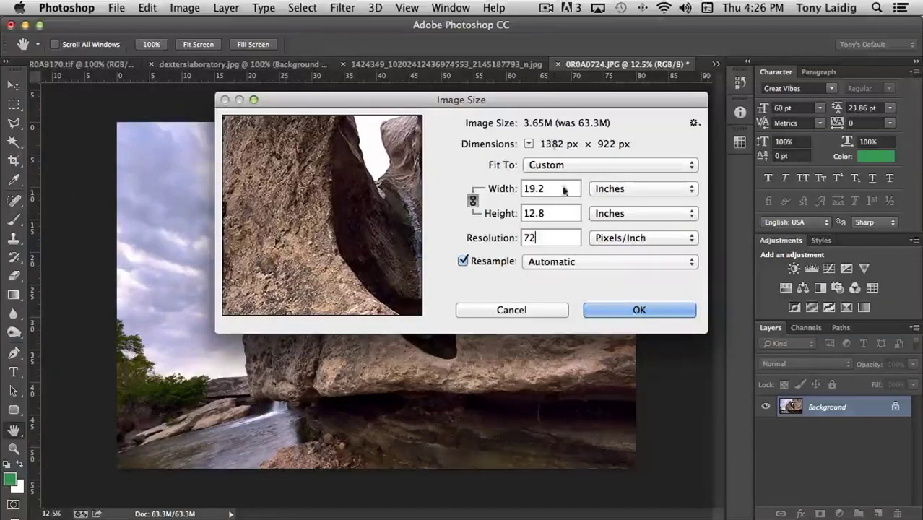
click(546, 312)
Step: Reopen Image Size with dimensions in inches and set the resolution to 300 pixels/inch with resampling off
click(185, 8)
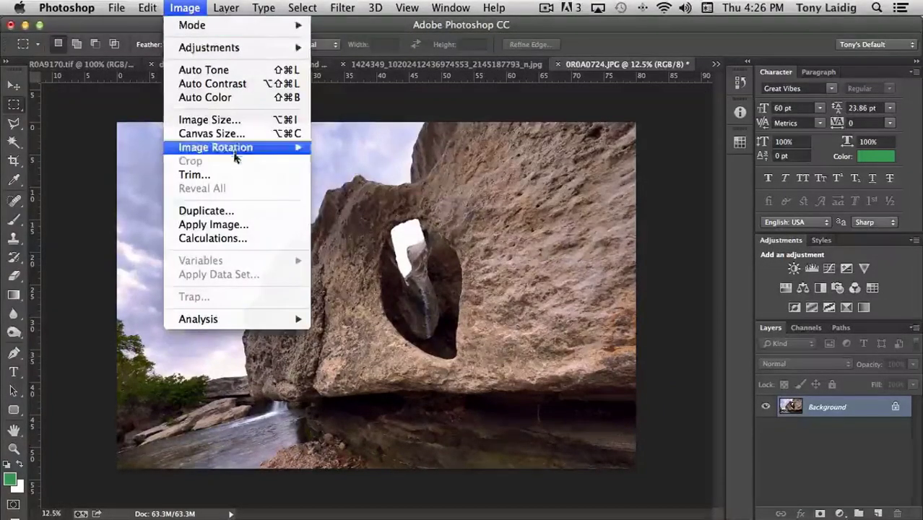
click(233, 123)
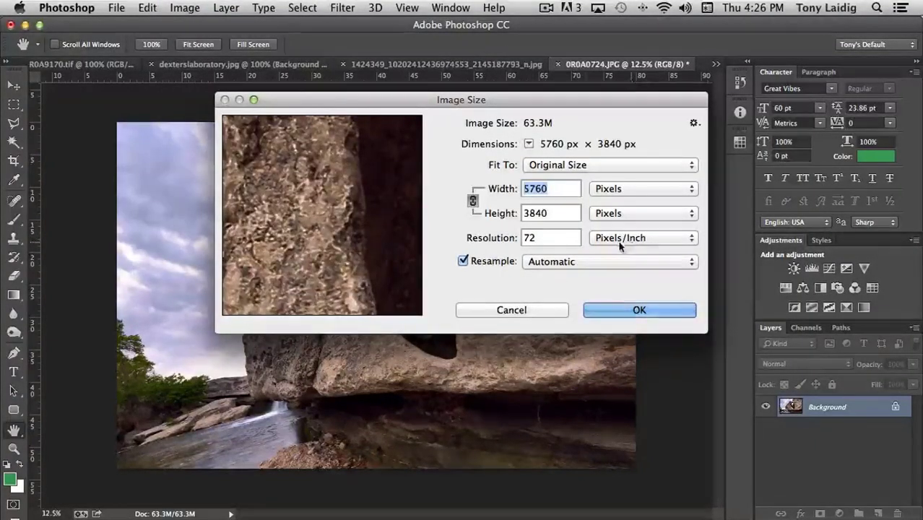
click(619, 189)
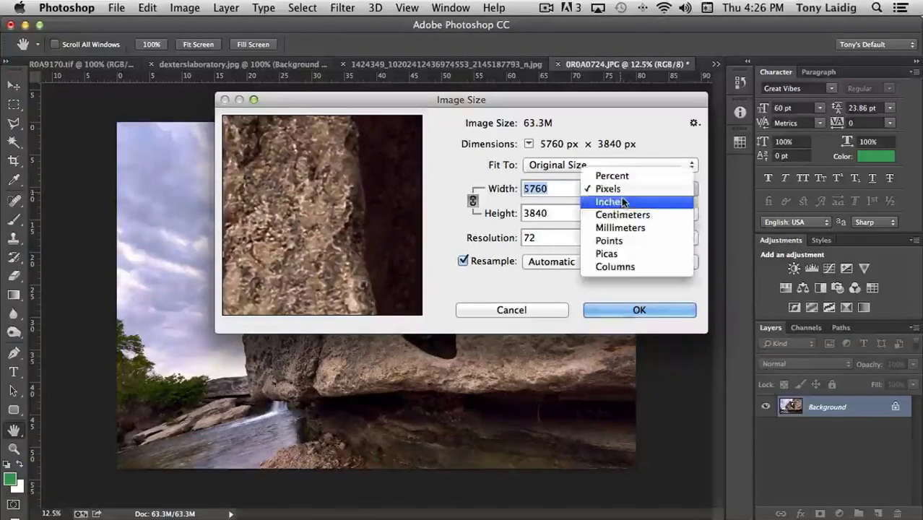
click(610, 201)
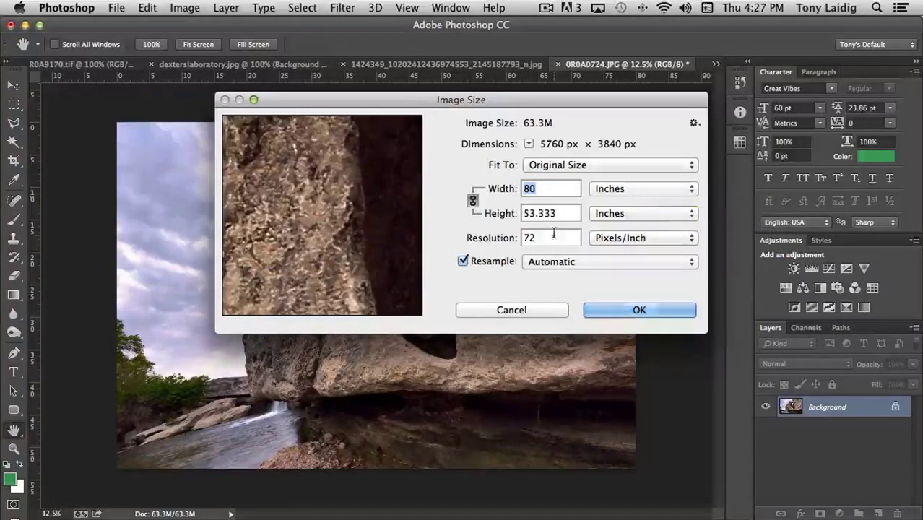
click(462, 261)
click(489, 239)
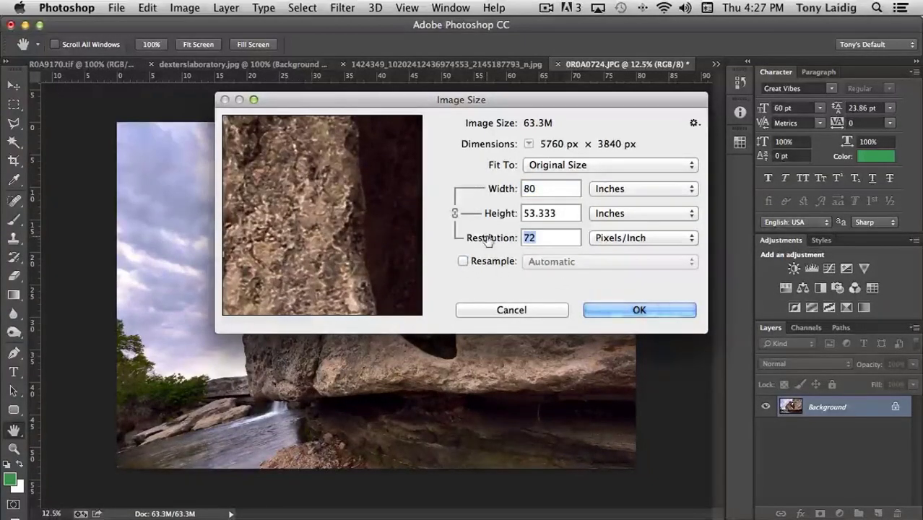
text(300)
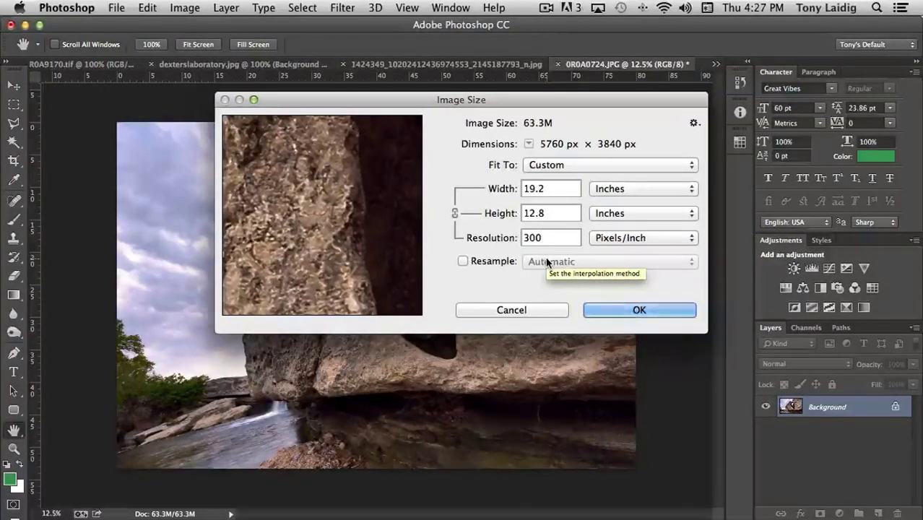
Step: Re-enable resampling, review the resampling methods for enlargement and reduction, and cancel the image size changes
click(463, 261)
click(552, 261)
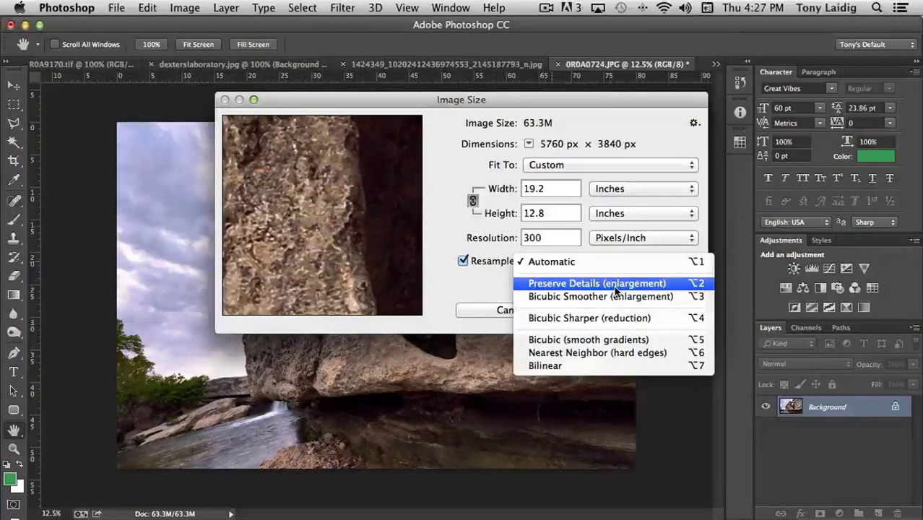
click(480, 286)
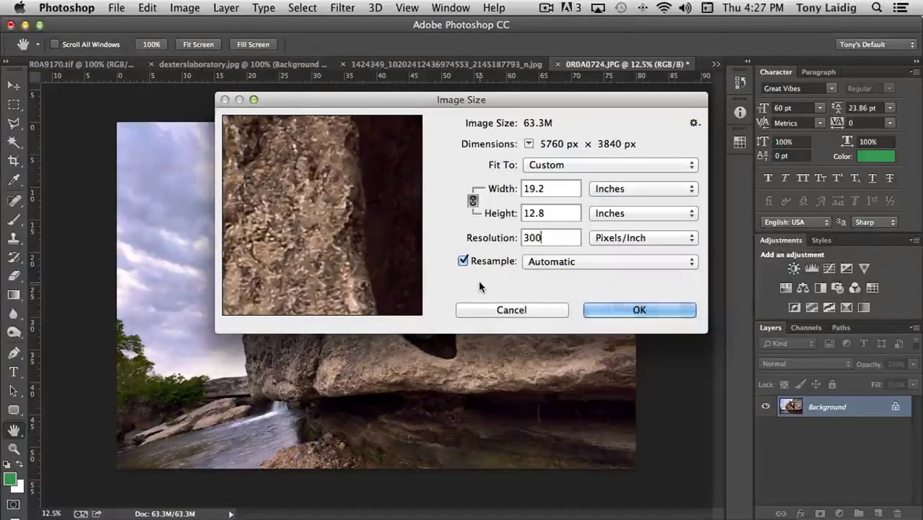
click(538, 314)
key(m)
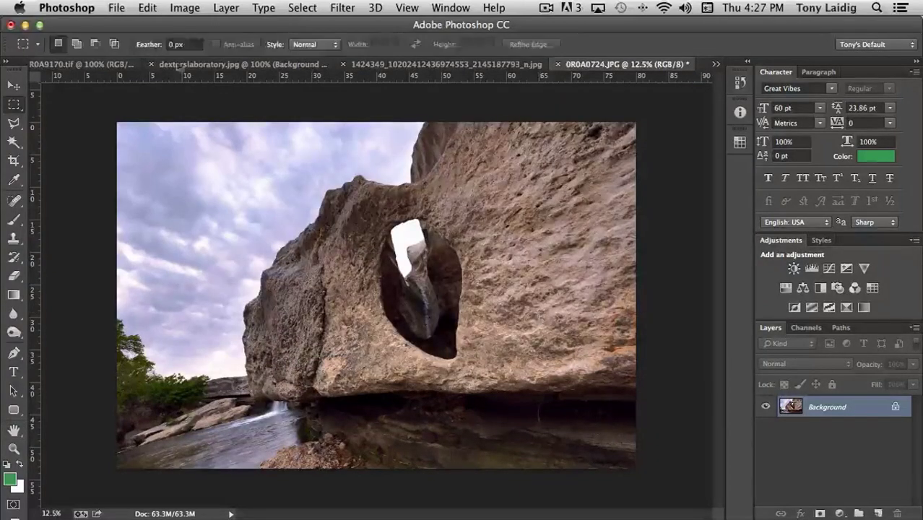
Step: Open Canvas Size for the rock photo, set the height to 70 inches, and try the bottom-center anchor before choosing top-center
click(185, 8)
mouse_move(210, 49)
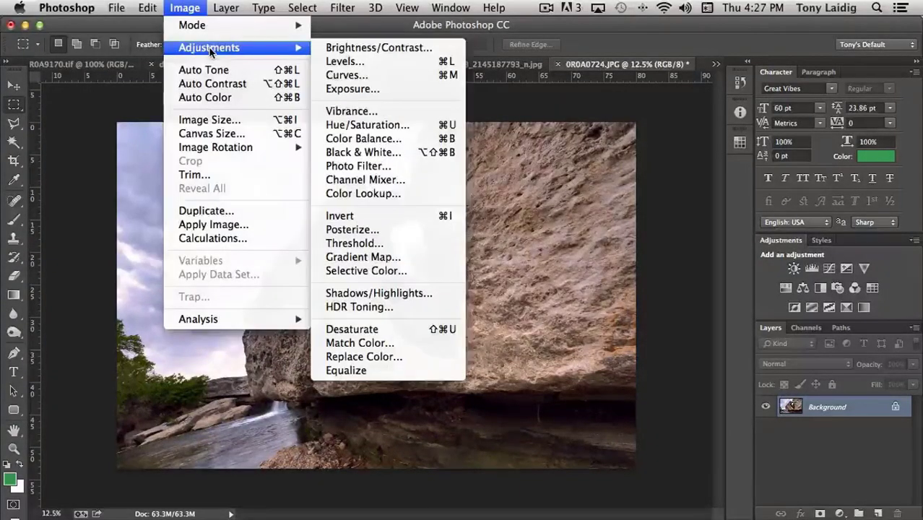
click(226, 136)
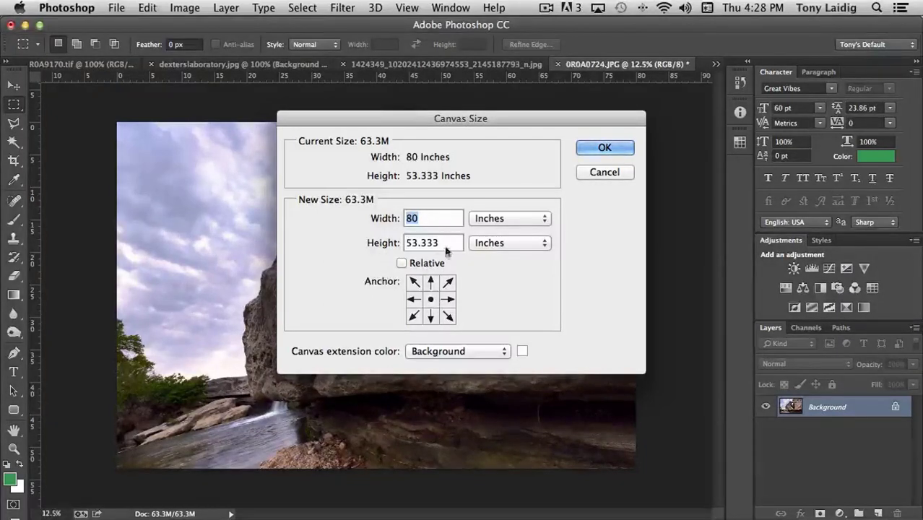
key(Tab)
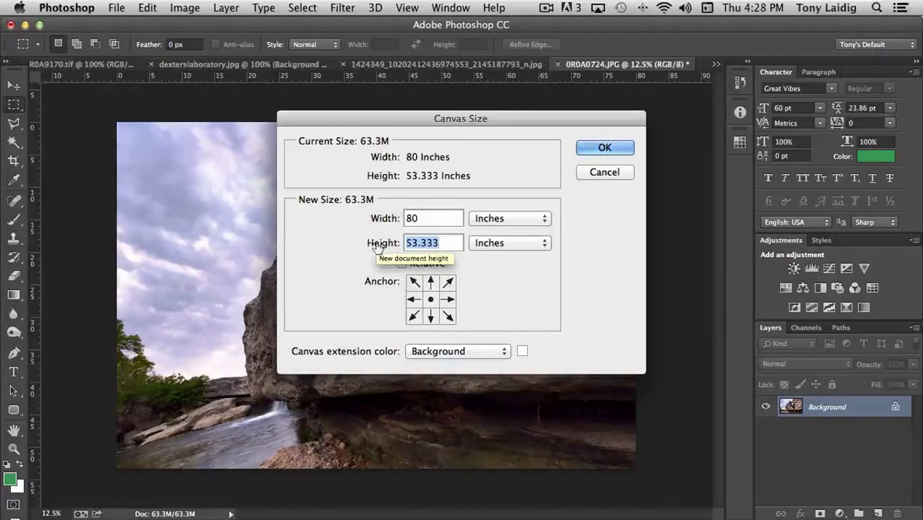
text(70)
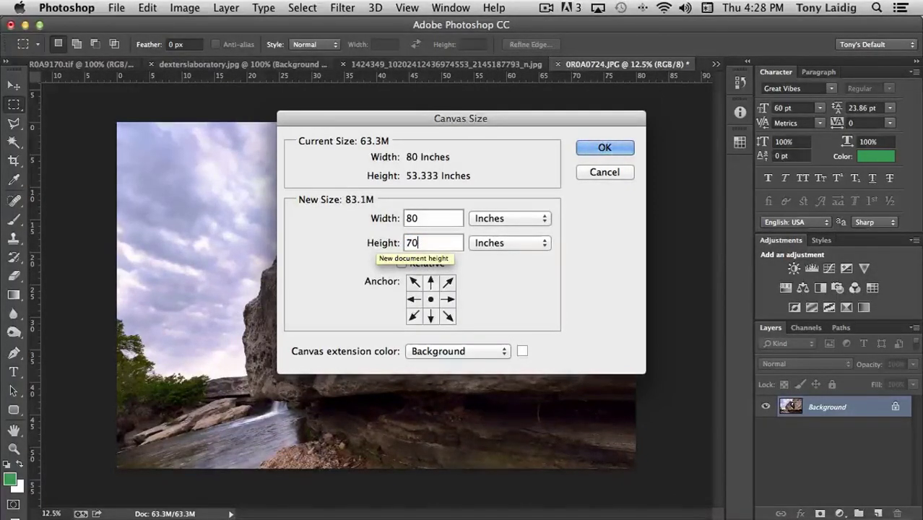
click(431, 283)
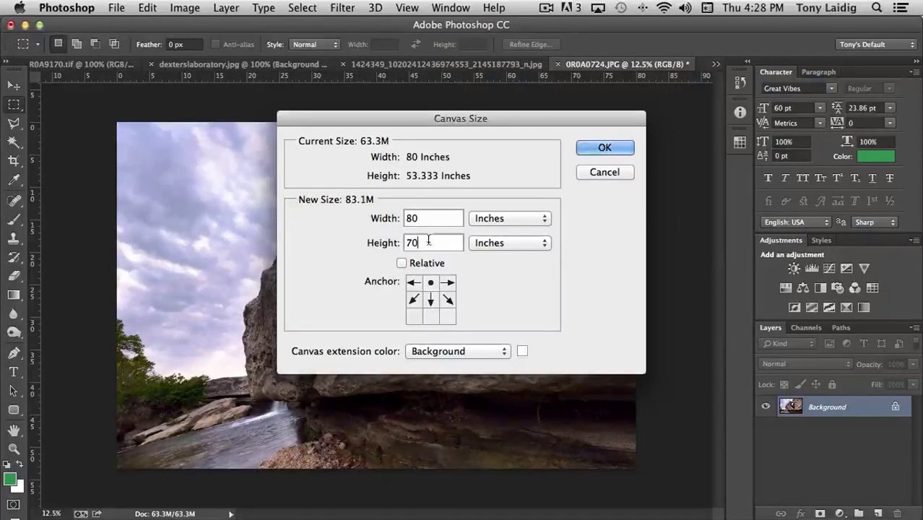
click(431, 318)
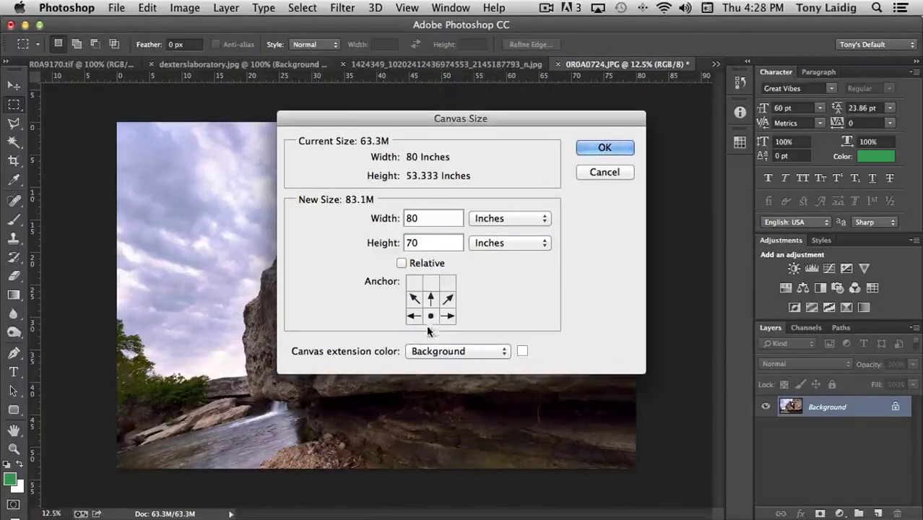
click(431, 280)
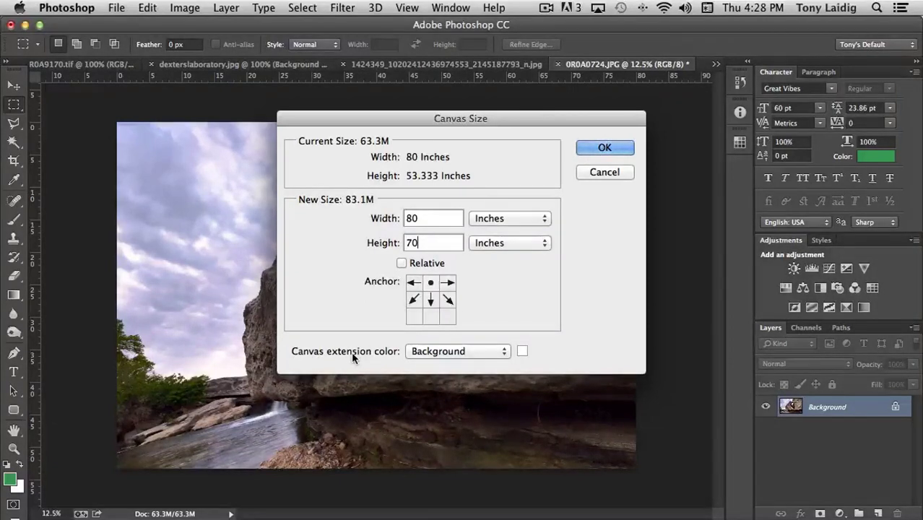
Step: Set the canvas extension color to Black, apply the canvas enlargement, and undo it
click(468, 352)
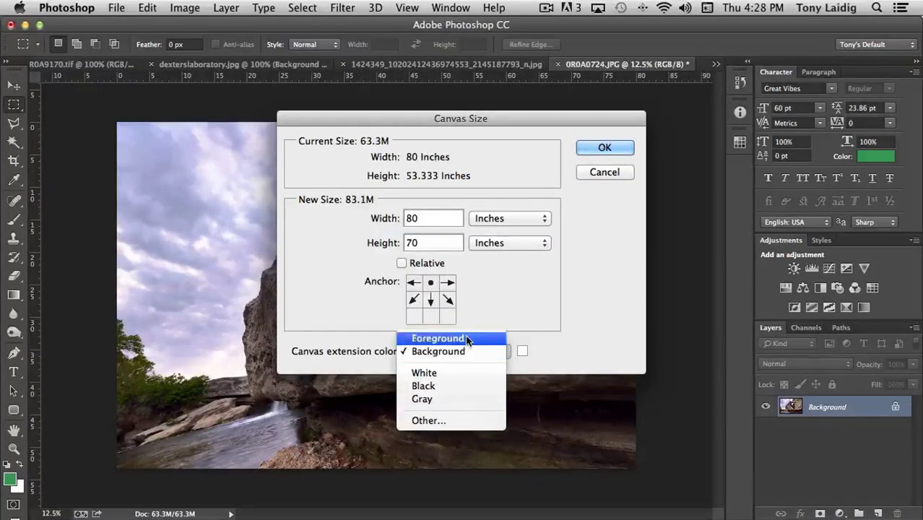
click(443, 387)
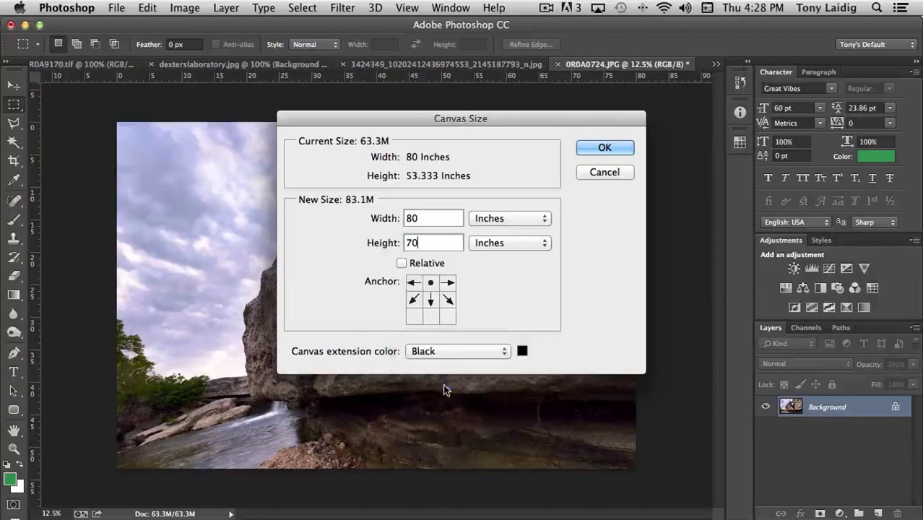
click(604, 146)
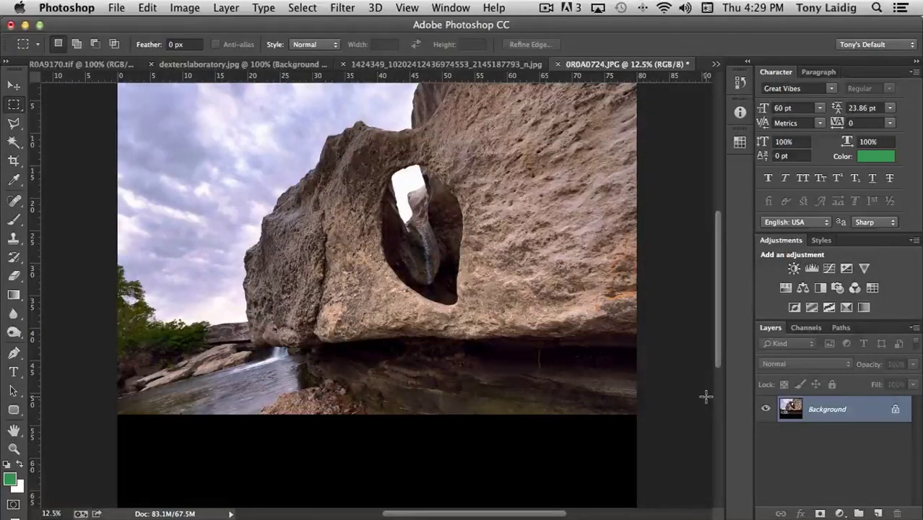
key(super+z)
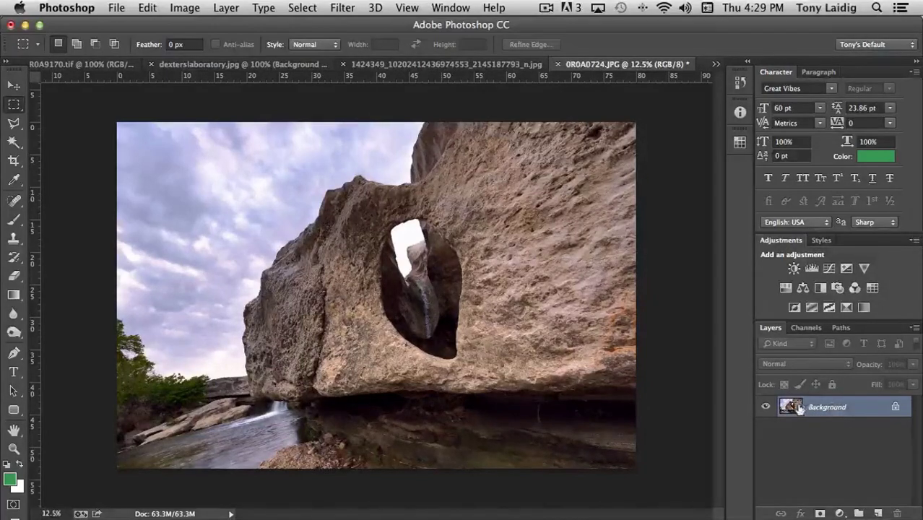
Step: Duplicate the Background layer and extend the canvas height to 65 inches with the anchor at top-center
drag(792, 408, 879, 512)
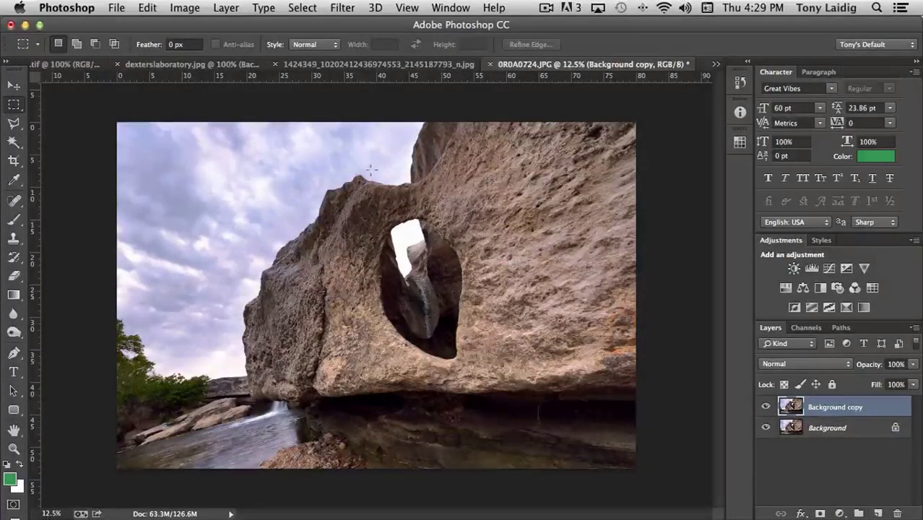
click(185, 7)
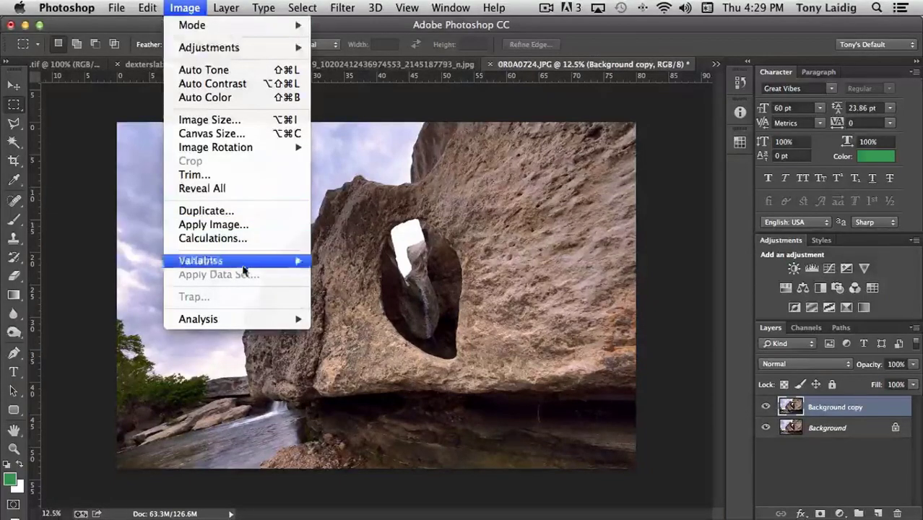
click(241, 134)
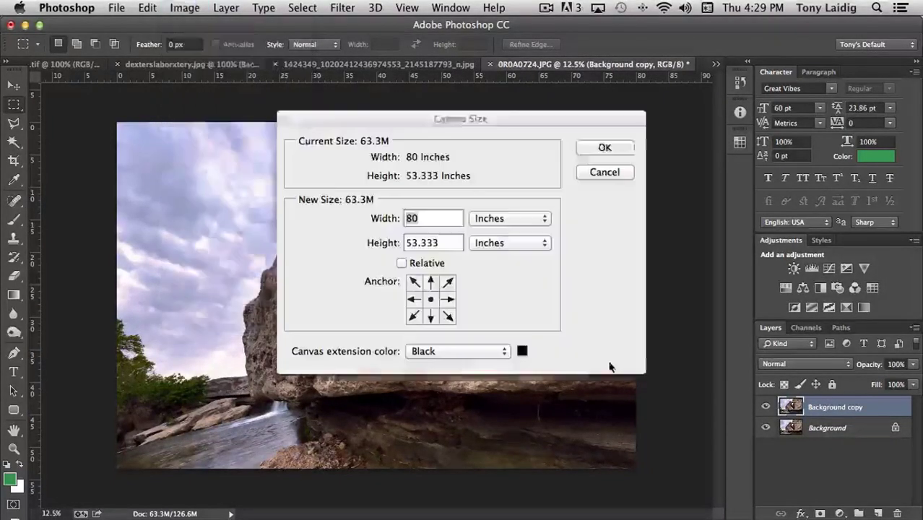
click(429, 281)
double_click(422, 242)
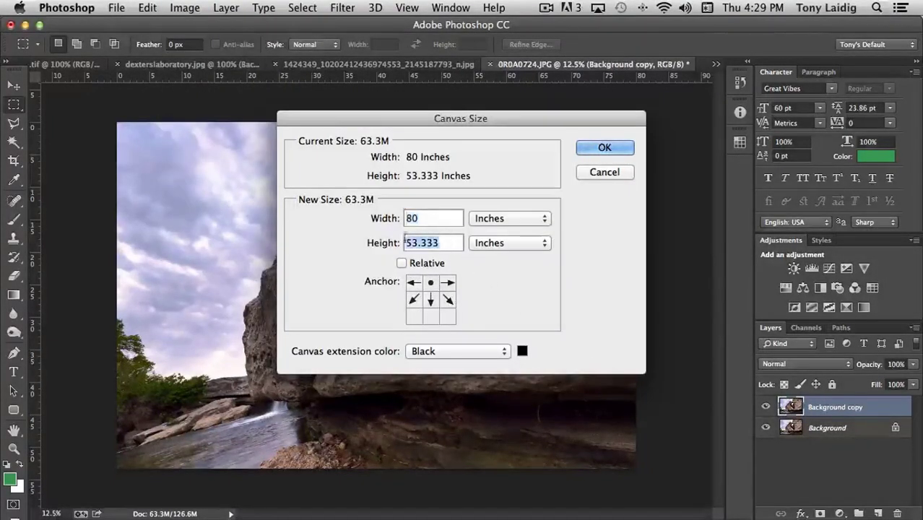
text(65)
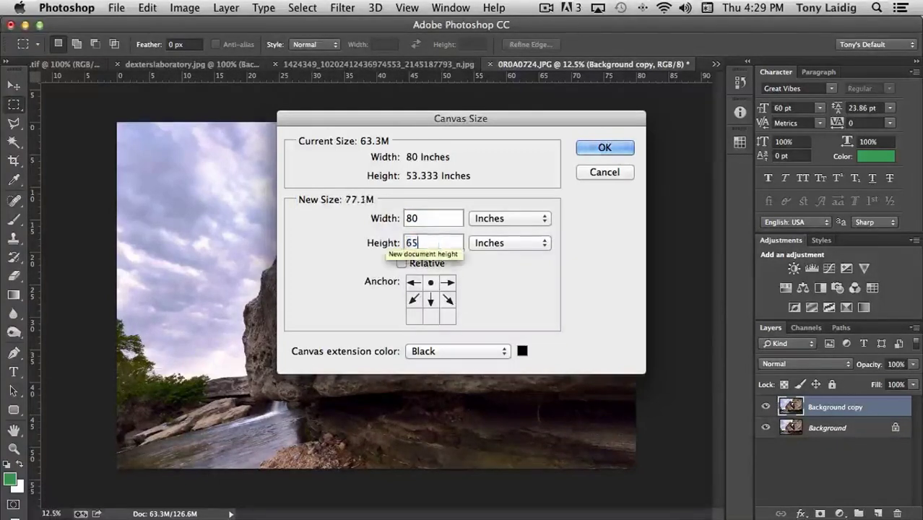
click(605, 148)
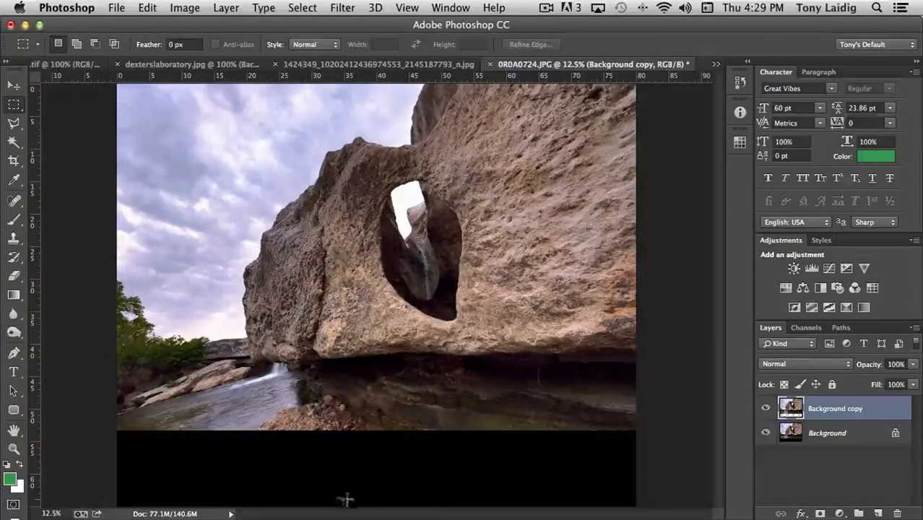
Step: Toggle the visibility of Background copy and Background to compare how each layer fills the extended canvas area
click(766, 409)
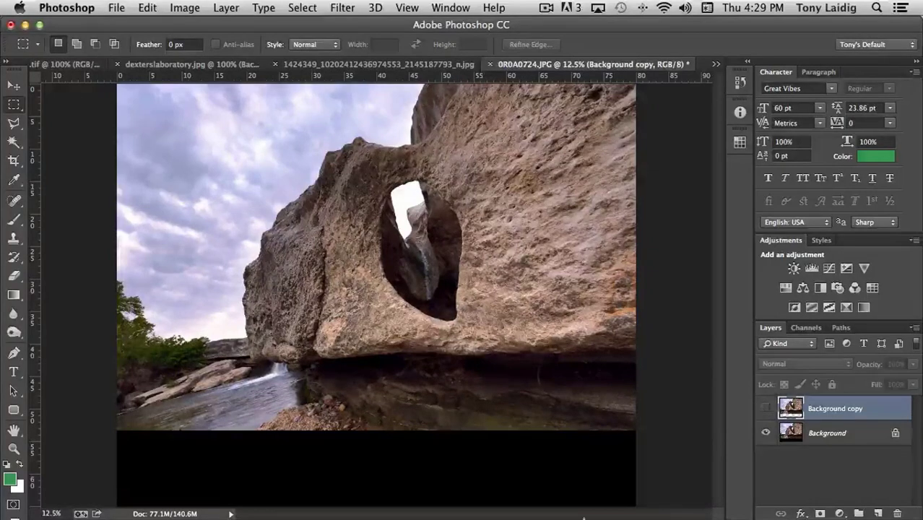
click(766, 408)
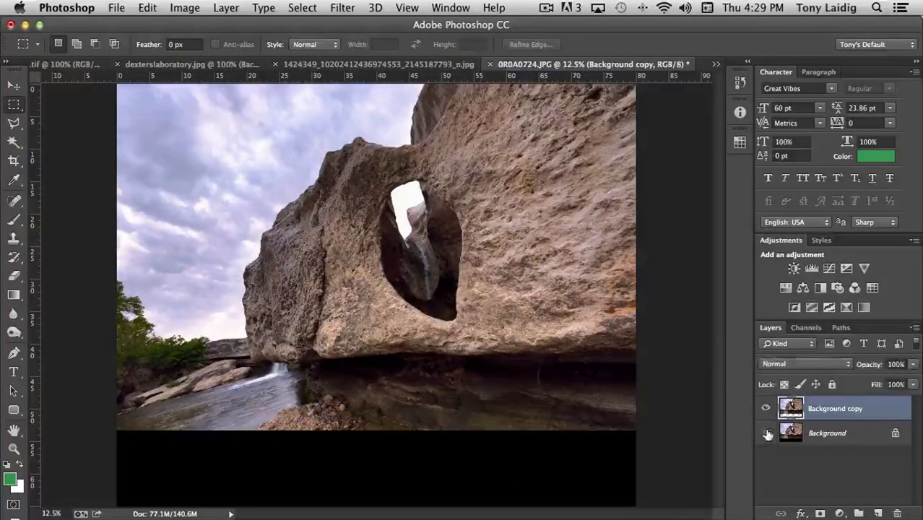
click(767, 433)
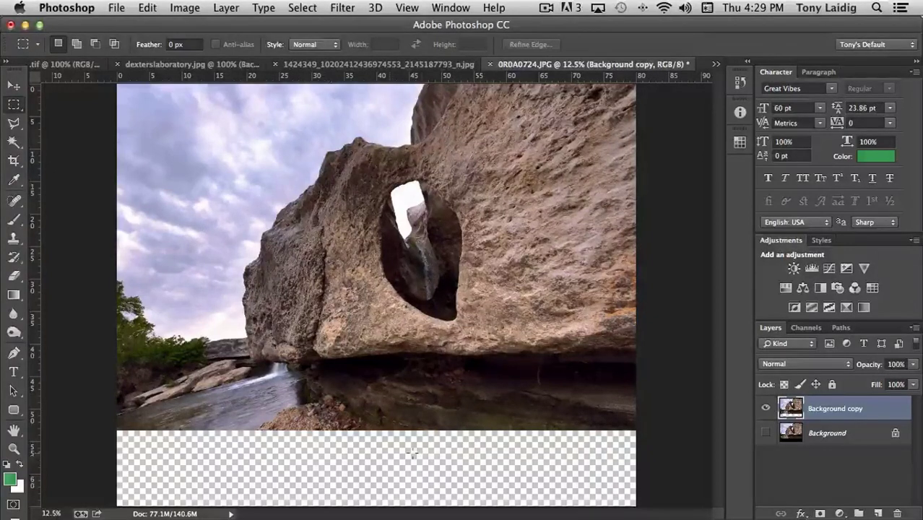
click(765, 432)
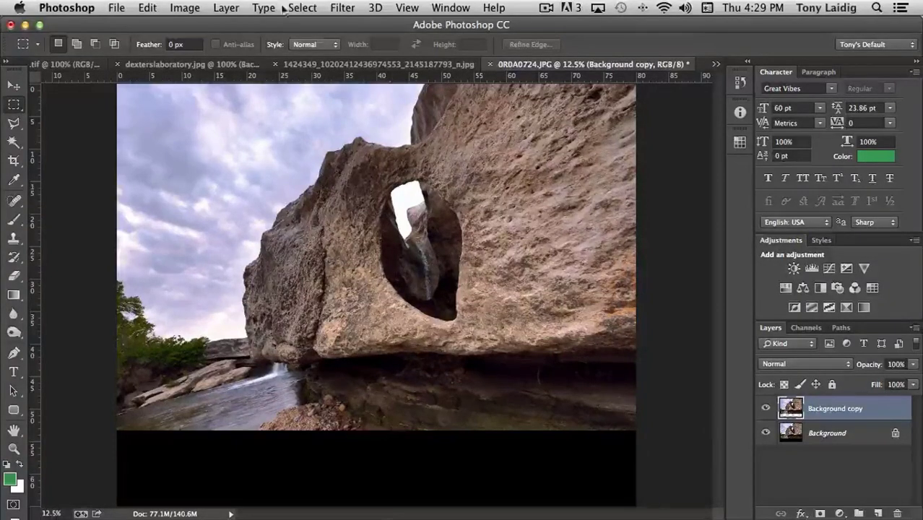
Step: Rotate the whole canvas by an arbitrary angle of 25° clockwise
click(183, 7)
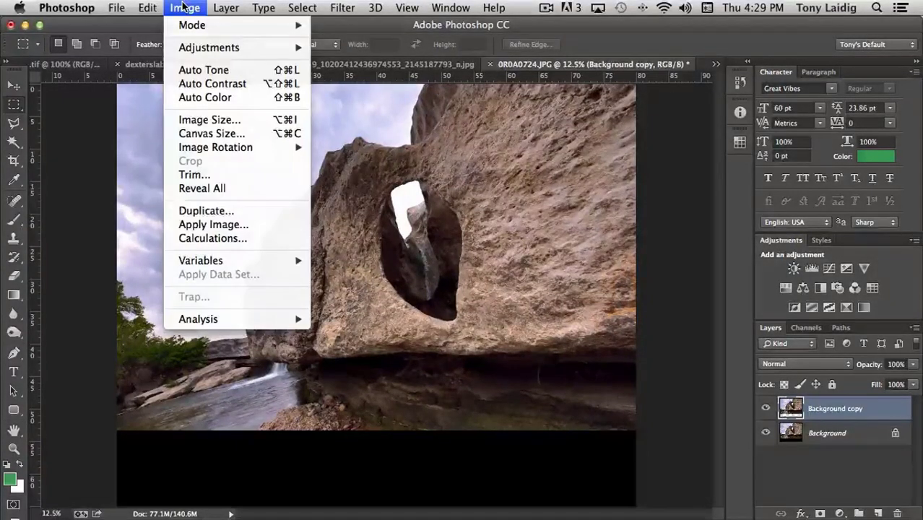
mouse_move(235, 150)
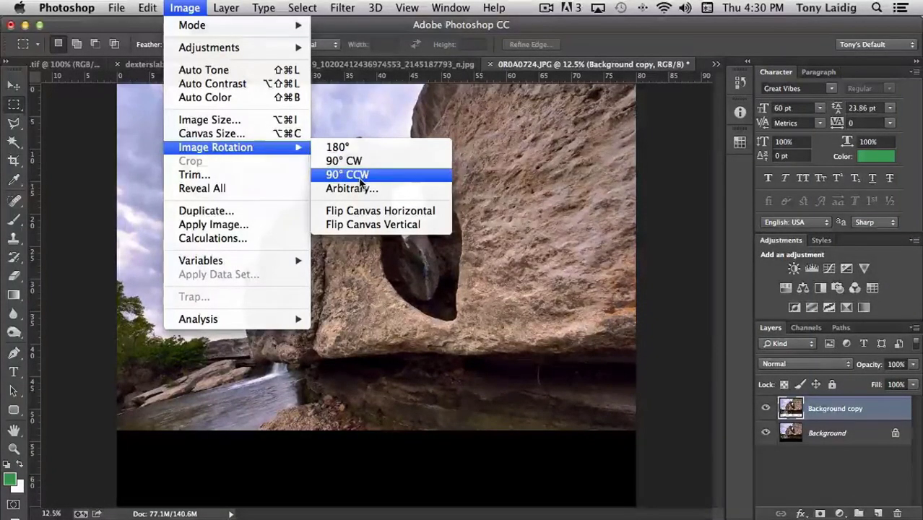
click(356, 188)
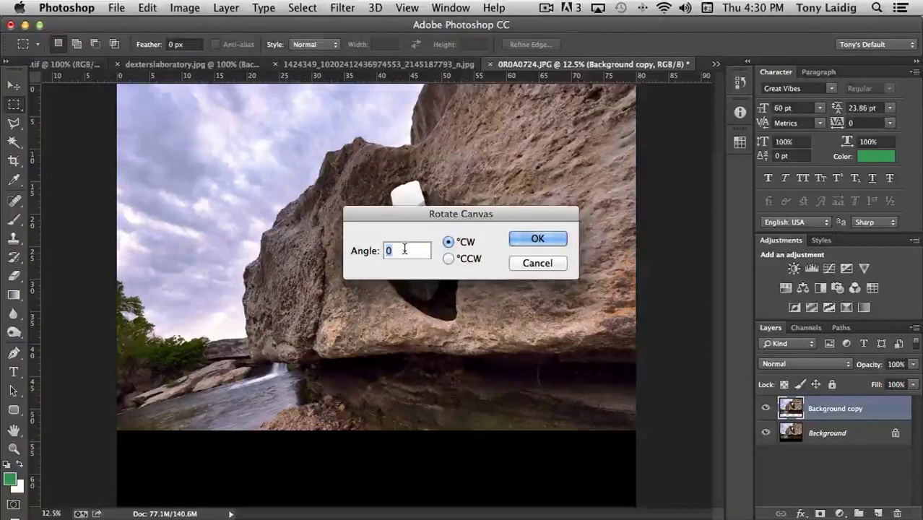
text(25)
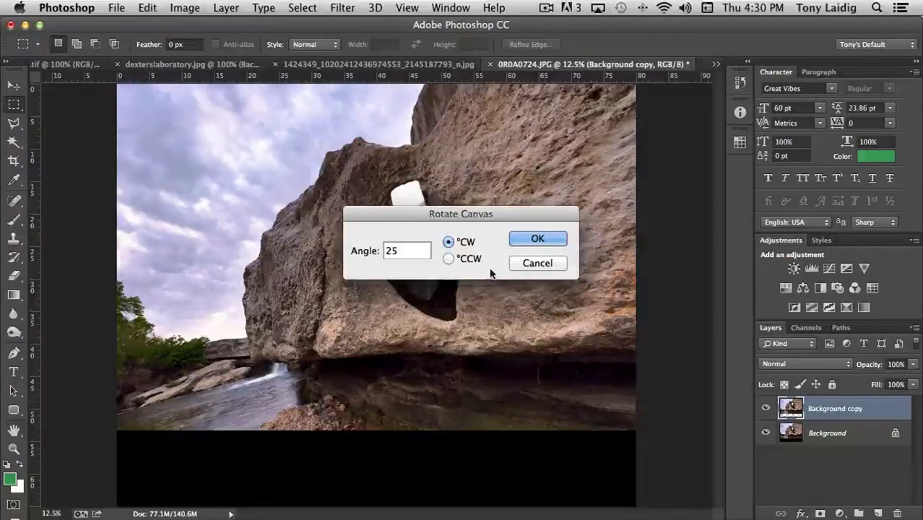
click(536, 241)
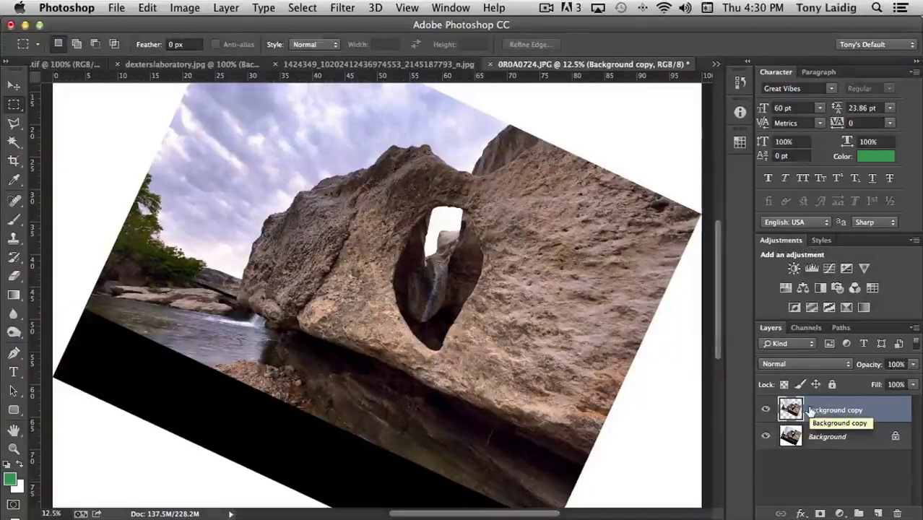
Step: Hide the Background copy layer to inspect the rotated Background, and undo back to the unrotated canvas
click(185, 7)
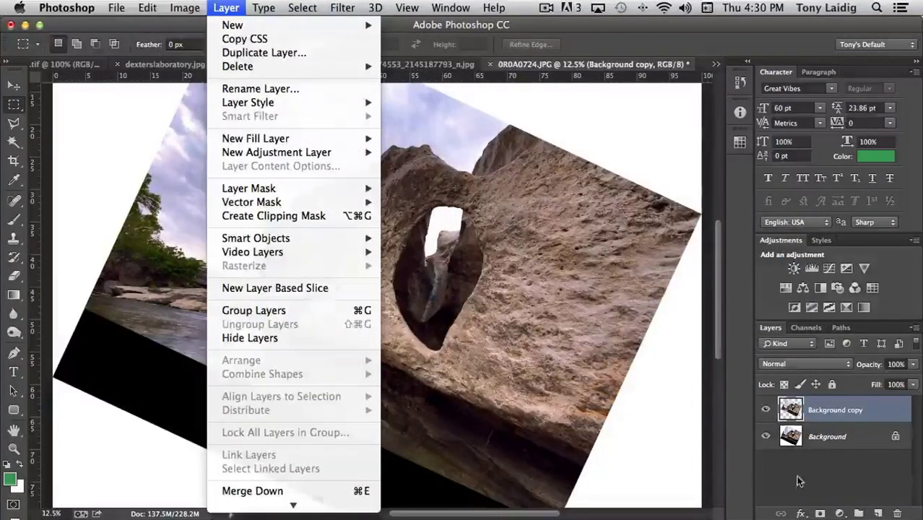
click(796, 475)
click(766, 409)
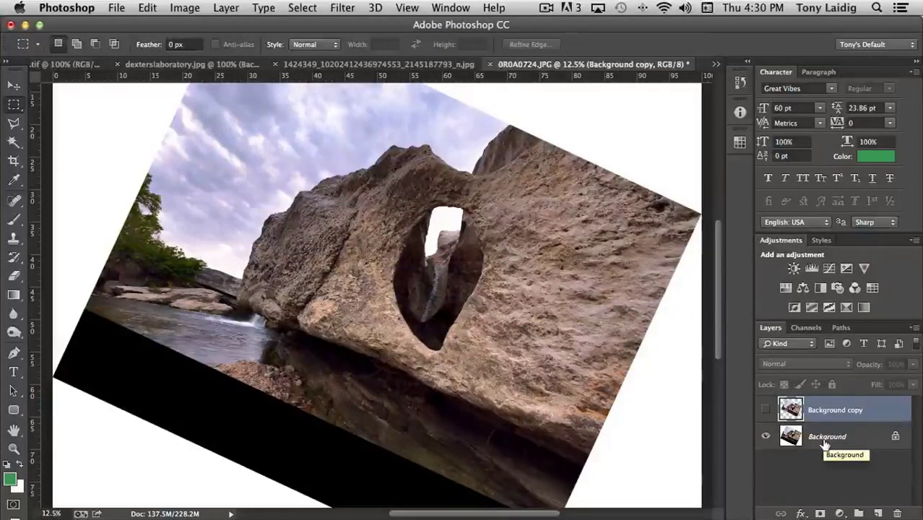
key(super+z)
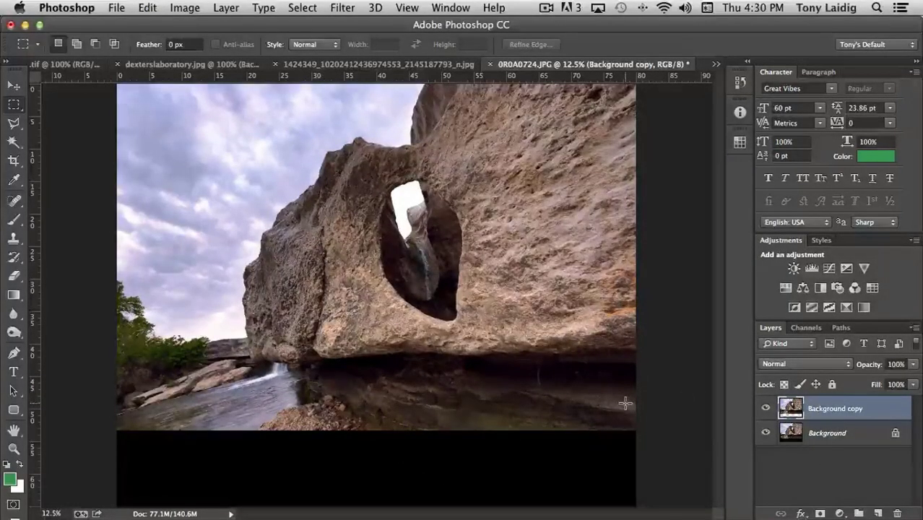
Step: Crop the image to a rectangular selection around the opening in the rock
click(179, 7)
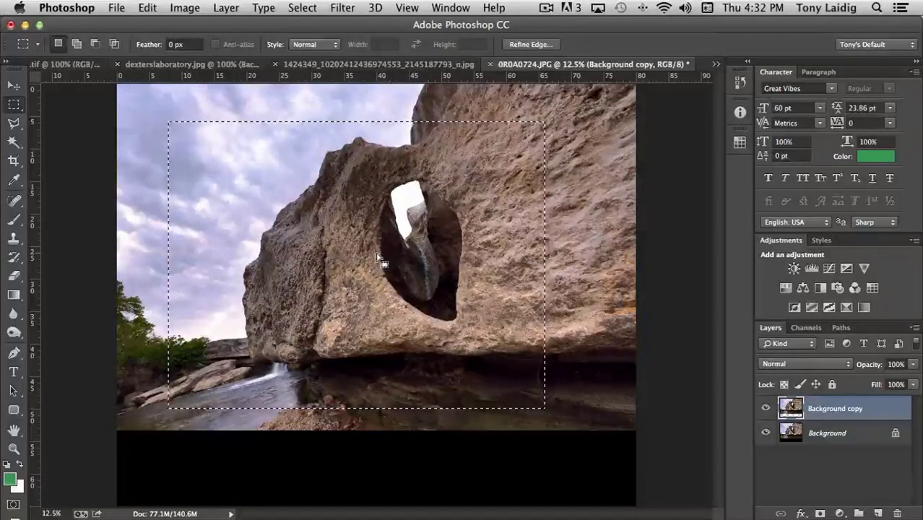
click(185, 8)
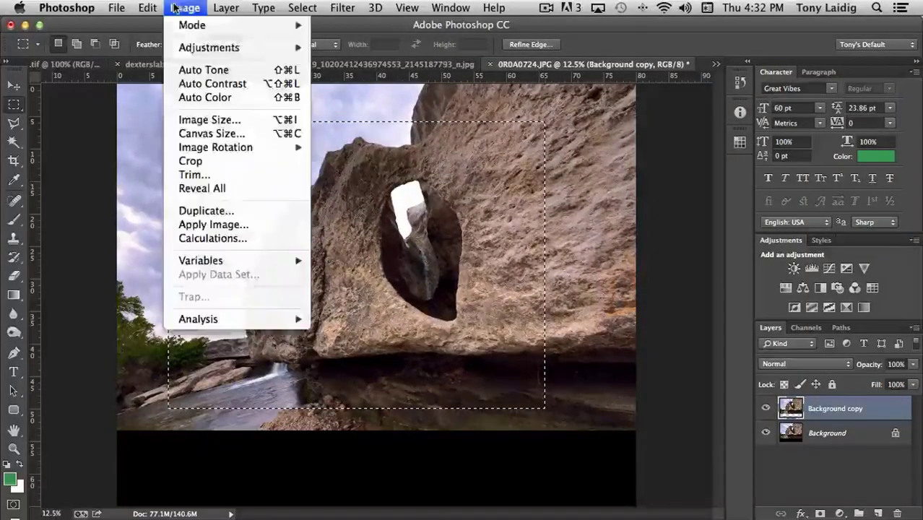
click(198, 161)
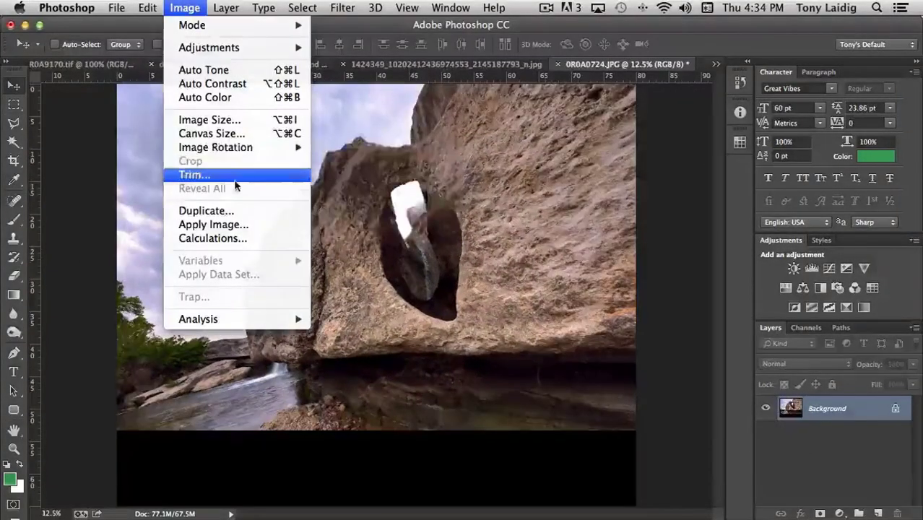
Step: Leave the Trim command and duplicate the Background layer of the rock photo
click(558, 223)
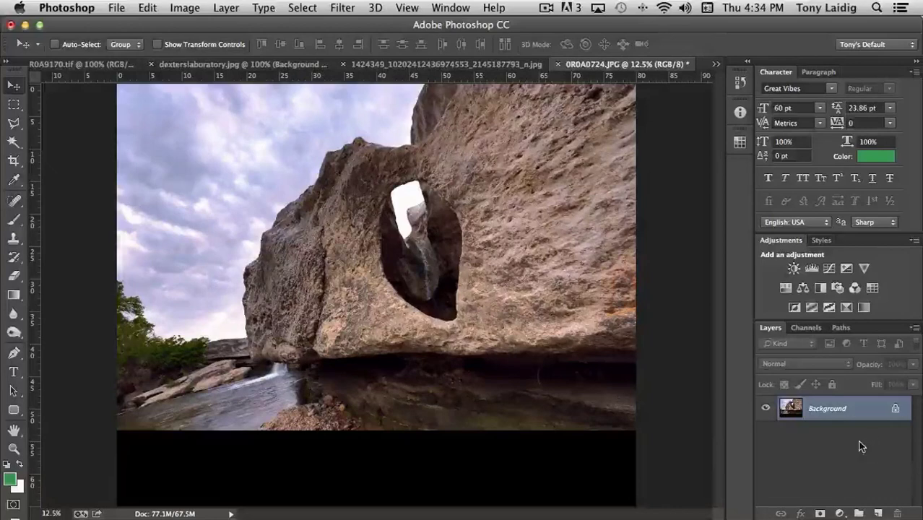
drag(794, 412, 877, 512)
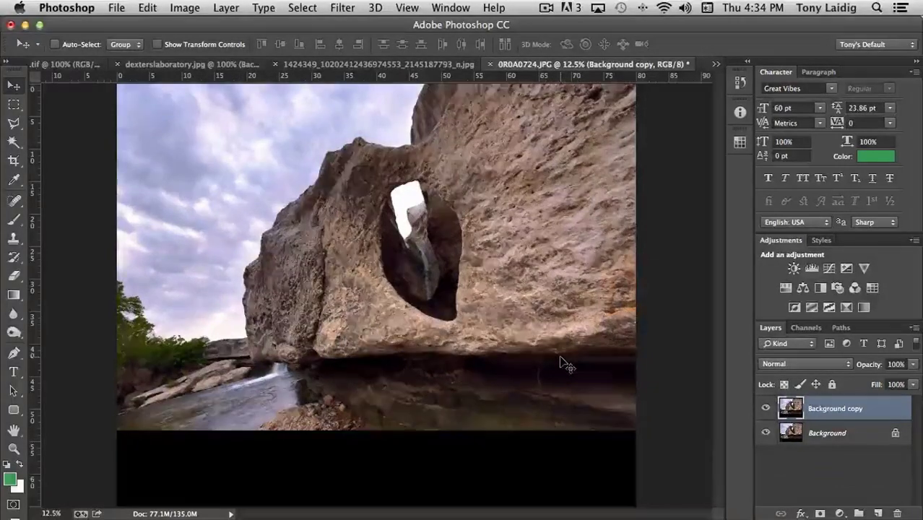
key(super+minus)
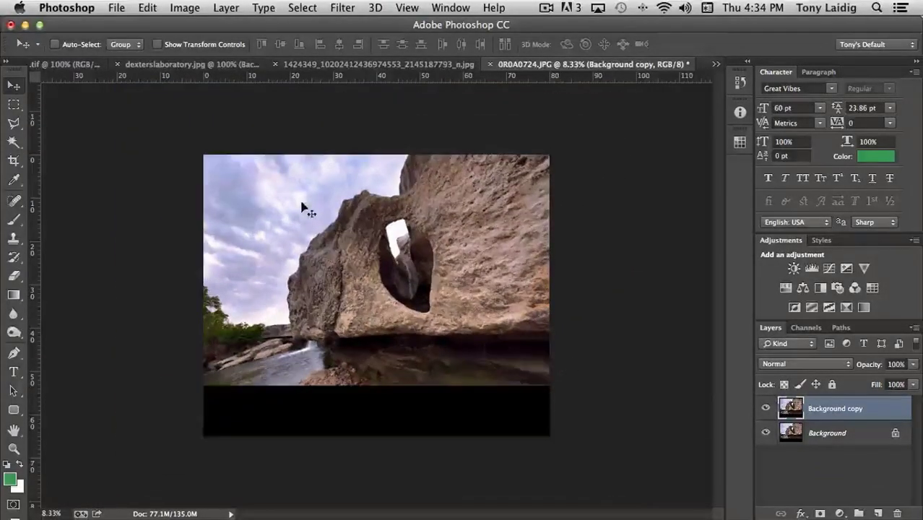
Step: Scale the Background copy layer up proportionally to about 113% from its lower-left corner
click(147, 8)
mouse_move(187, 316)
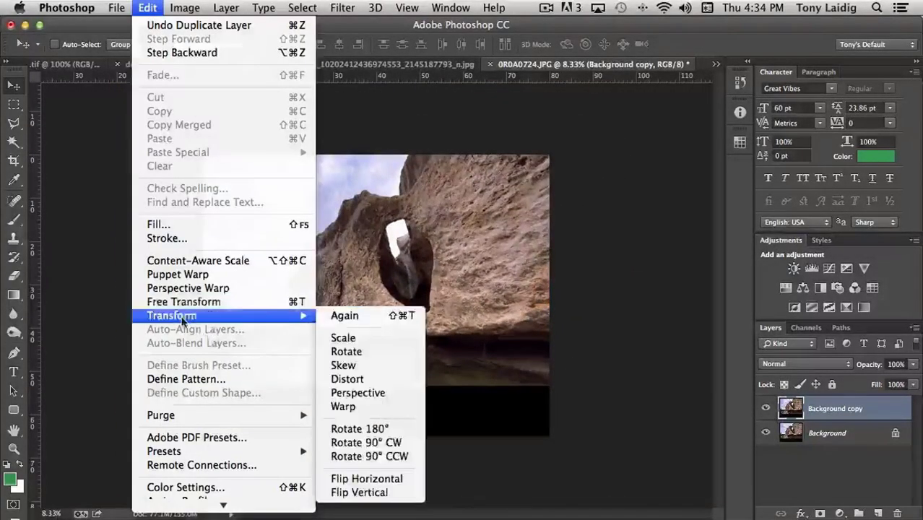
click(342, 337)
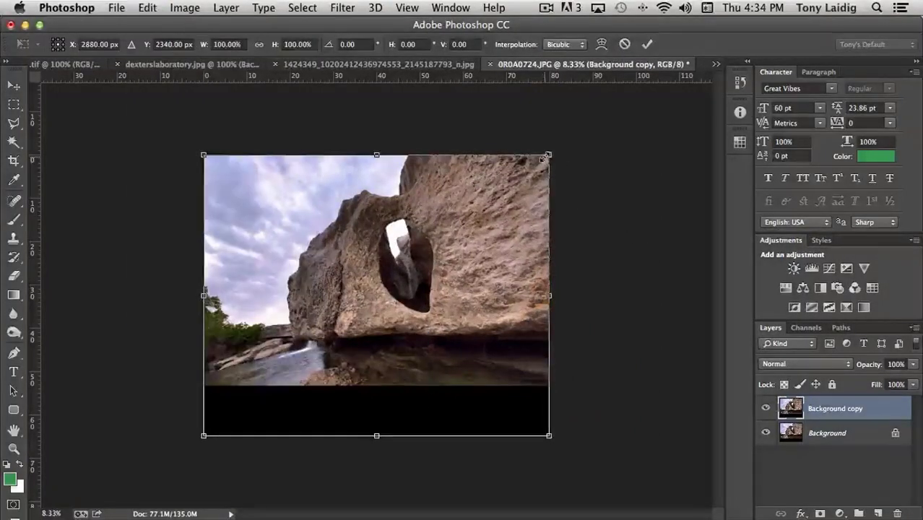
drag(550, 156, 594, 119)
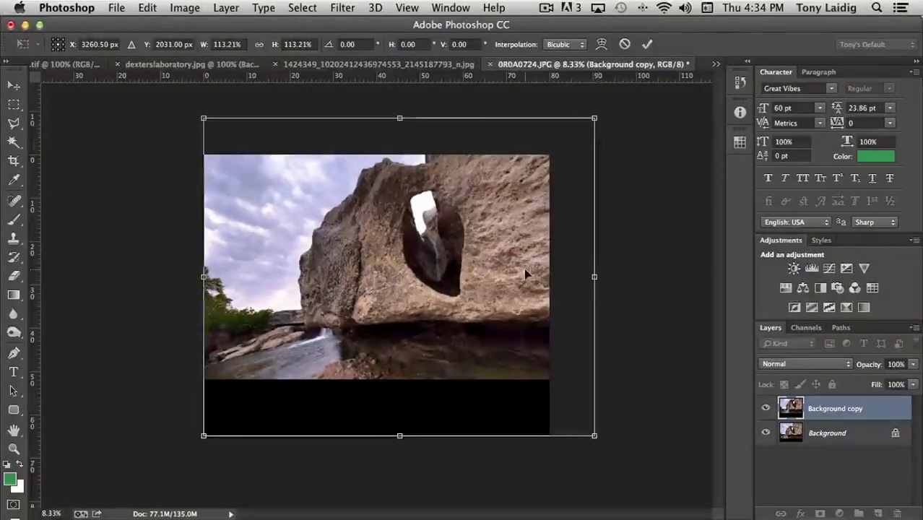
key(Return)
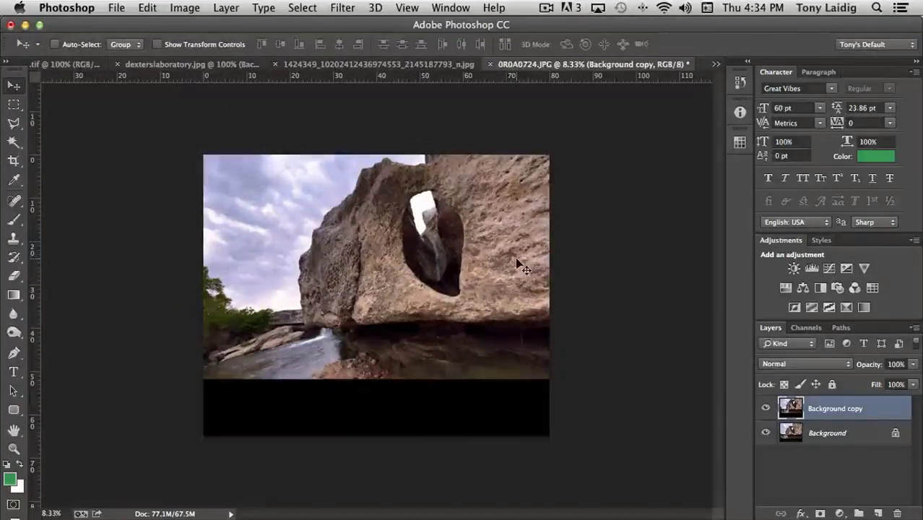
Step: Hide the Background layer and reposition the enlarged Background copy so it fills the canvas and extends beyond its edges
drag(518, 264, 469, 278)
click(765, 433)
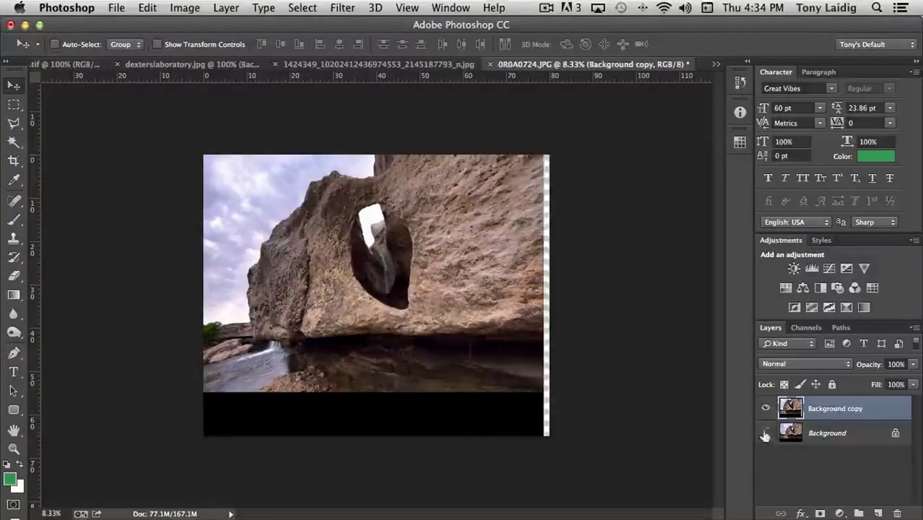
mouse_move(509, 340)
mouse_down()
mouse_move(525, 348)
mouse_move(509, 390)
mouse_move(512, 360)
mouse_move(531, 355)
mouse_move(441, 346)
mouse_move(495, 362)
mouse_move(497, 352)
mouse_move(505, 362)
mouse_move(486, 372)
mouse_move(506, 383)
mouse_move(500, 343)
mouse_move(498, 401)
mouse_move(472, 377)
mouse_move(488, 377)
mouse_move(491, 352)
mouse_move(553, 361)
mouse_move(493, 345)
mouse_up()
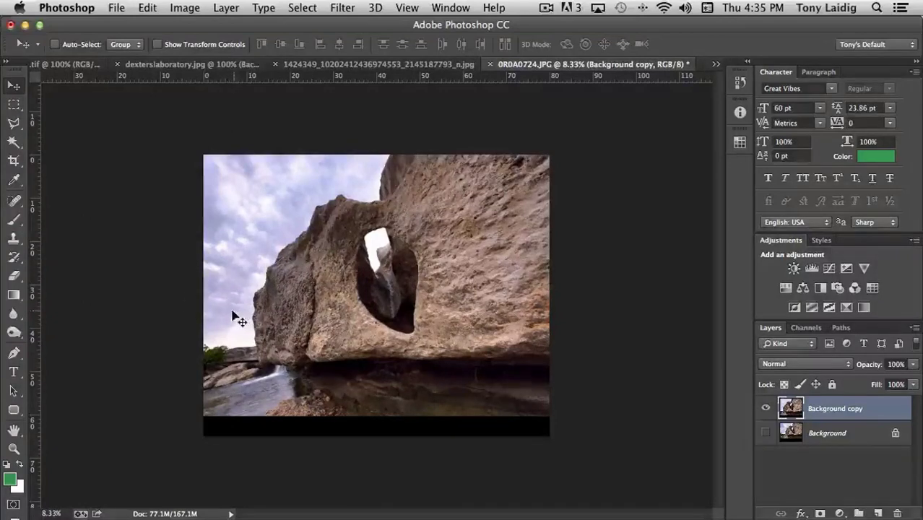
mouse_move(275, 318)
mouse_down()
mouse_move(290, 318)
mouse_move(274, 318)
mouse_up()
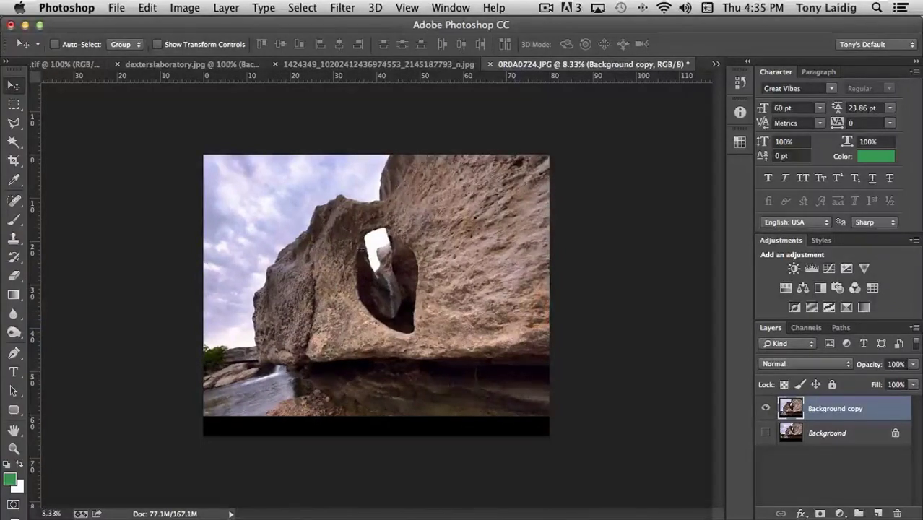
Step: Trim all four sides of the image based on the top left pixel color, and show the Background layer
click(185, 8)
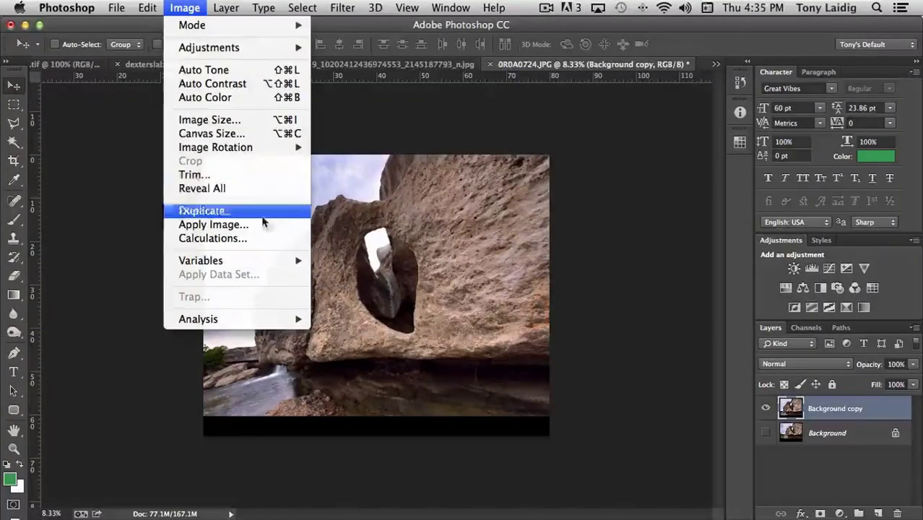
click(193, 176)
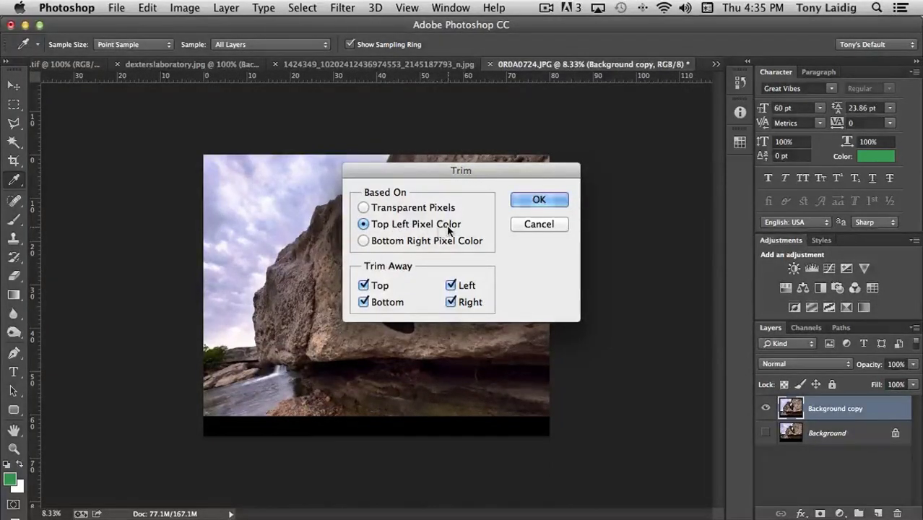
click(539, 200)
key(v)
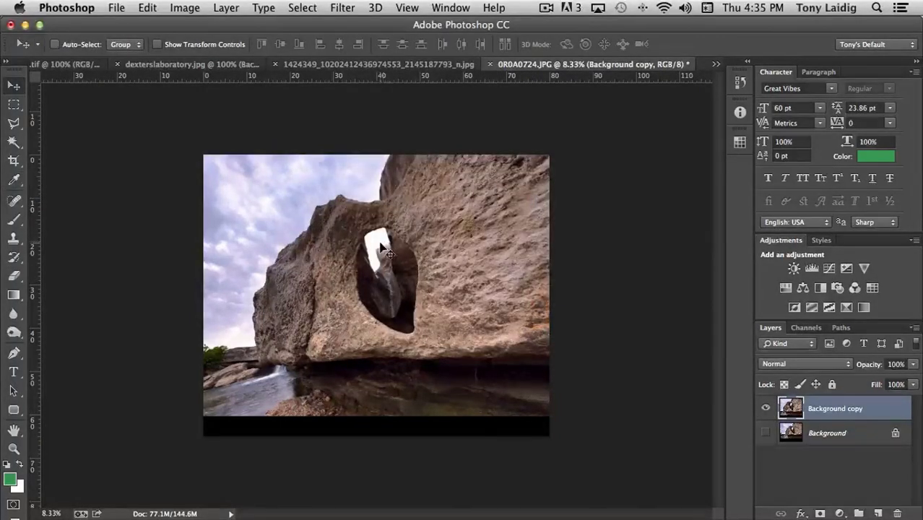
mouse_move(339, 245)
mouse_down()
mouse_move(324, 249)
mouse_move(325, 230)
mouse_move(330, 243)
mouse_up()
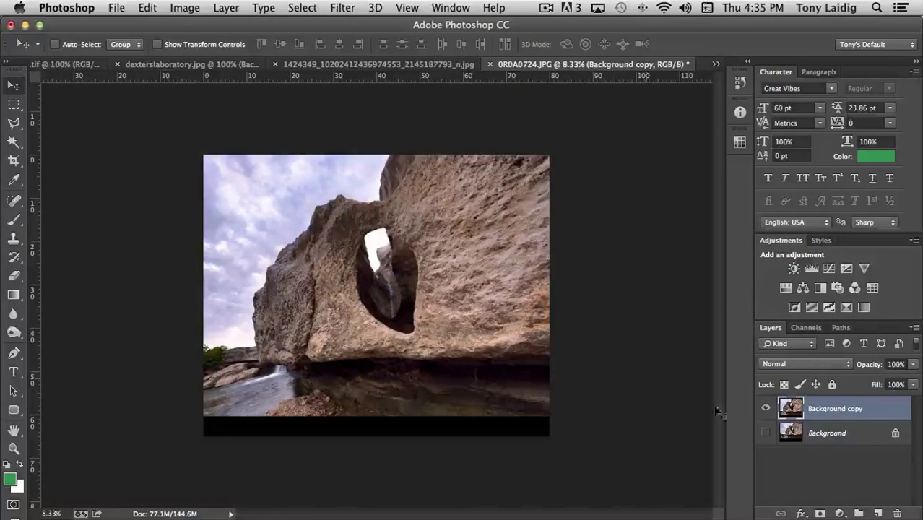
click(766, 432)
Step: Revert the document history to the last Move state before the trim
click(184, 7)
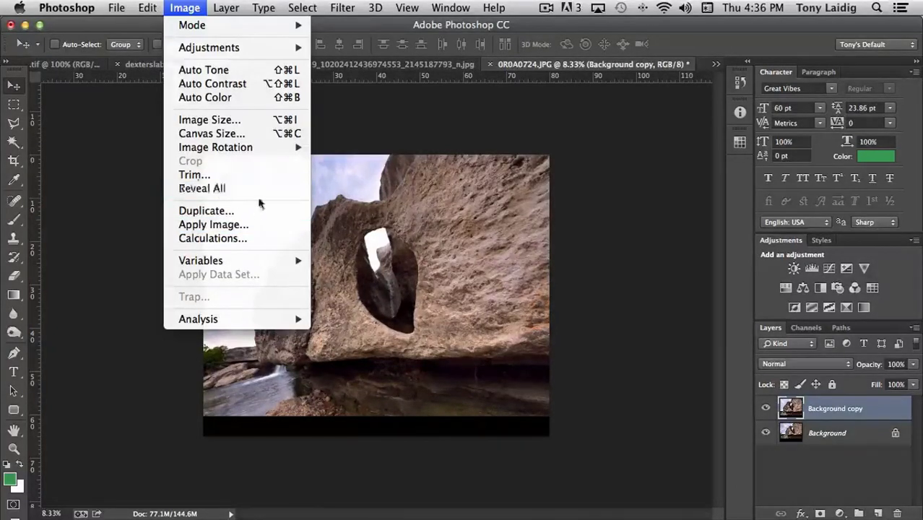
click(191, 10)
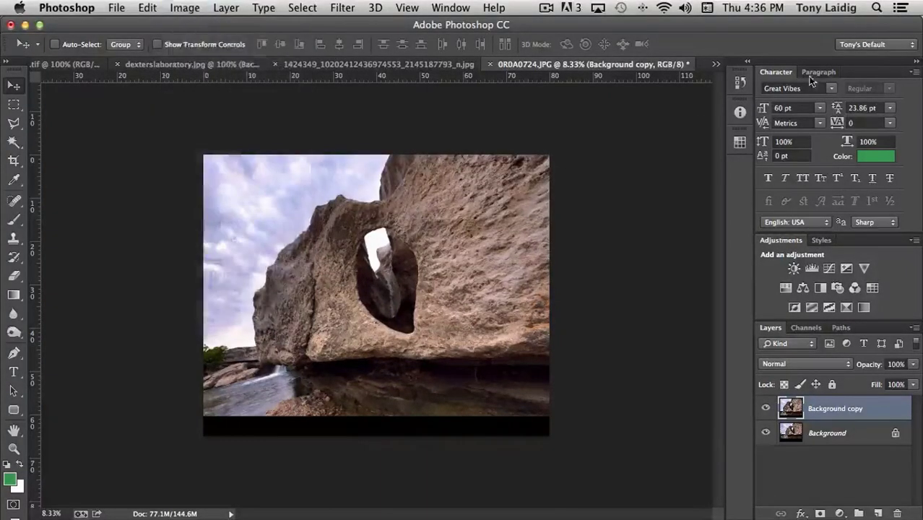
click(739, 82)
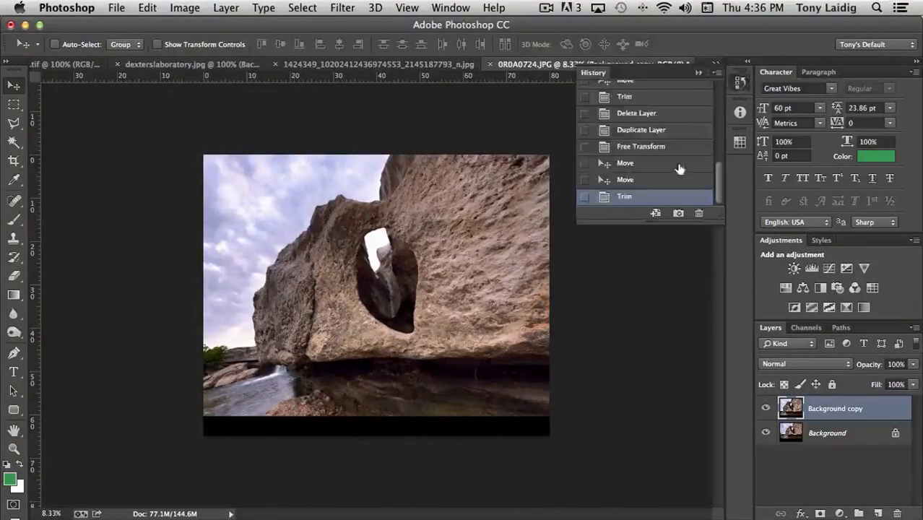
click(633, 180)
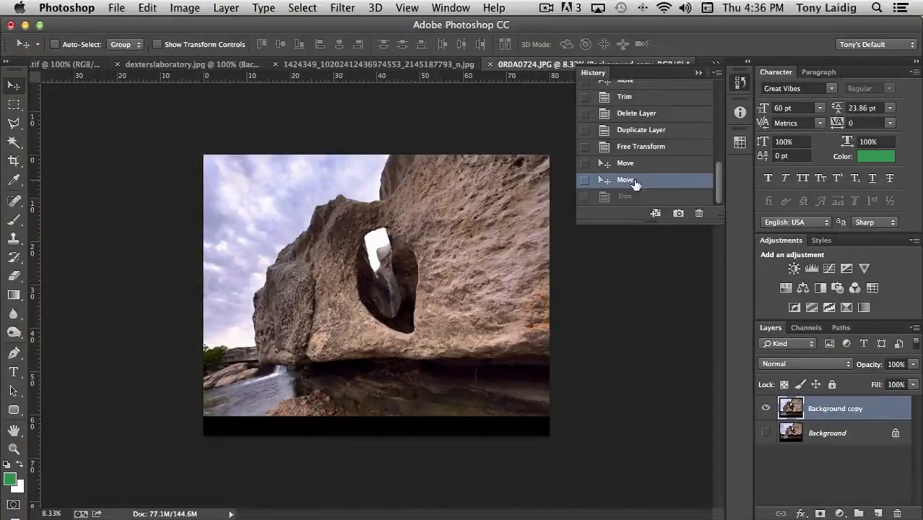
click(601, 74)
Step: Expand the canvas with Reveal All and toggle the visibility of both layers to compare the Background copy with the Background
click(189, 8)
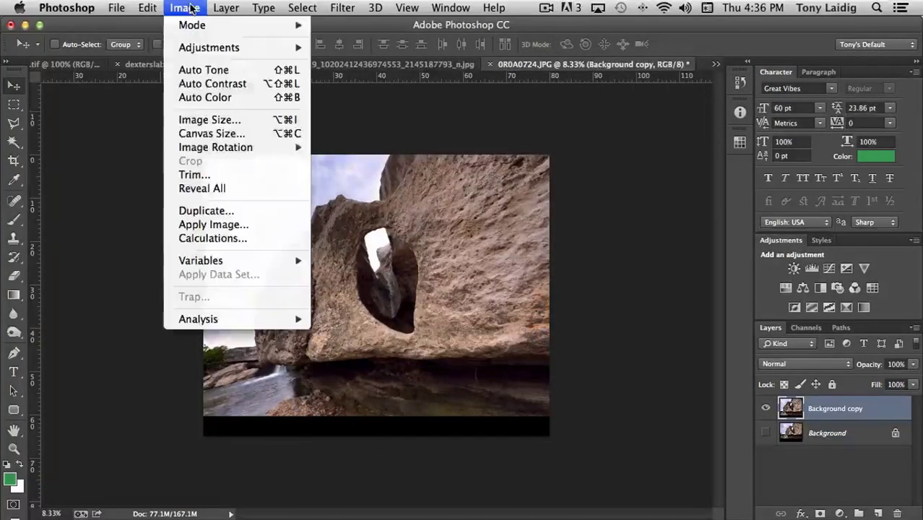
click(220, 188)
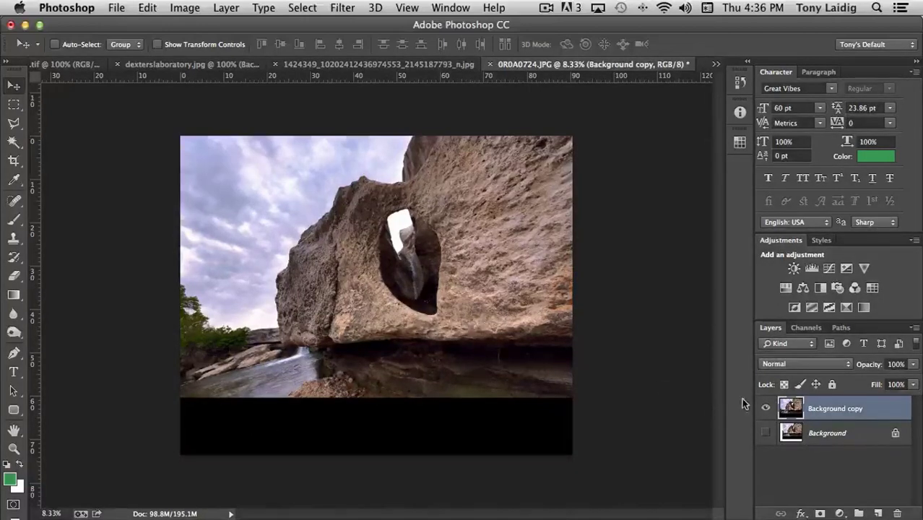
drag(766, 408, 767, 426)
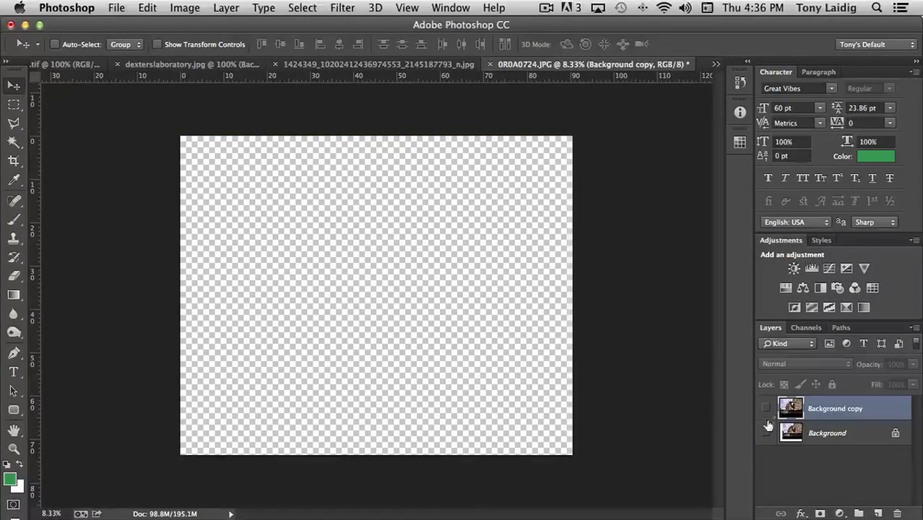
click(765, 432)
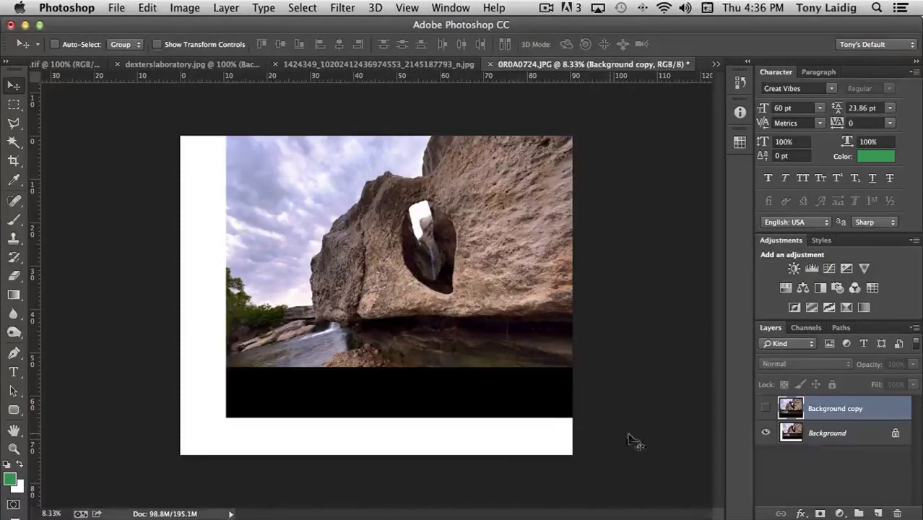
click(765, 408)
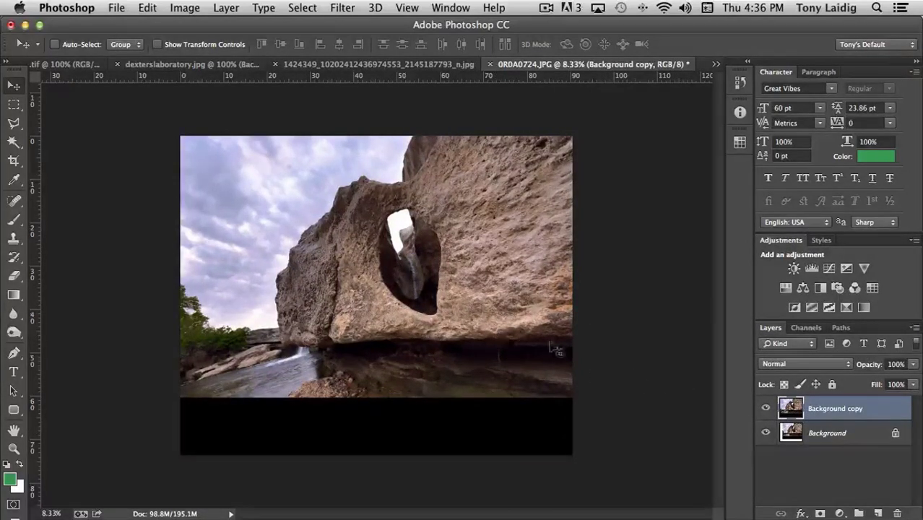
click(765, 407)
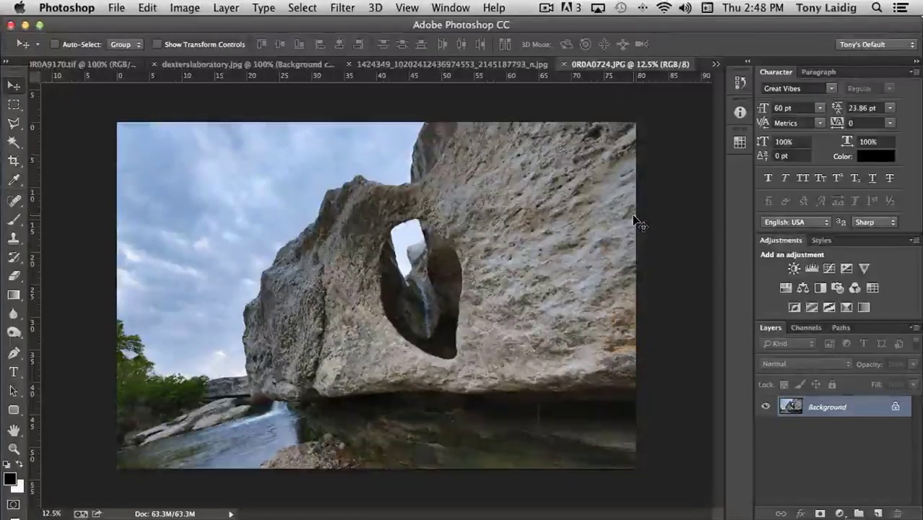
Step: Open the Brightness/Contrast adjustment on the original rock photo, try a brightness of -5, and return it to 0
click(185, 8)
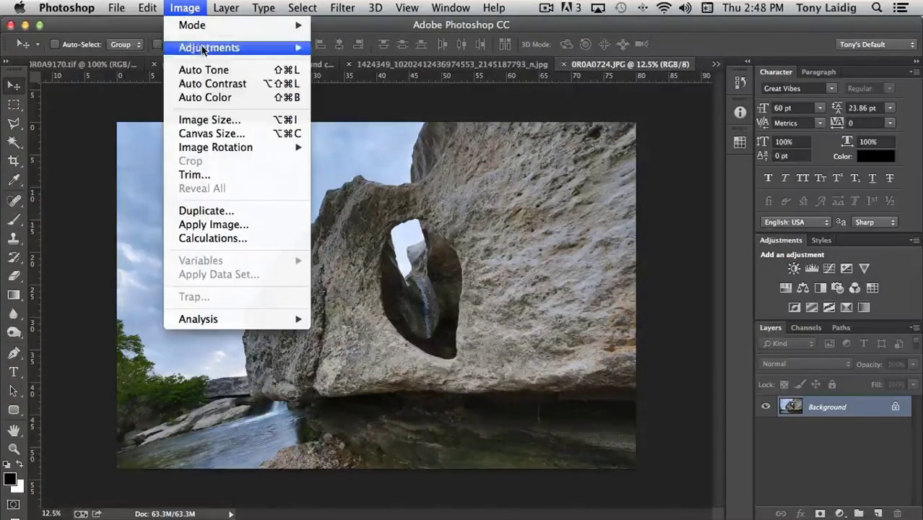
mouse_move(203, 49)
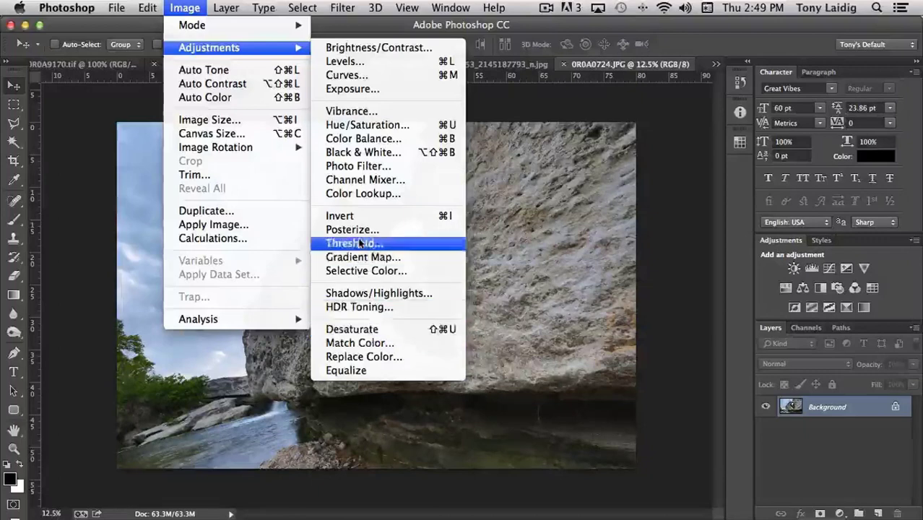
click(406, 49)
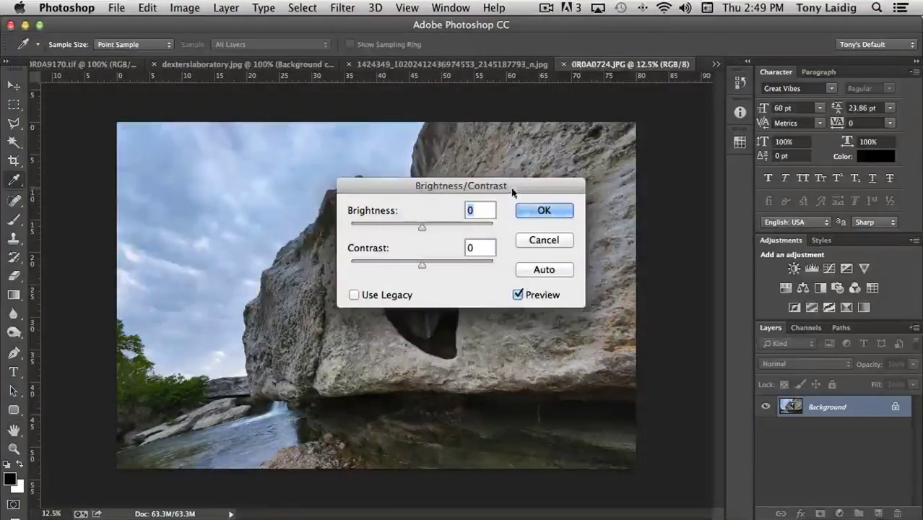
drag(511, 192, 662, 146)
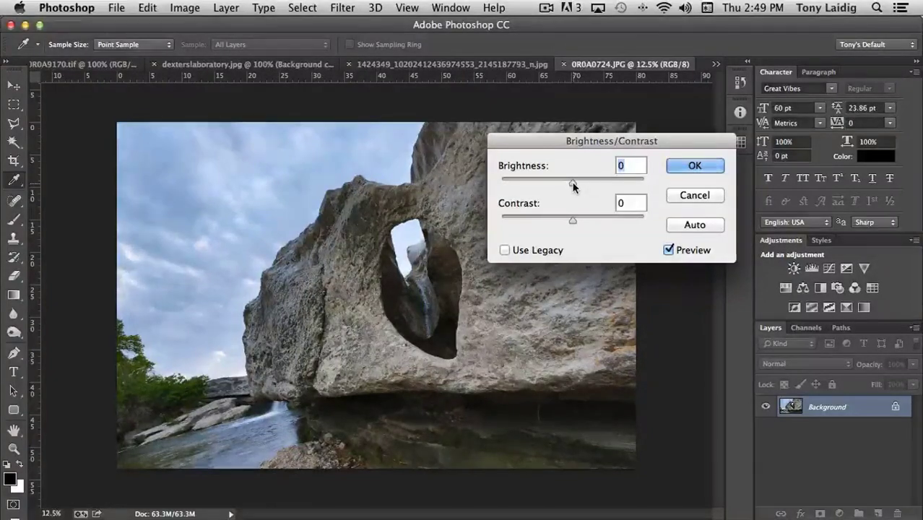
mouse_move(572, 185)
mouse_down()
mouse_move(611, 188)
mouse_move(553, 188)
mouse_move(570, 187)
mouse_up()
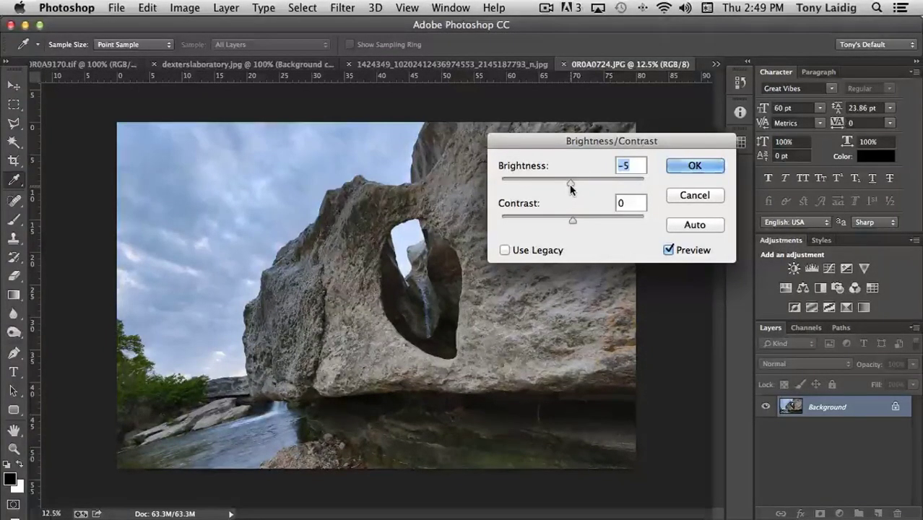
drag(568, 184, 572, 186)
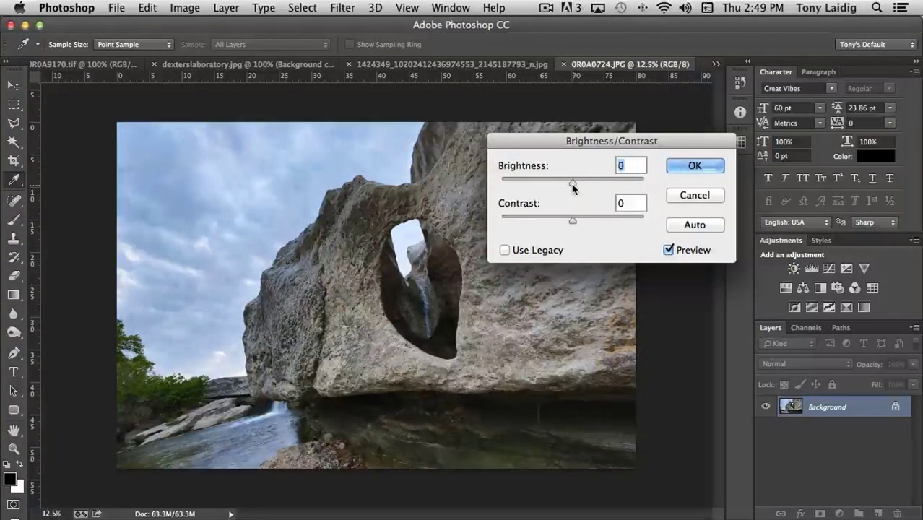
Step: Try contrast values of -33 and 4, the Auto correction, and a contrast of 7, and cancel the Brightness/Contrast adjustment
drag(572, 222, 525, 226)
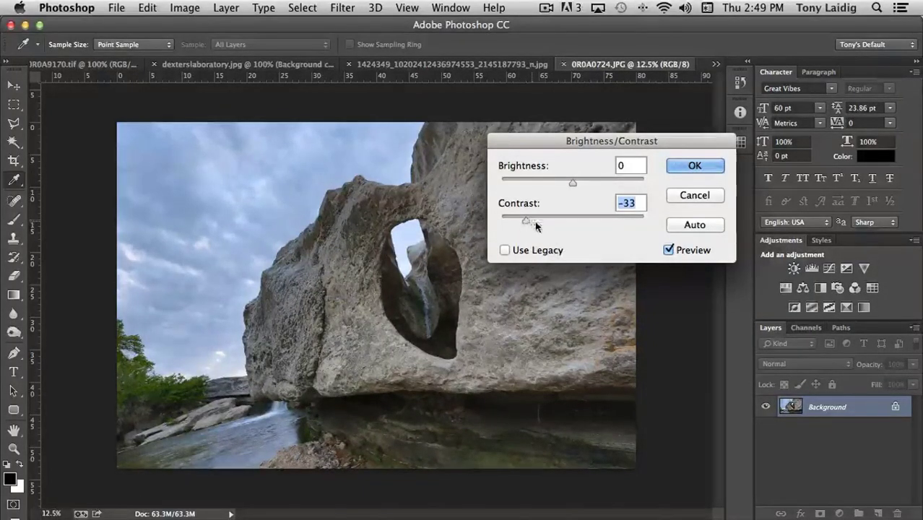
drag(525, 220, 575, 221)
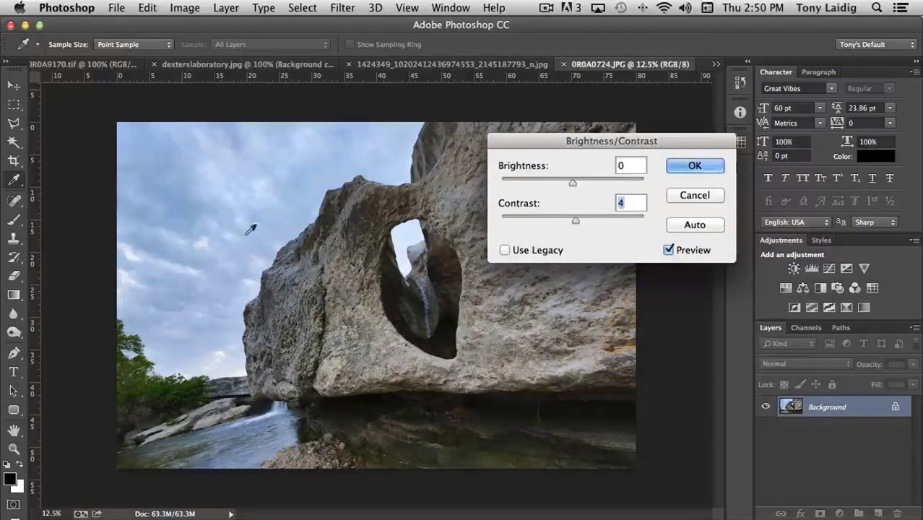
click(694, 225)
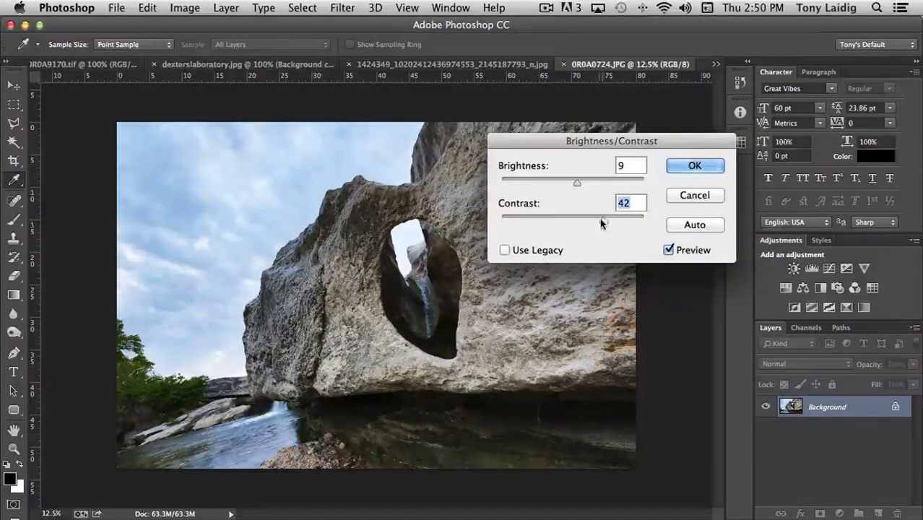
drag(601, 222, 577, 226)
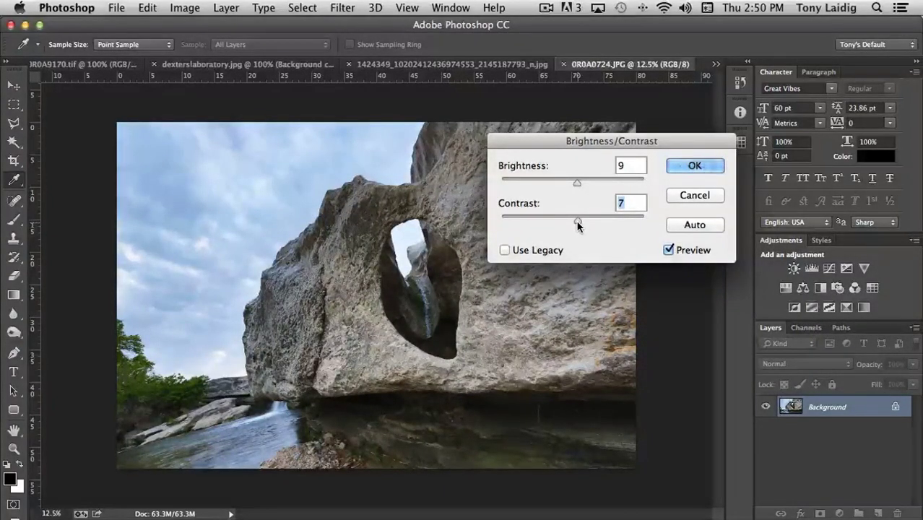
click(690, 195)
key(v)
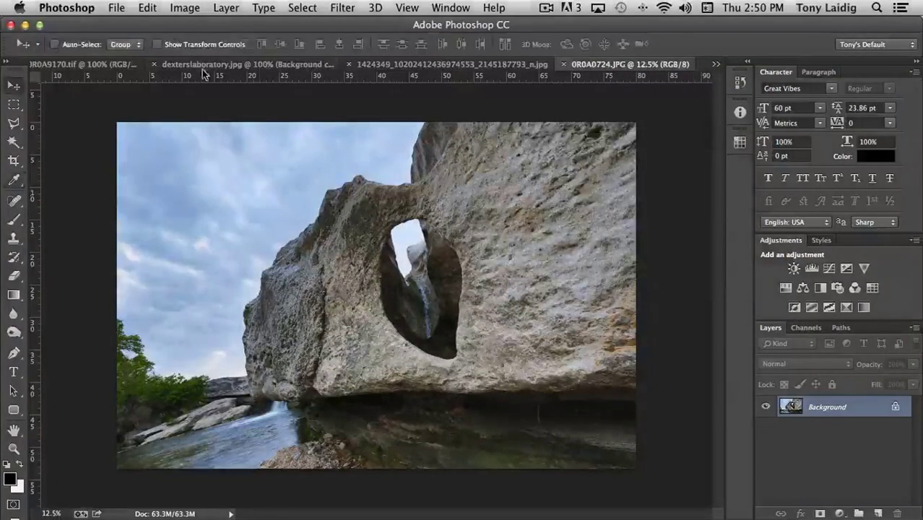
Step: Open the Levels adjustment on the rock photo and look through its preset and channel options
click(185, 9)
mouse_move(206, 46)
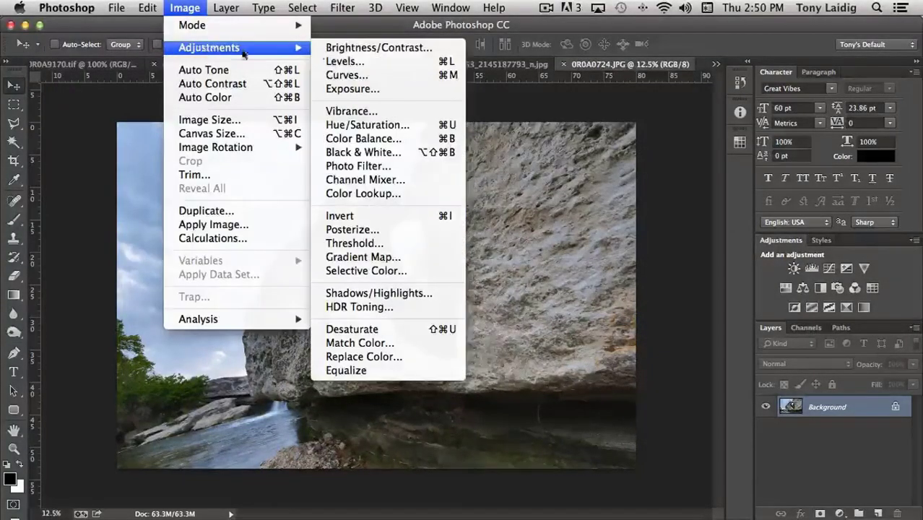
click(370, 61)
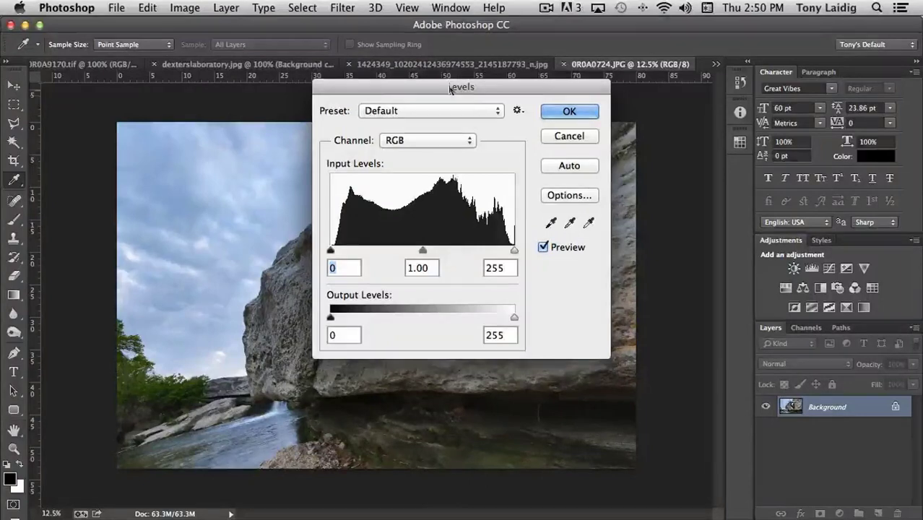
drag(451, 87, 567, 89)
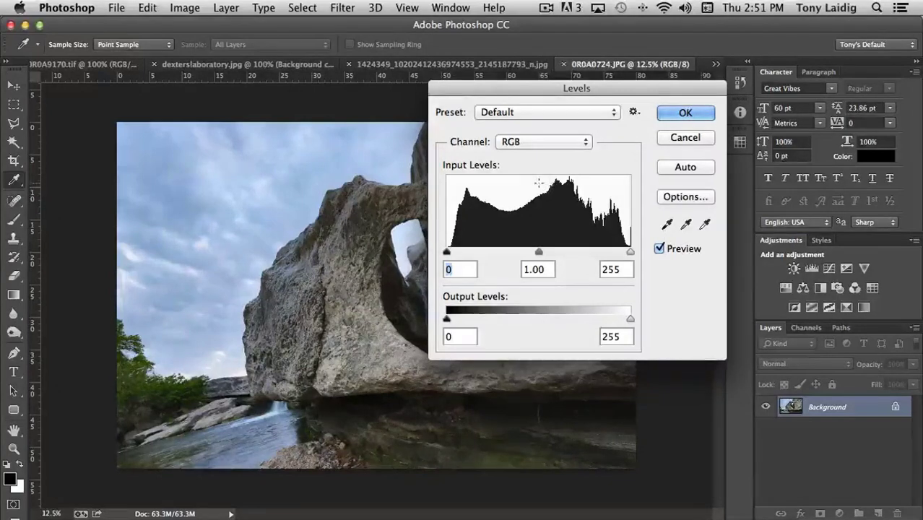
click(582, 111)
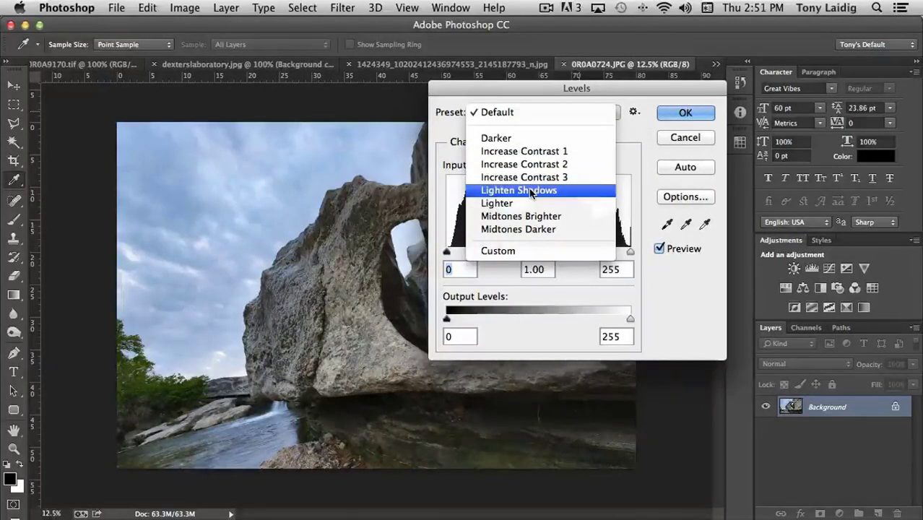
click(449, 139)
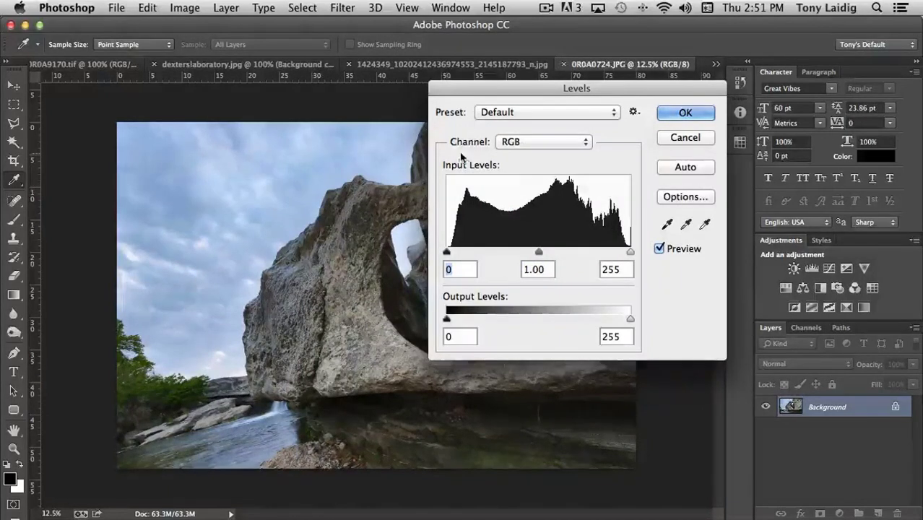
click(539, 144)
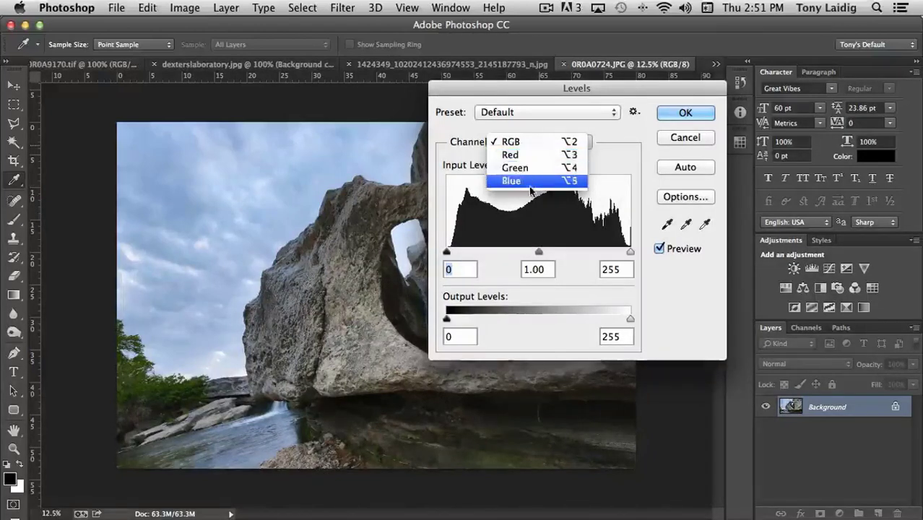
click(666, 285)
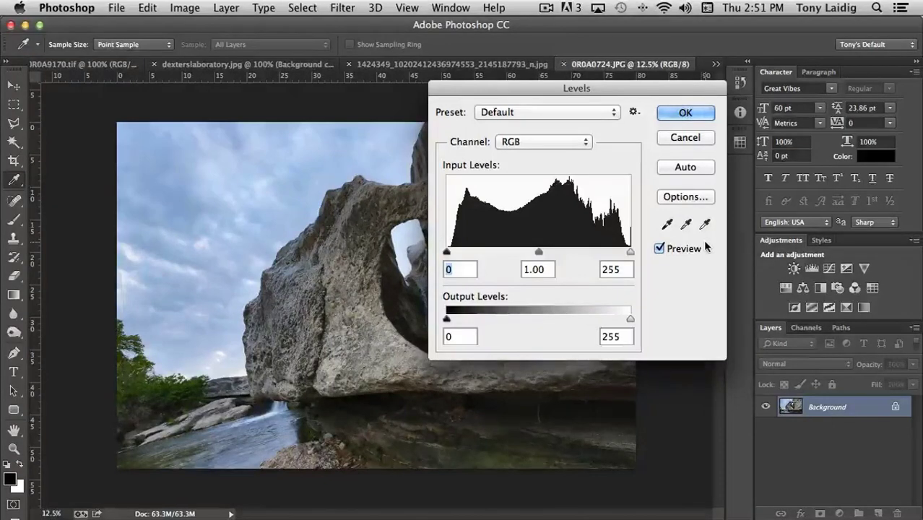
Step: Inspect the target shadow color without changing it and try black points on the dark rock opening and the lit rock face
double_click(666, 226)
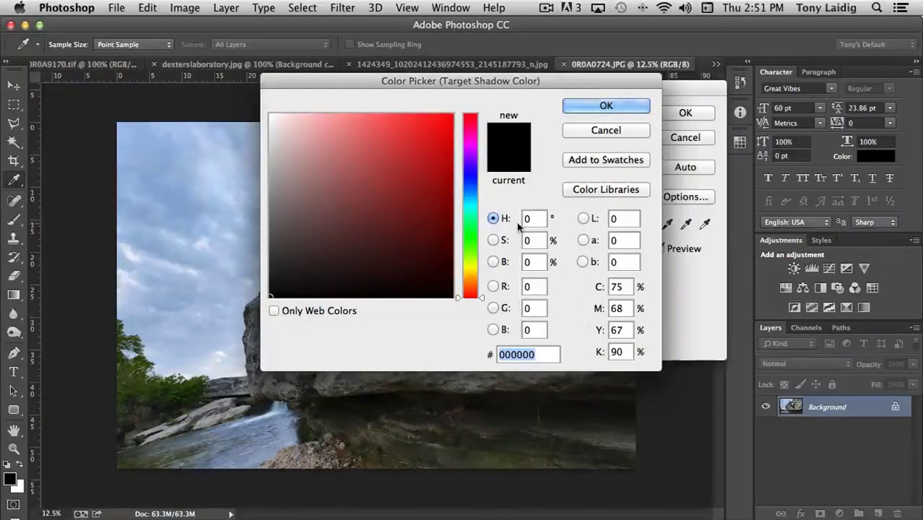
click(610, 132)
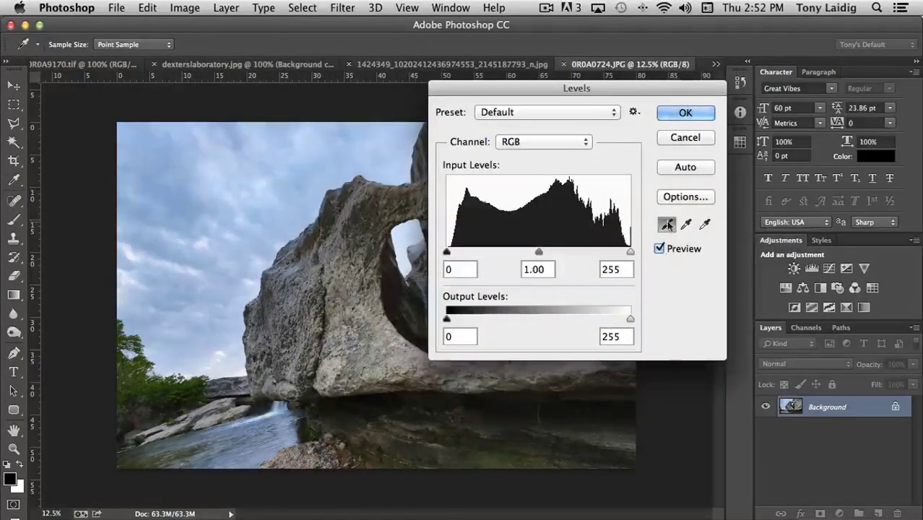
click(667, 225)
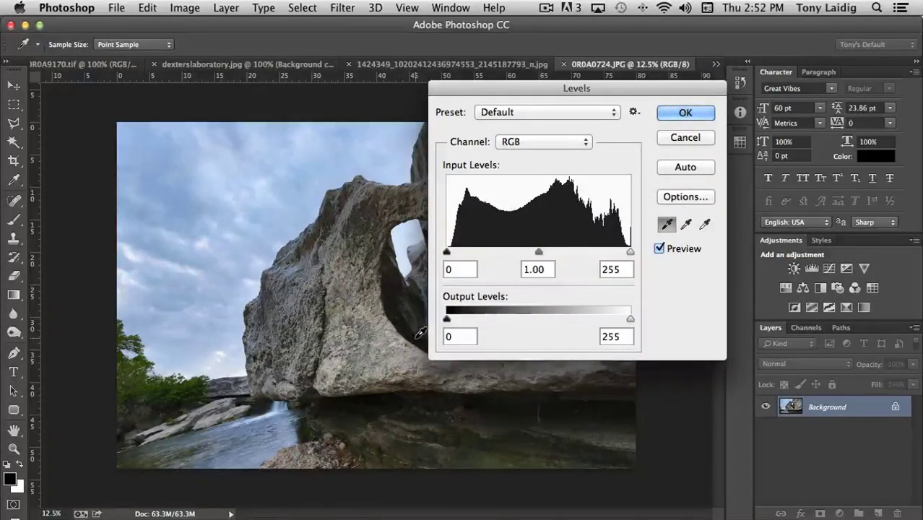
drag(488, 90, 697, 65)
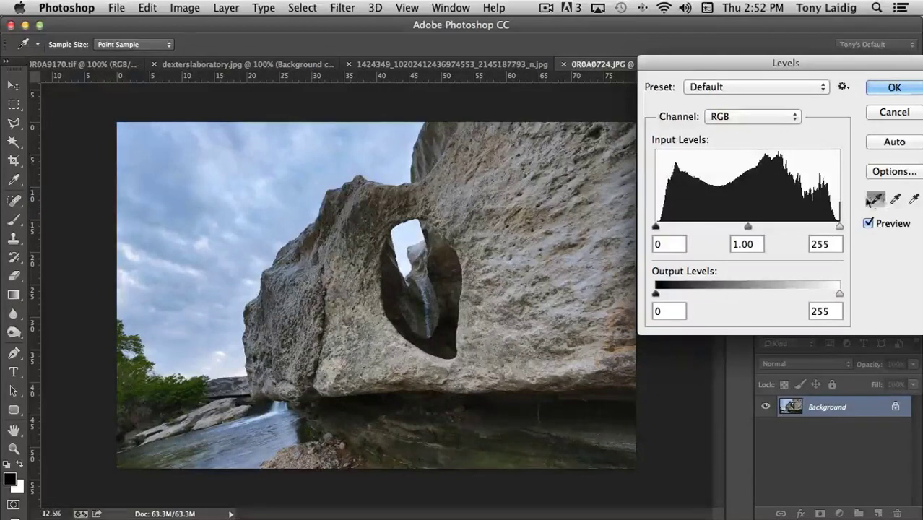
click(413, 333)
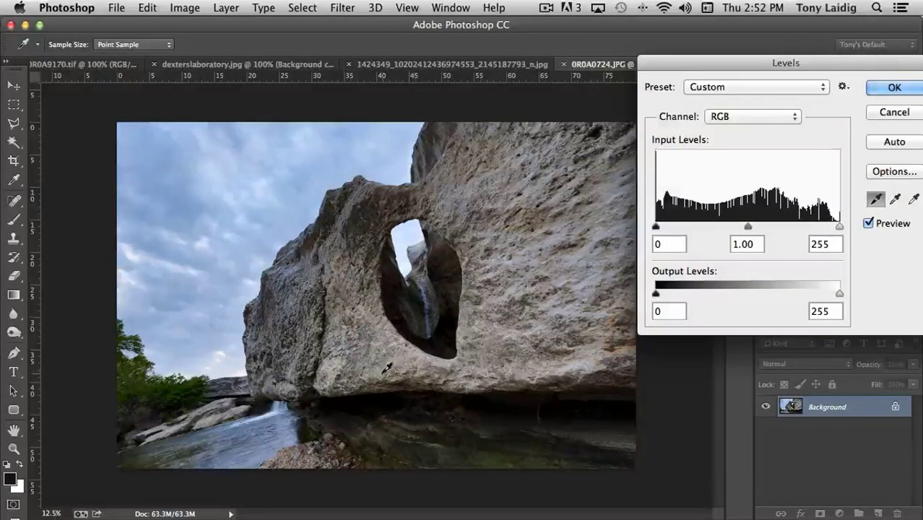
click(536, 257)
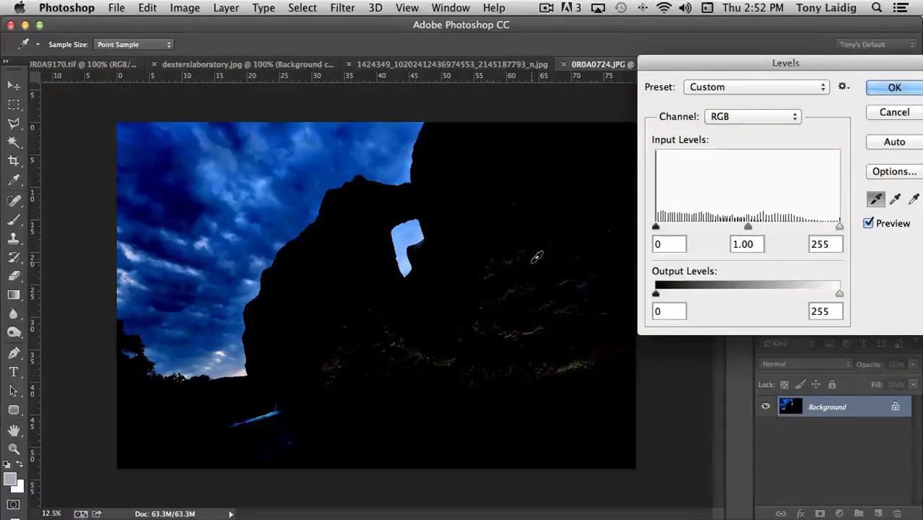
click(441, 339)
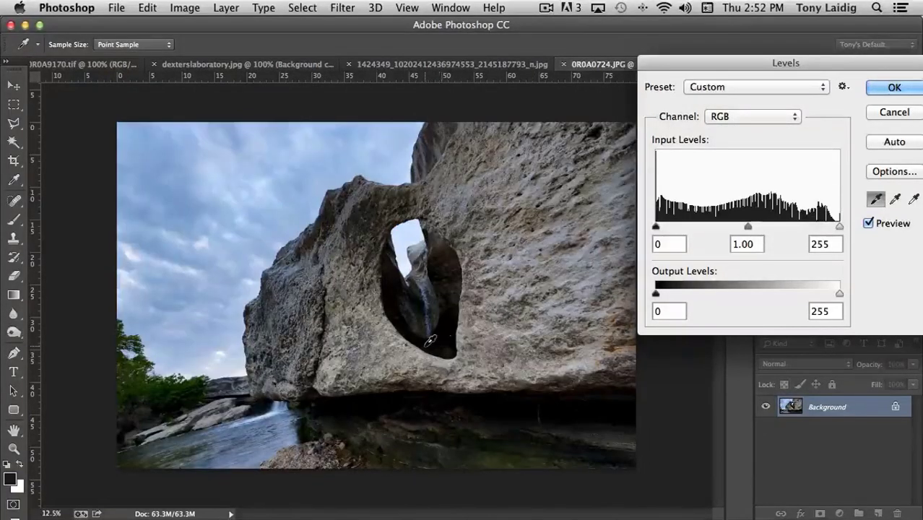
click(433, 341)
Step: Set the white-point eyedropper's target highlight color to 98b6d8, sampled from the blue sky
drag(800, 62, 688, 53)
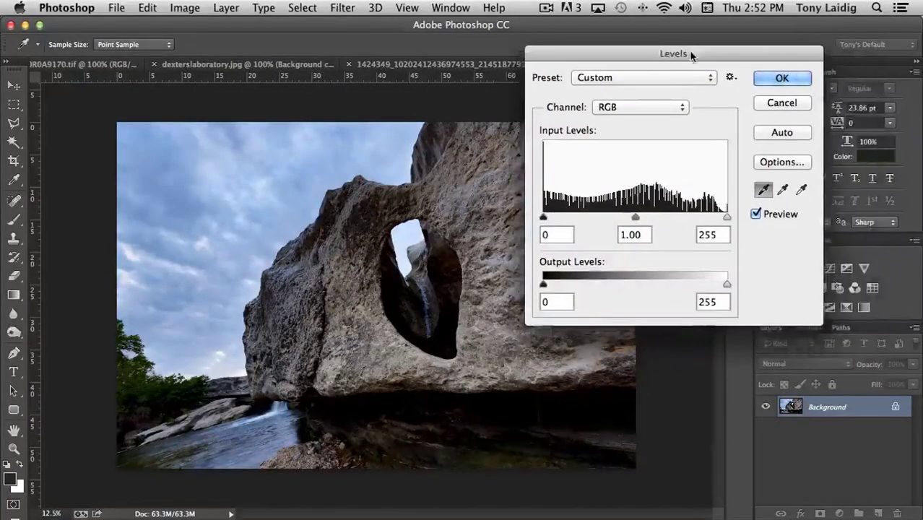
click(800, 190)
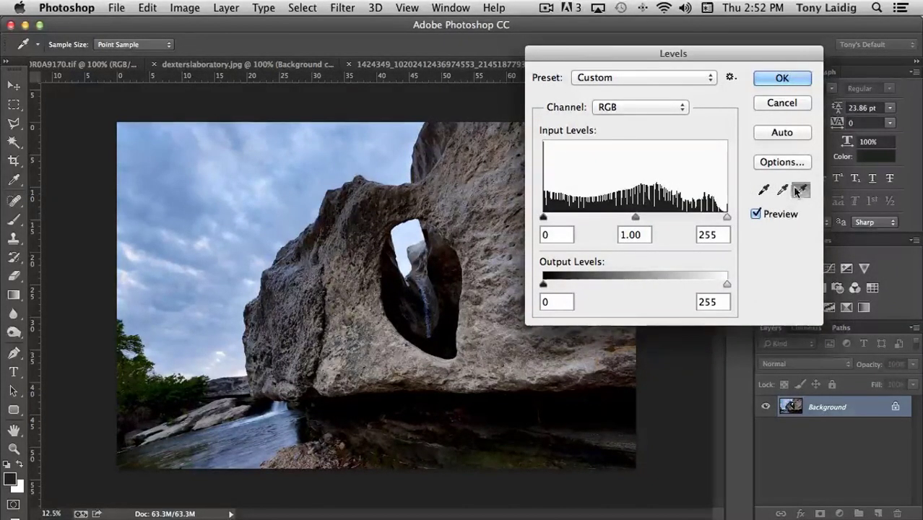
click(800, 190)
double_click(800, 190)
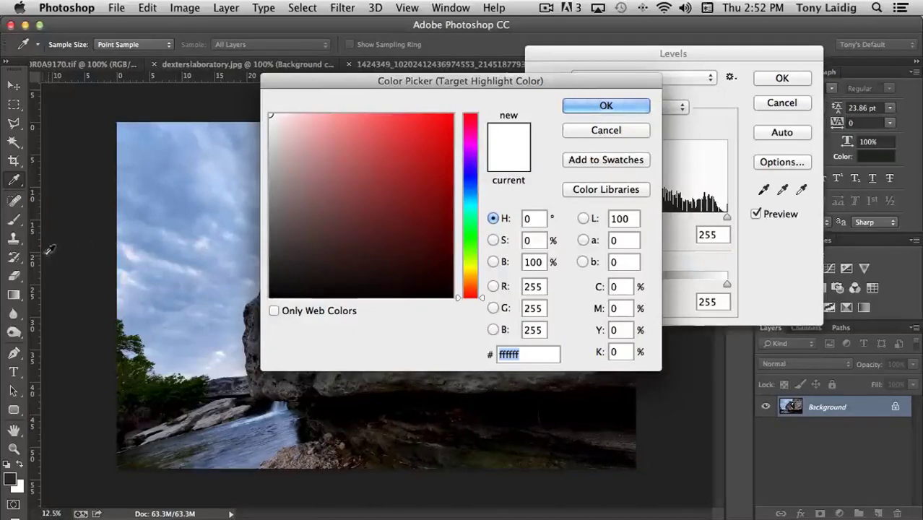
click(133, 250)
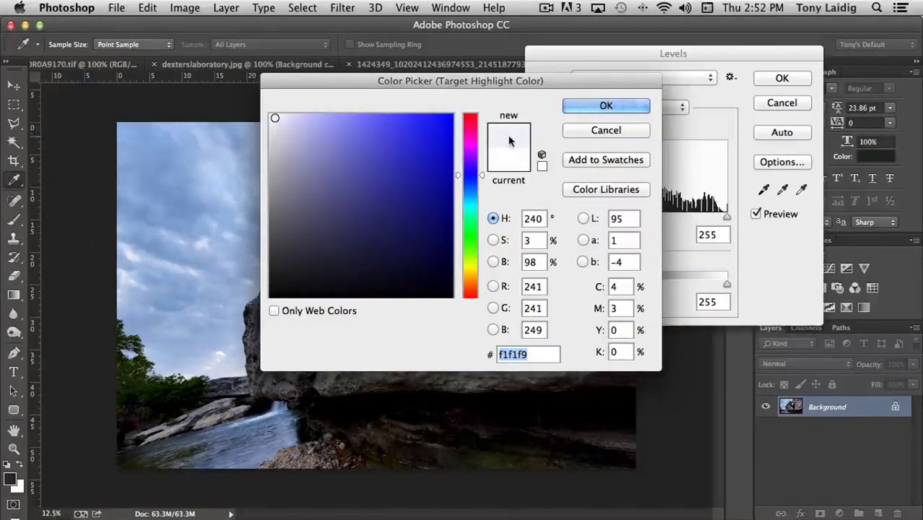
click(185, 217)
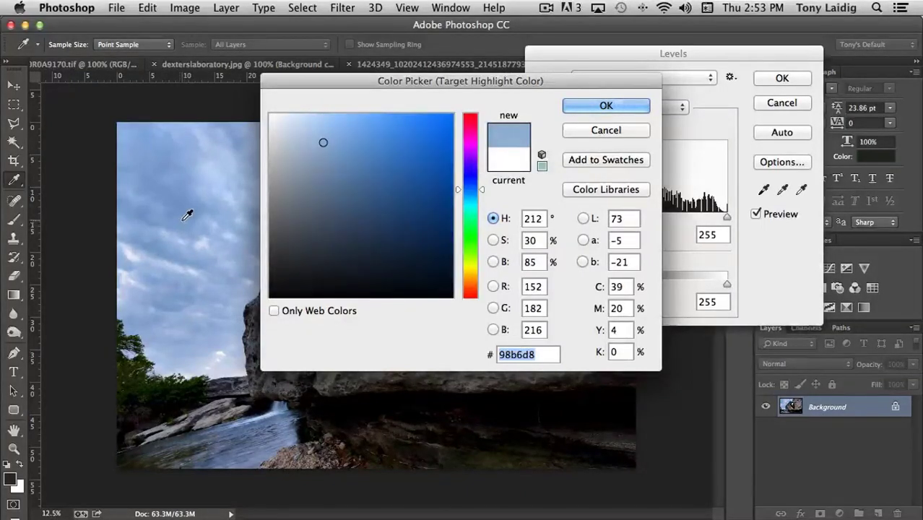
click(625, 106)
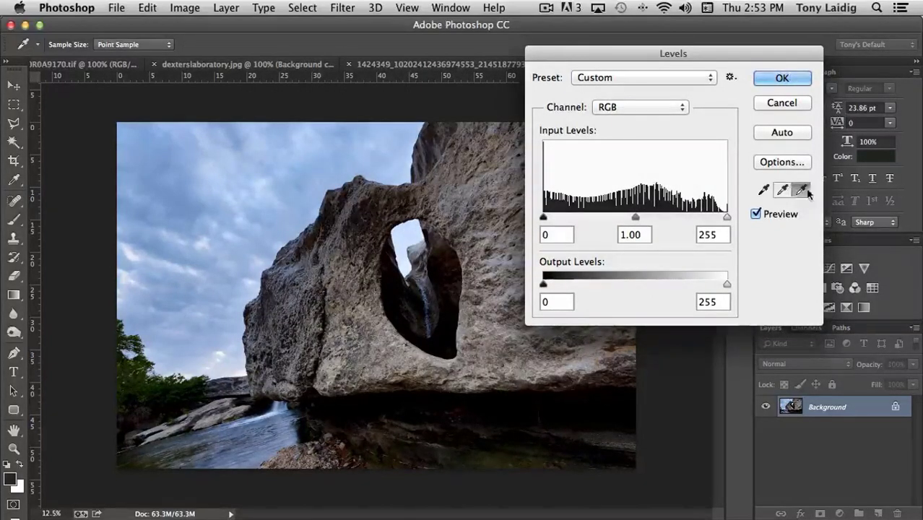
Step: Try white points sampled from several spots on the rock and from the sky, and cancel the Levels adjustment
click(473, 197)
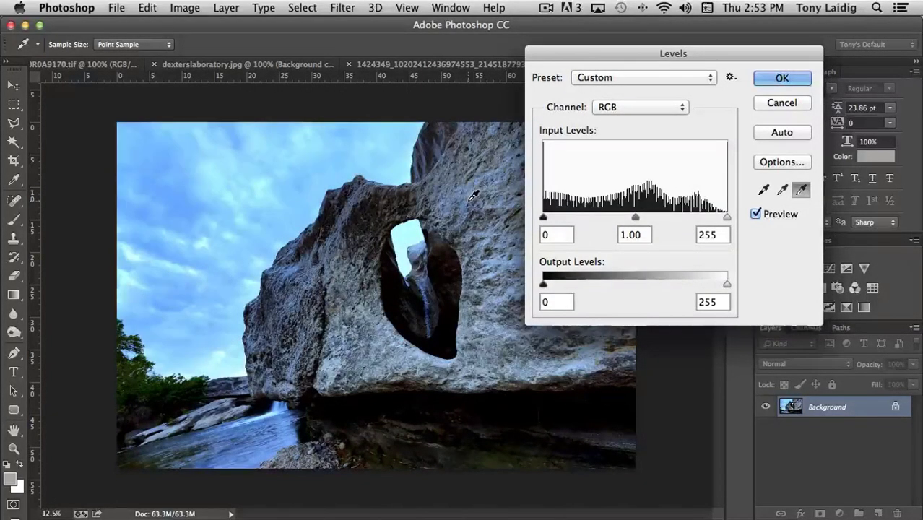
click(511, 292)
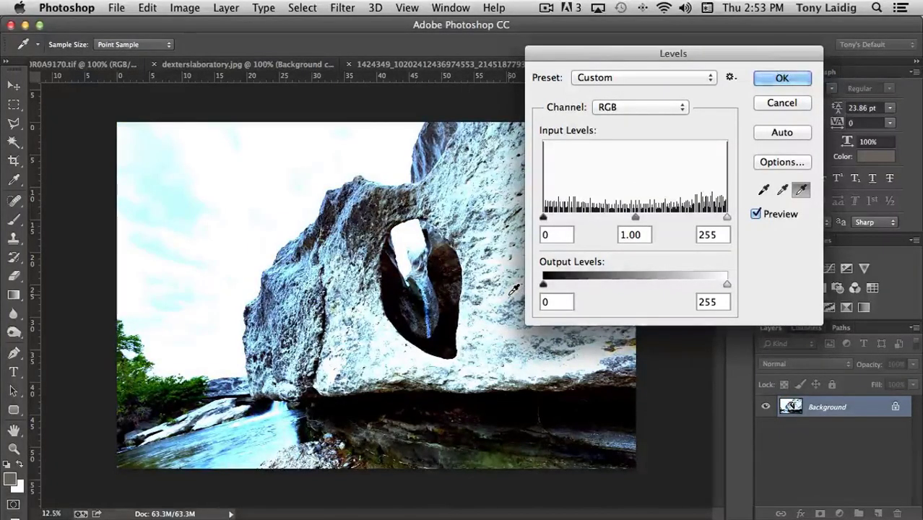
click(501, 310)
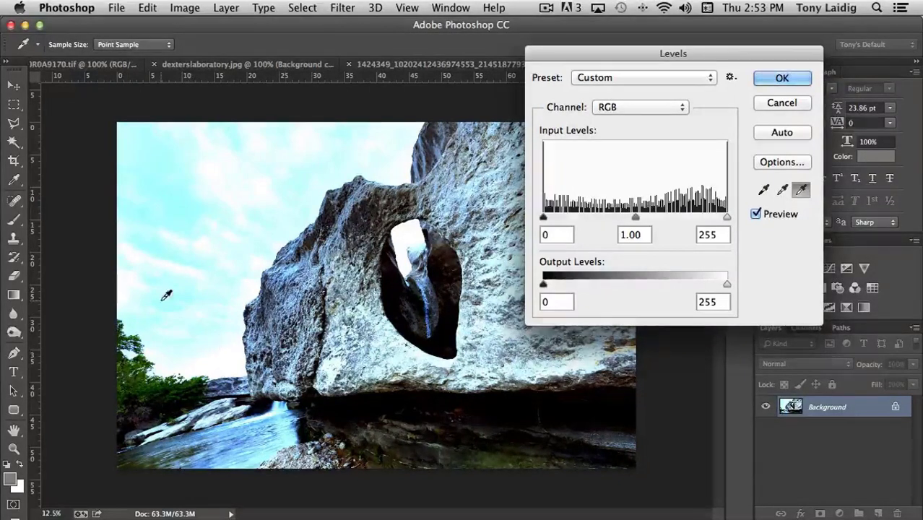
click(170, 295)
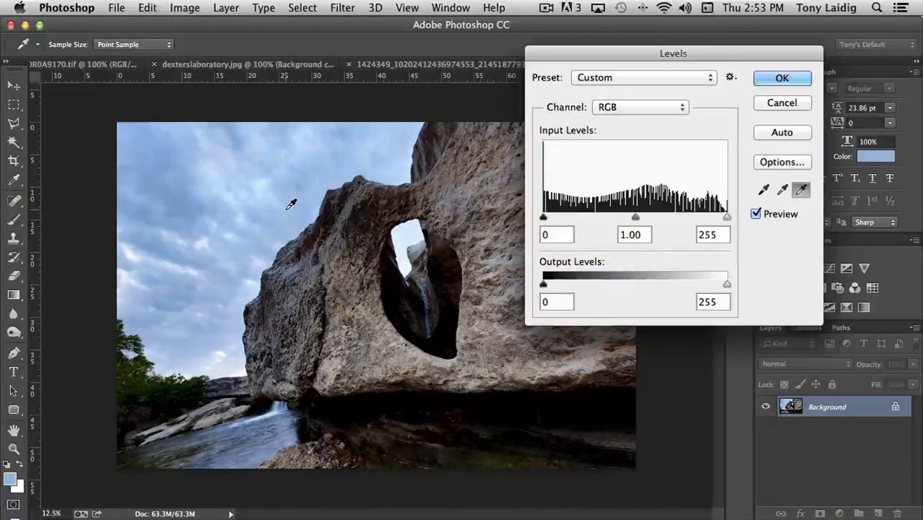
click(781, 102)
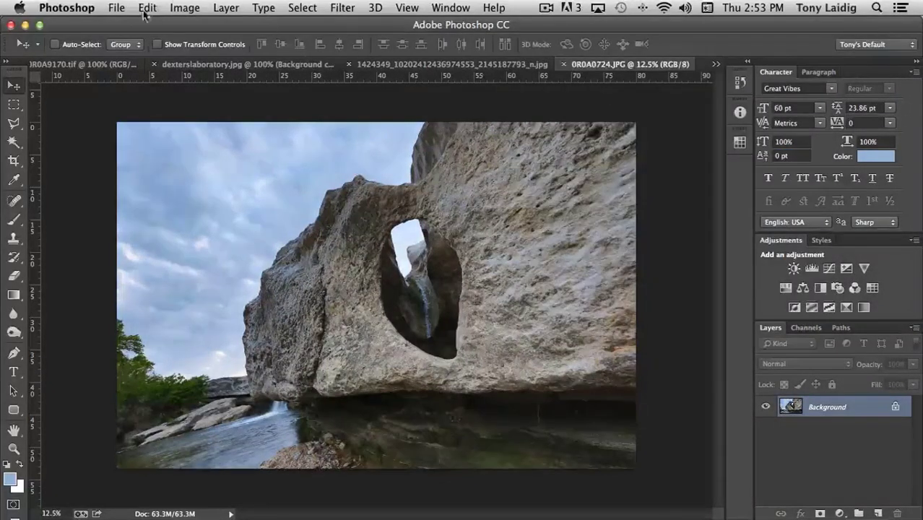
Step: Reopen the Levels adjustment and try the shadow, highlight and midtone input sliders, returning them to 0, 255 and 1.00
click(184, 8)
mouse_move(206, 25)
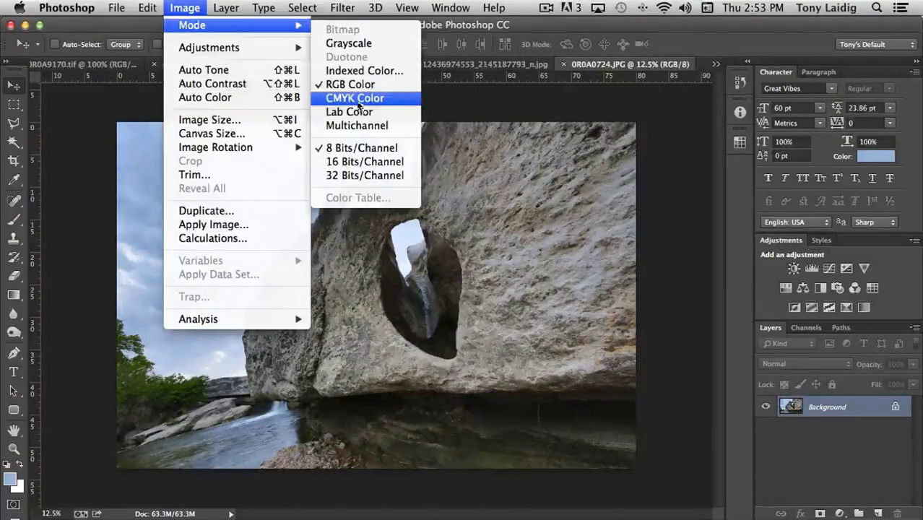
mouse_move(231, 47)
click(448, 62)
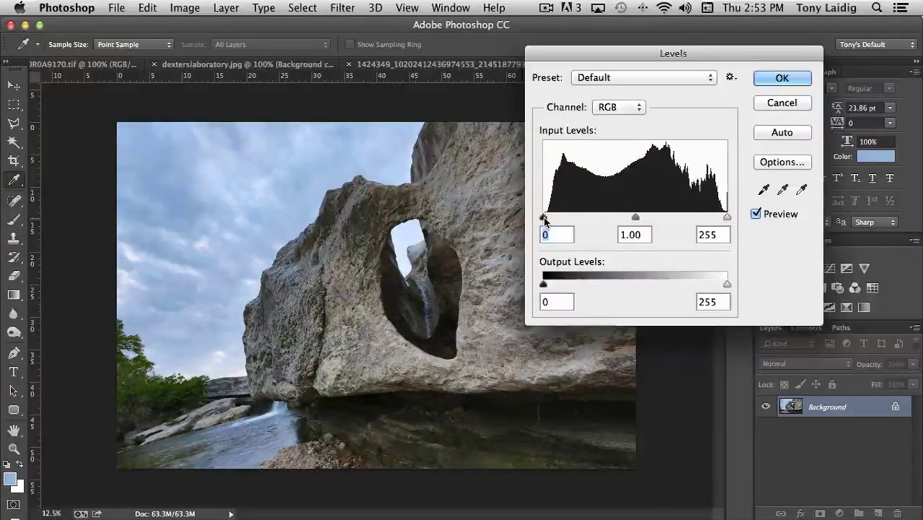
mouse_move(544, 219)
mouse_down()
mouse_move(601, 219)
mouse_move(543, 218)
mouse_up()
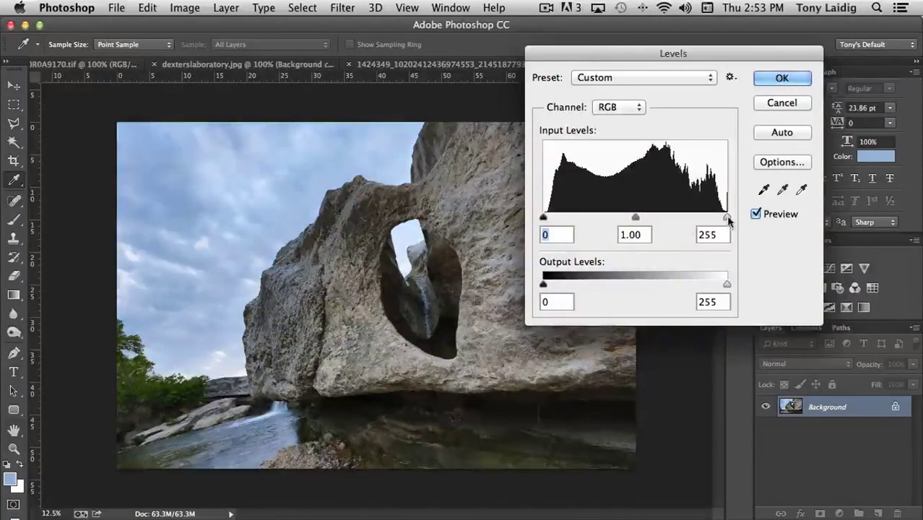
mouse_move(727, 217)
mouse_down()
mouse_move(686, 217)
mouse_move(735, 220)
mouse_up()
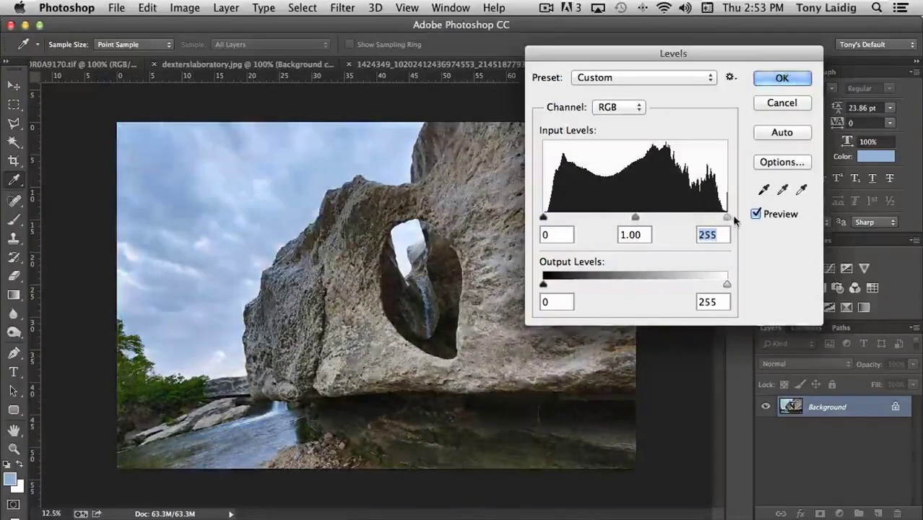
mouse_move(635, 217)
mouse_down()
mouse_move(607, 218)
mouse_move(652, 218)
mouse_move(612, 219)
mouse_move(634, 215)
mouse_up()
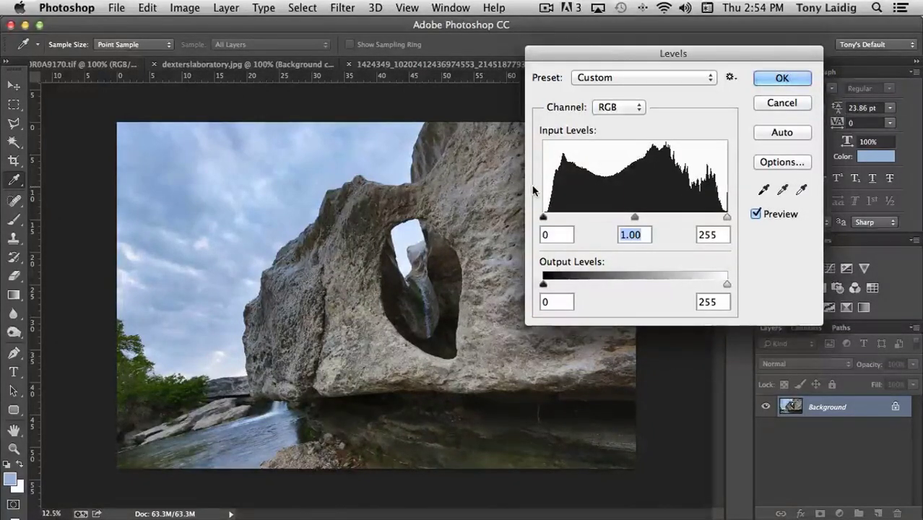
Step: Try shadow input levels of 14 and 29, and return the shadow input to 0
drag(544, 217, 553, 220)
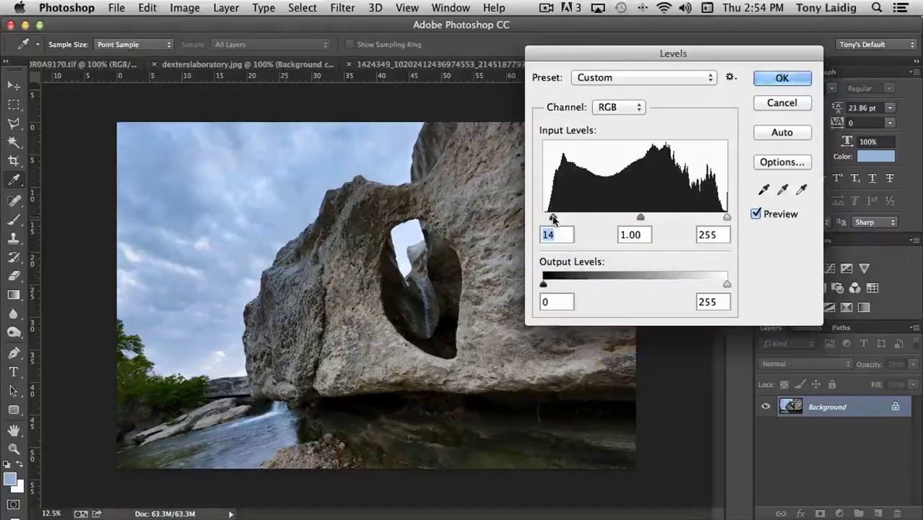
drag(552, 217, 564, 219)
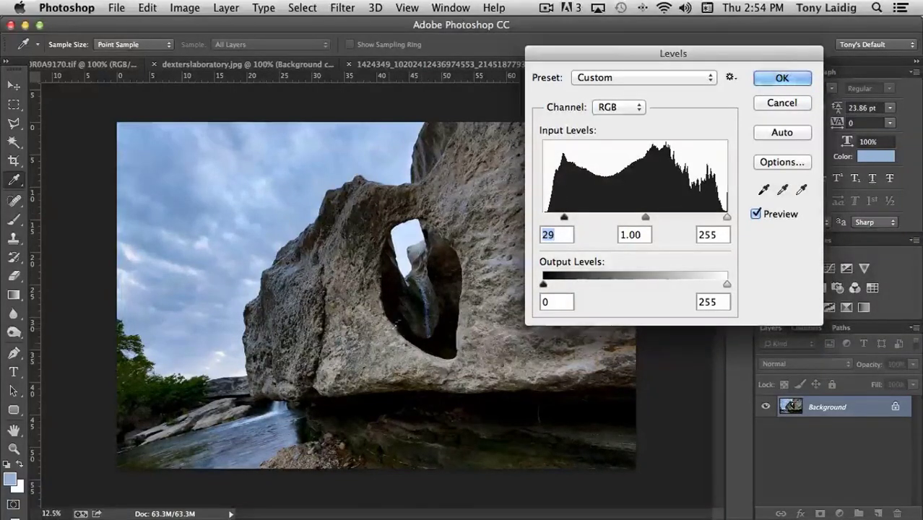
drag(565, 217, 543, 217)
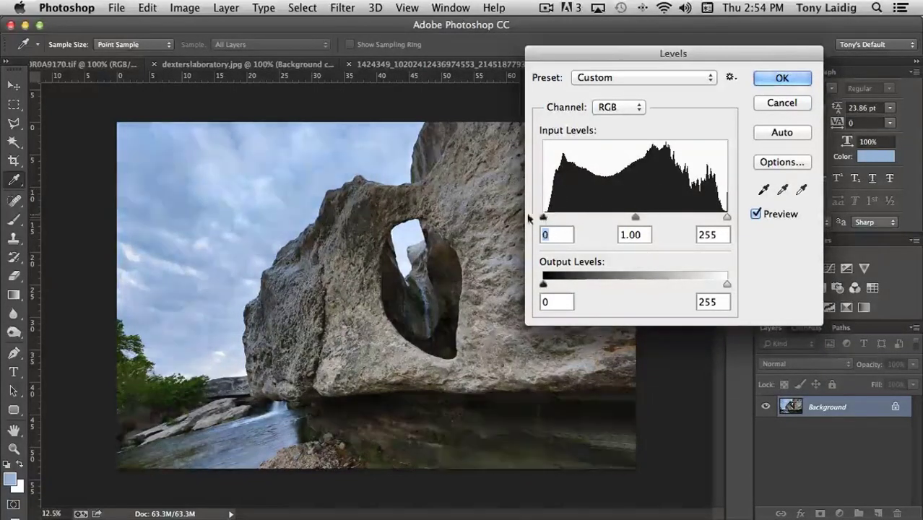
Step: Try highlight input levels of 229 and 205 in the RGB channel, and return the highlight input to 255
click(730, 215)
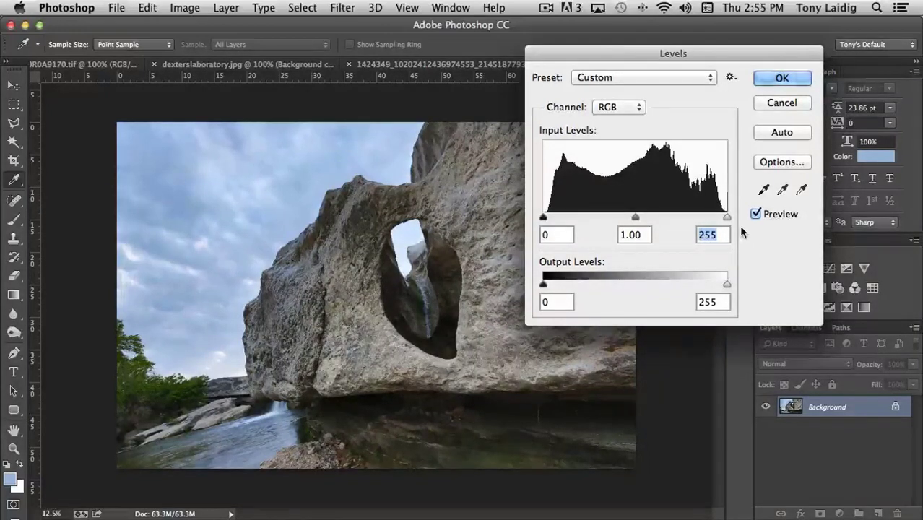
drag(727, 215, 708, 218)
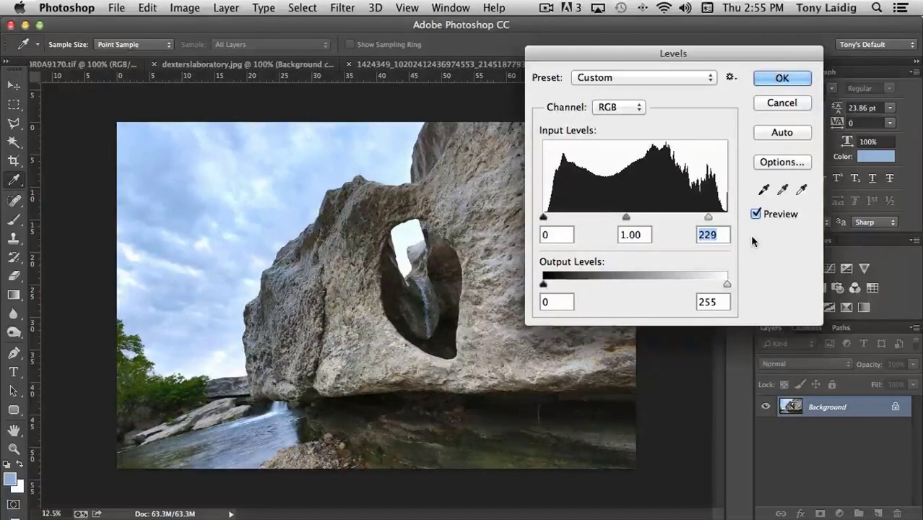
drag(707, 217, 691, 219)
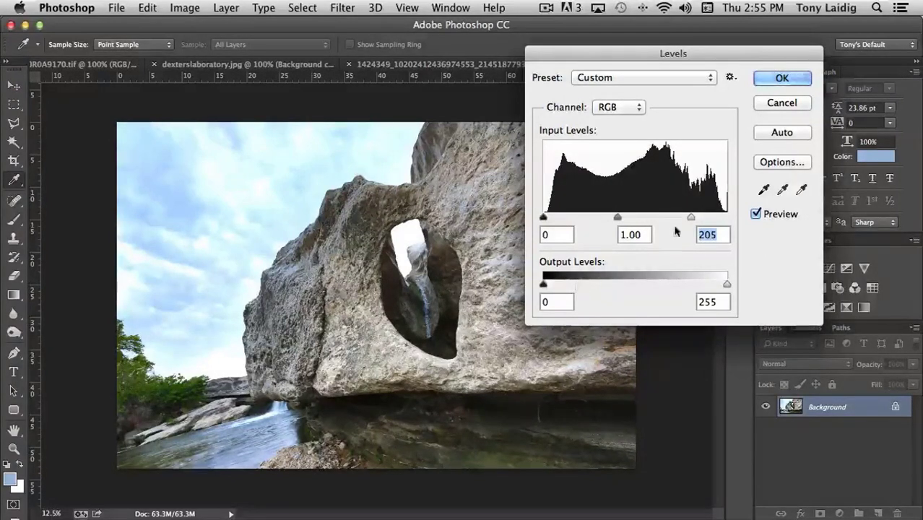
drag(689, 217, 727, 217)
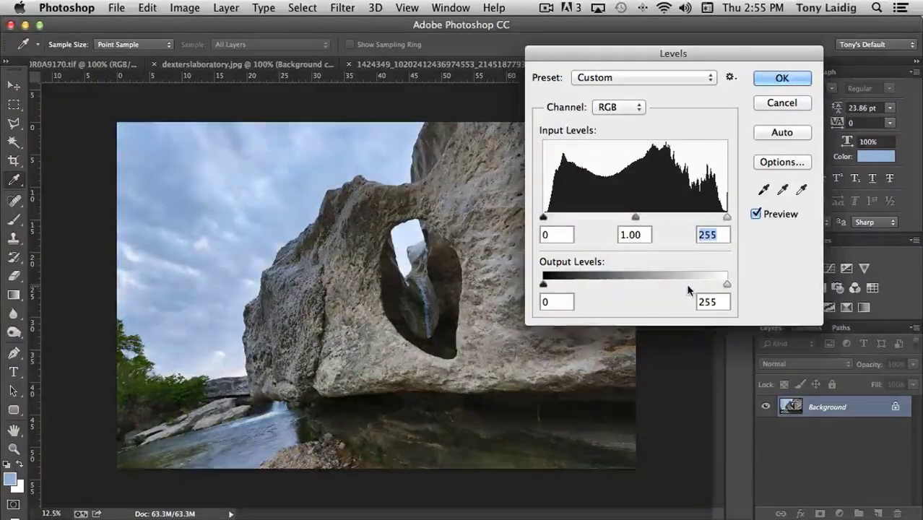
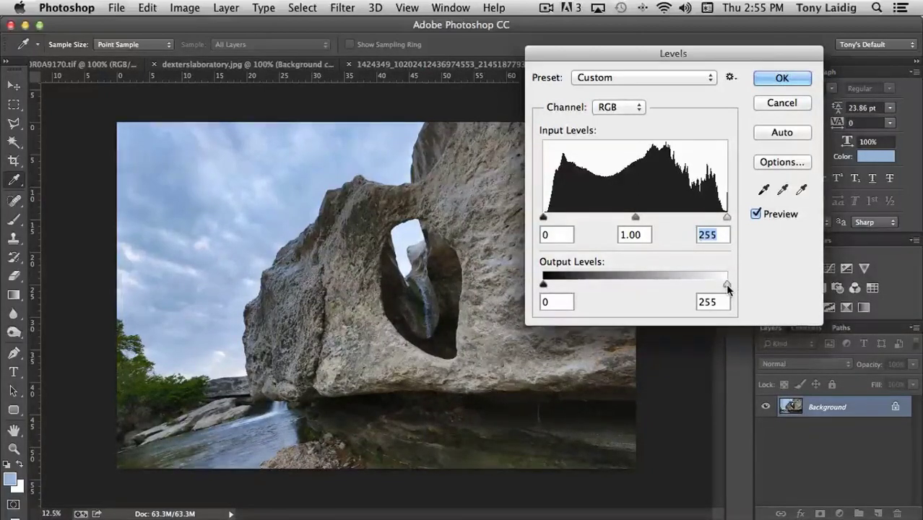
Step: Try a shadow output level of 73 in the RGB channel, and return it to 0 with the midtone at 1.00
mouse_move(727, 285)
mouse_down()
mouse_move(671, 285)
mouse_move(737, 286)
mouse_up()
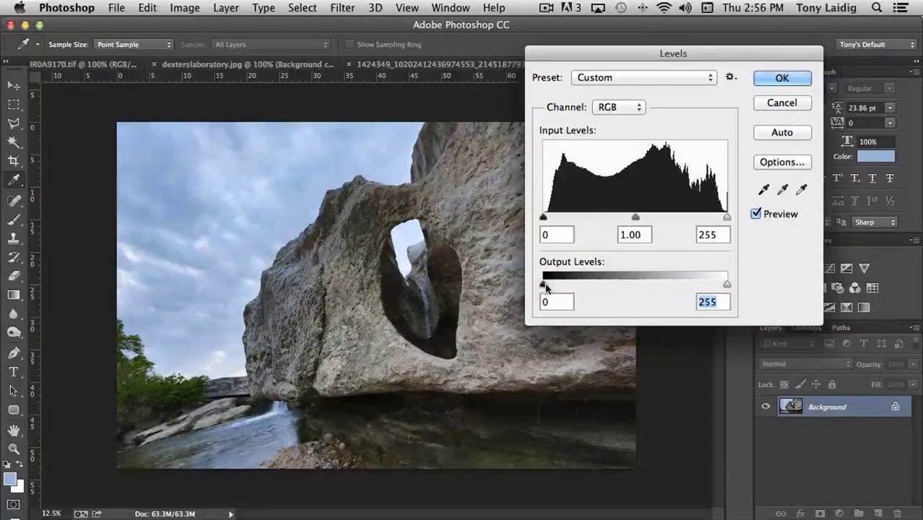
drag(546, 286, 596, 286)
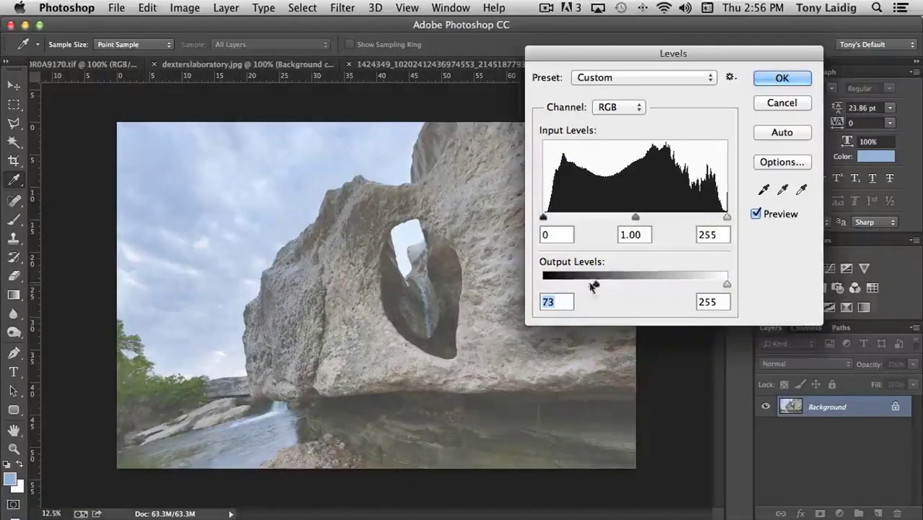
drag(592, 286, 541, 289)
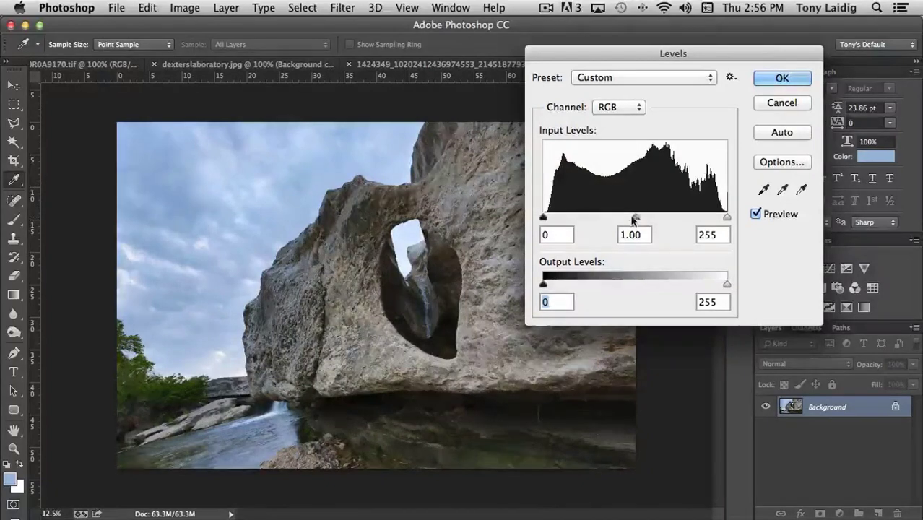
mouse_move(636, 219)
mouse_down()
mouse_move(610, 220)
mouse_move(669, 217)
mouse_move(633, 216)
mouse_up()
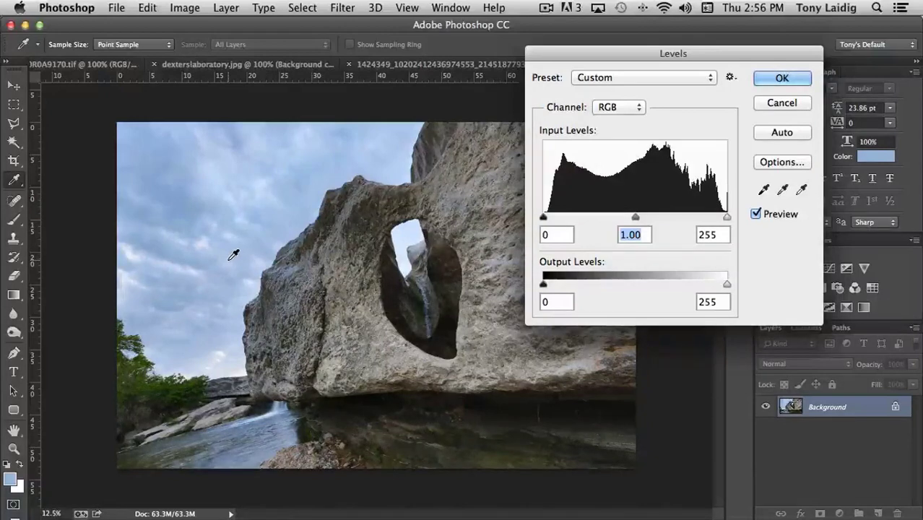
Step: In the Blue channel, try midtone input levels of 1.57 and 0.45, and settle on 0.78
click(599, 108)
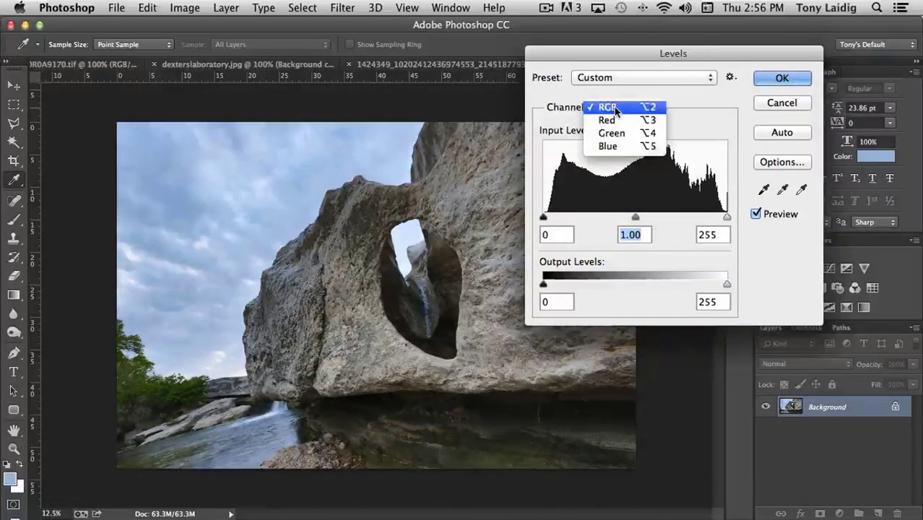
click(614, 147)
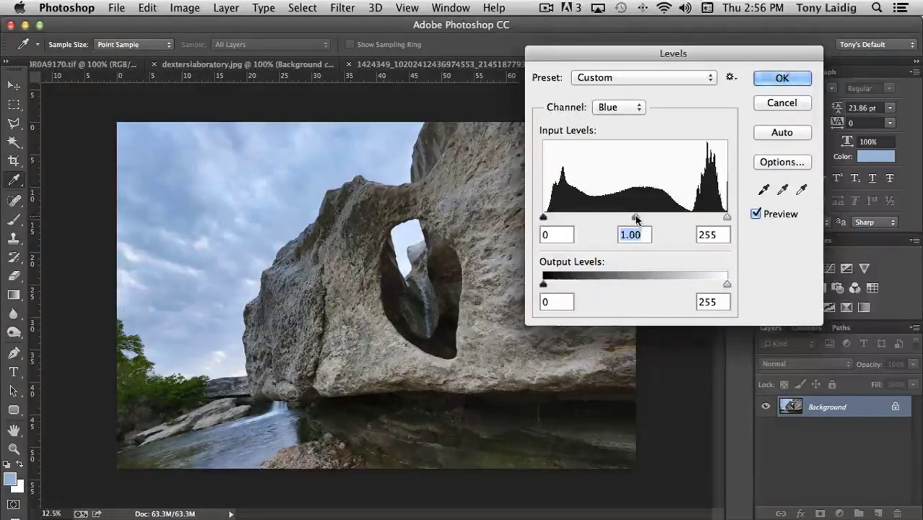
drag(635, 217, 604, 218)
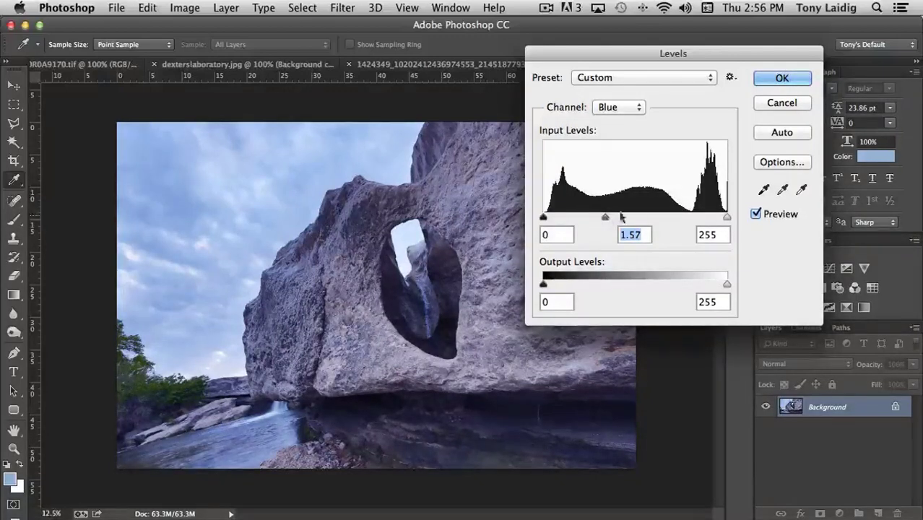
drag(606, 220, 678, 219)
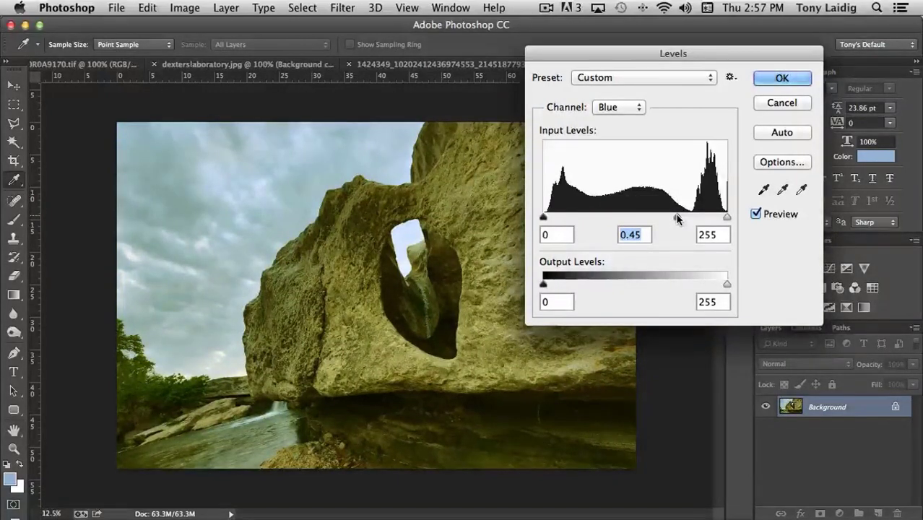
drag(677, 219, 649, 225)
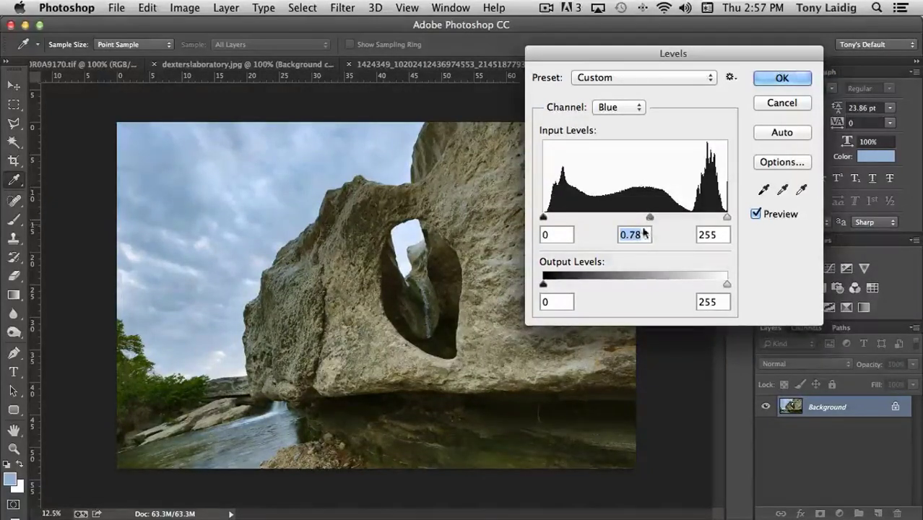
Step: In the Green channel, set the shadow input level to 3 and the midtone to 0.97
click(619, 107)
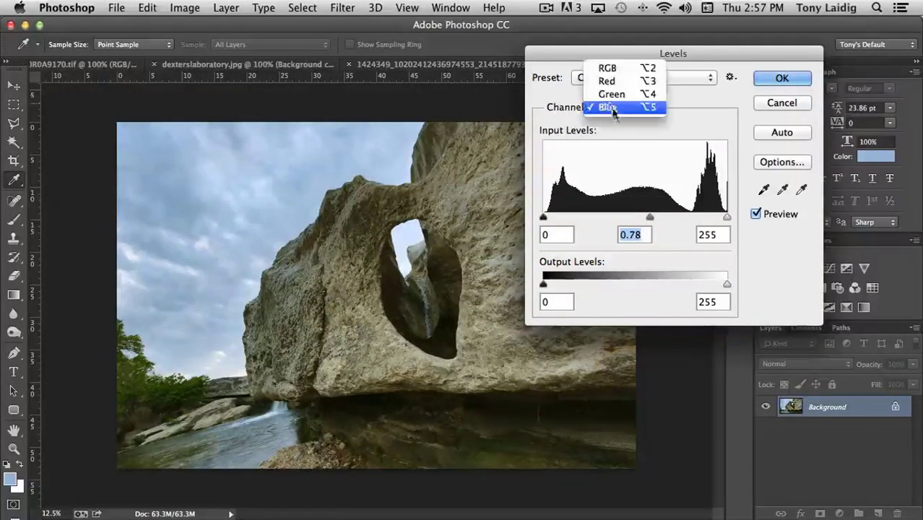
click(614, 95)
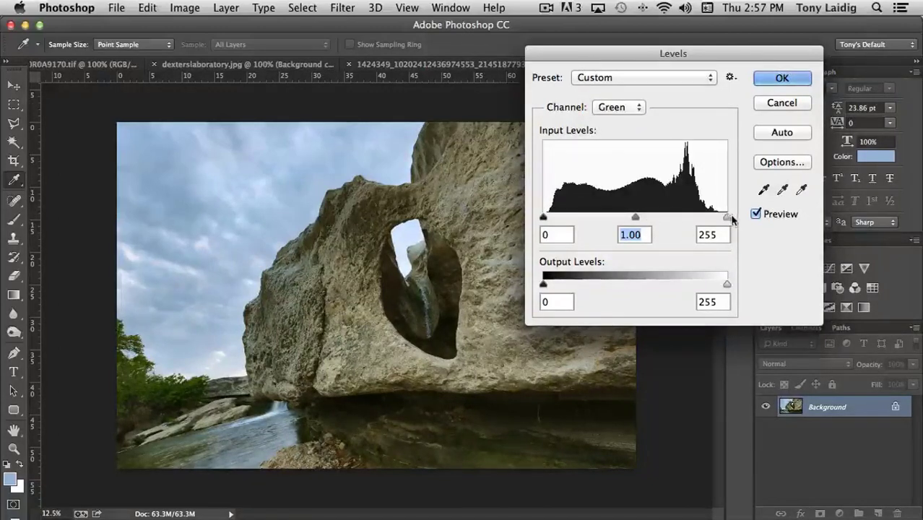
mouse_move(727, 219)
mouse_down()
mouse_move(713, 216)
mouse_move(727, 218)
mouse_up()
mouse_move(543, 217)
mouse_down()
mouse_move(558, 217)
mouse_move(545, 218)
mouse_up()
mouse_move(635, 219)
mouse_down()
mouse_move(626, 217)
mouse_move(638, 219)
mouse_up()
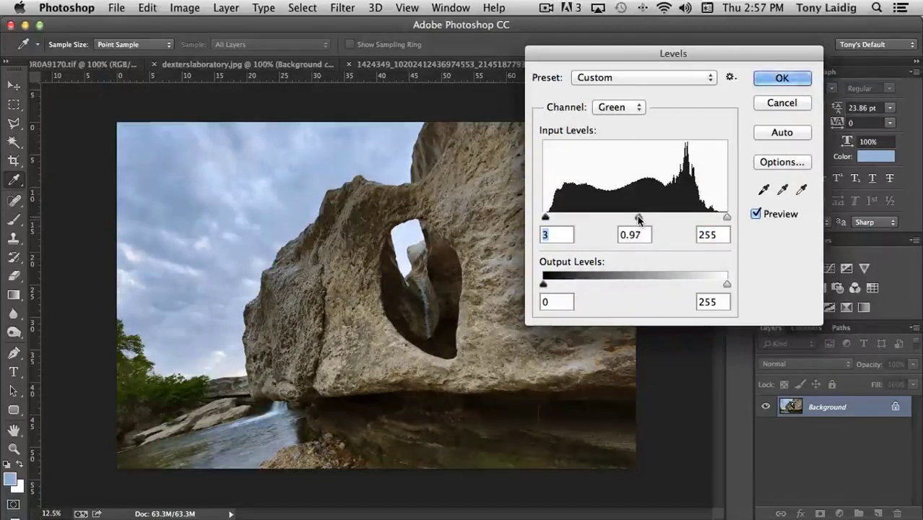
click(637, 216)
Step: Set the Red channel's midtone input level to 1.09, keeping its highlight input at 255
click(612, 107)
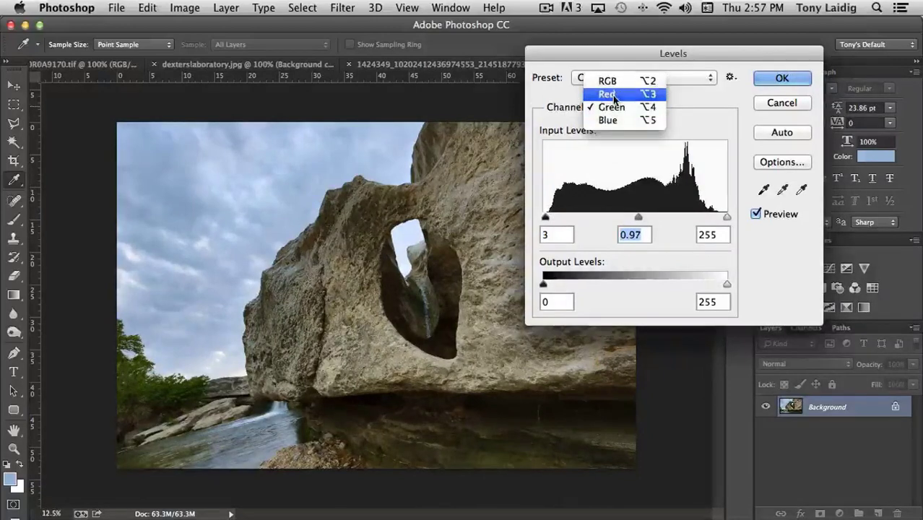
click(613, 97)
mouse_move(727, 218)
mouse_down()
mouse_move(707, 218)
mouse_move(731, 219)
mouse_up()
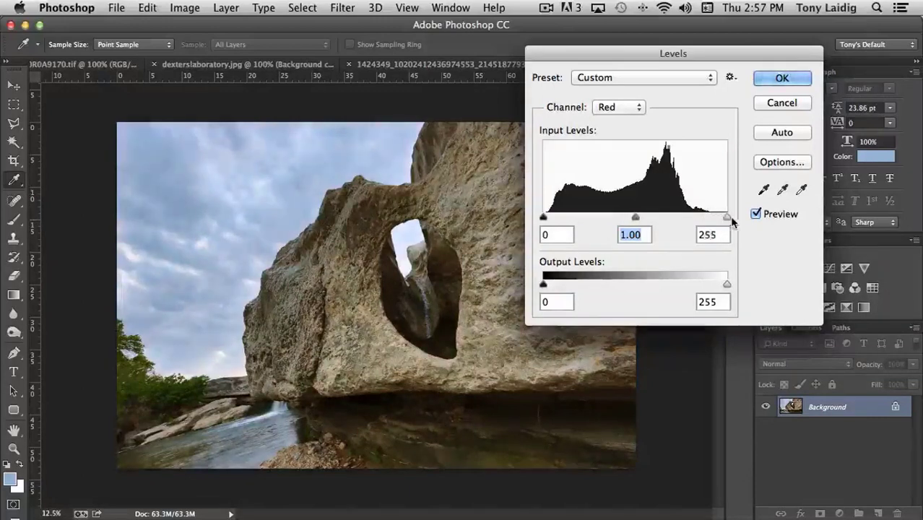
mouse_move(636, 217)
mouse_down()
mouse_move(624, 217)
mouse_move(647, 219)
mouse_move(631, 218)
mouse_up()
click(630, 219)
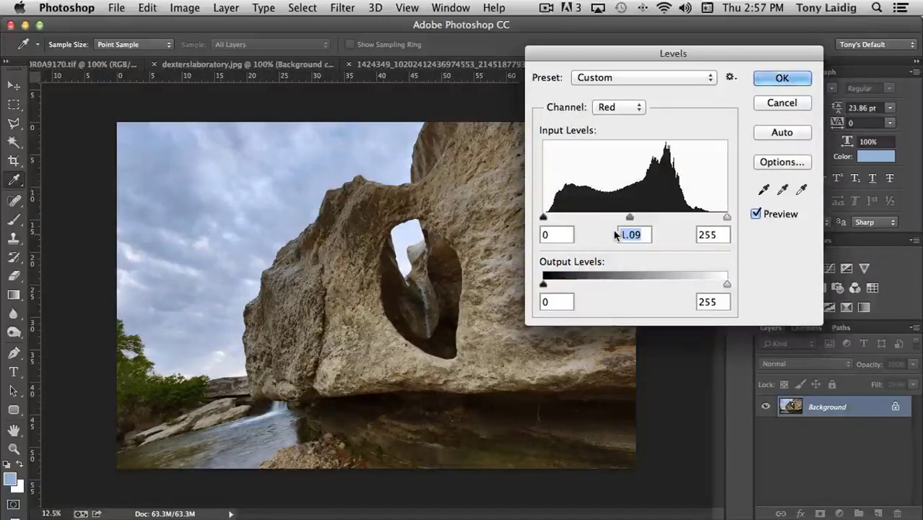
Step: Compare the photo with and without the Levels adjustment by toggling its preview, leaving the preview on
click(755, 214)
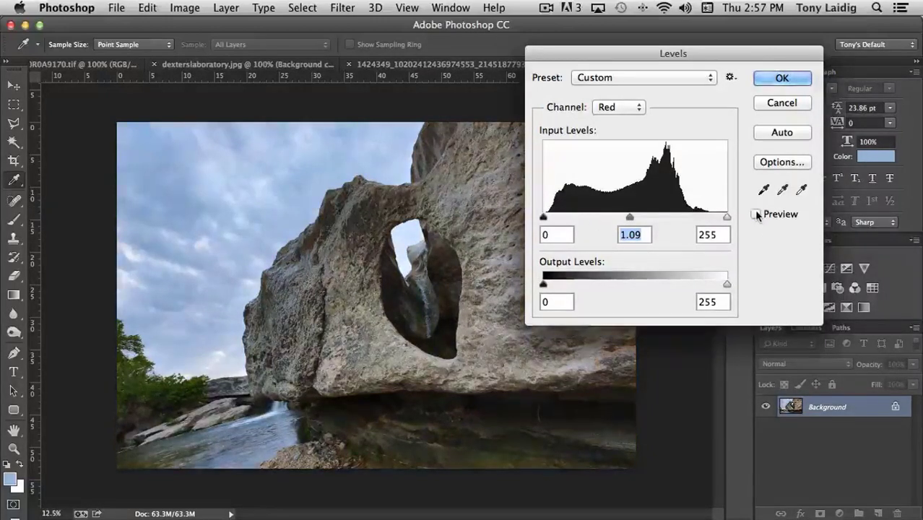
click(755, 213)
click(755, 214)
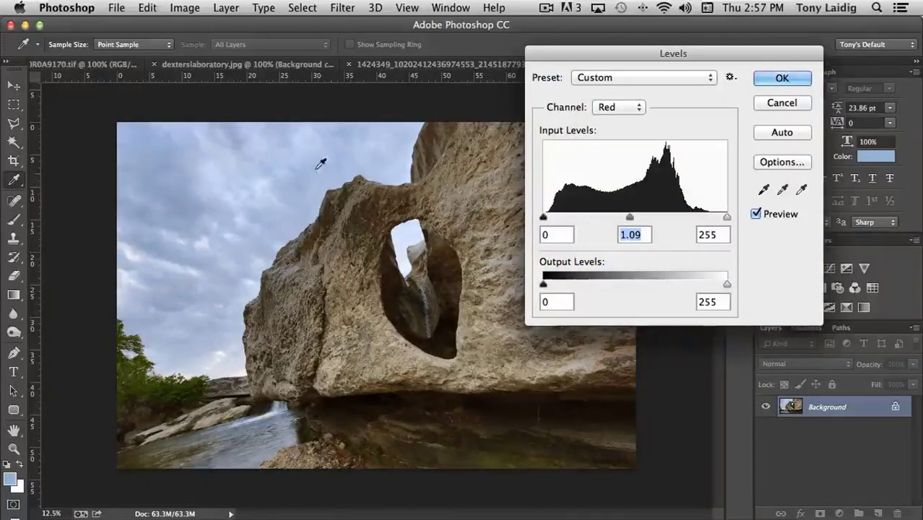
click(756, 214)
click(756, 215)
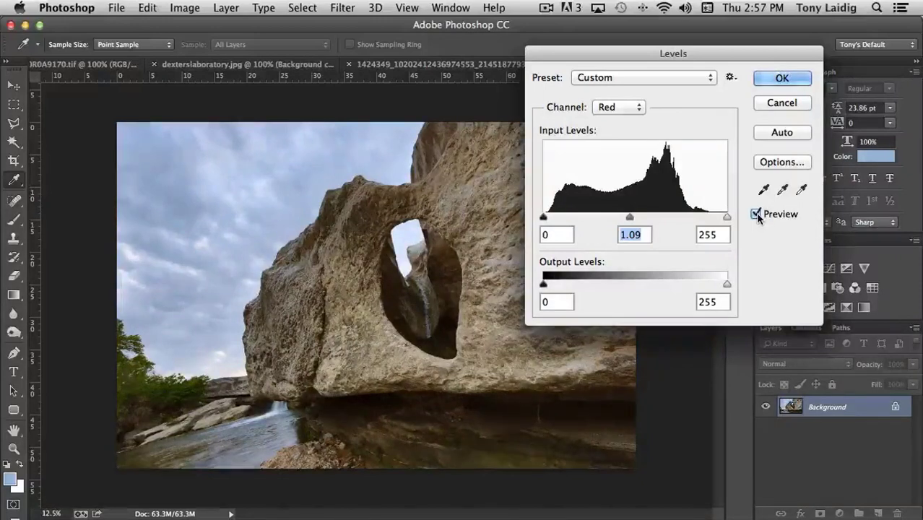
click(756, 215)
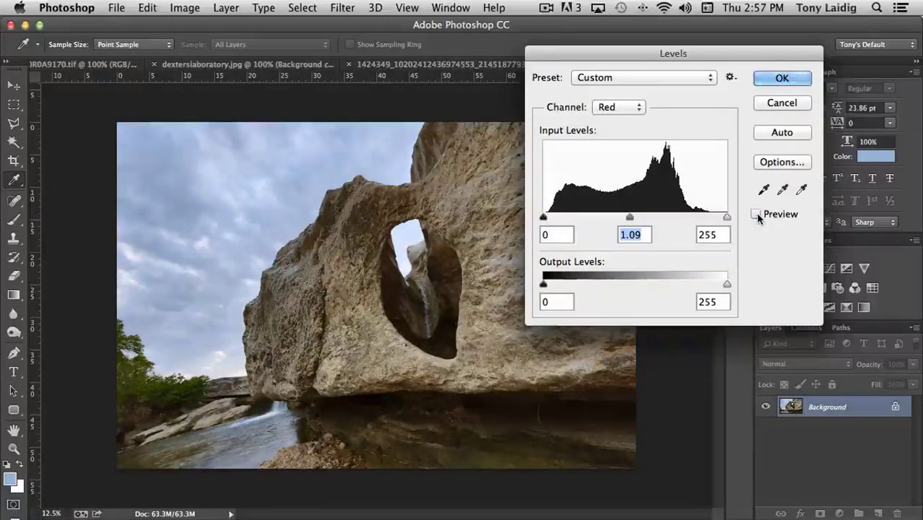
click(756, 214)
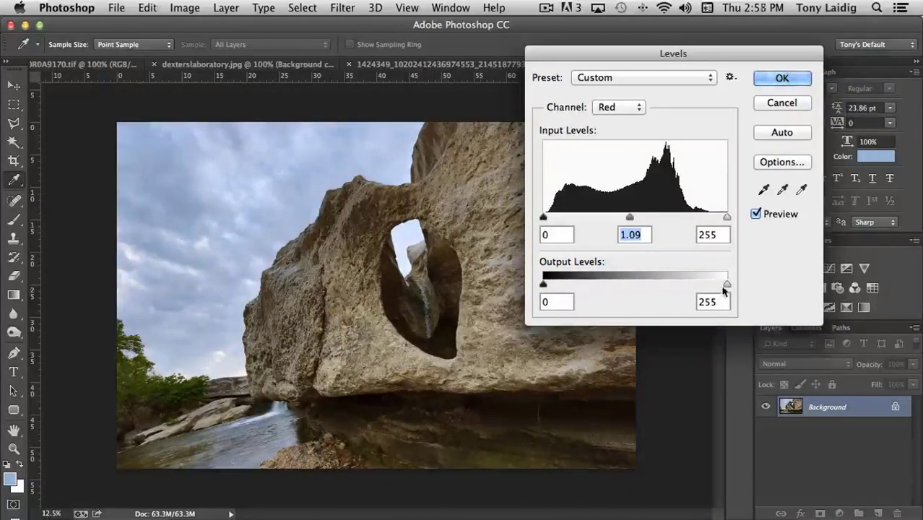
Step: Set the midtone input level of the combined RGB channel to 1.20 and apply the Levels adjustment
mouse_move(724, 282)
mouse_down()
mouse_move(713, 282)
mouse_move(726, 282)
mouse_up()
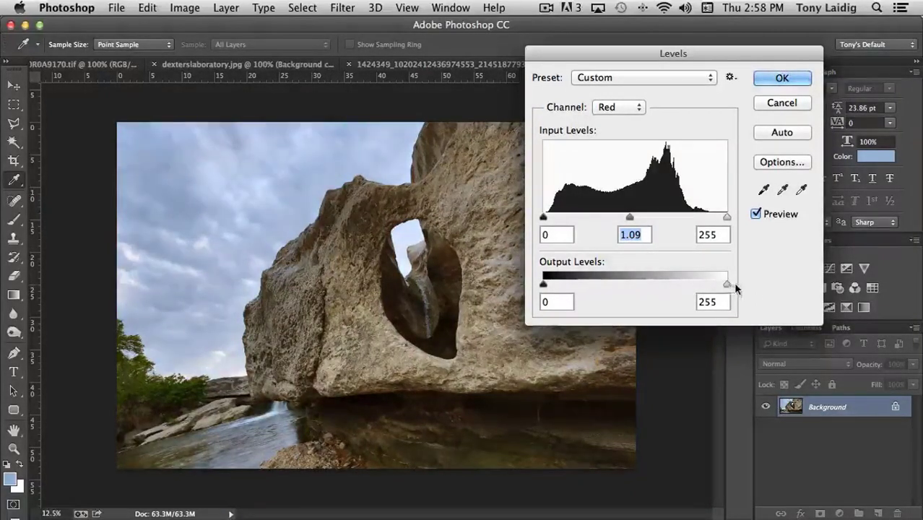
click(619, 107)
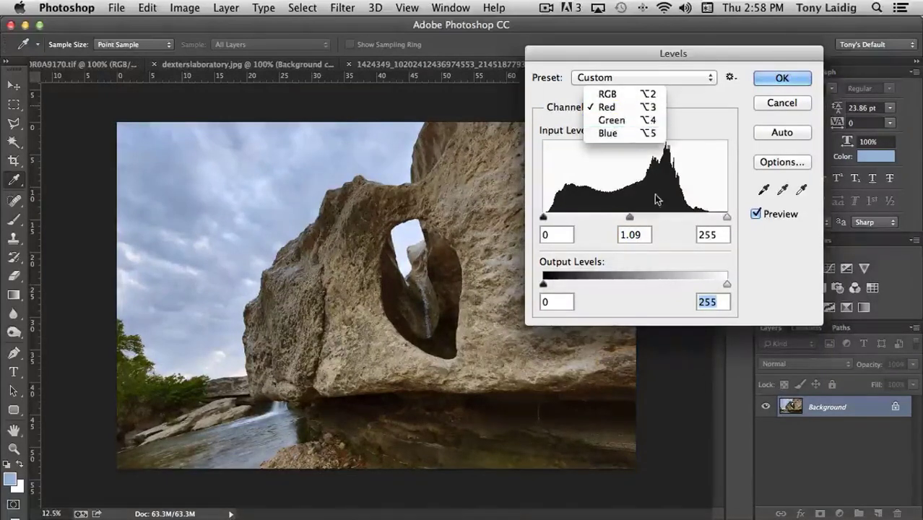
click(607, 94)
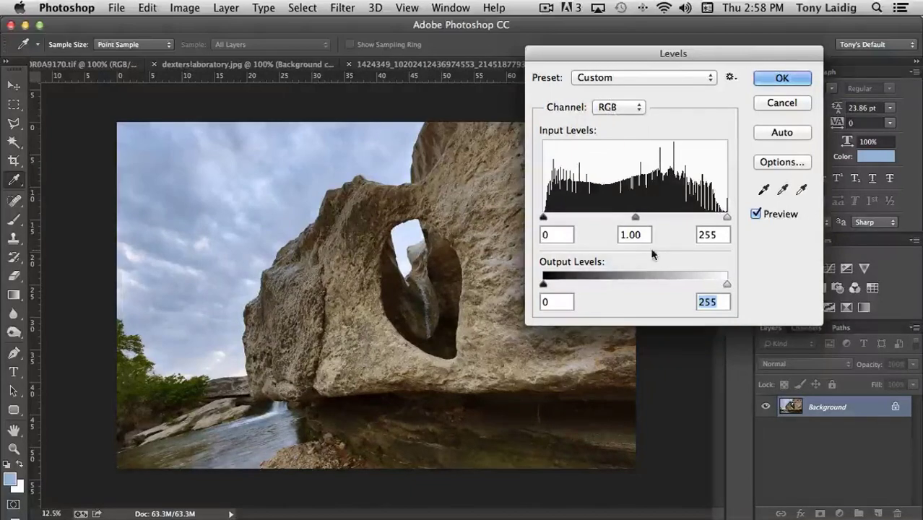
mouse_move(638, 221)
mouse_down()
mouse_move(649, 220)
mouse_move(624, 225)
mouse_up()
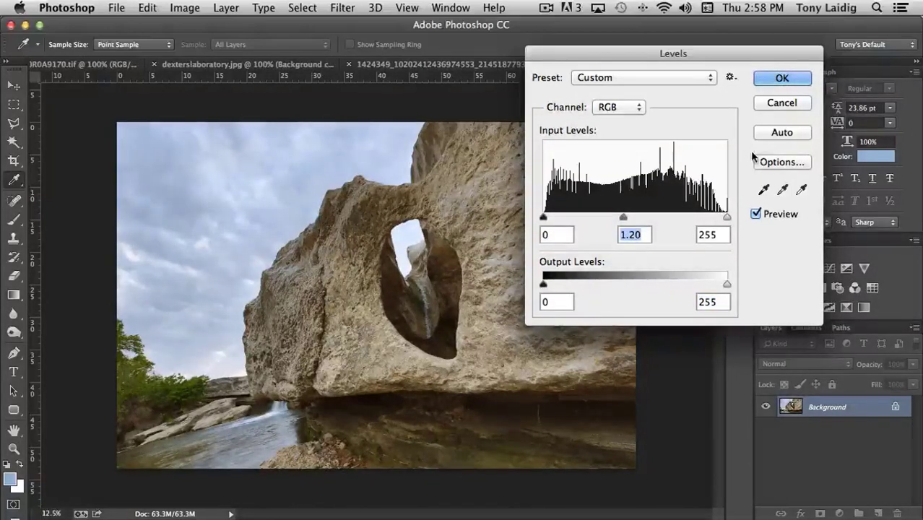
click(782, 78)
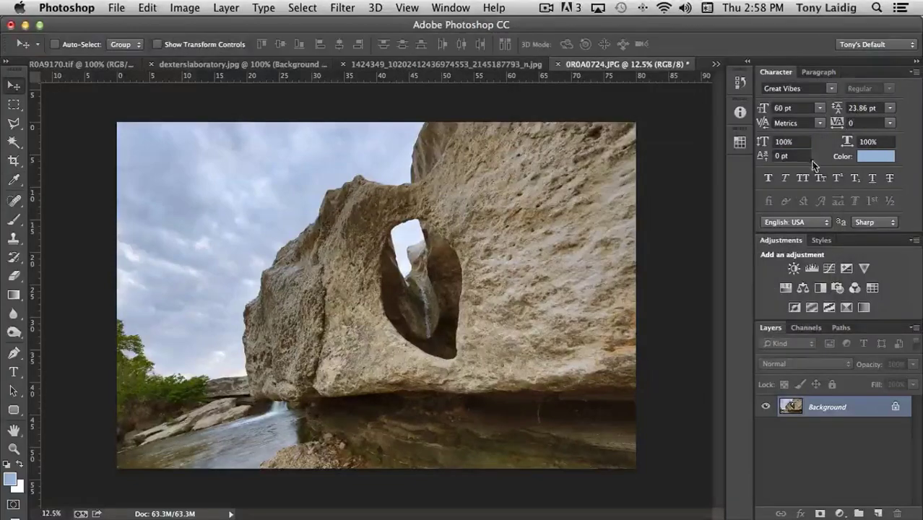
Step: Open the Curves adjustment for the photo and look through its available channels and presets, keeping RGB and Default
click(180, 7)
mouse_move(217, 47)
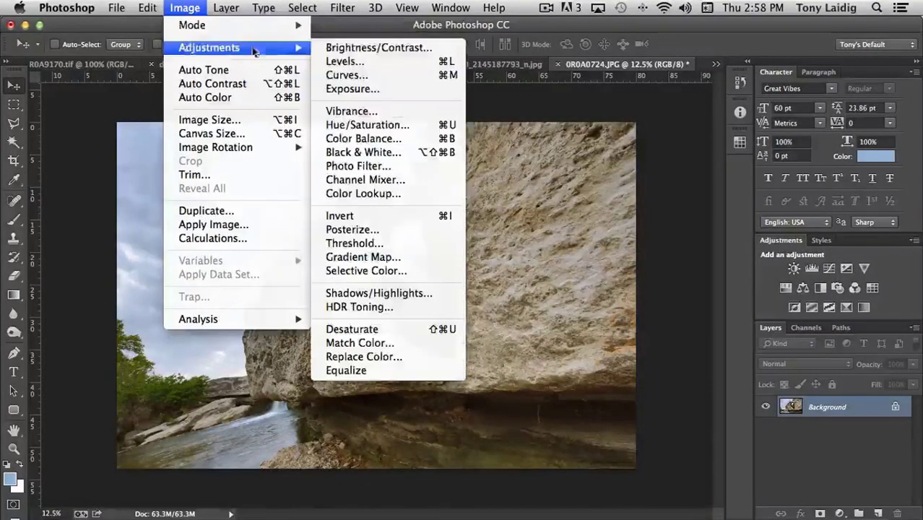
click(346, 76)
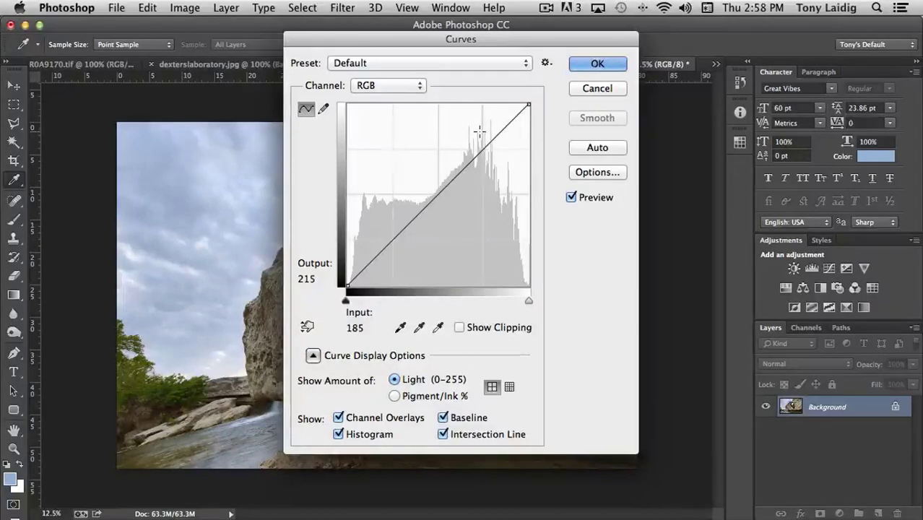
click(386, 86)
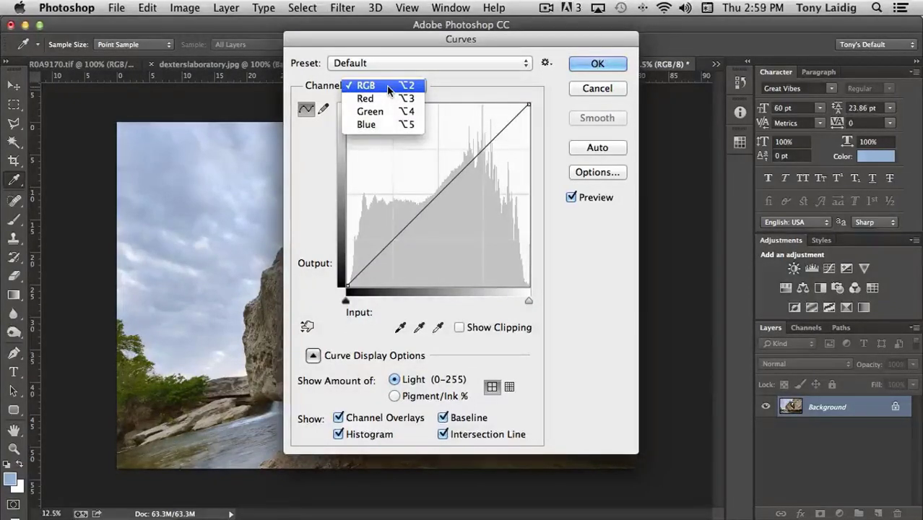
click(388, 86)
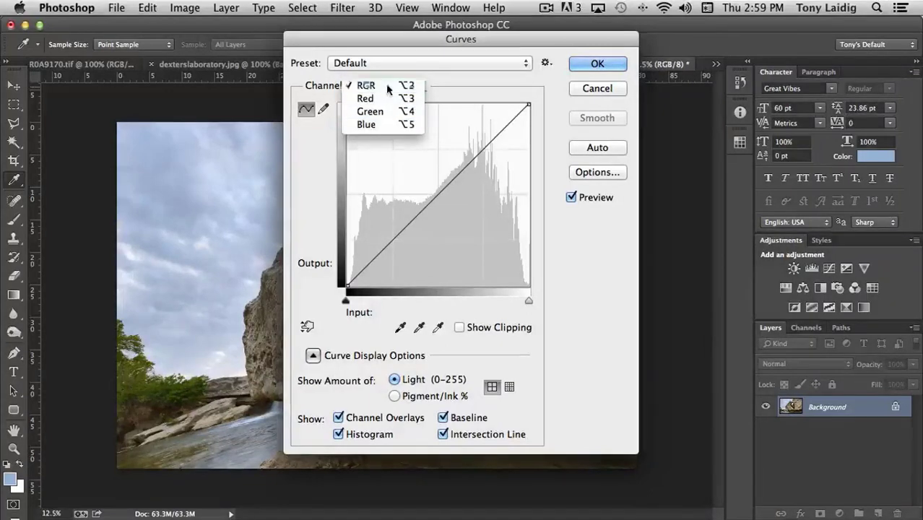
click(423, 65)
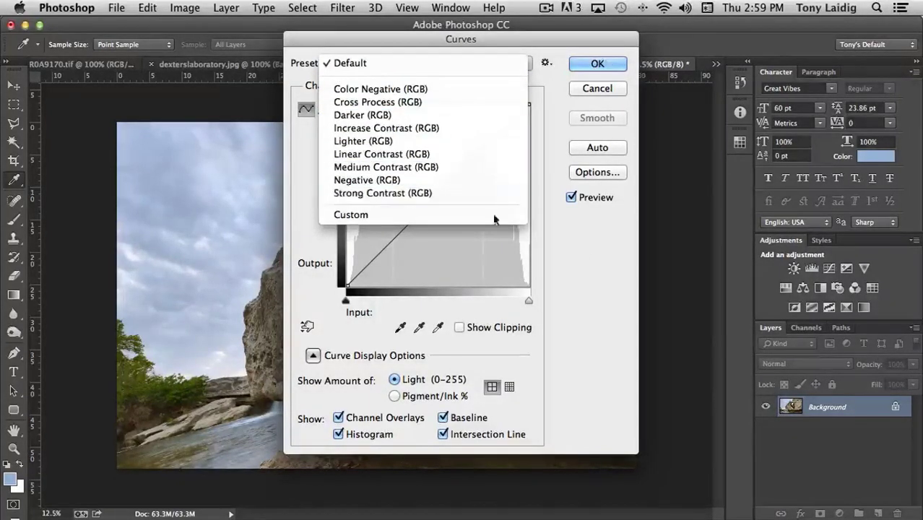
click(588, 251)
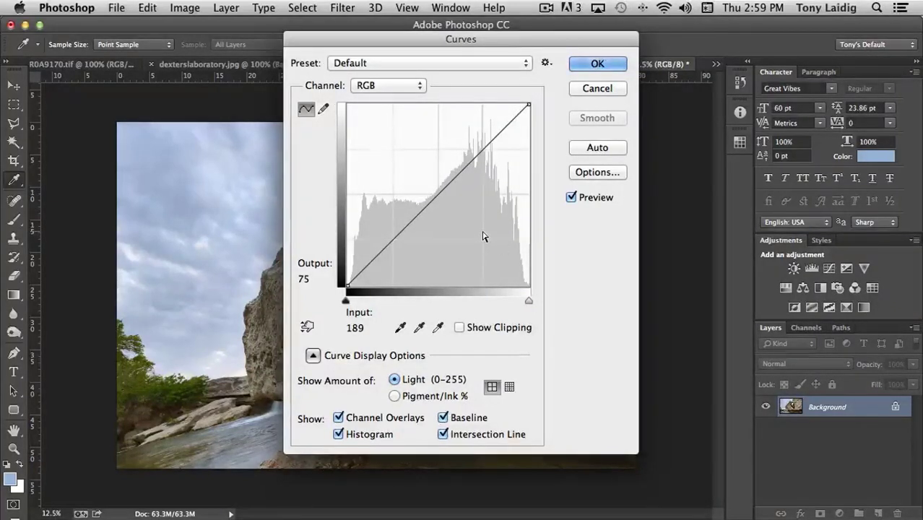
Step: Add a point to the upper part of the RGB curve and lower it to input 176, output 149
click(482, 148)
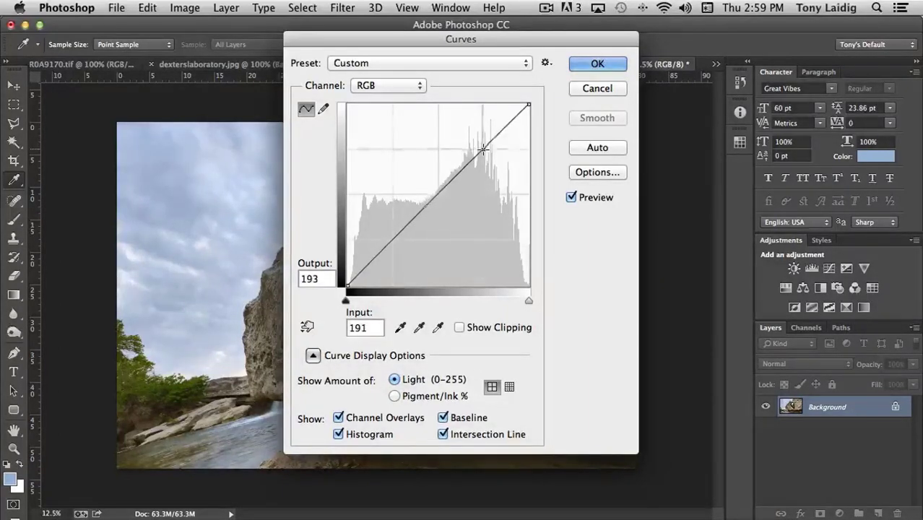
drag(482, 148, 481, 166)
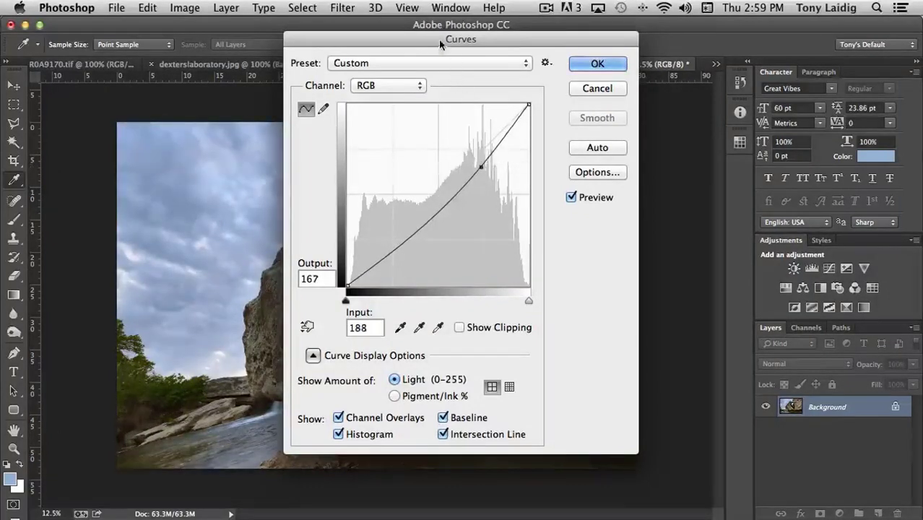
drag(440, 45, 728, 29)
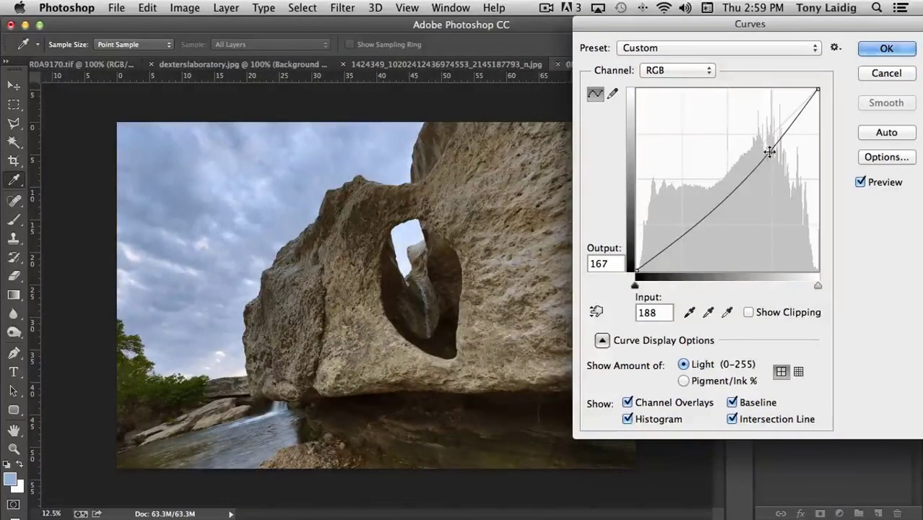
mouse_move(770, 152)
mouse_down()
mouse_move(769, 161)
mouse_move(748, 164)
mouse_move(761, 165)
mouse_up()
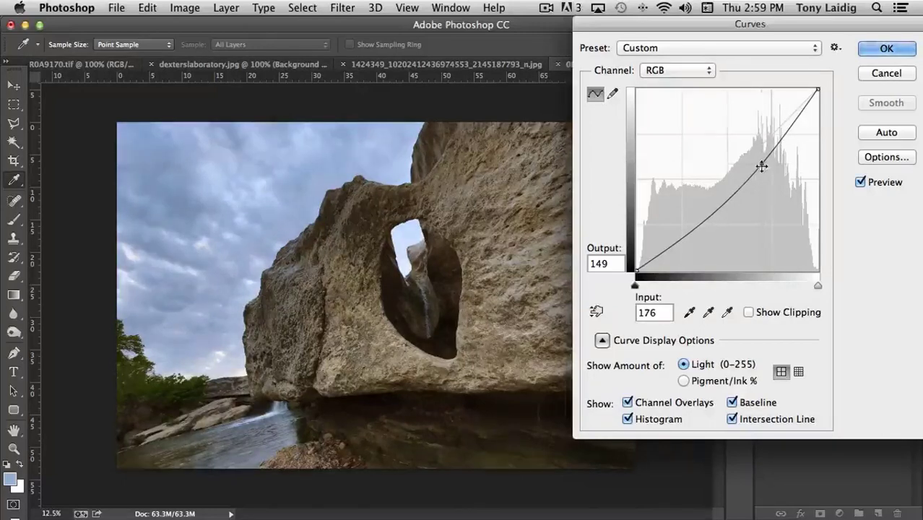
Step: Add a second RGB curve point at input 81, output 71, and move the upper point to input 165, output 153
click(695, 227)
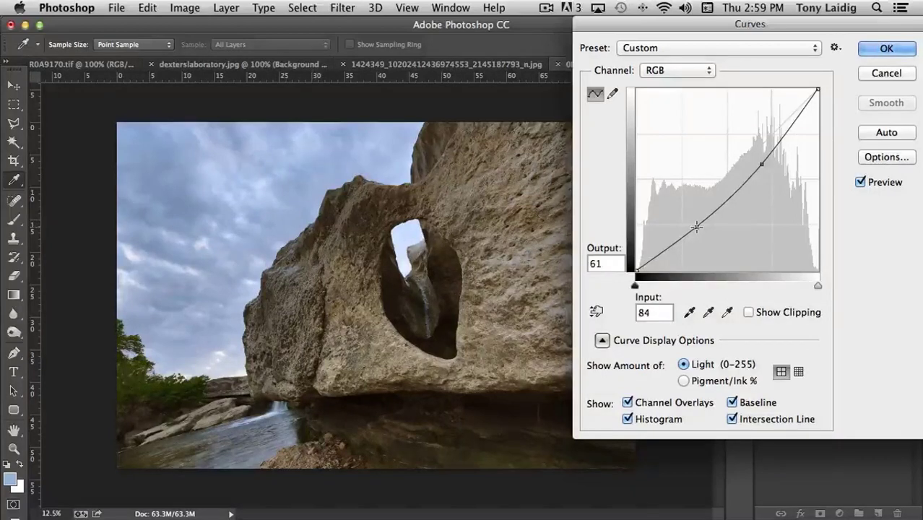
drag(696, 227, 693, 220)
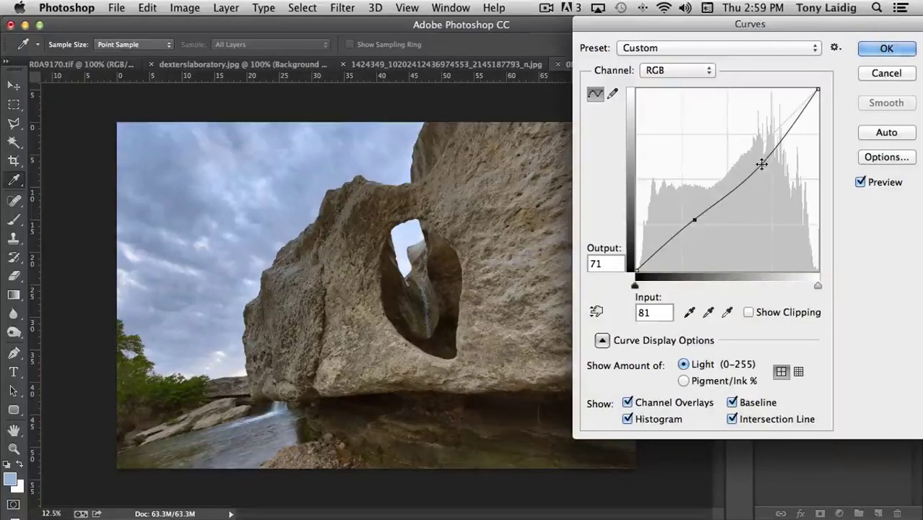
mouse_move(761, 164)
mouse_down()
mouse_move(766, 172)
mouse_move(752, 160)
mouse_up()
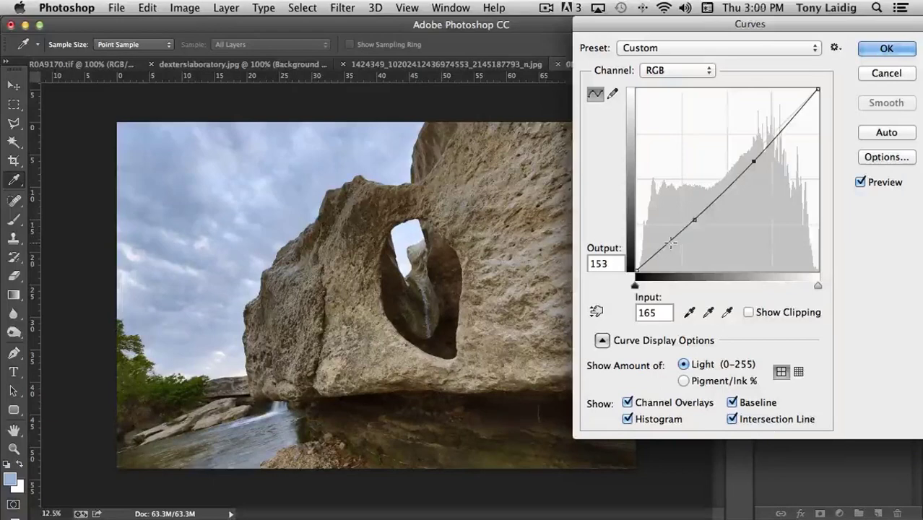
Step: Try a shadow point at input 45, output 33 and the upper point at input 153, output 151, and discard the Curves adjustment
mouse_move(671, 241)
mouse_down()
mouse_move(676, 248)
mouse_move(669, 242)
mouse_up()
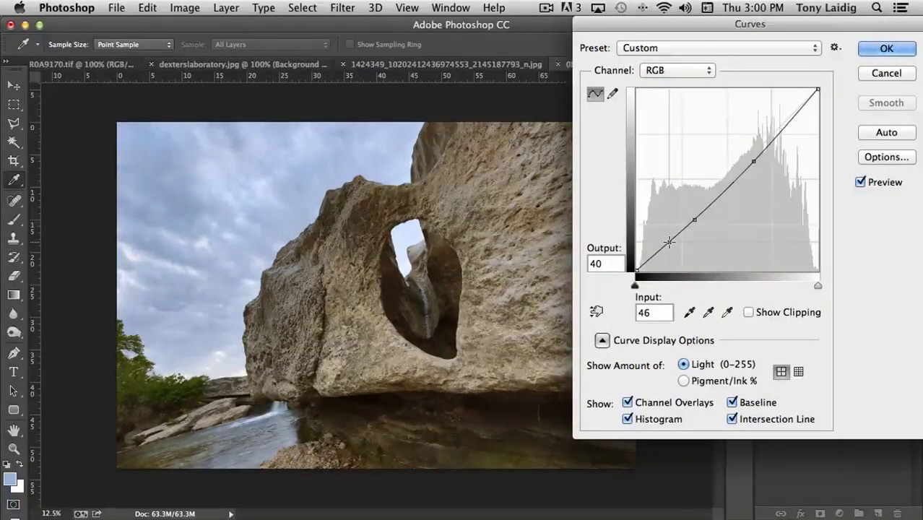
drag(670, 242, 662, 207)
drag(662, 216, 668, 246)
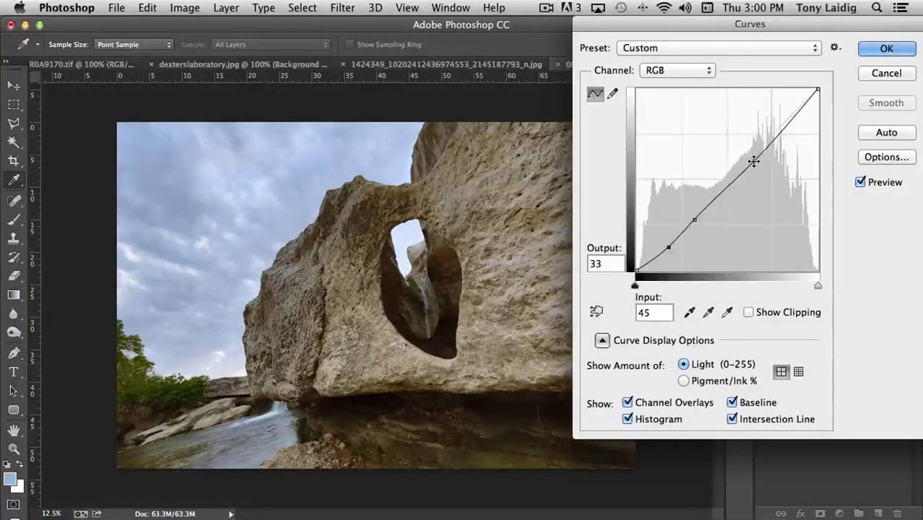
mouse_move(753, 160)
mouse_down()
mouse_move(755, 170)
mouse_move(745, 162)
mouse_up()
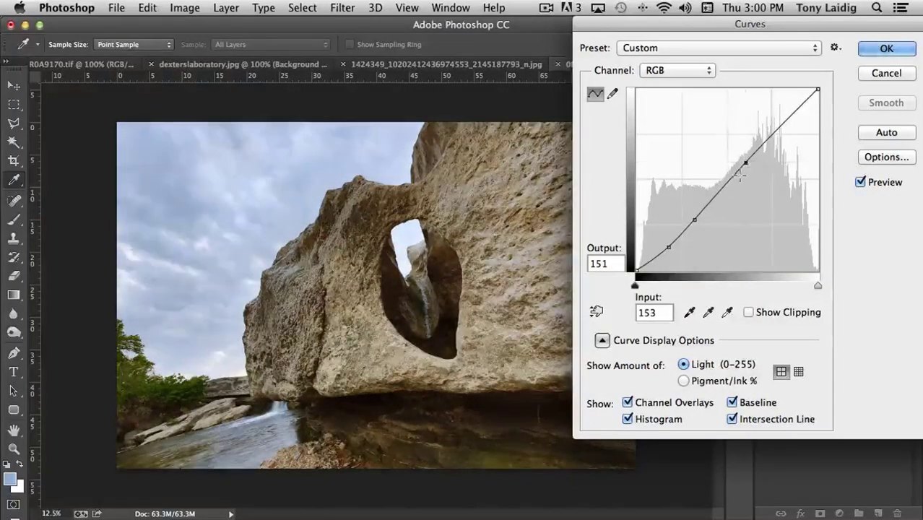
drag(746, 24, 618, 24)
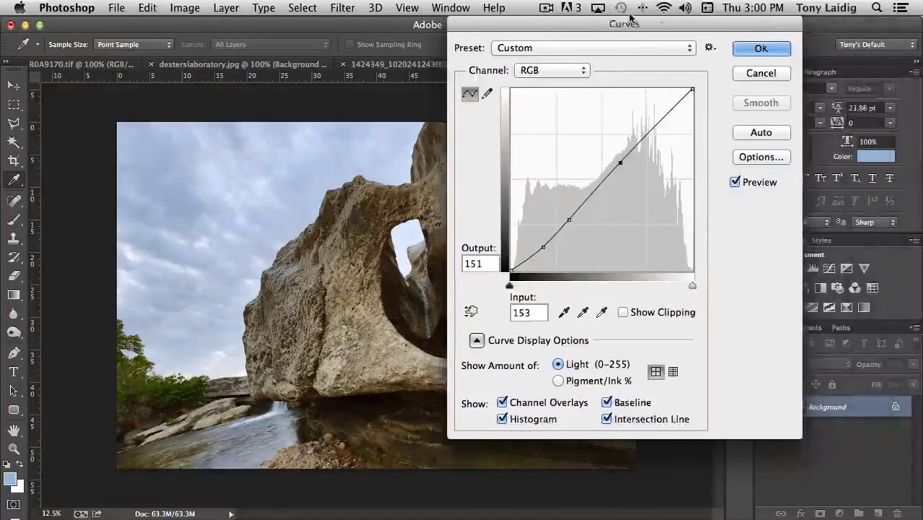
click(757, 73)
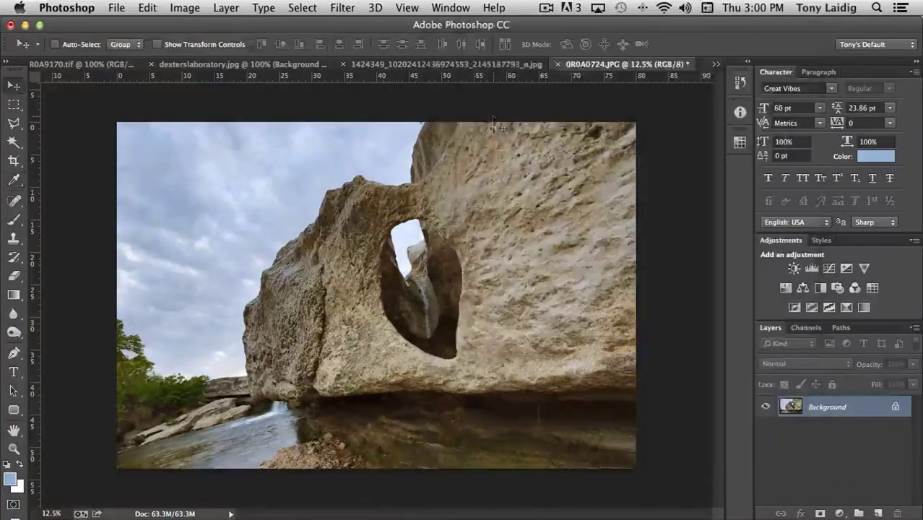
Step: Open the Exposure adjustment and try exposure +0.66, offset +0.0246 and gamma correction 0.79 on the photo
click(185, 8)
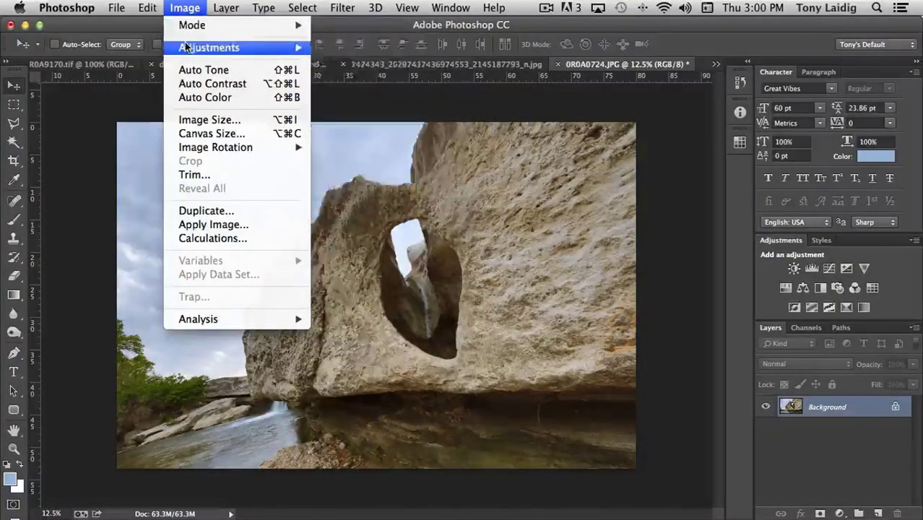
mouse_move(185, 46)
click(375, 89)
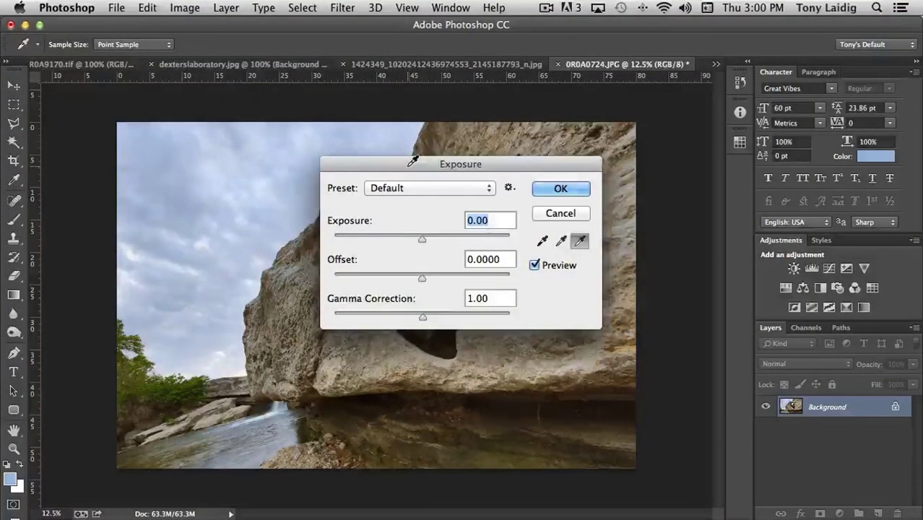
drag(417, 158, 637, 87)
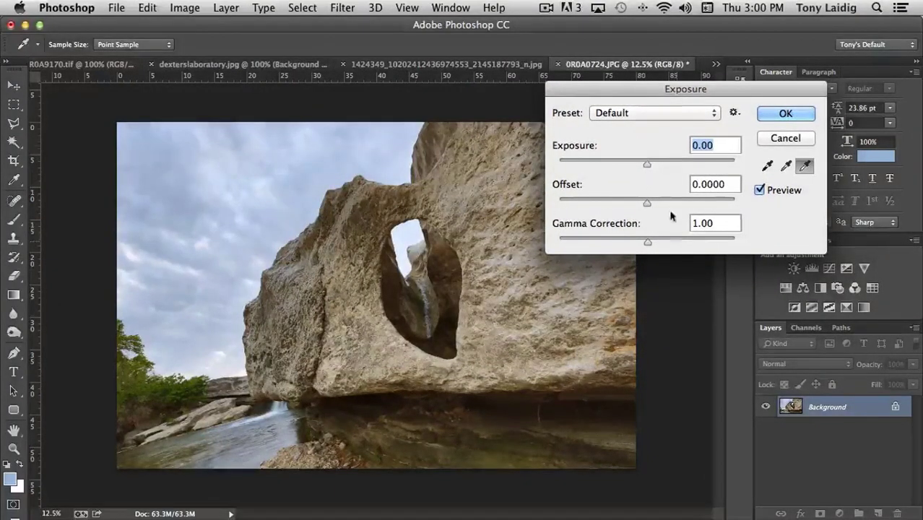
mouse_move(645, 165)
mouse_down()
mouse_move(662, 163)
mouse_move(655, 167)
mouse_up()
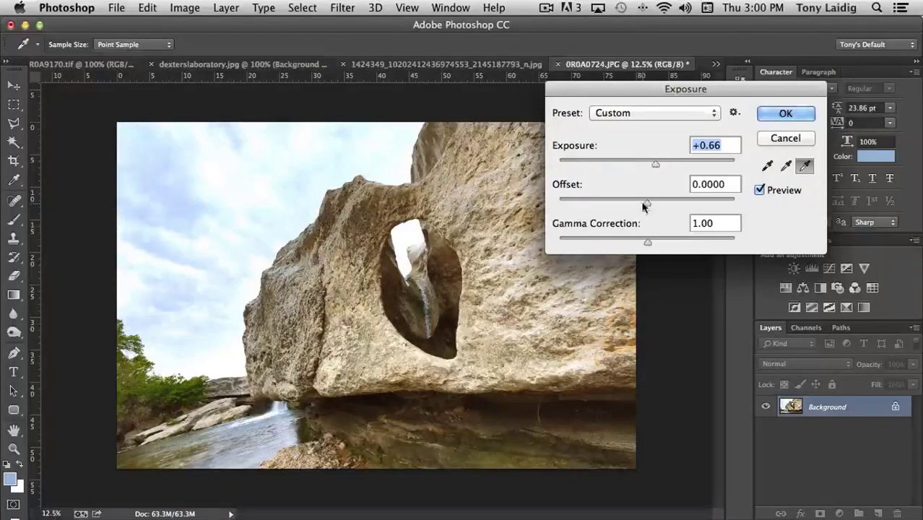
mouse_move(647, 203)
mouse_down()
mouse_move(664, 204)
mouse_move(633, 203)
mouse_move(649, 202)
mouse_up()
click(647, 242)
mouse_move(646, 243)
mouse_down()
mouse_move(635, 244)
mouse_move(661, 243)
mouse_up()
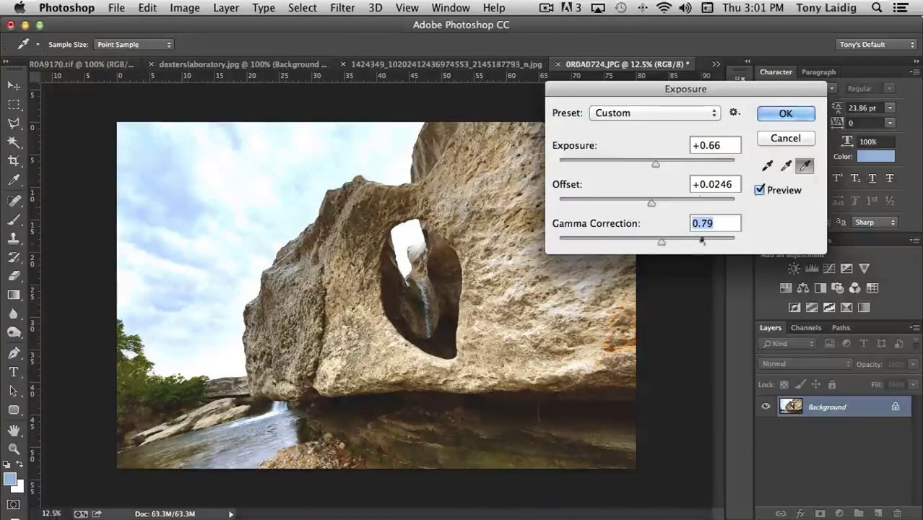
Step: Try the Minus 2.0 and Plus 1.0 Exposure presets, and reduce the exposure to +0.38
click(647, 116)
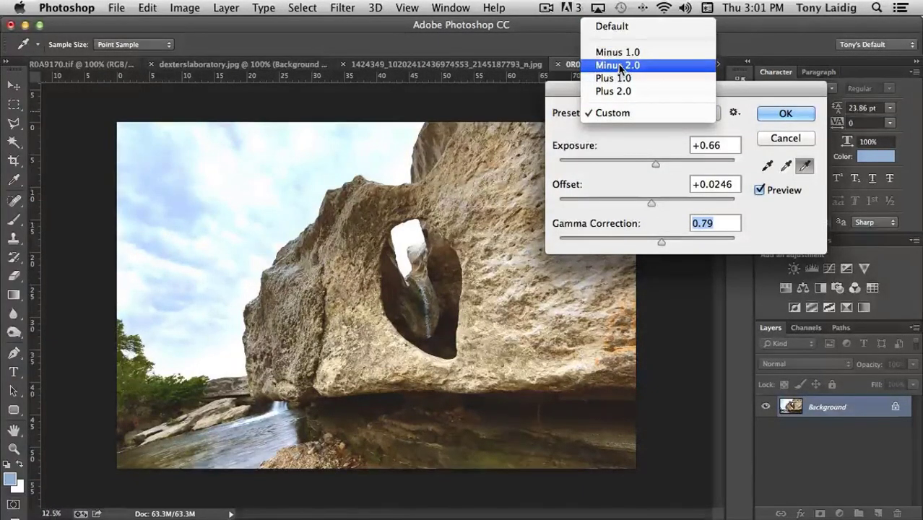
click(618, 65)
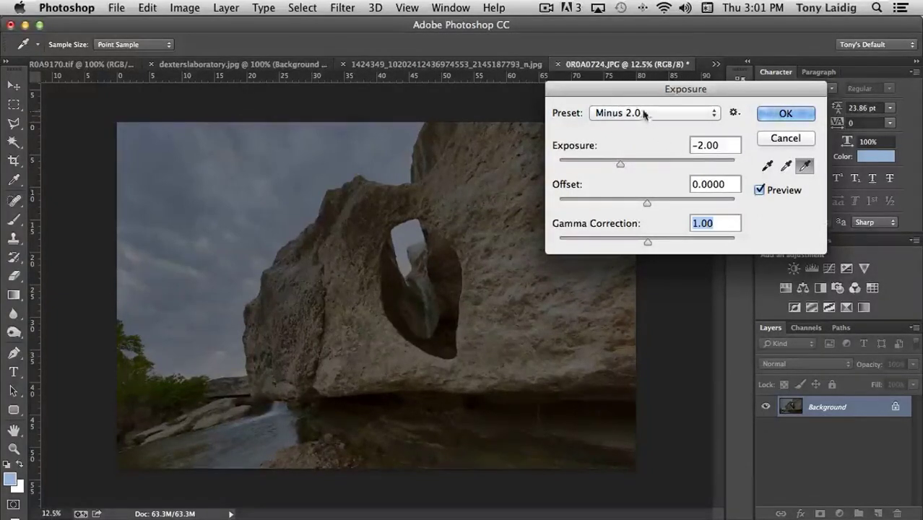
click(642, 113)
click(637, 126)
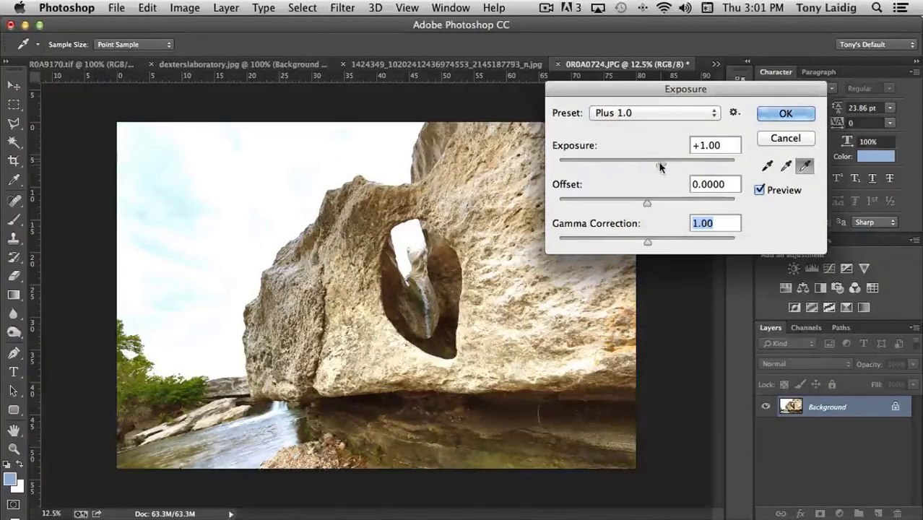
drag(659, 165, 650, 163)
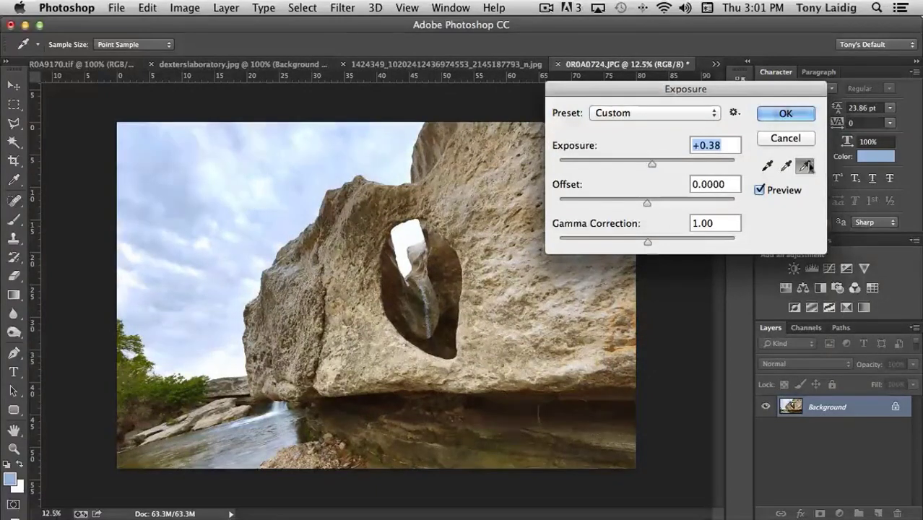
Step: Sample black points on the riverbank and beneath the rock ledge, try exposure +0.66, and discard the Exposure adjustment
click(766, 165)
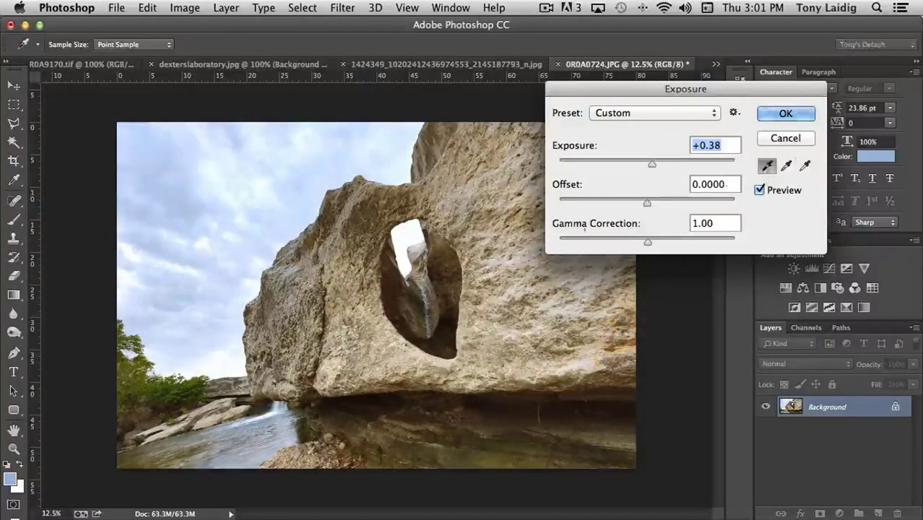
click(169, 419)
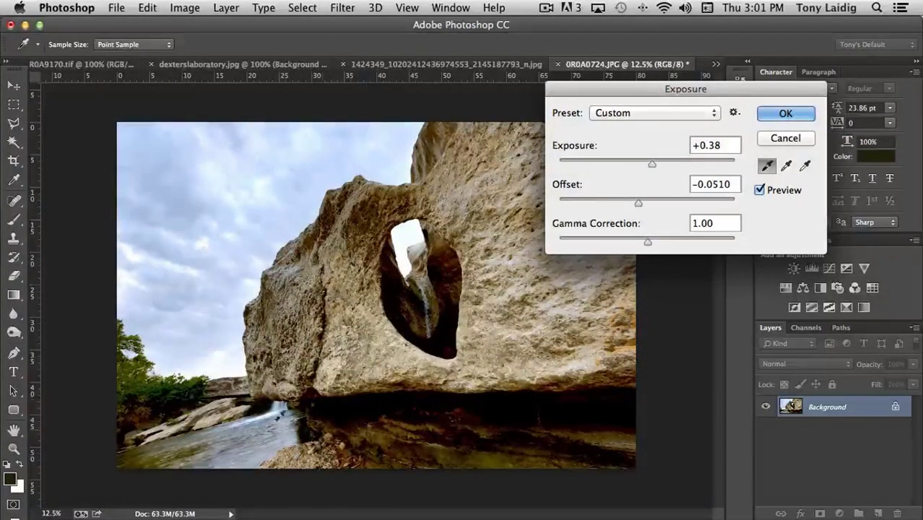
click(417, 395)
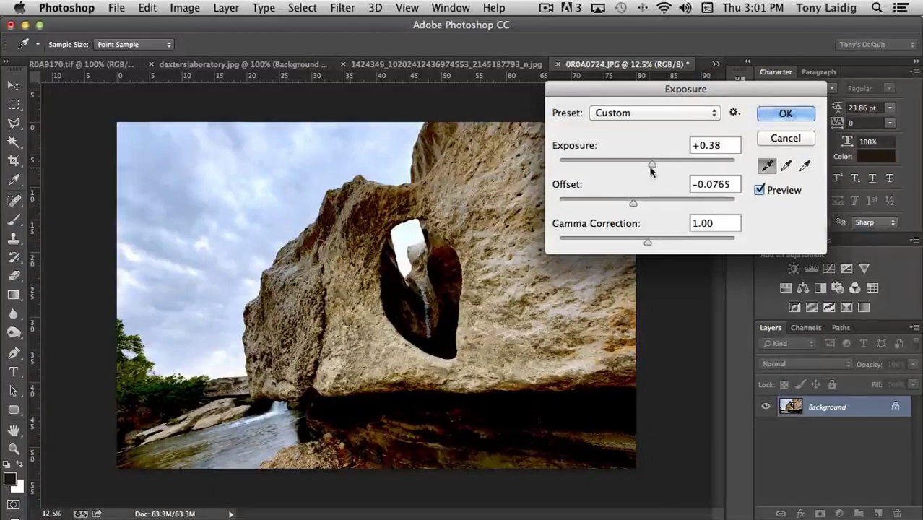
mouse_move(650, 166)
mouse_down()
mouse_move(662, 165)
mouse_move(647, 165)
mouse_move(655, 166)
mouse_up()
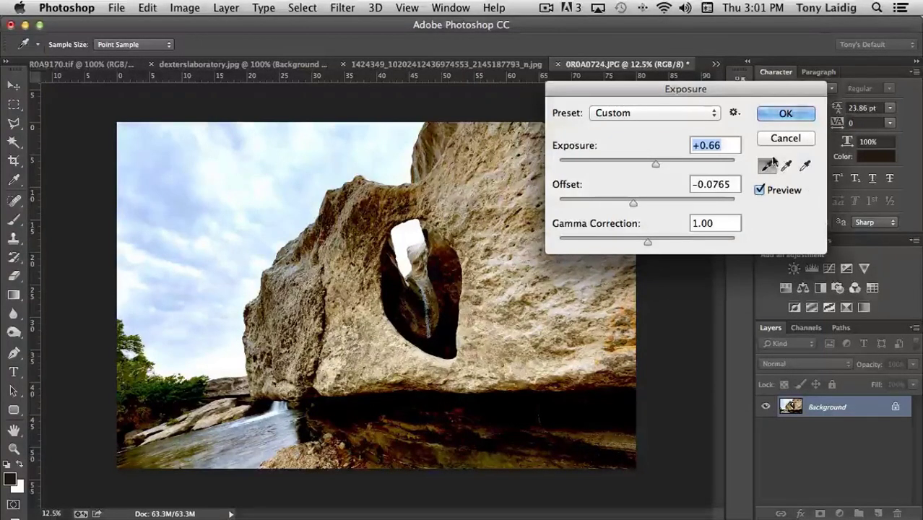
click(768, 167)
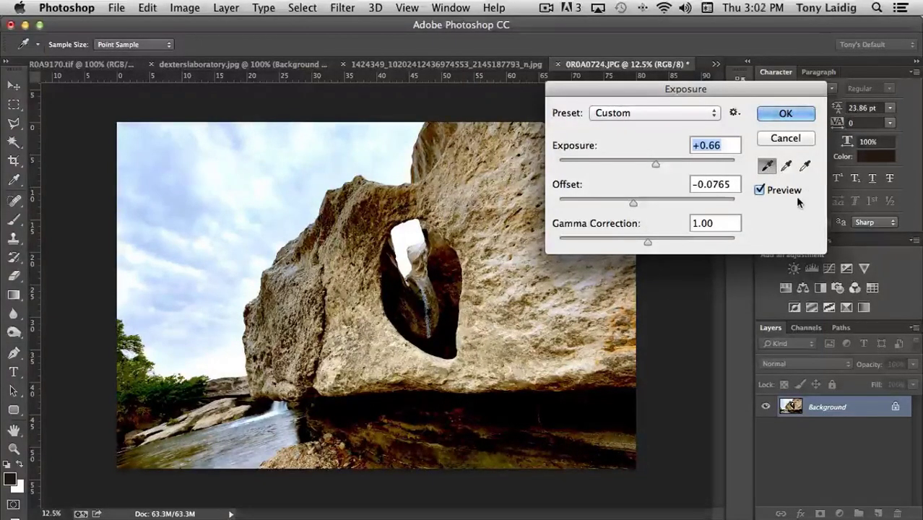
click(784, 139)
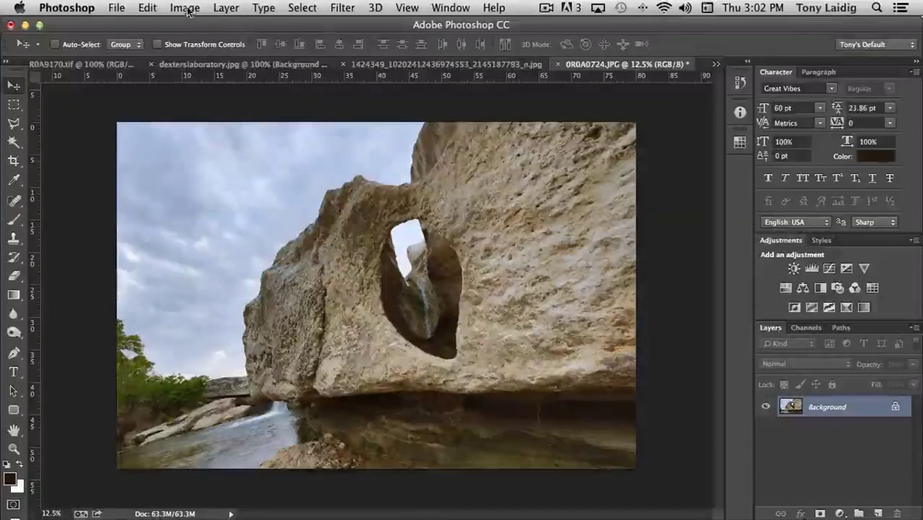
Step: Open the Vibrance adjustment and try vibrance +62 and -2 on the photo
click(186, 8)
mouse_move(185, 48)
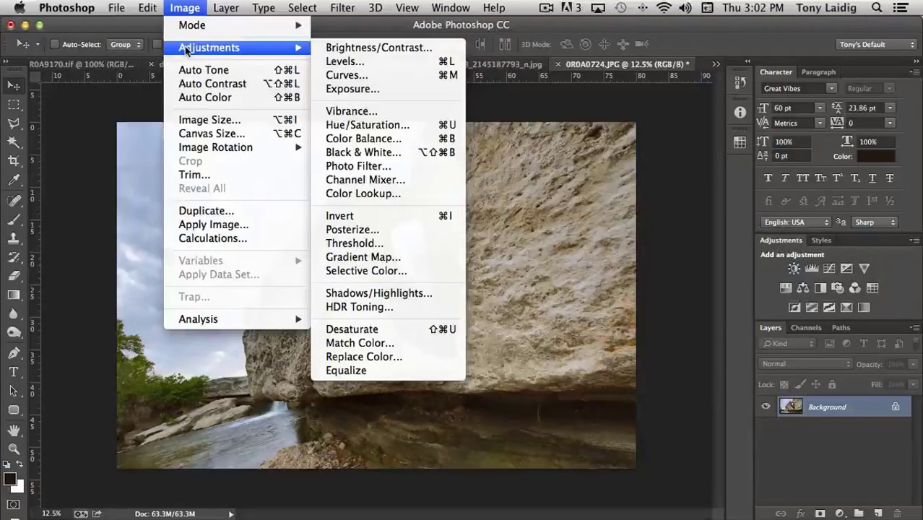
click(359, 112)
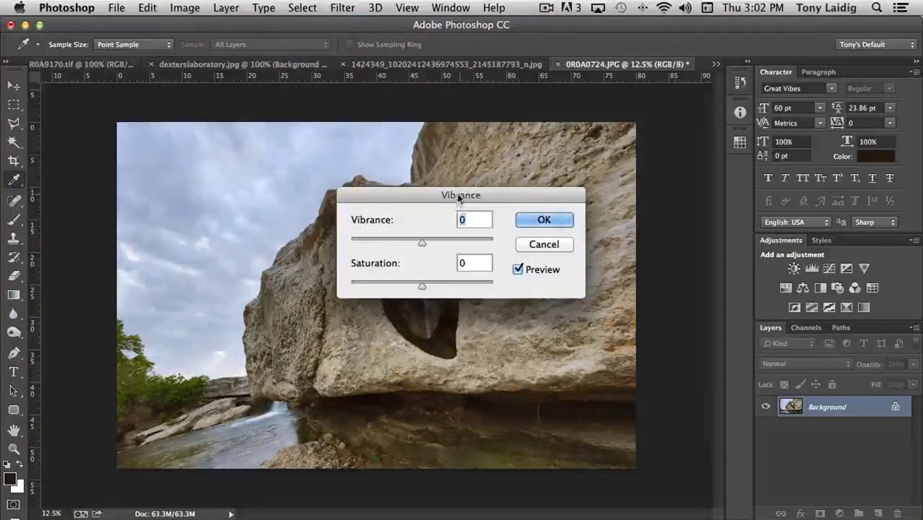
drag(458, 196, 741, 137)
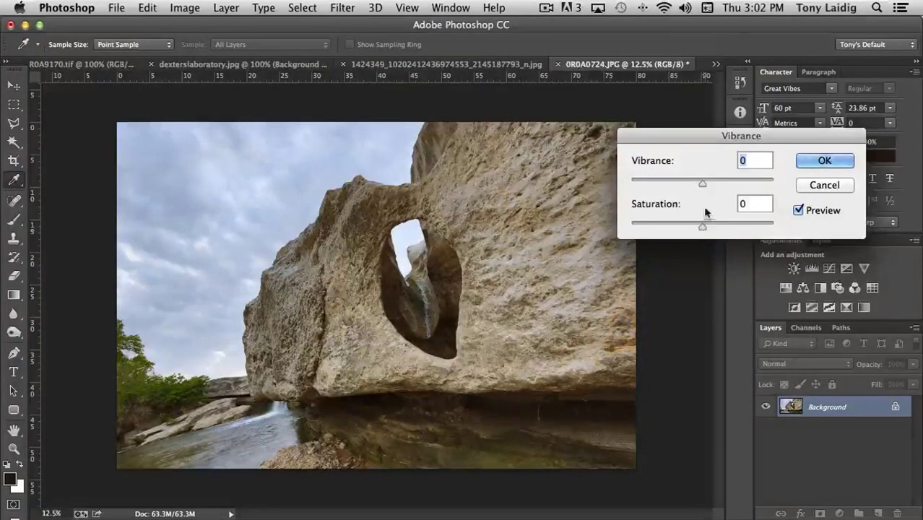
drag(701, 185, 746, 186)
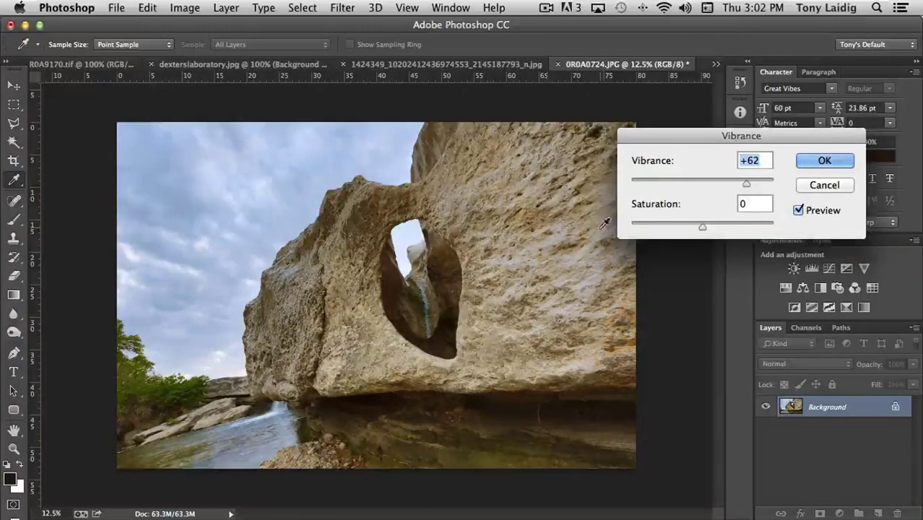
drag(747, 184, 701, 192)
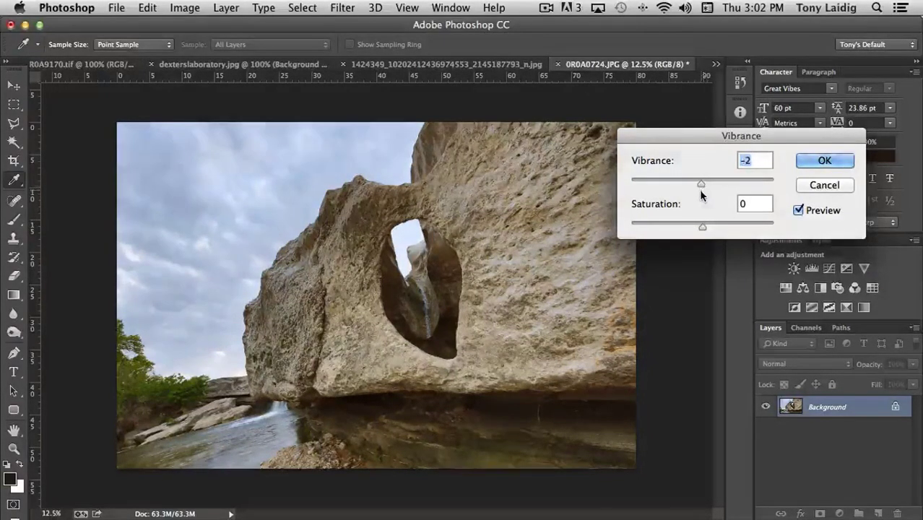
Step: Try saturation +14 together with vibrance +26, and discard the Vibrance adjustment
mouse_move(700, 228)
mouse_down()
mouse_move(776, 225)
mouse_move(711, 226)
mouse_up()
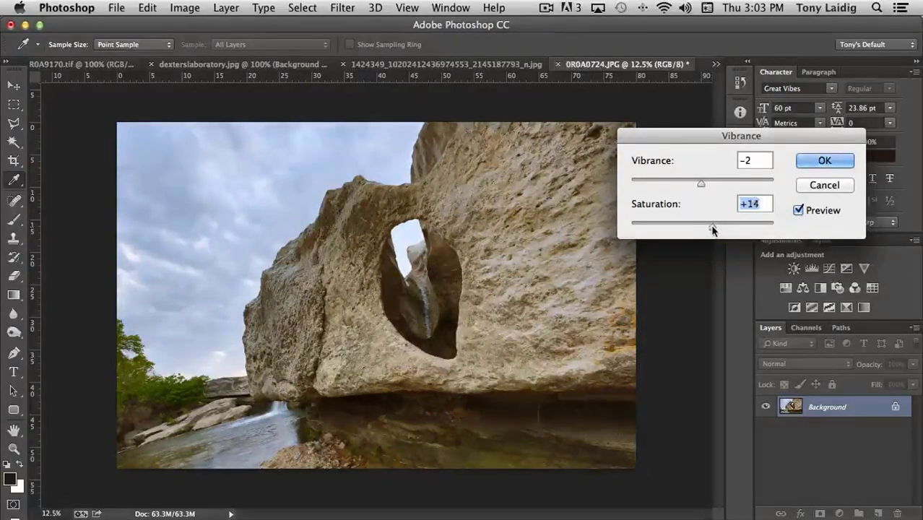
drag(699, 185, 720, 186)
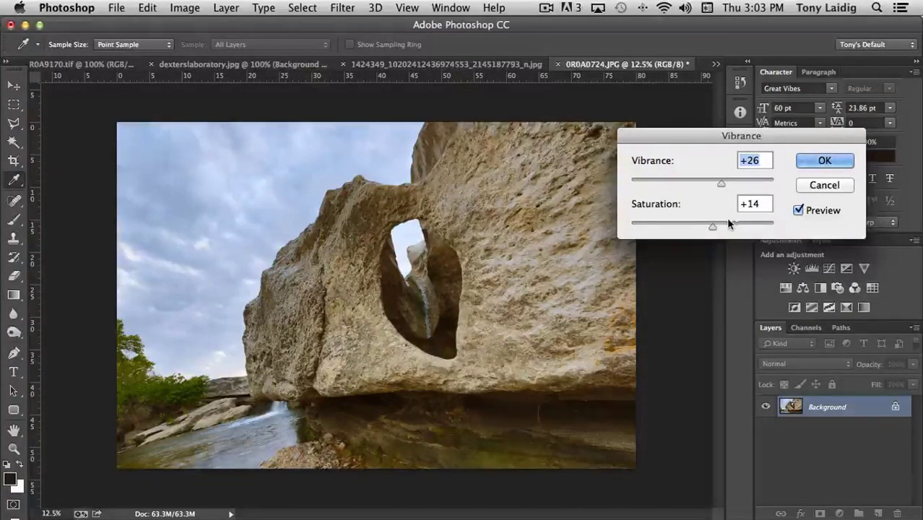
click(824, 185)
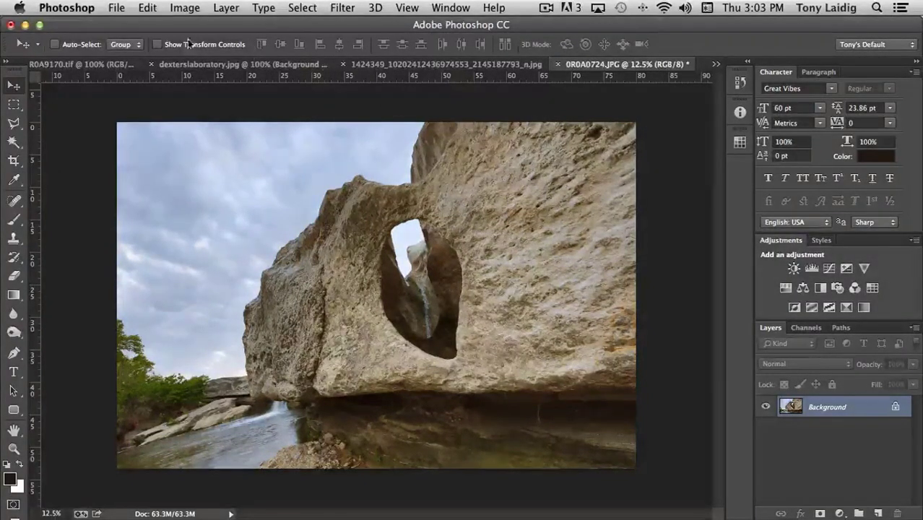
Step: Open the Hue/Saturation adjustment and try master hue shifts of +2 and +84 on the photo
click(185, 8)
mouse_move(216, 47)
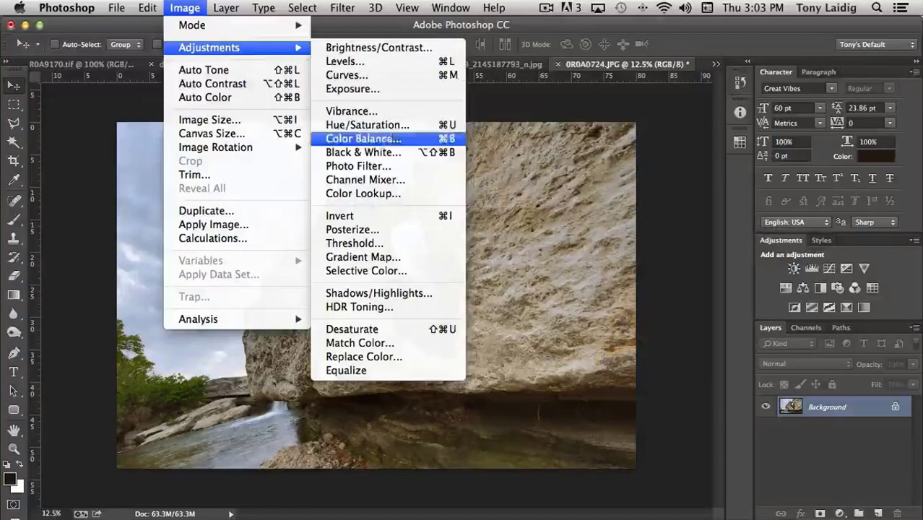
click(391, 124)
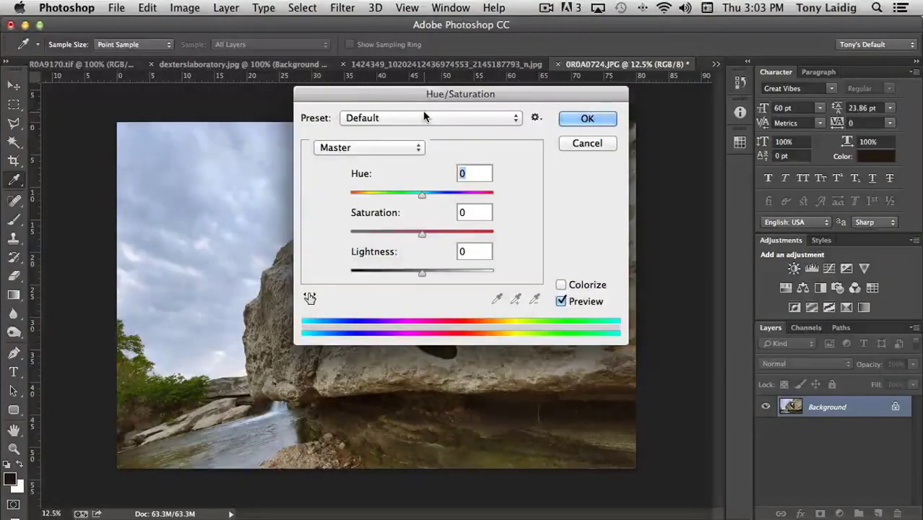
drag(416, 94, 599, 96)
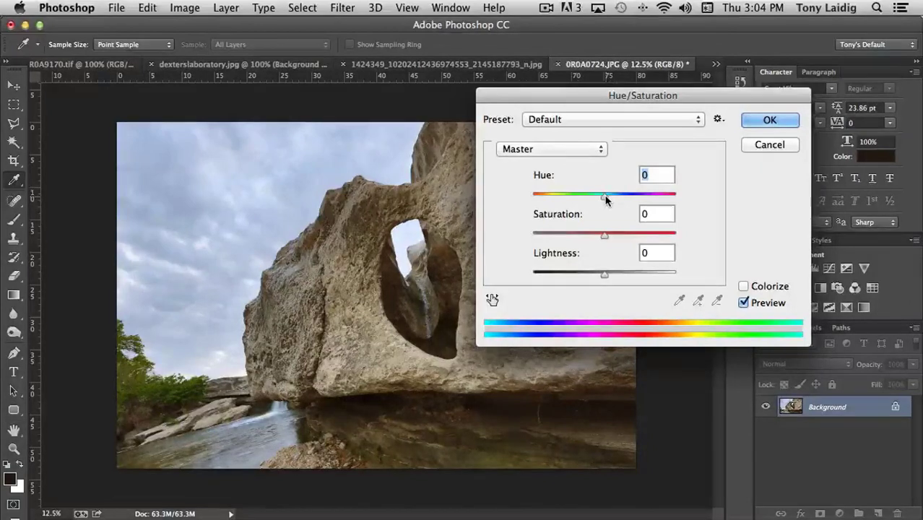
key(Up)
key(Up)
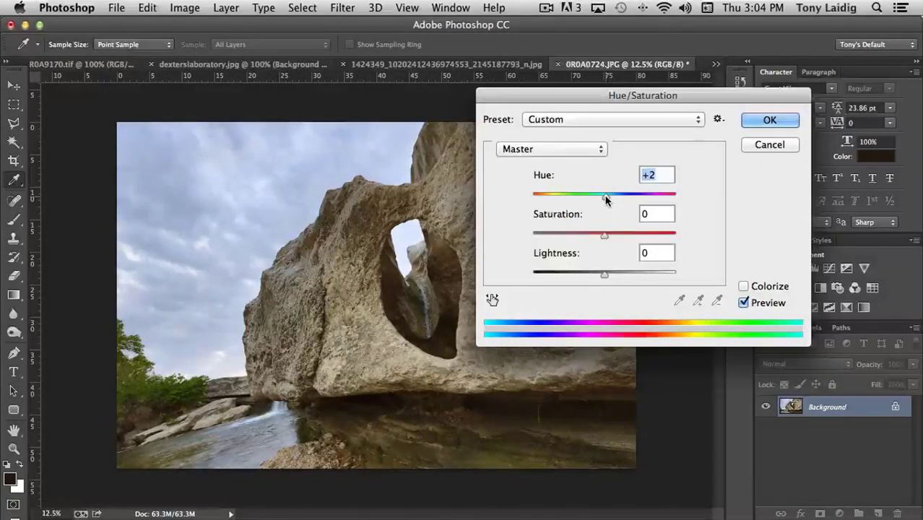
drag(605, 197, 648, 204)
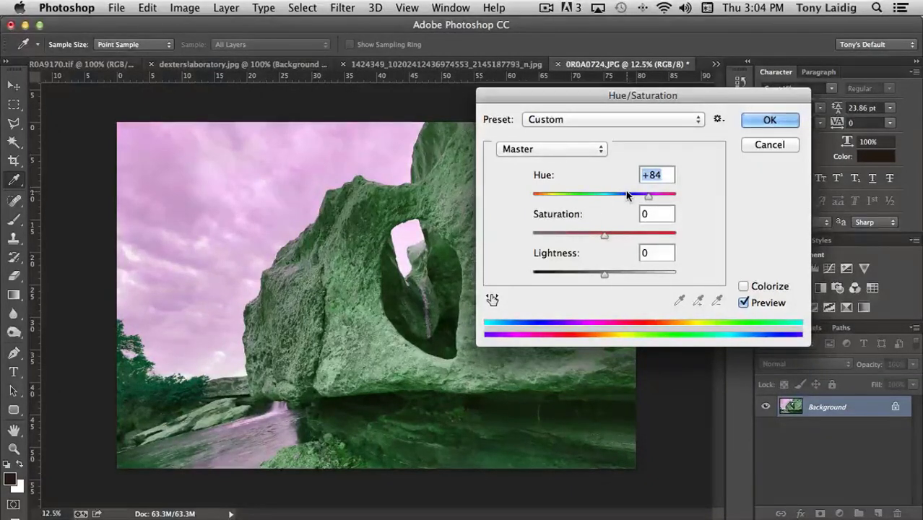
Step: Check the available color ranges, keep Master, and try saturation +27 with lightness 0
click(554, 148)
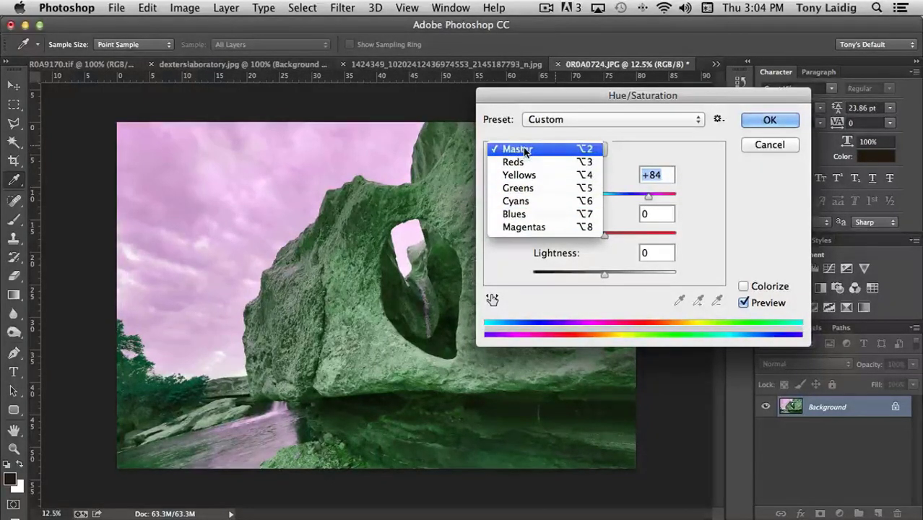
click(646, 144)
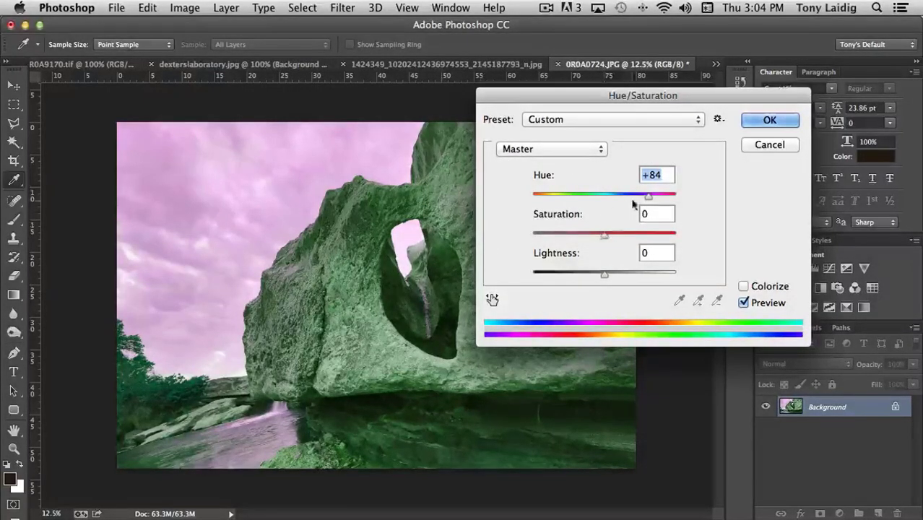
drag(603, 236, 624, 236)
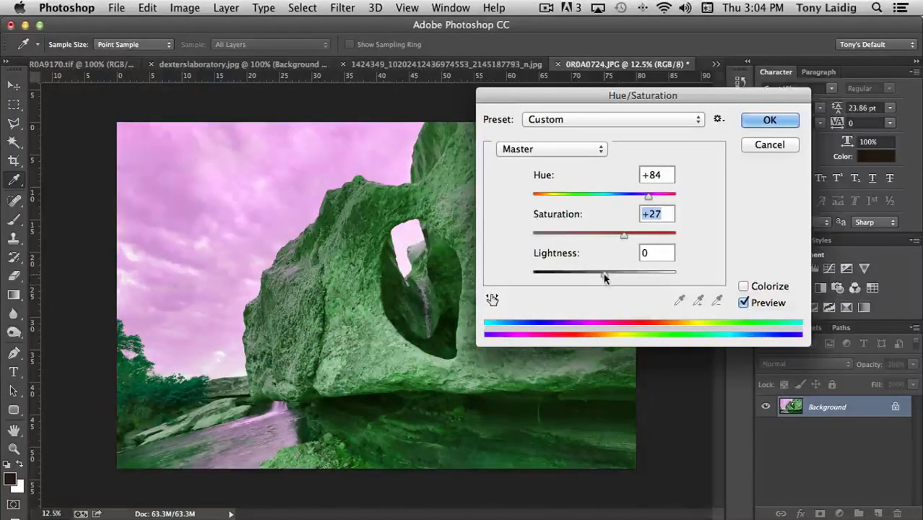
mouse_move(605, 273)
mouse_down()
mouse_move(626, 273)
mouse_move(570, 279)
mouse_move(605, 277)
mouse_up()
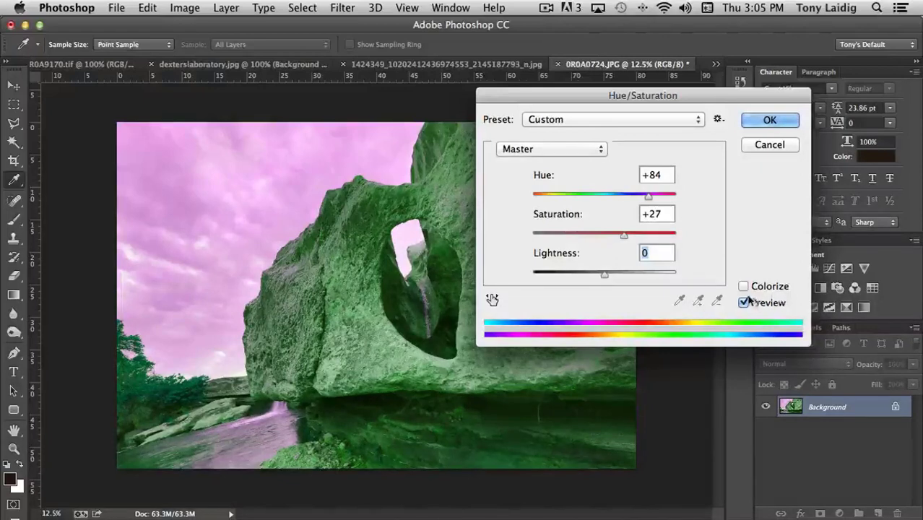
Step: Colorize the photo and try hues 335 and 310, then hue 38 with saturation 53
click(744, 287)
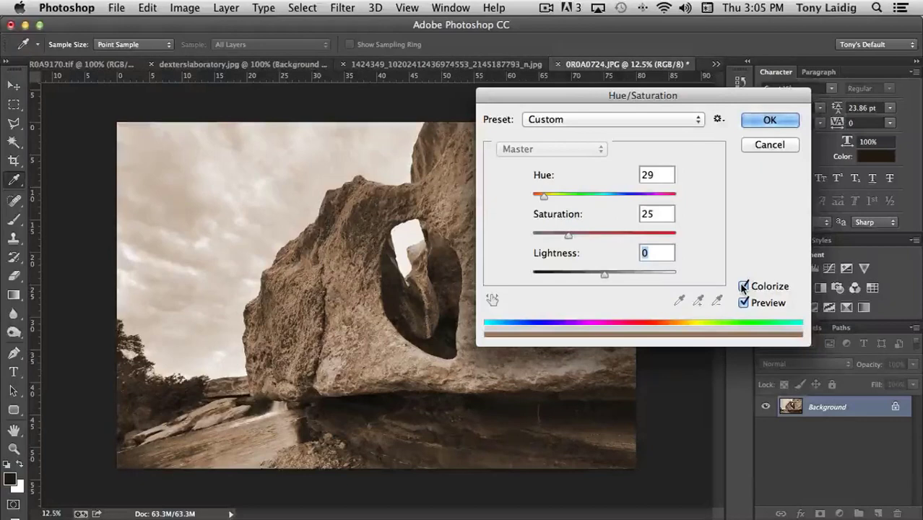
click(544, 200)
drag(545, 199, 666, 202)
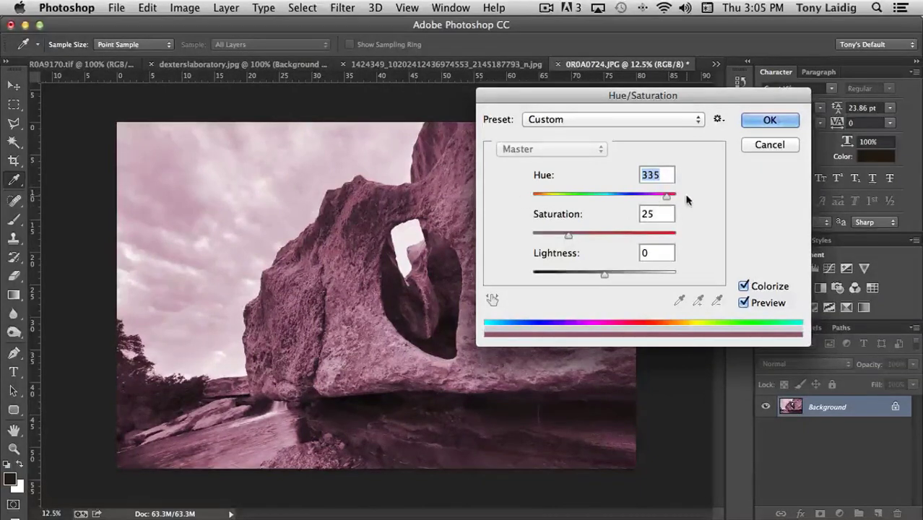
mouse_move(660, 201)
mouse_down()
mouse_move(667, 196)
mouse_move(655, 196)
mouse_up()
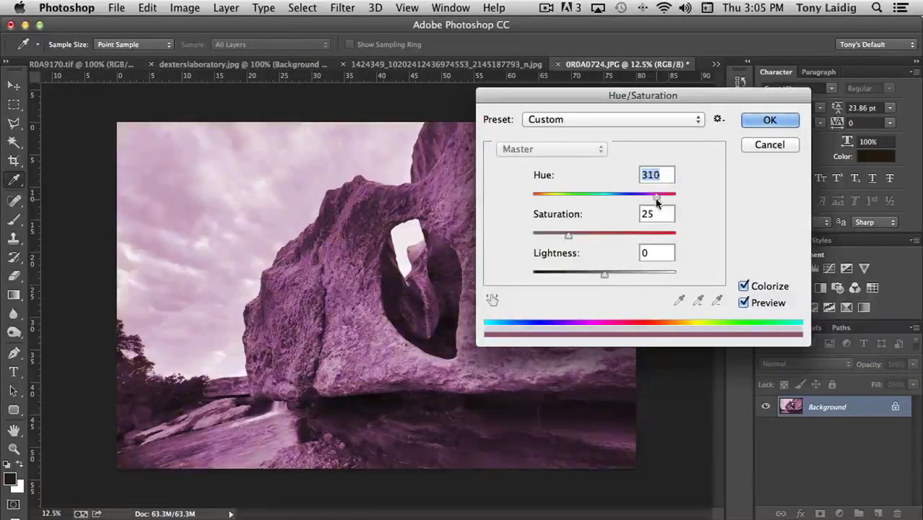
mouse_move(567, 239)
mouse_down()
mouse_move(597, 239)
mouse_move(559, 239)
mouse_up()
drag(659, 197, 608, 241)
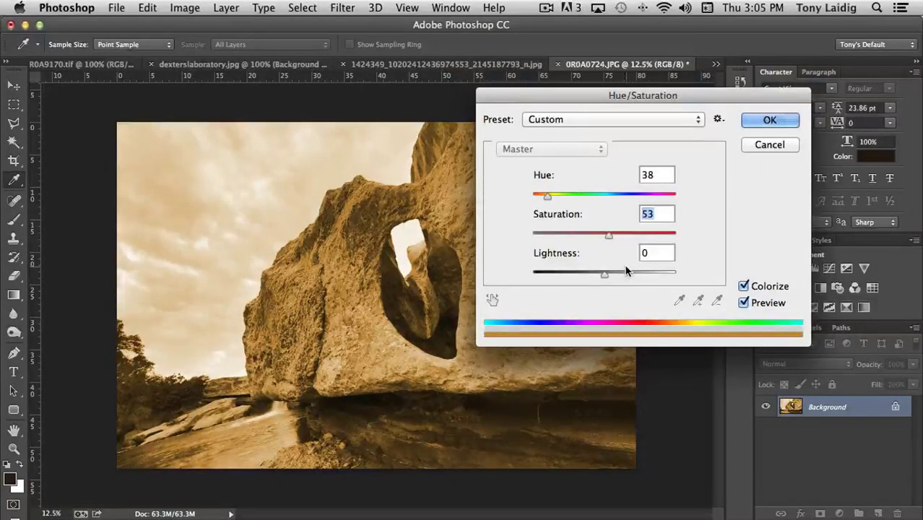
Step: Try the Cyanotype preset of the Hue/Saturation adjustment on the photo
click(641, 119)
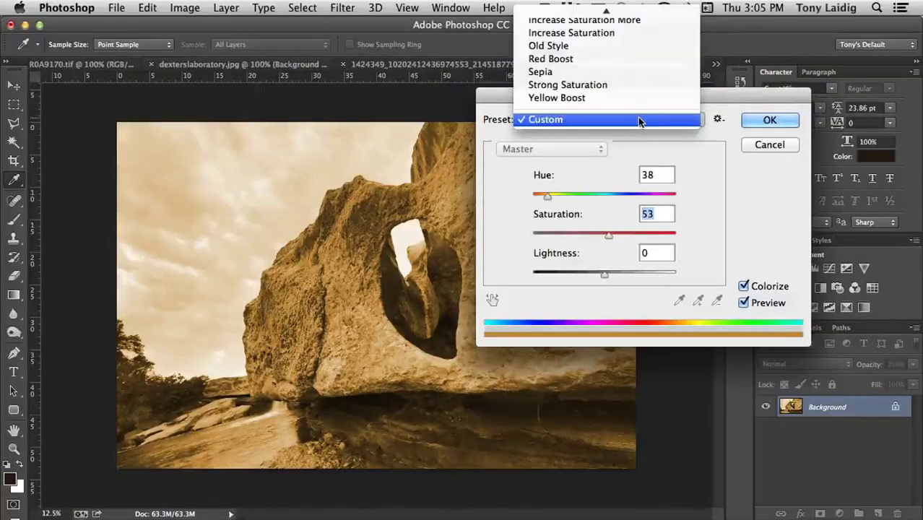
scroll(643, 107, up, 2)
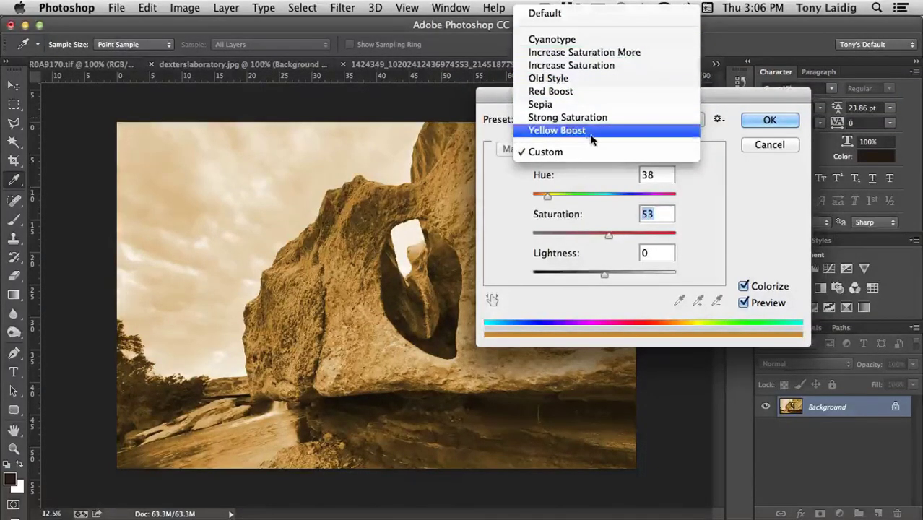
click(553, 44)
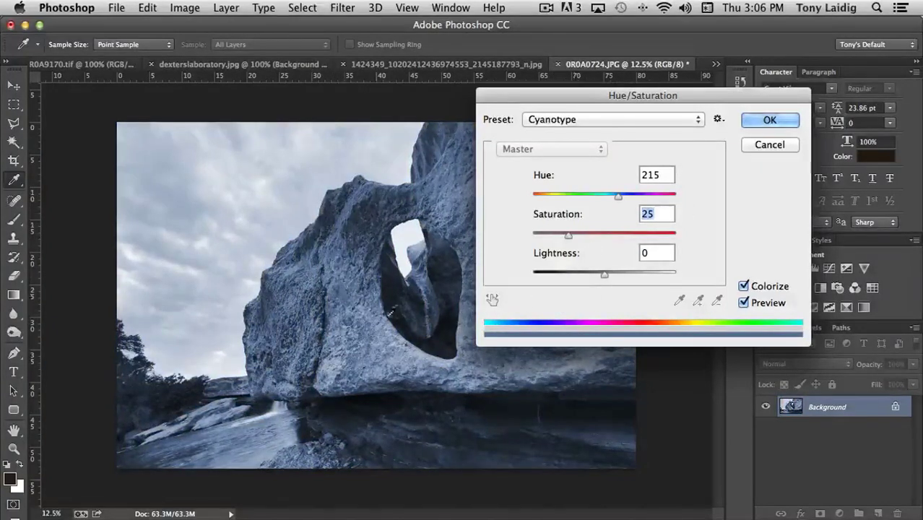
Step: Review the options for saving and loading presets and the preset choices, and discard the Hue/Saturation adjustment
click(719, 119)
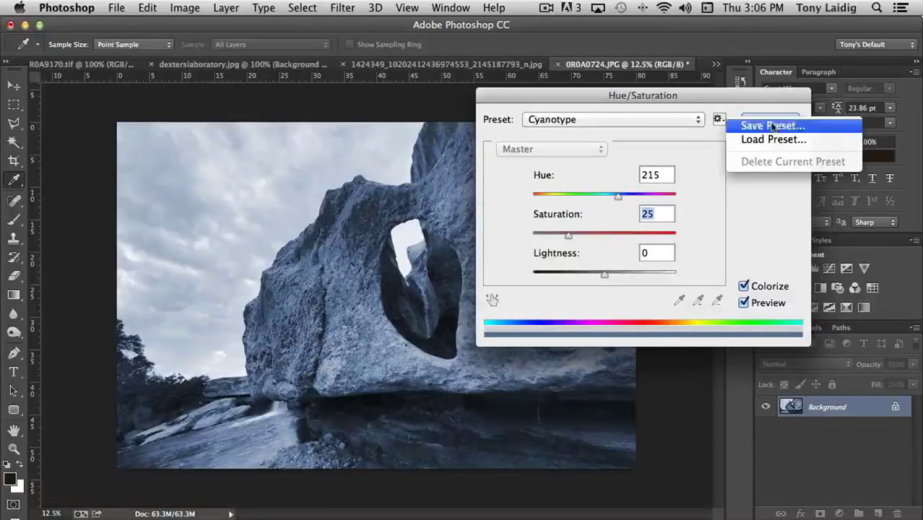
click(731, 224)
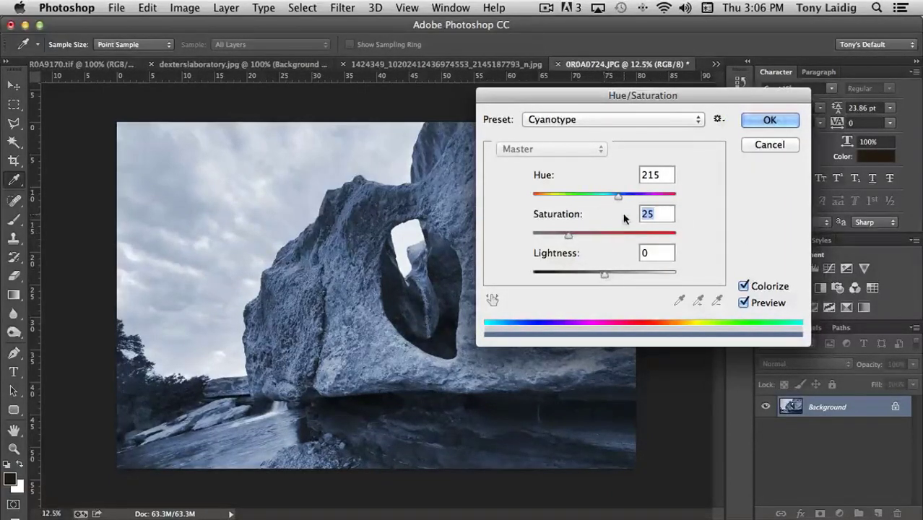
click(719, 120)
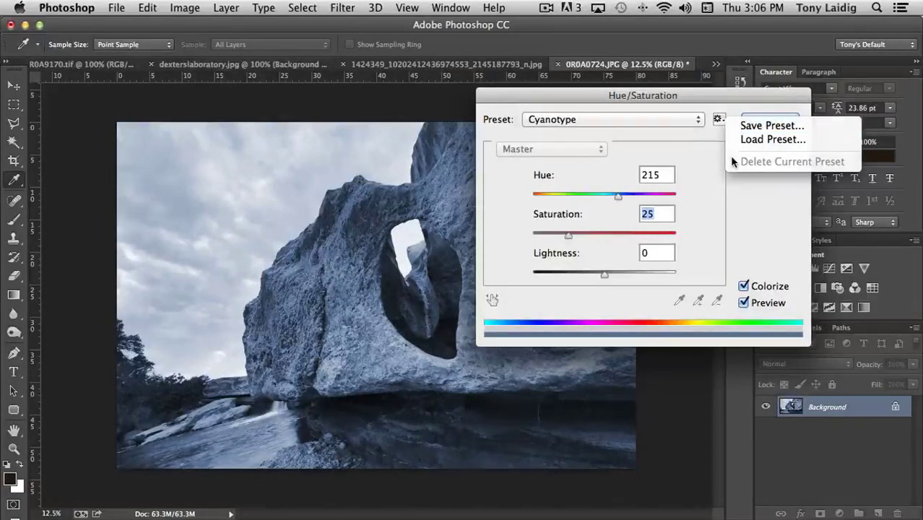
click(603, 129)
click(583, 124)
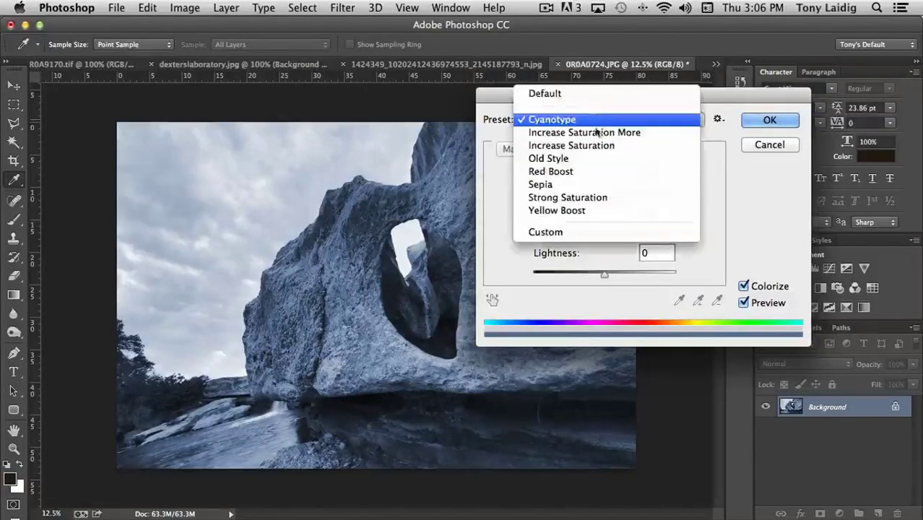
click(738, 204)
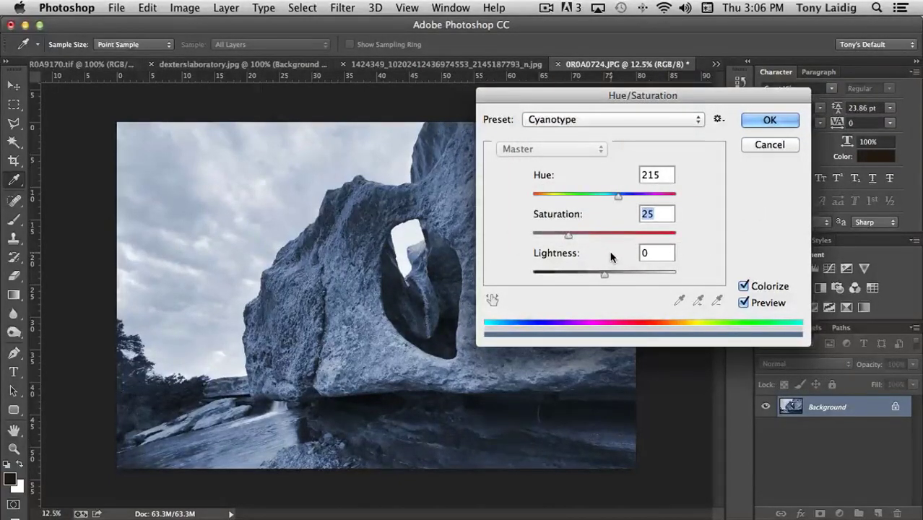
click(768, 145)
Step: Start a Color Balance adjustment on the photo and set the shadows' color levels to 0, +3 and +20
click(186, 8)
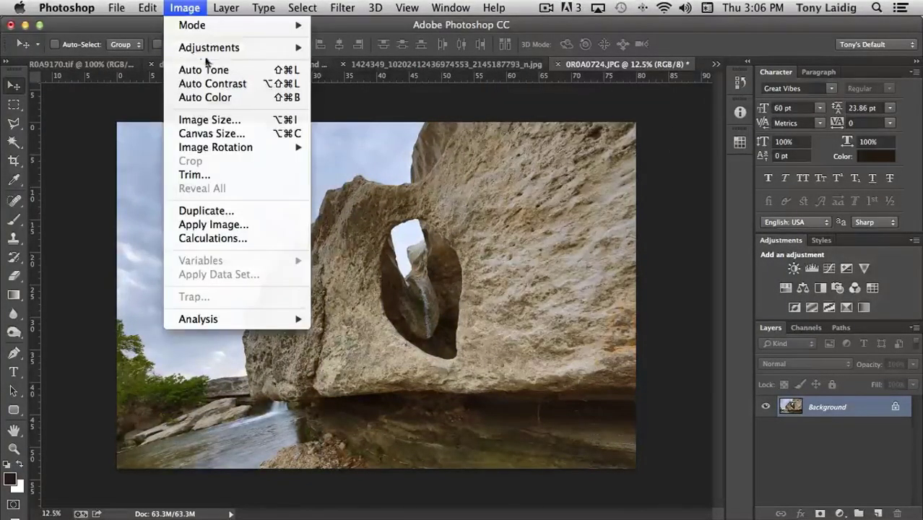
mouse_move(210, 52)
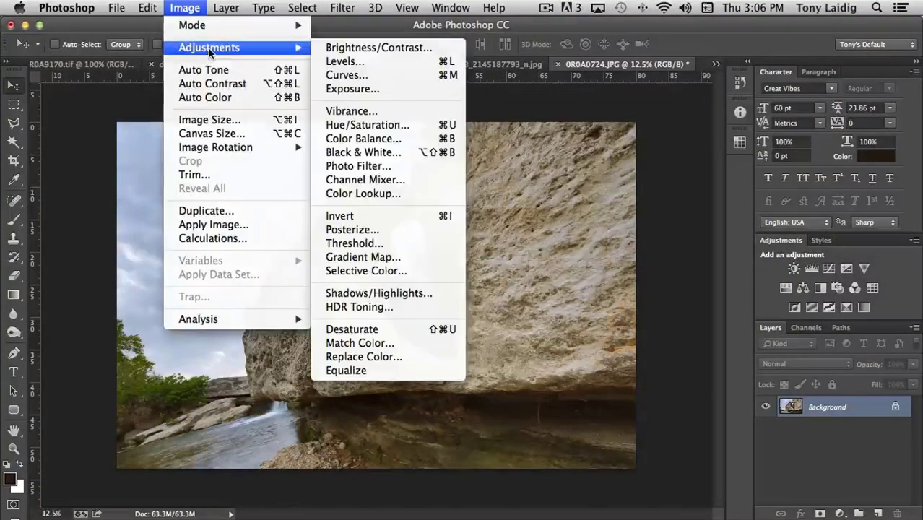
click(422, 138)
drag(455, 162, 672, 115)
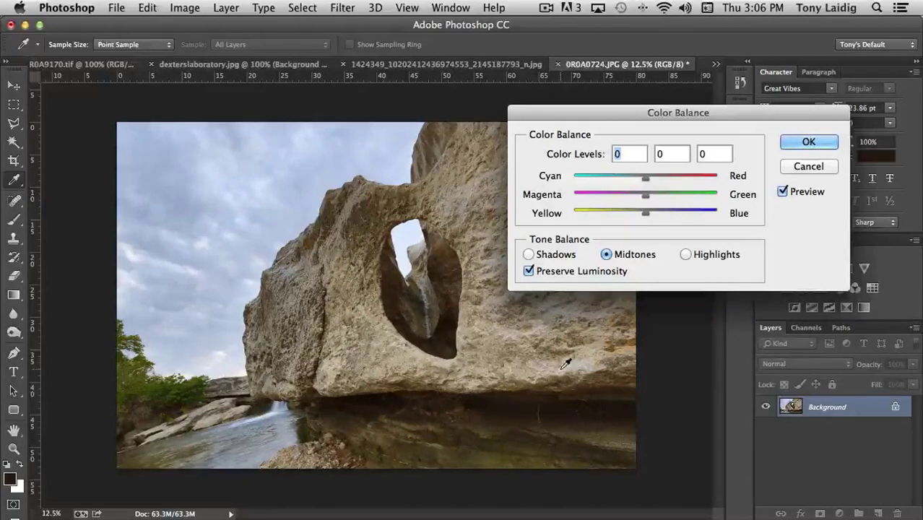
click(530, 253)
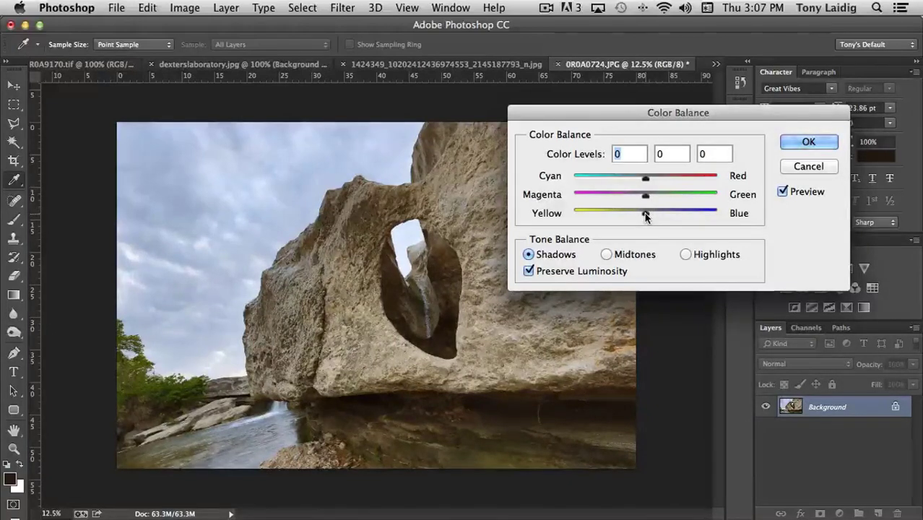
drag(644, 213, 613, 215)
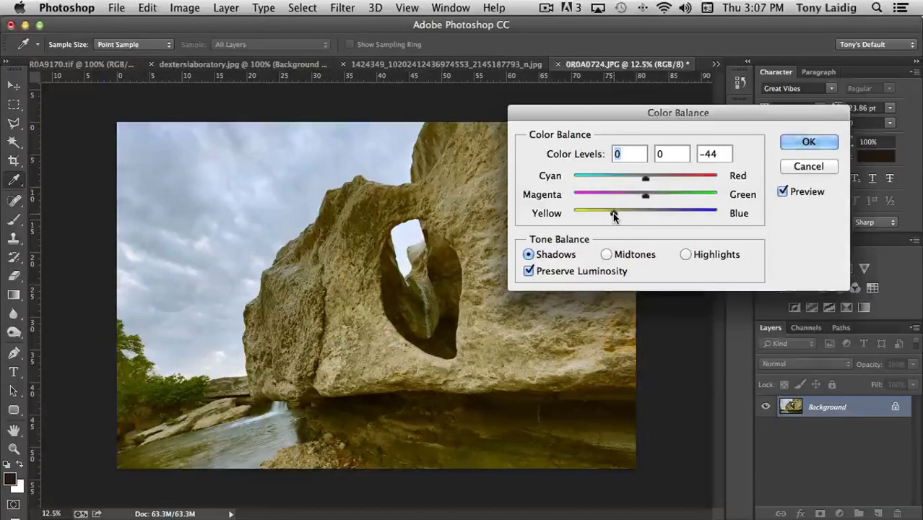
drag(612, 213, 645, 180)
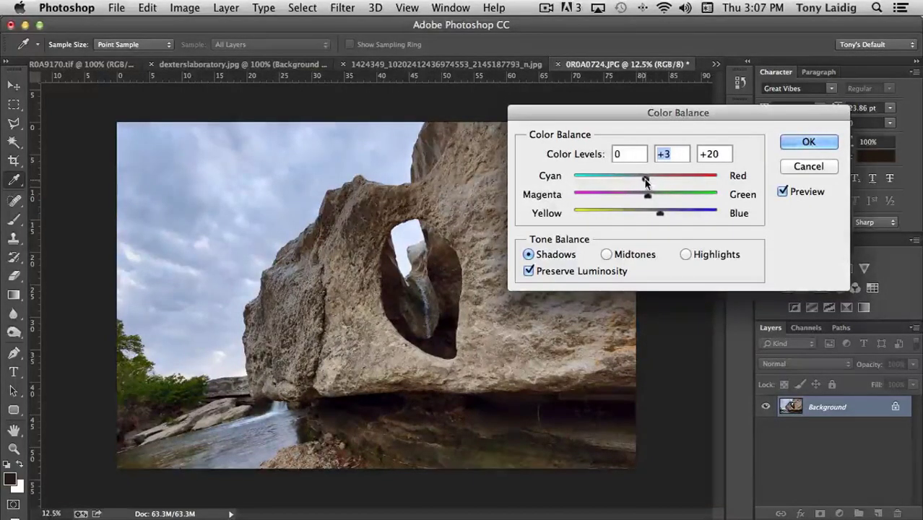
Step: Adjust the highlights' color balance, set the midtones' color levels to 0, -2 and +12, and apply the adjustment
click(685, 255)
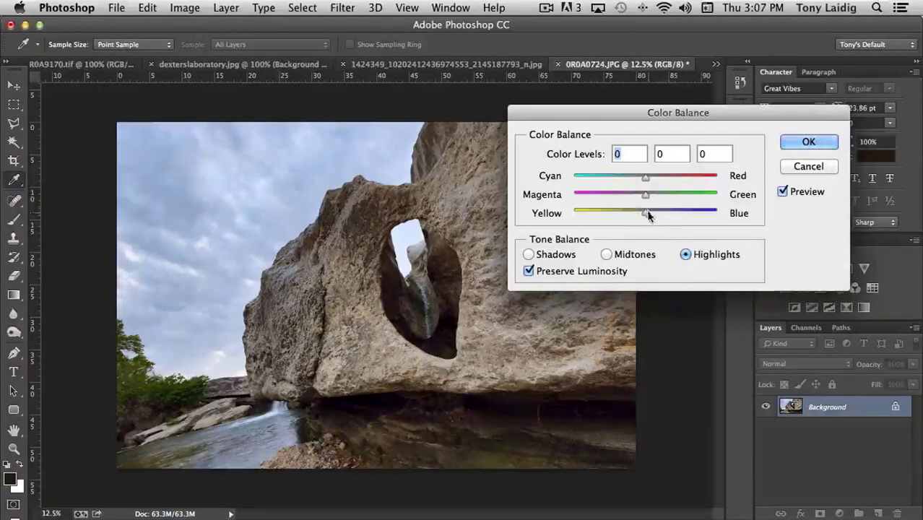
drag(646, 215, 644, 178)
click(606, 254)
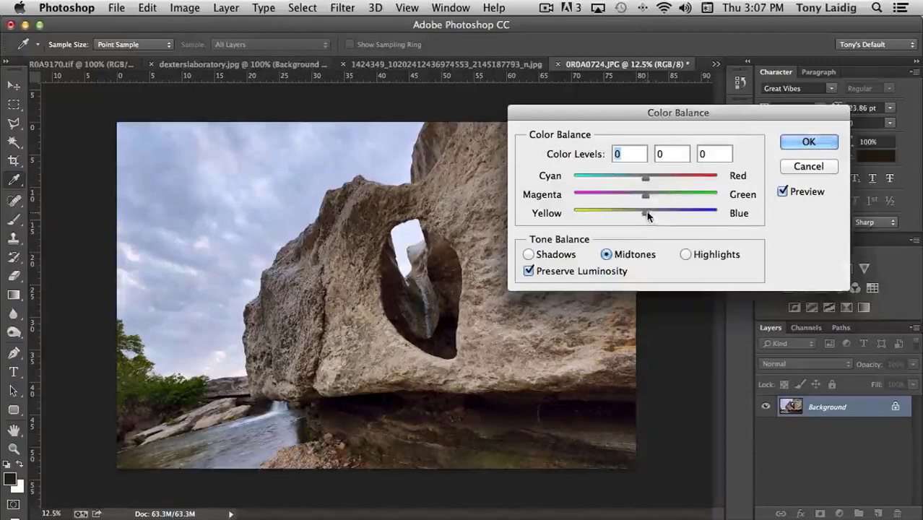
mouse_move(646, 213)
mouse_down()
mouse_move(634, 199)
mouse_move(644, 199)
mouse_up()
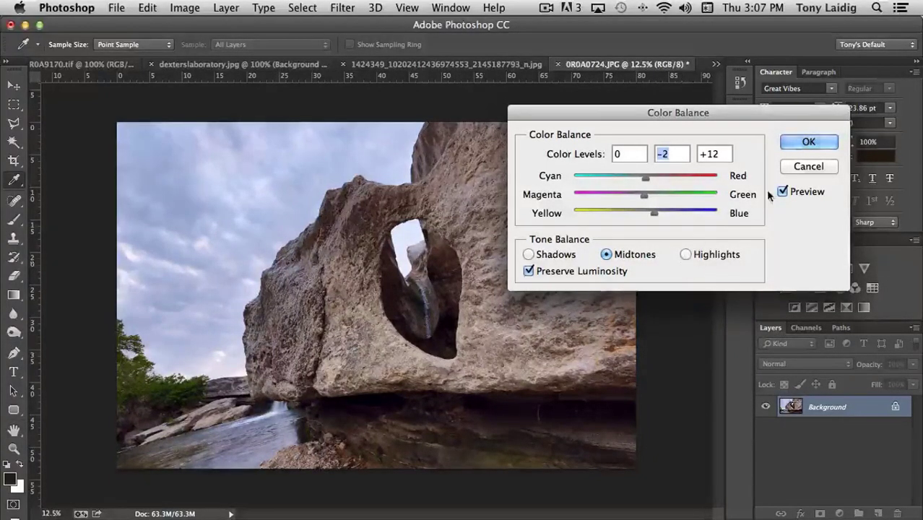
click(809, 141)
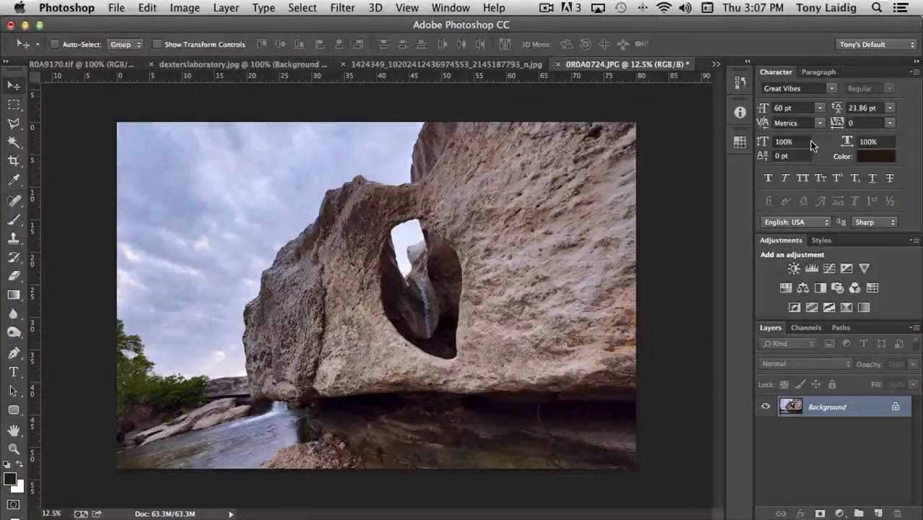
Step: Try a Black & White conversion with cyans at 249% and then -122%, reds at -4% and yellows at 66%
click(185, 8)
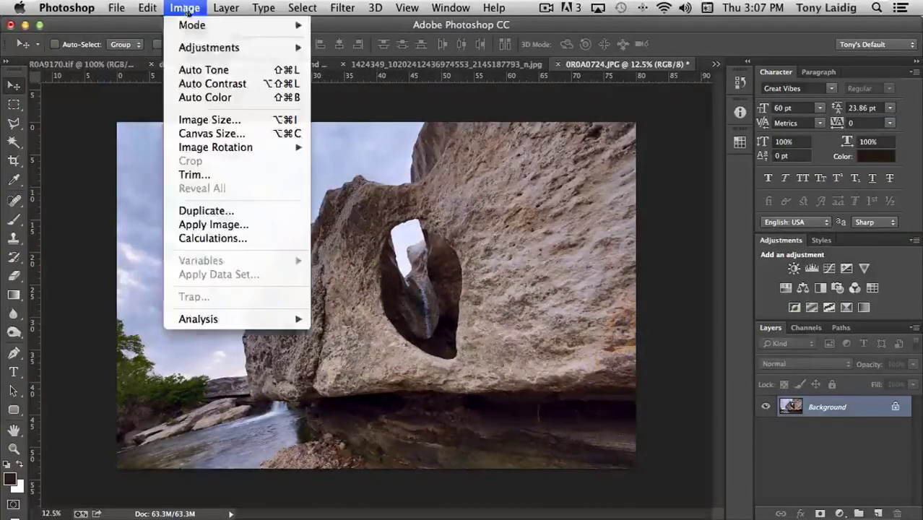
mouse_move(213, 48)
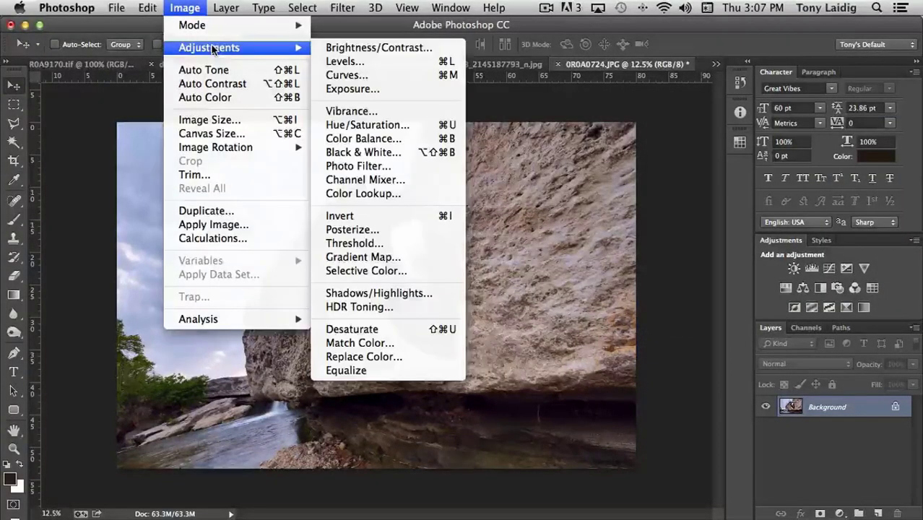
click(399, 155)
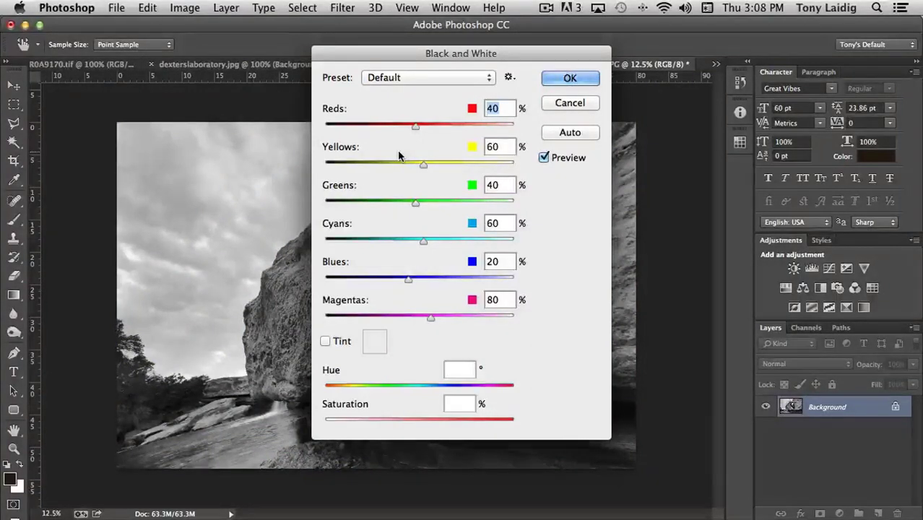
drag(414, 59, 688, 83)
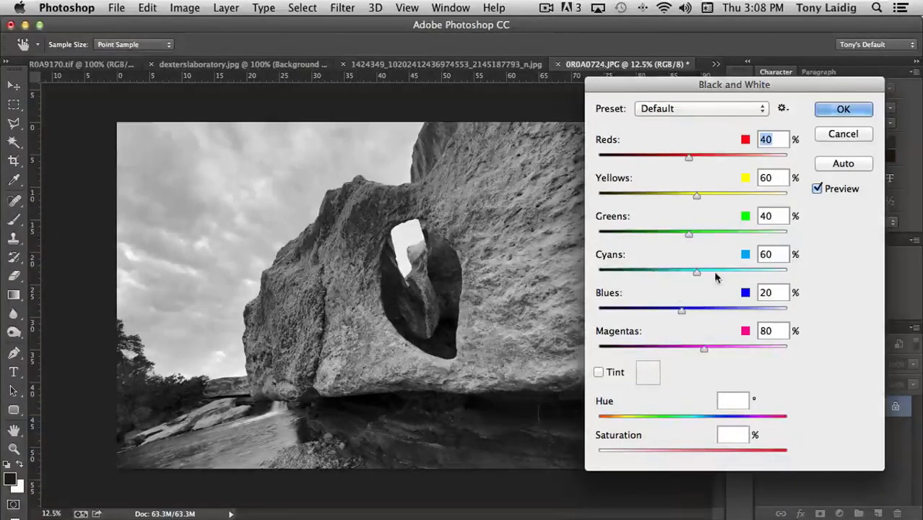
drag(696, 273, 770, 271)
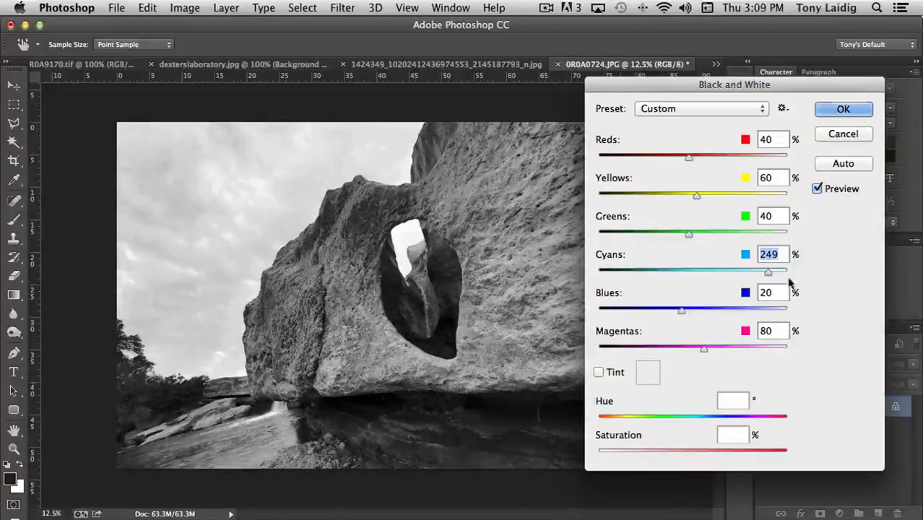
drag(767, 272, 627, 273)
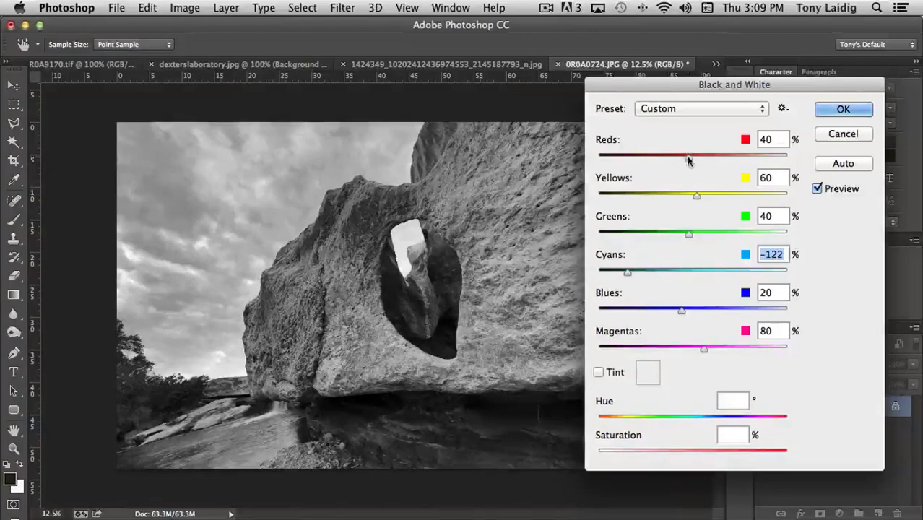
mouse_move(687, 161)
mouse_down()
mouse_move(745, 159)
mouse_move(662, 160)
mouse_move(672, 164)
mouse_up()
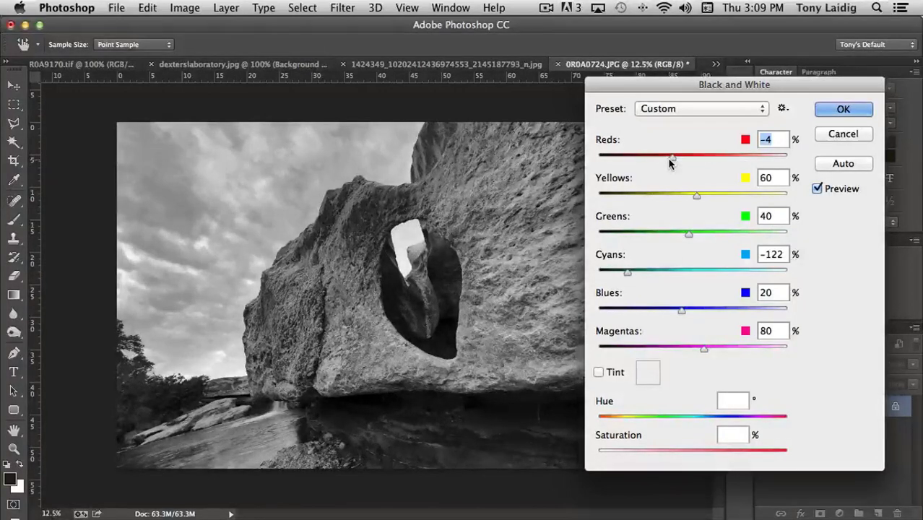
mouse_move(696, 195)
mouse_down()
mouse_move(667, 198)
mouse_move(696, 198)
mouse_up()
Step: Try the High Contrast Blue Filter preset of the Black & White adjustment
click(676, 109)
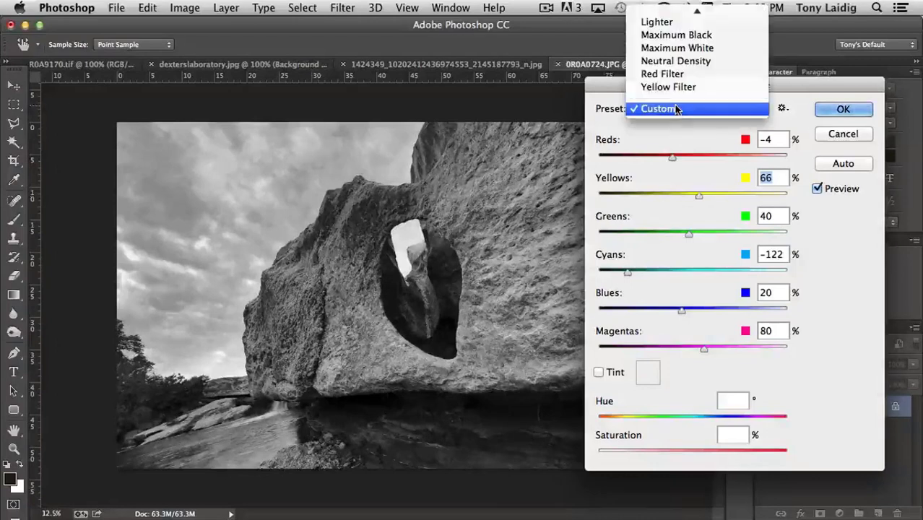
scroll(678, 105, up, 3)
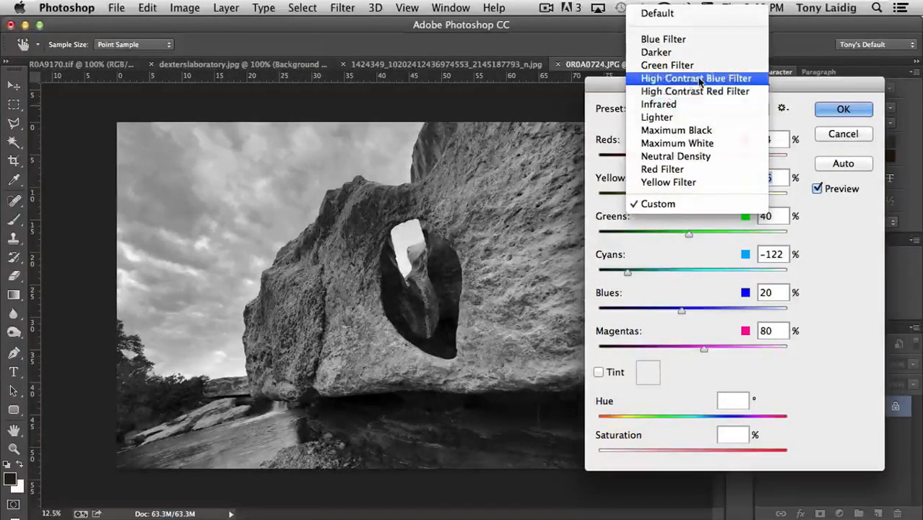
click(697, 79)
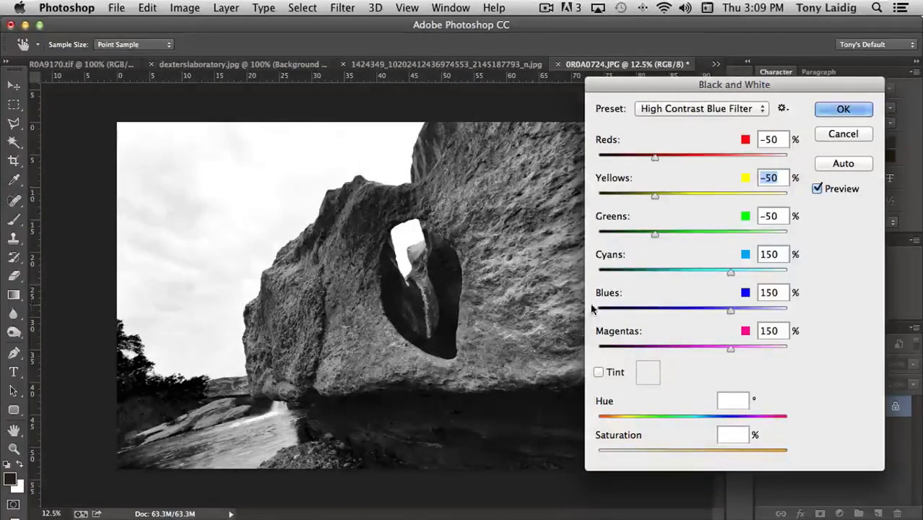
Step: Try the Infrared preset with yellows at 51% and blues at -86%, and discard the Black & White adjustment
click(685, 109)
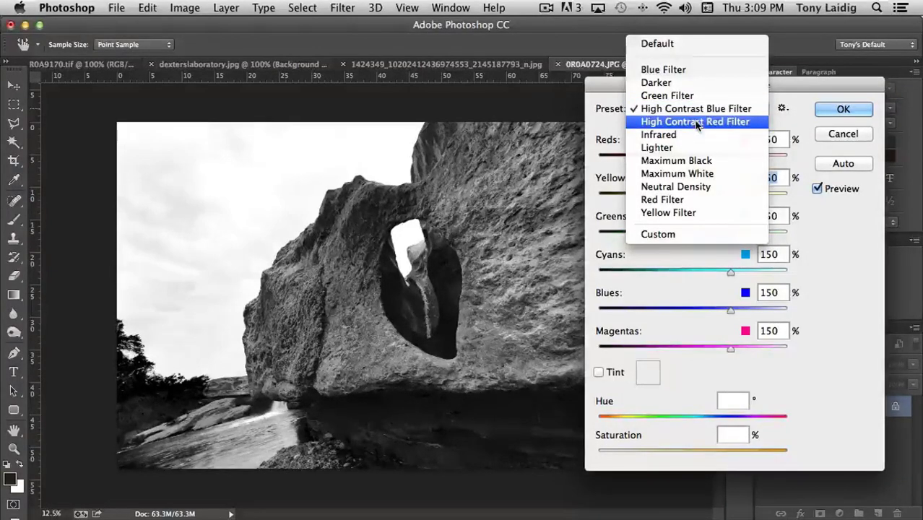
click(677, 135)
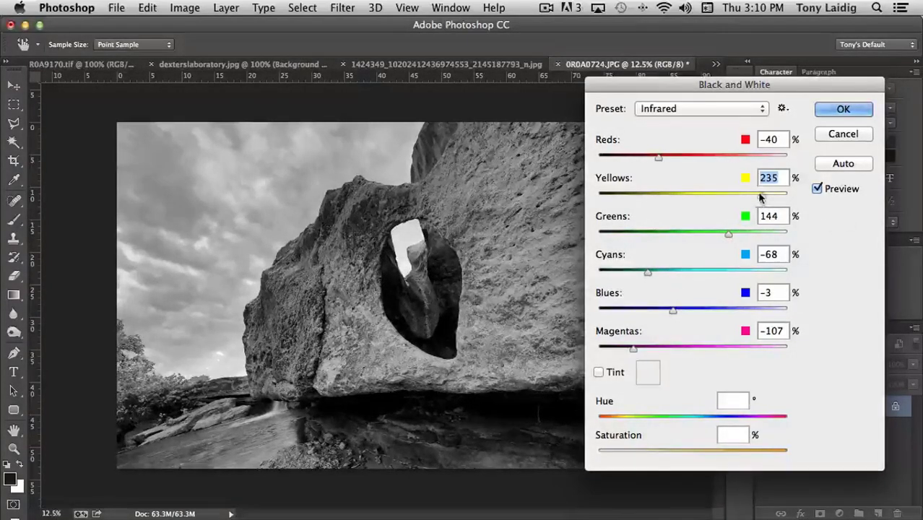
drag(762, 196, 693, 199)
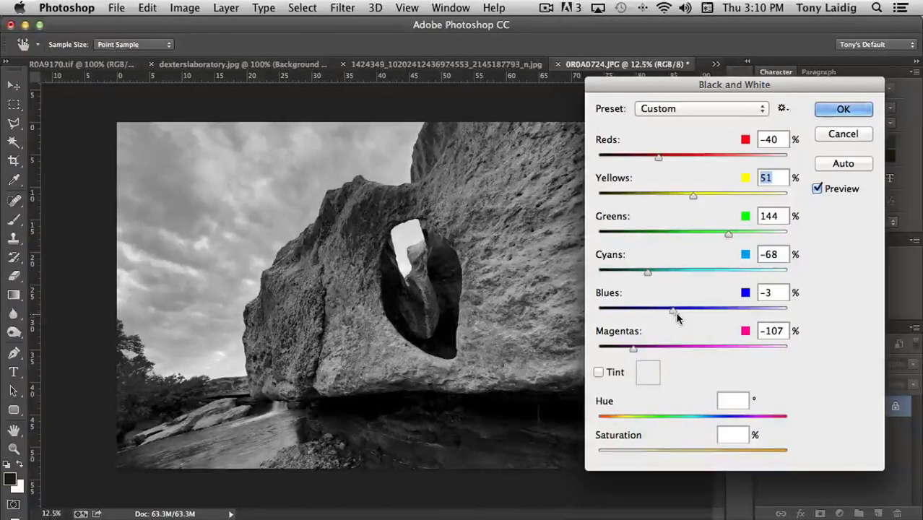
drag(672, 310, 641, 313)
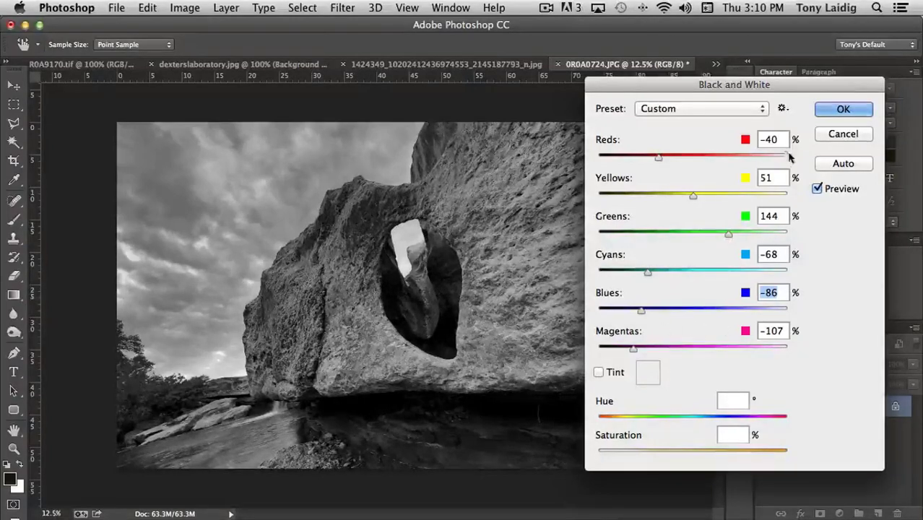
click(842, 133)
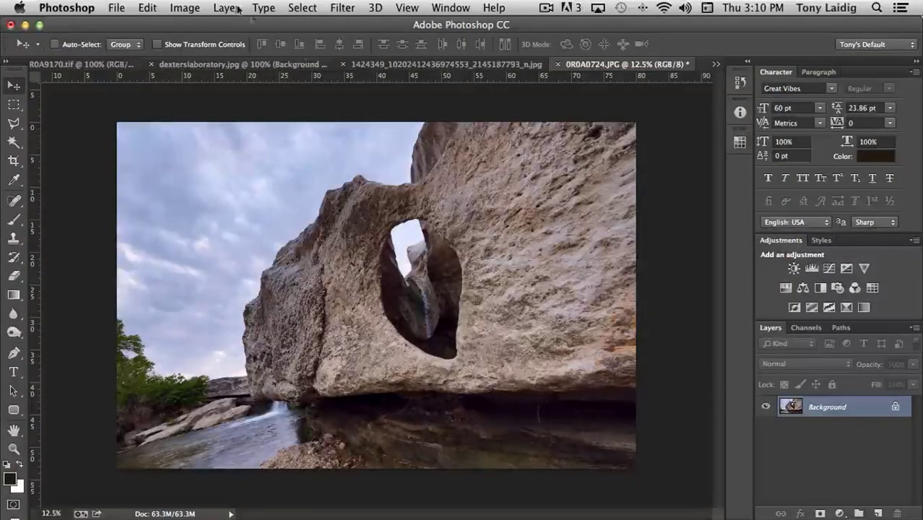
Step: Start a Photo Filter adjustment on the photo, choose Cooling Filter (82), and show the other available filters
click(181, 9)
mouse_move(195, 49)
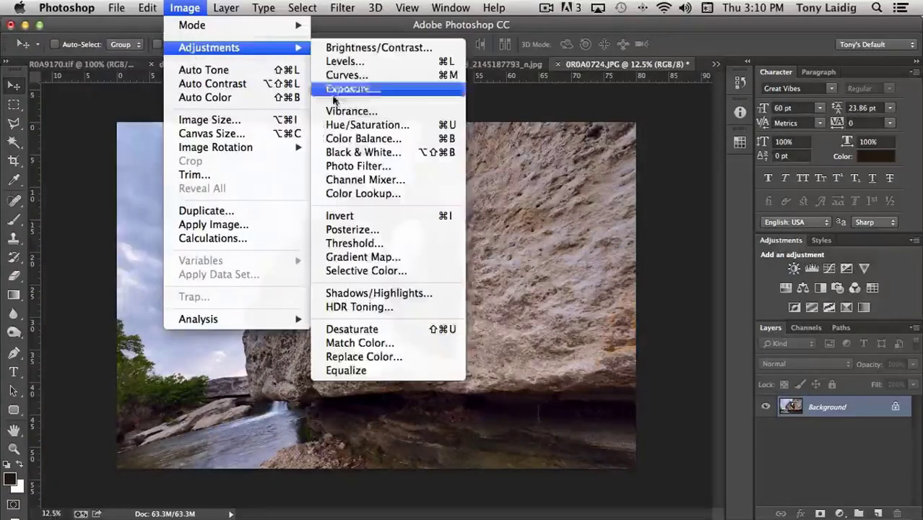
click(387, 167)
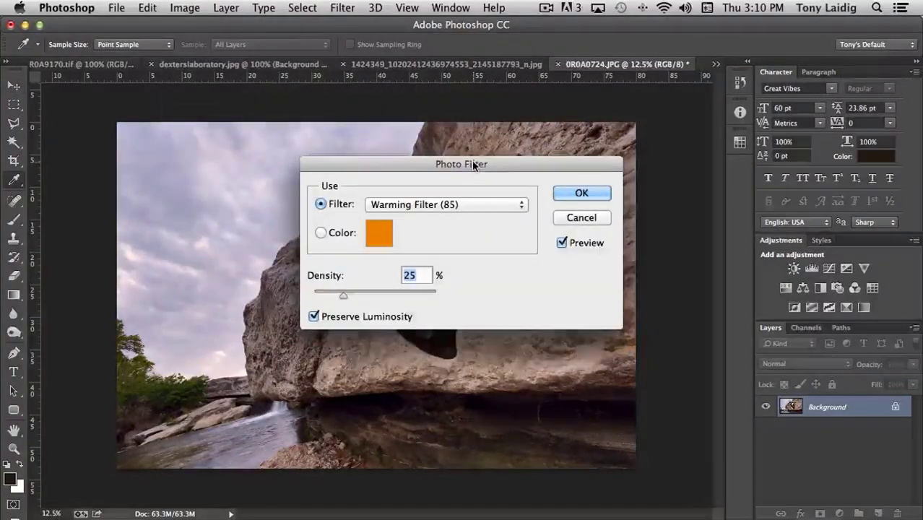
drag(474, 165, 722, 170)
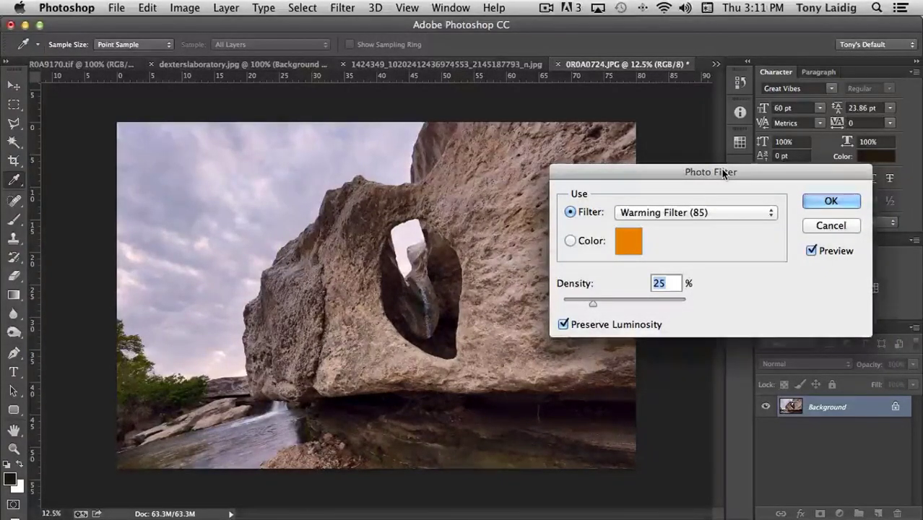
click(712, 214)
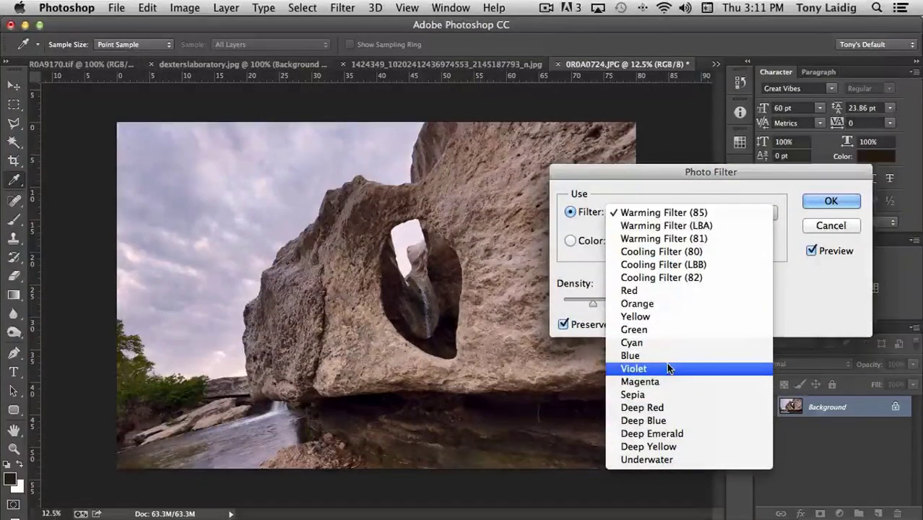
click(677, 279)
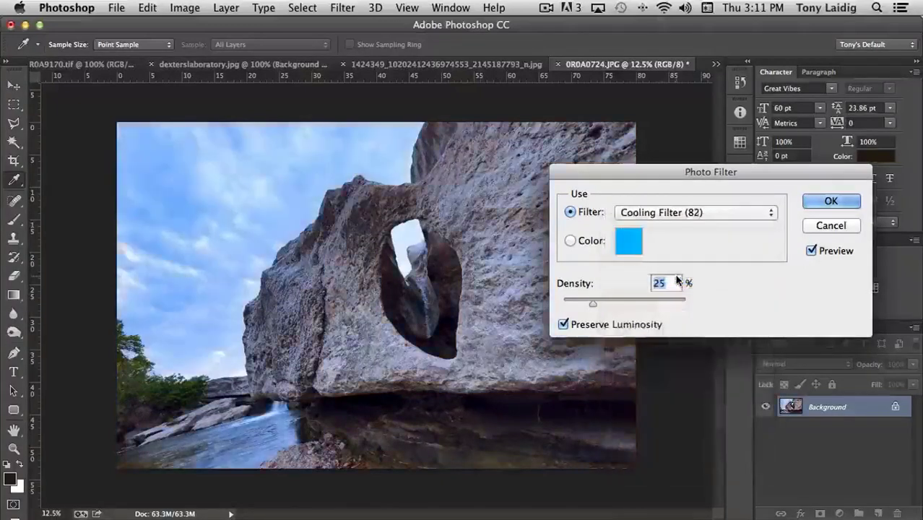
click(695, 215)
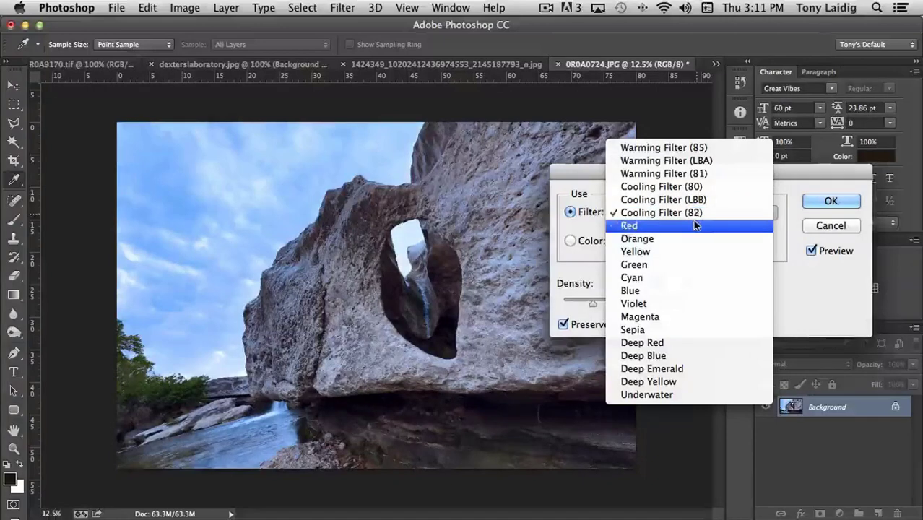
Step: Try the Green filter, Deep Red at 12% density, and Cooling Filter (82) on the photo
click(649, 264)
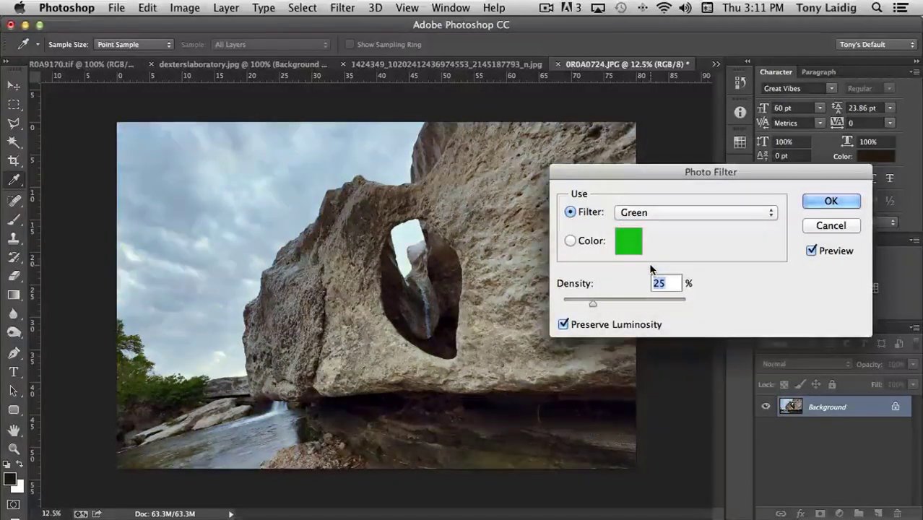
click(670, 212)
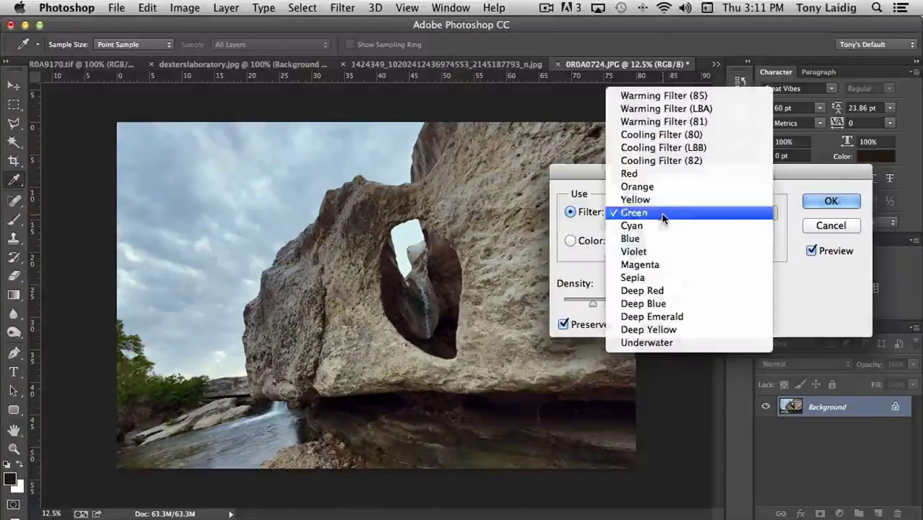
click(668, 296)
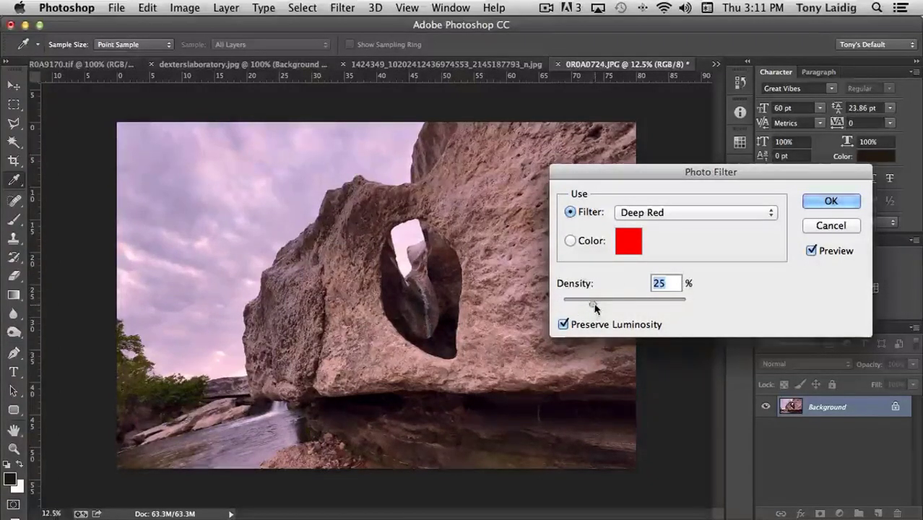
mouse_move(593, 308)
mouse_down()
mouse_move(635, 307)
mouse_move(576, 306)
mouse_up()
click(669, 213)
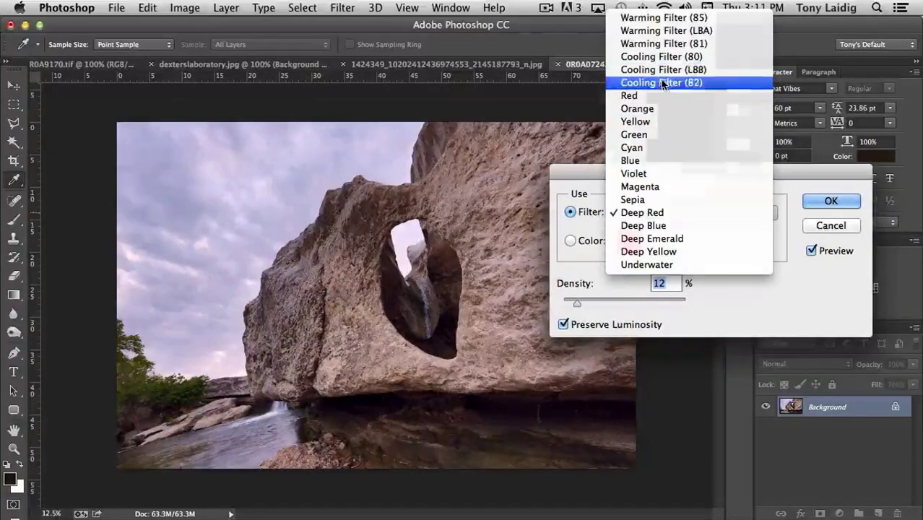
click(661, 83)
Step: Switch the photo filter to Warming Filter (81) and set its density to 23%, trying a stronger 64% first
click(663, 218)
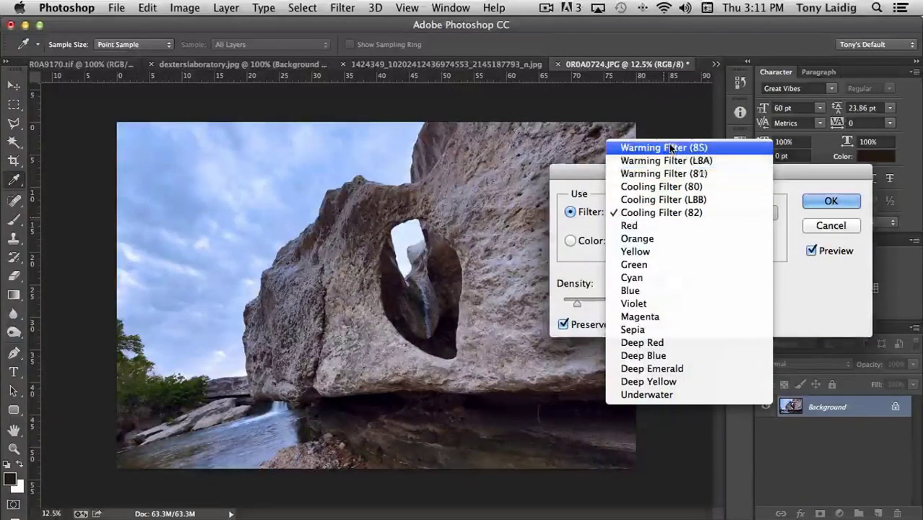
click(664, 173)
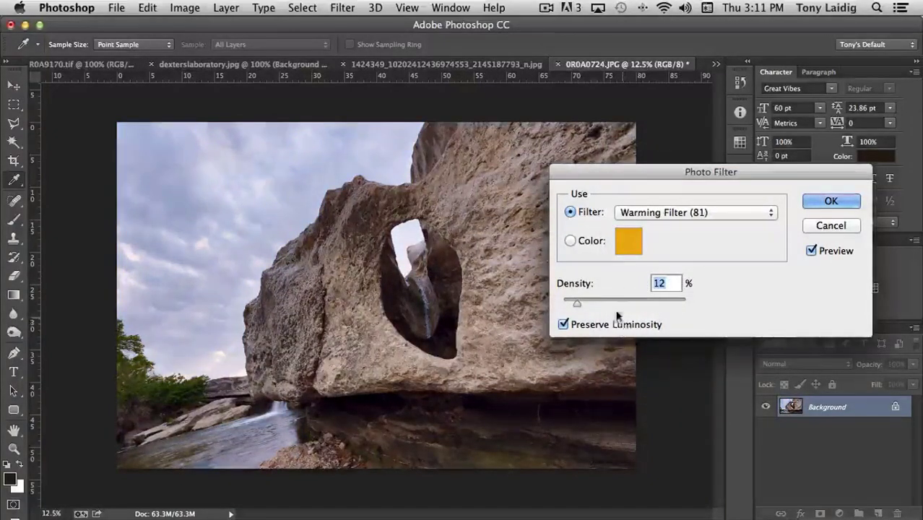
drag(578, 304, 641, 307)
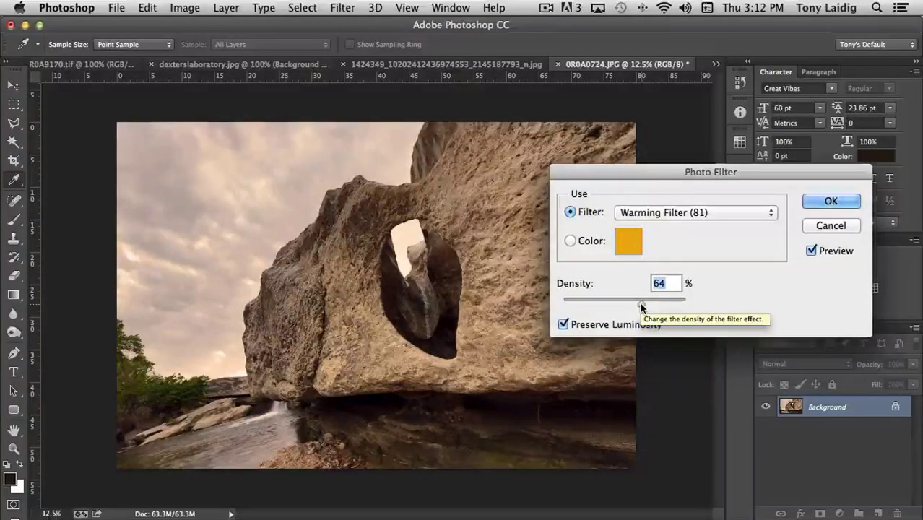
drag(637, 304, 589, 305)
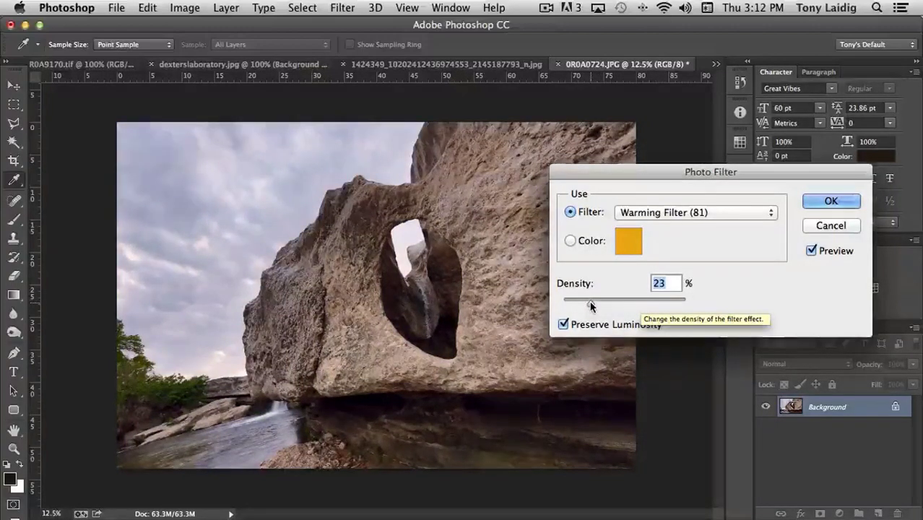
Step: Compare the photo with and without the warming filter preview, and apply the filter
click(812, 250)
click(812, 250)
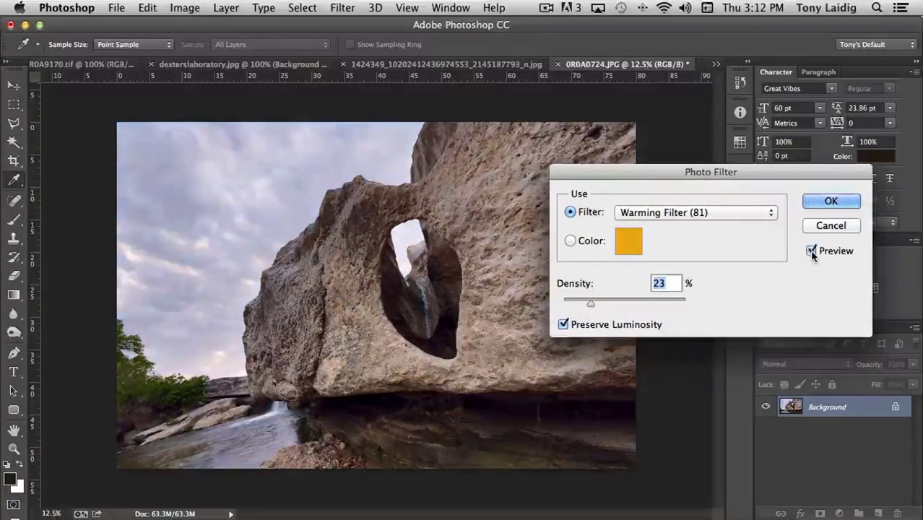
click(811, 251)
click(811, 250)
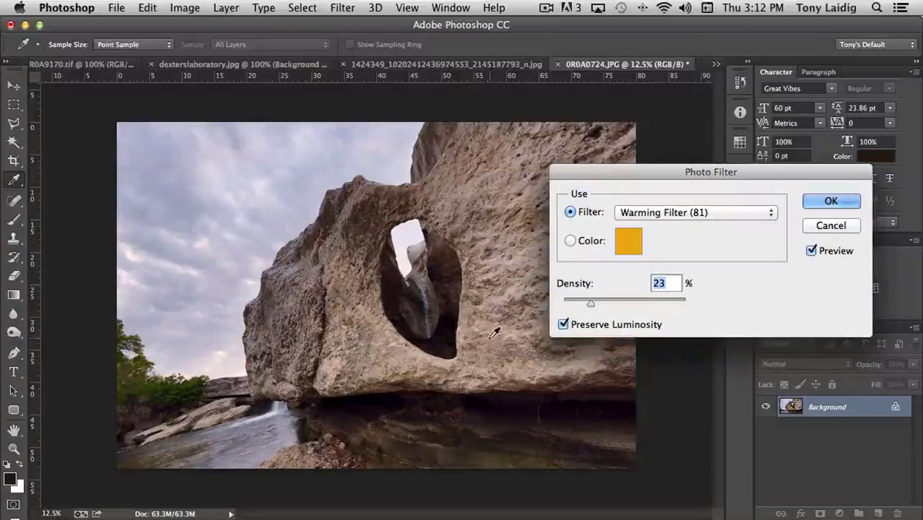
click(811, 250)
click(811, 251)
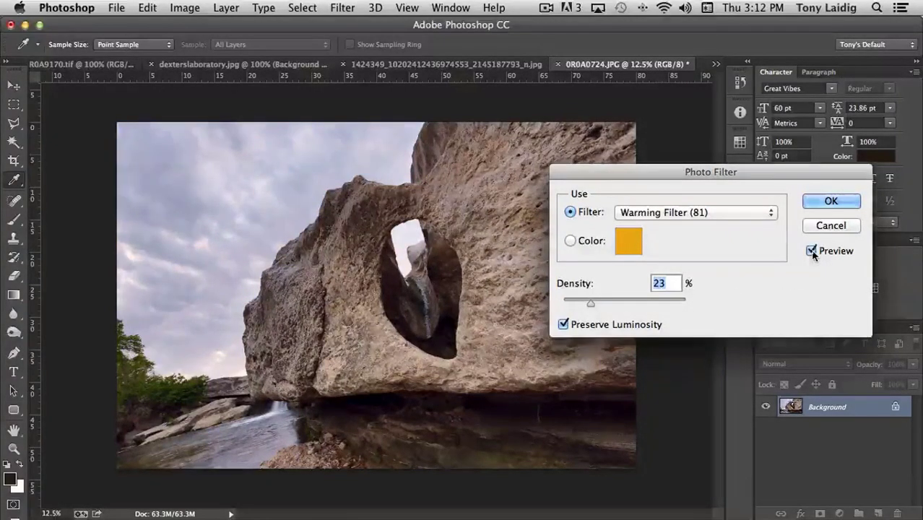
click(831, 200)
key(v)
Step: Try the Channel Mixer's Black & White with Orange Filter (RGB) preset on the photo
click(170, 9)
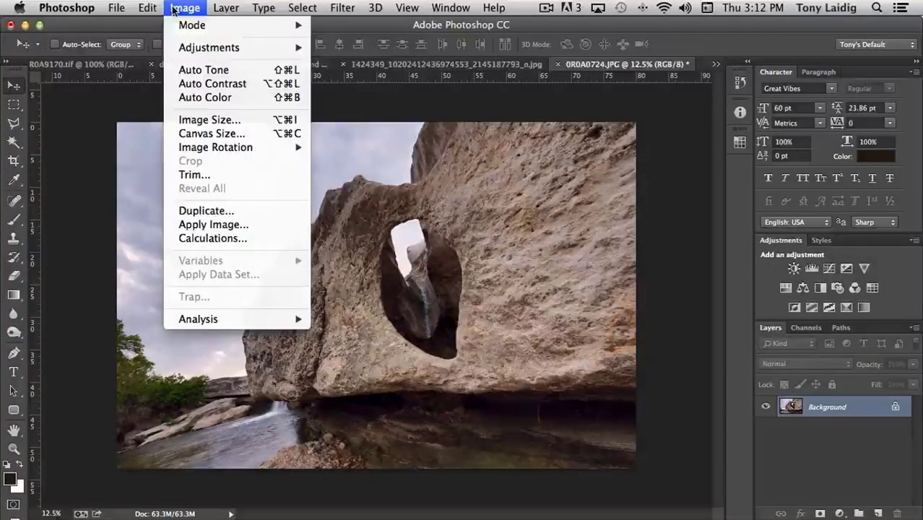
mouse_move(216, 48)
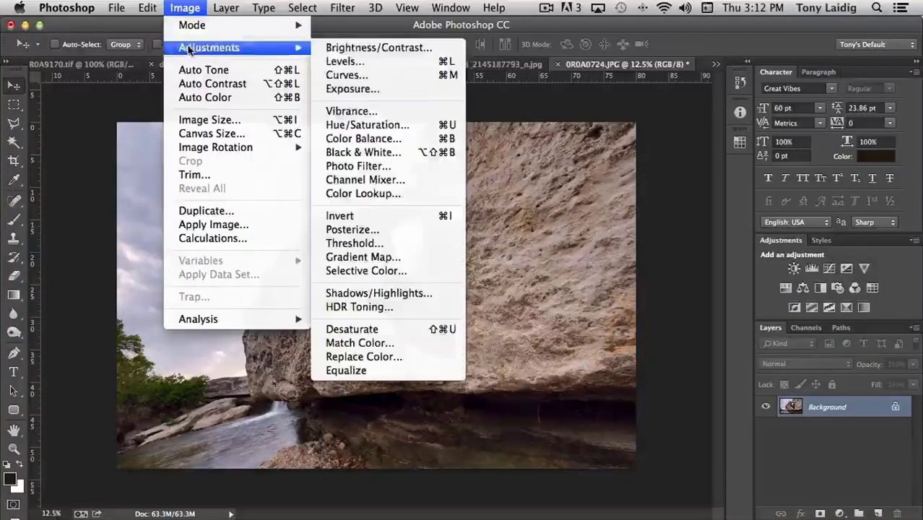
click(396, 182)
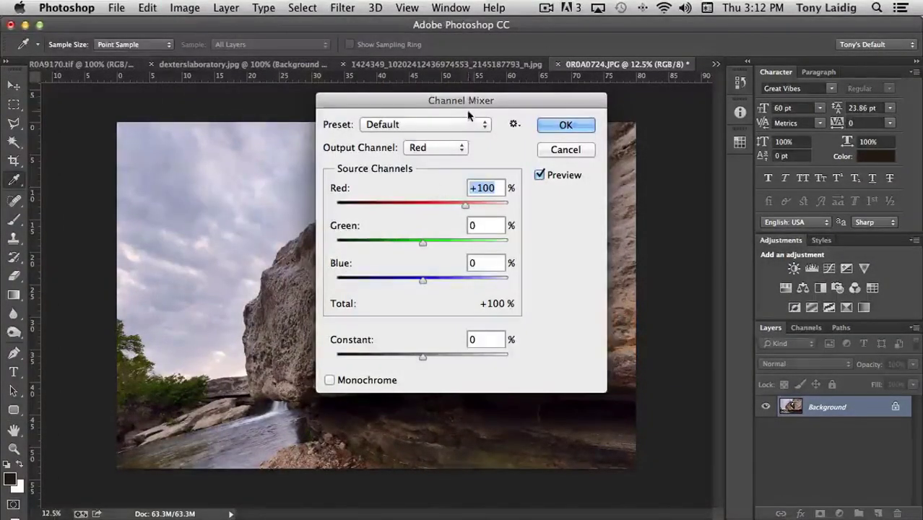
drag(456, 103, 629, 83)
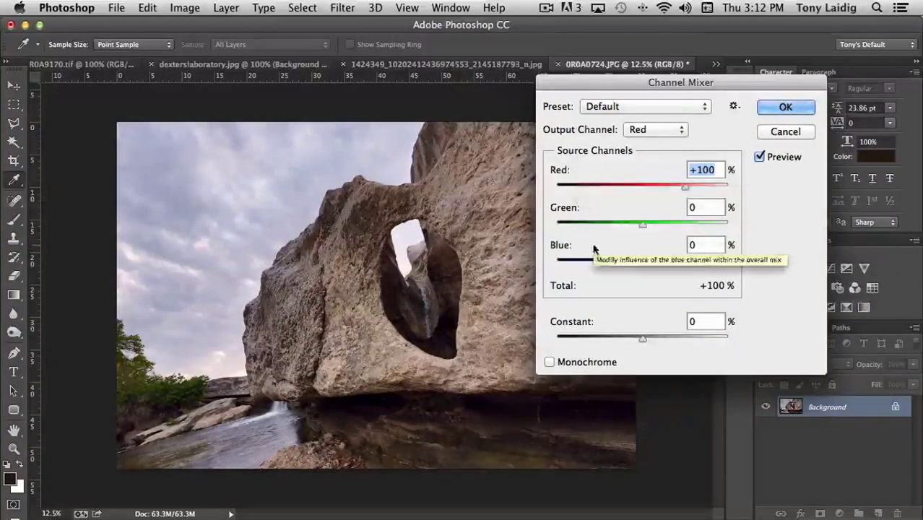
click(646, 106)
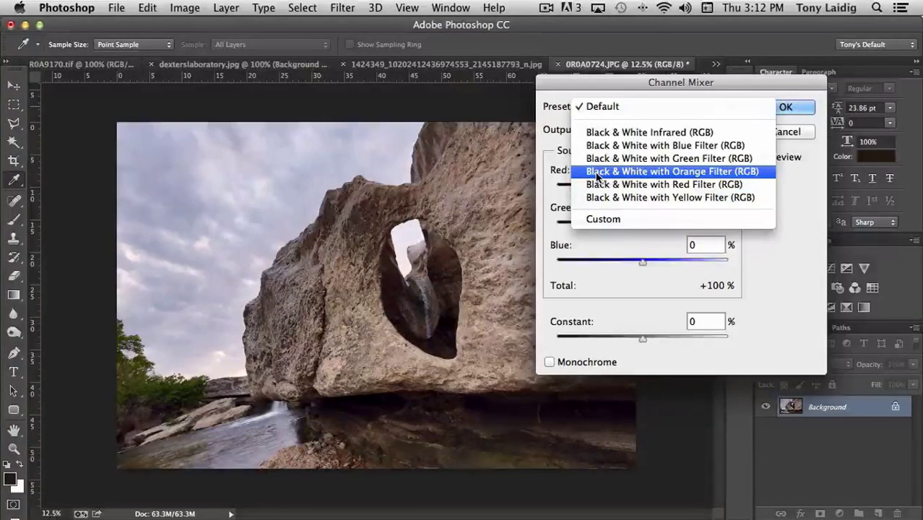
click(686, 173)
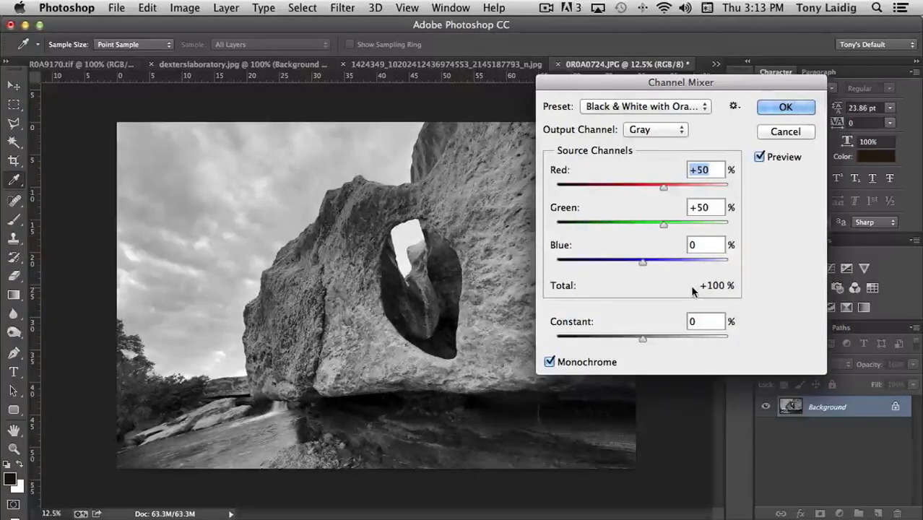
Step: Restore the Default mixer preset, try green at -44% and blue at +38% in the Red output channel, and cancel the adjustment
click(648, 132)
click(650, 106)
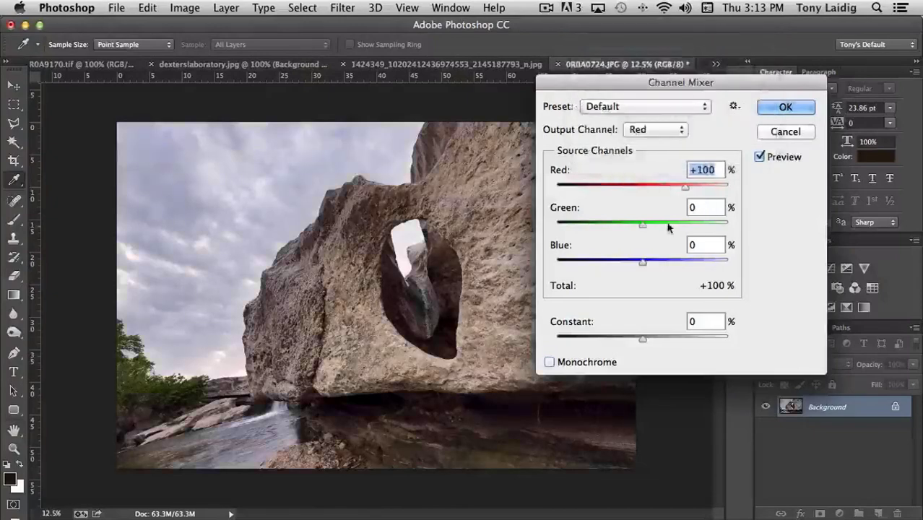
drag(642, 225, 623, 225)
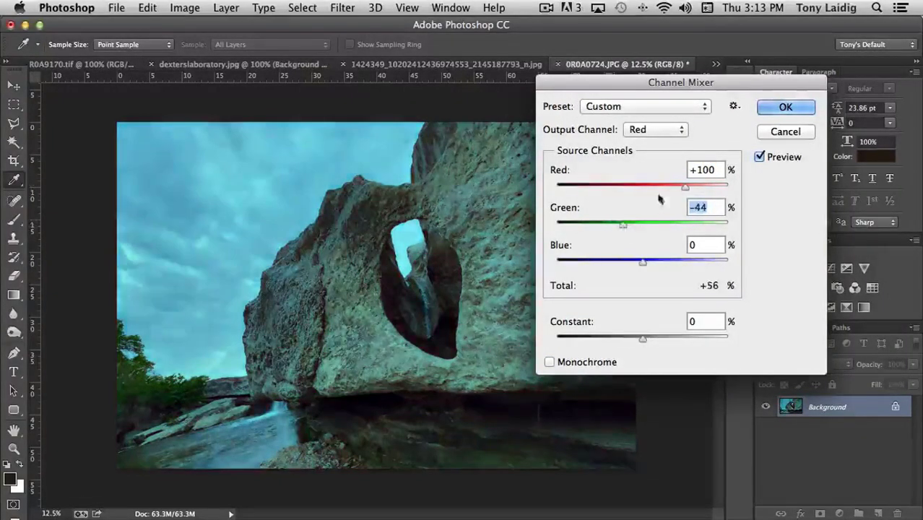
mouse_move(642, 261)
mouse_down()
mouse_move(670, 264)
mouse_move(657, 265)
mouse_up()
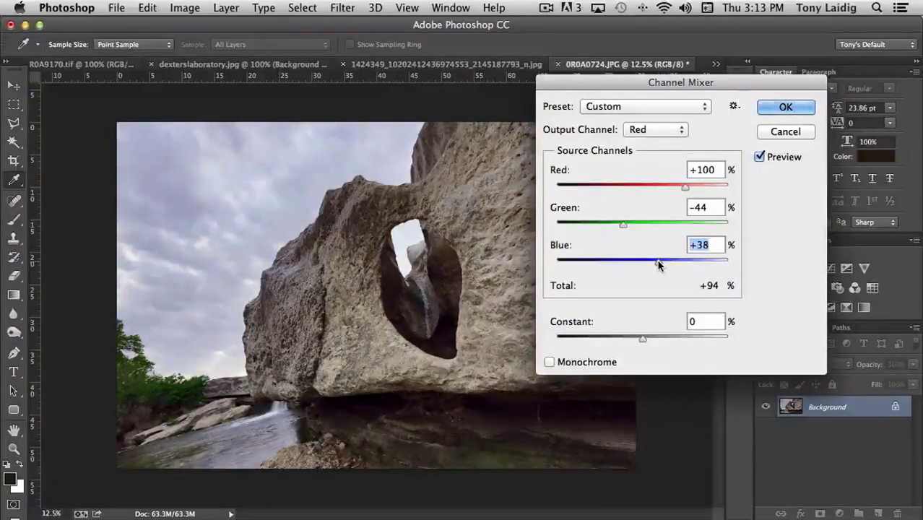
click(784, 131)
key(v)
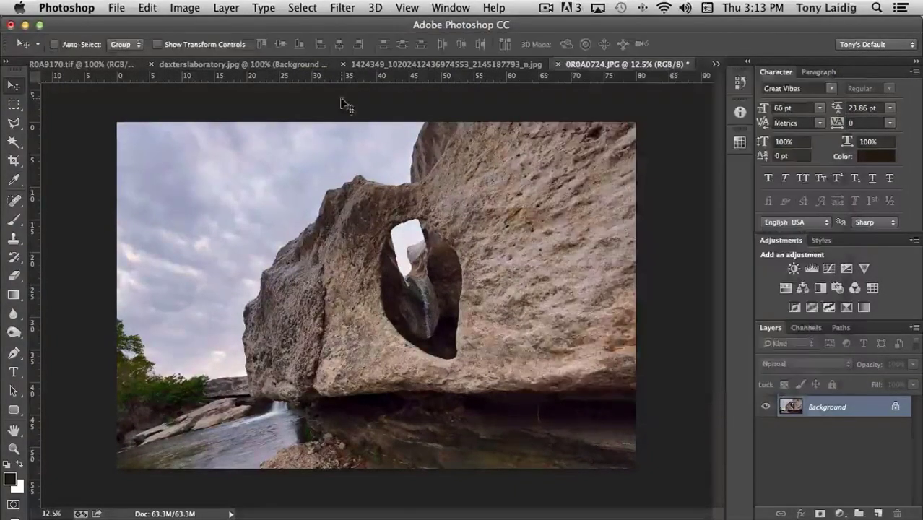
Step: Try a Color Lookup adjustment with the Sienna-Blue abstract profile on the photo, and cancel it
click(185, 8)
mouse_move(204, 48)
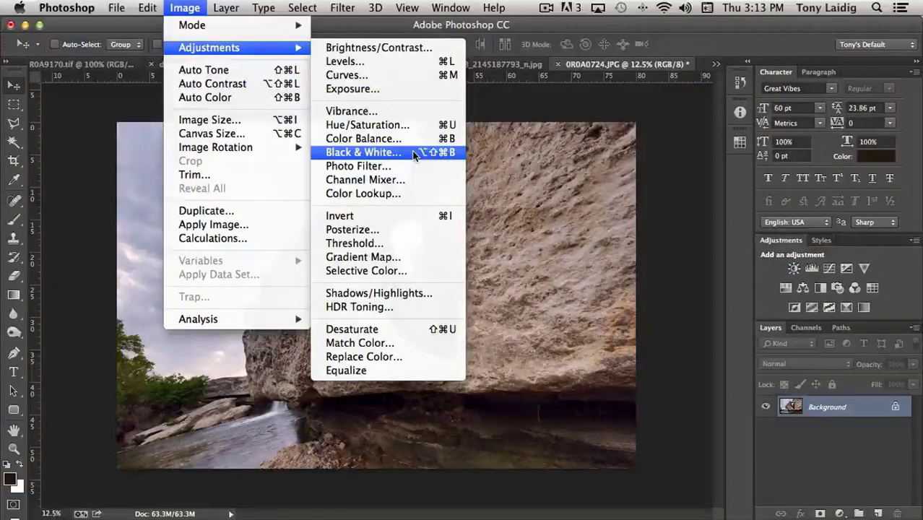
click(448, 193)
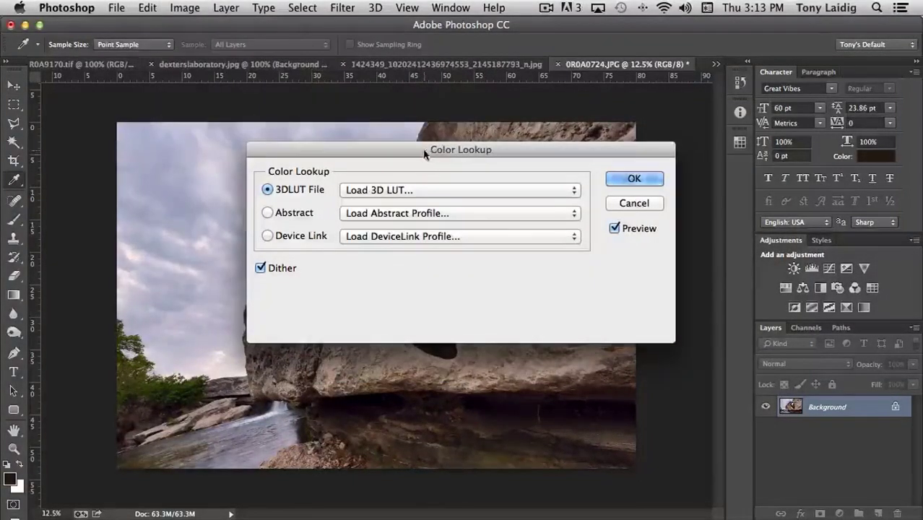
drag(428, 159, 618, 144)
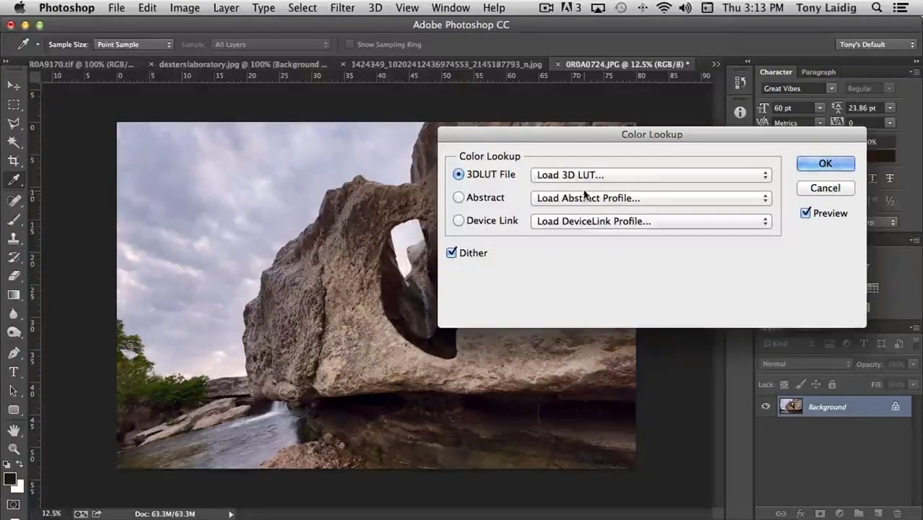
click(621, 201)
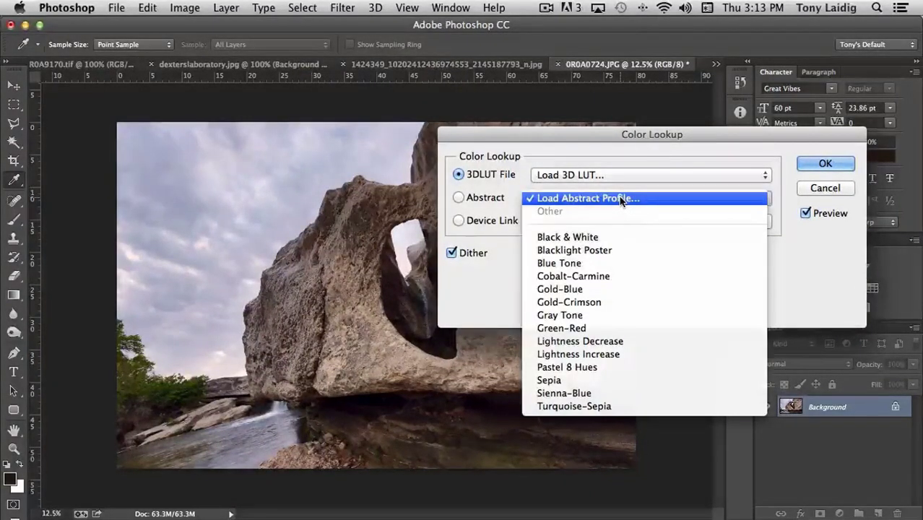
click(590, 392)
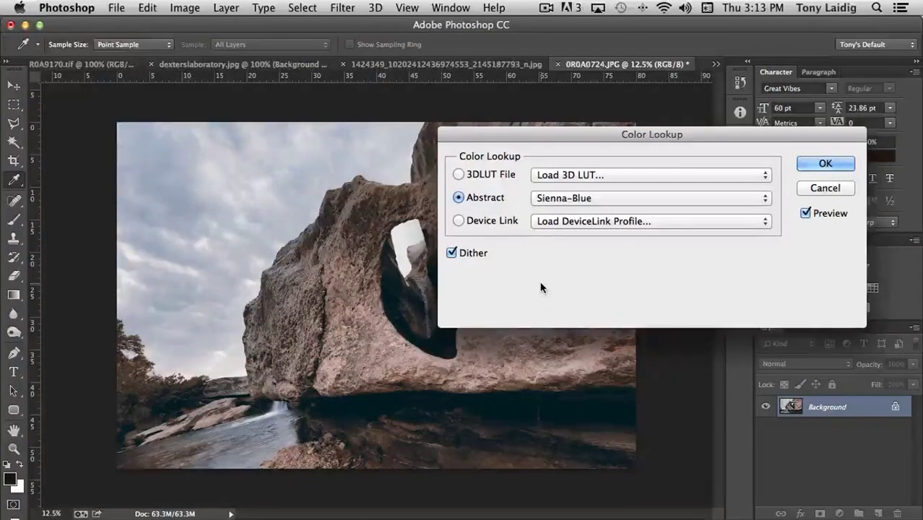
click(824, 189)
key(v)
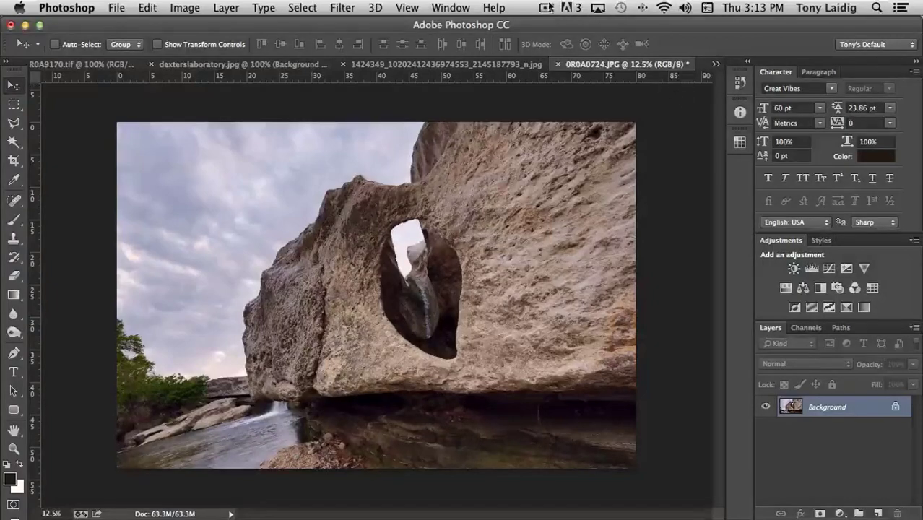
click(546, 7)
click(574, 40)
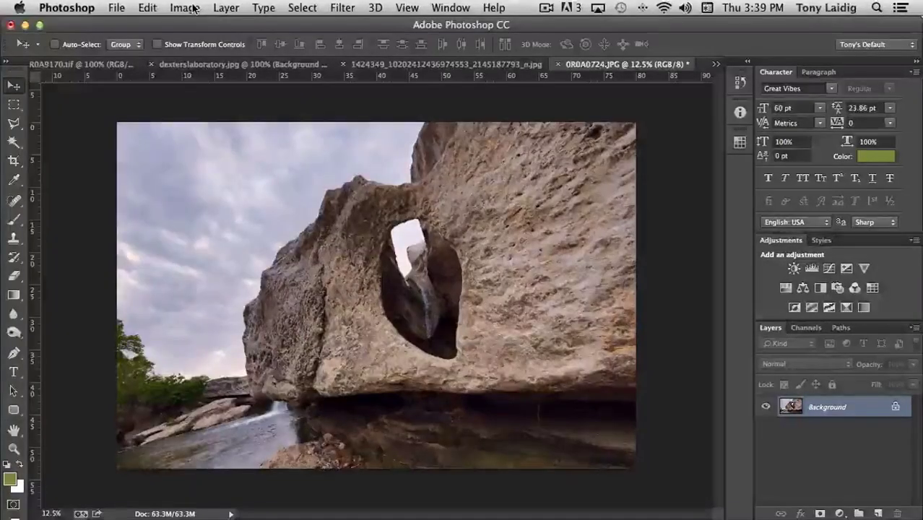
Step: Invert the photo's colors, and invert them back
click(192, 8)
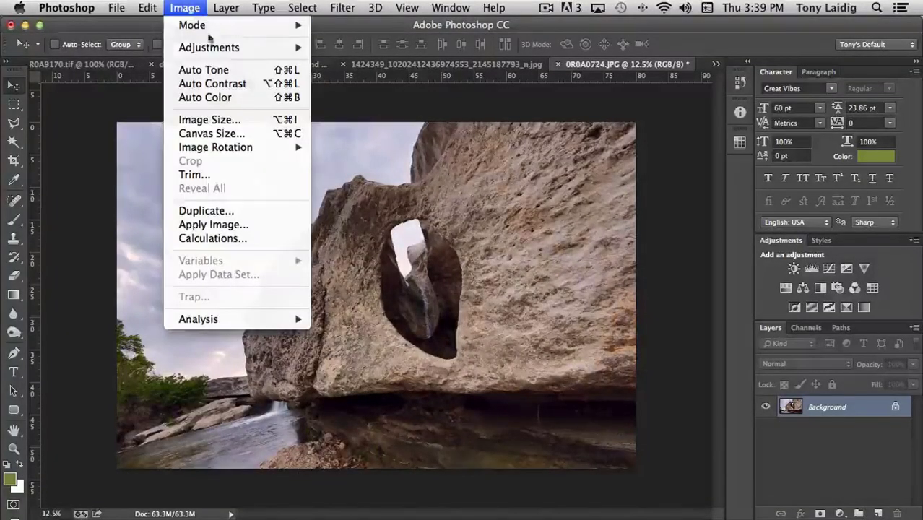
mouse_move(216, 48)
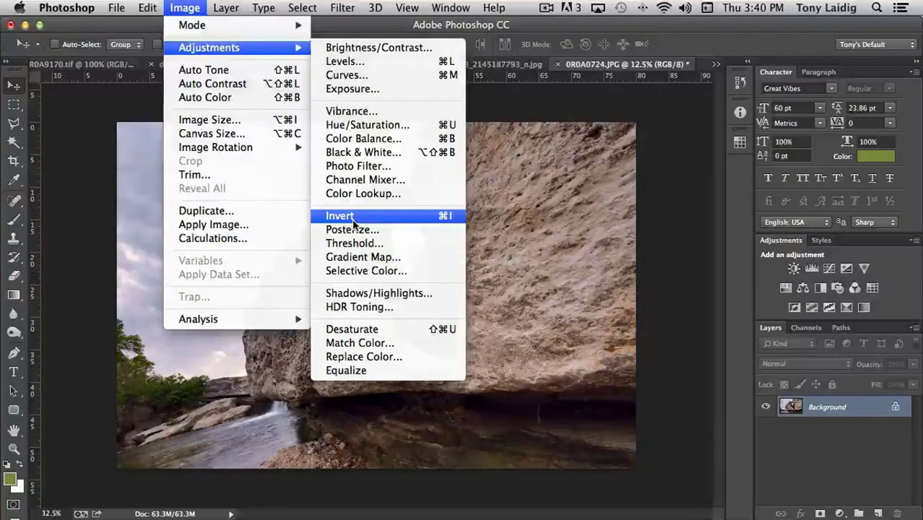
click(353, 218)
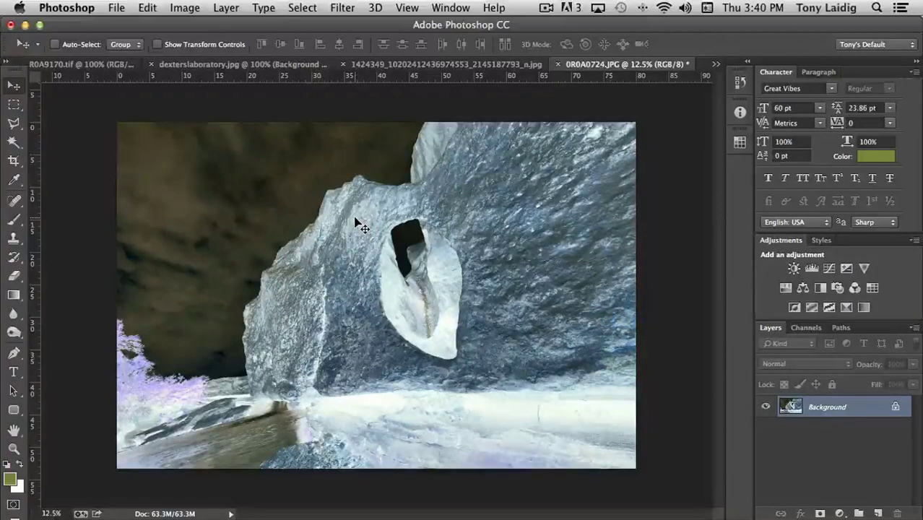
key(super+i)
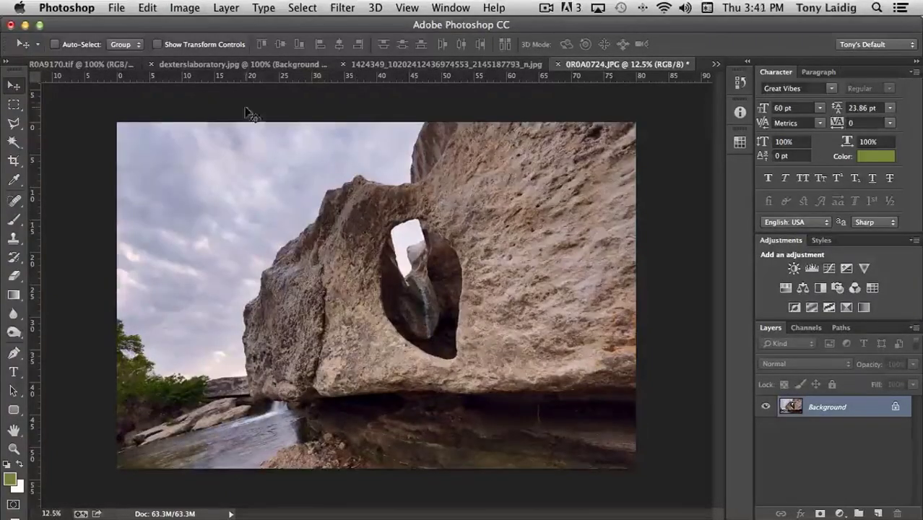
Step: Try a Posterize adjustment on the photo with 255, 2 and 4 levels, and cancel it
click(185, 7)
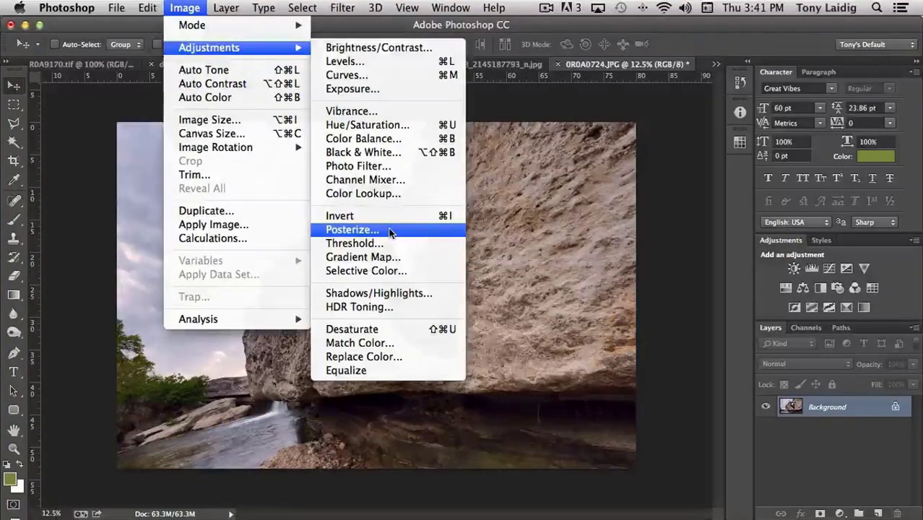
click(388, 230)
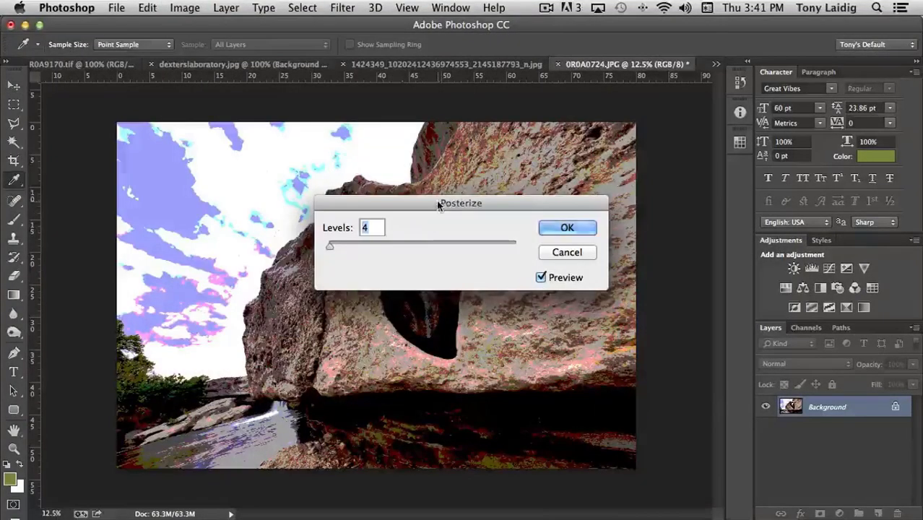
drag(445, 207, 437, 318)
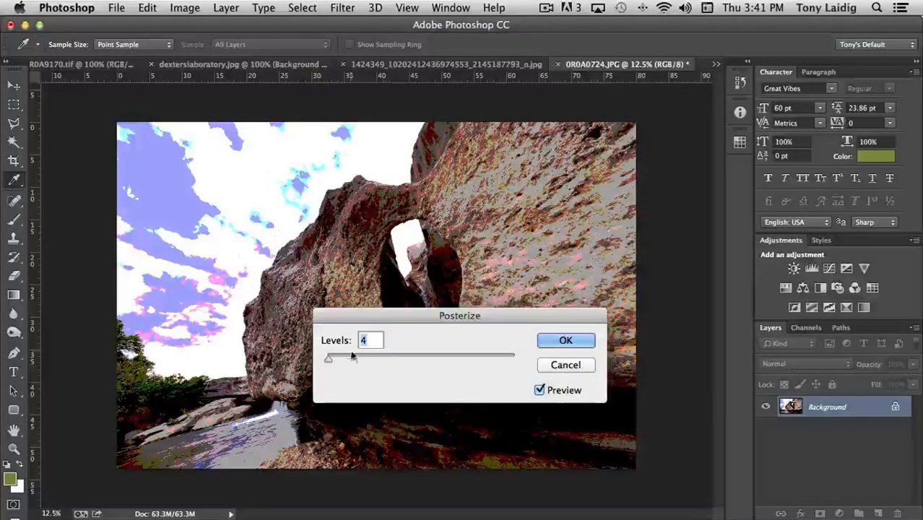
drag(327, 363, 526, 366)
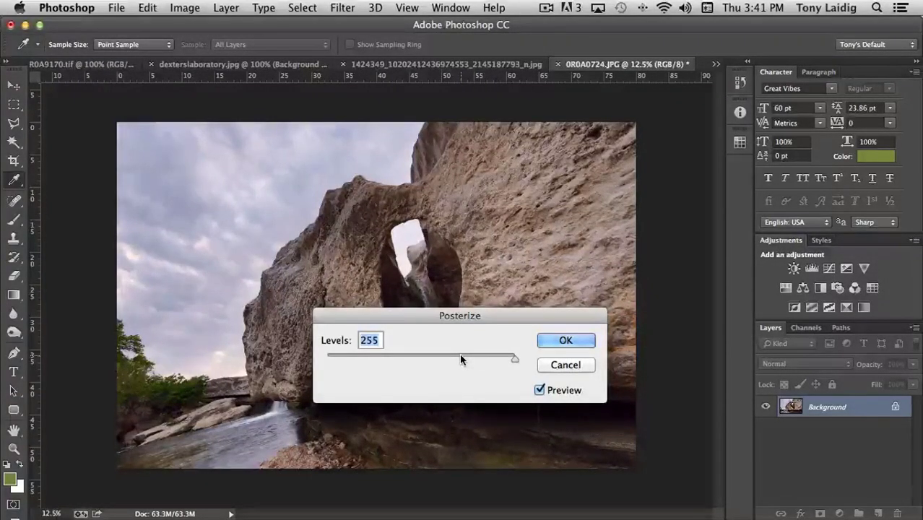
drag(514, 358, 326, 362)
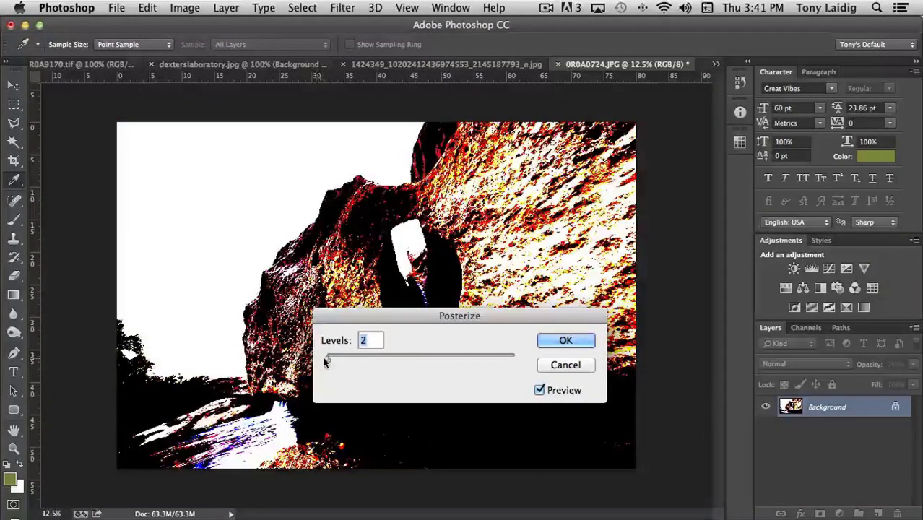
drag(326, 361, 328, 361)
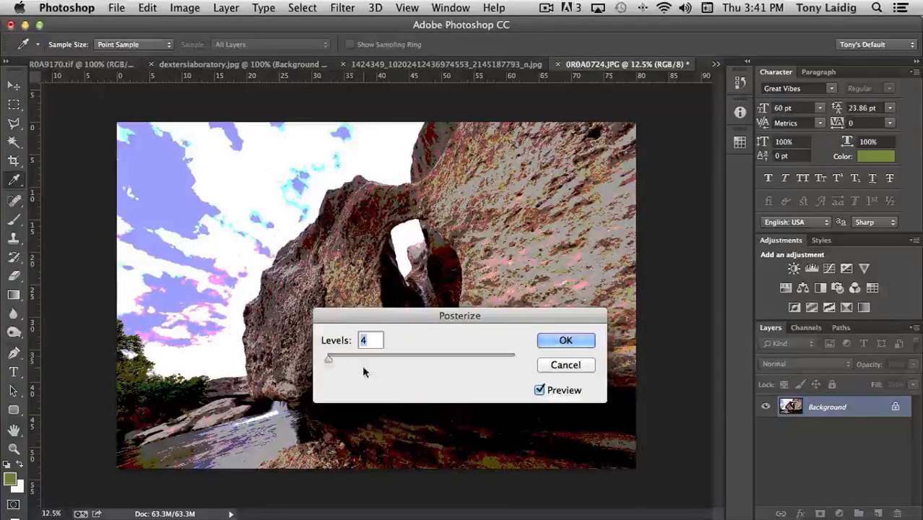
click(565, 365)
key(v)
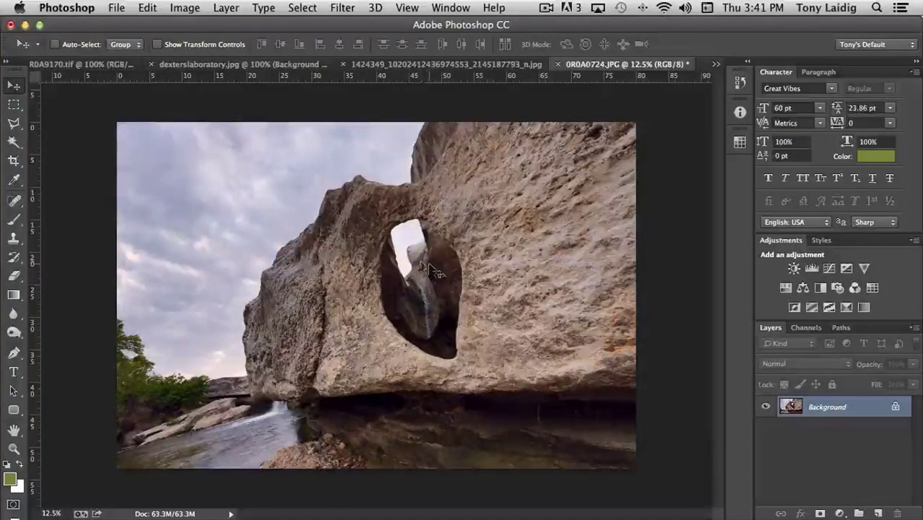
Step: Try a Threshold adjustment on the photo at levels 86 and 112, and cancel it
click(189, 9)
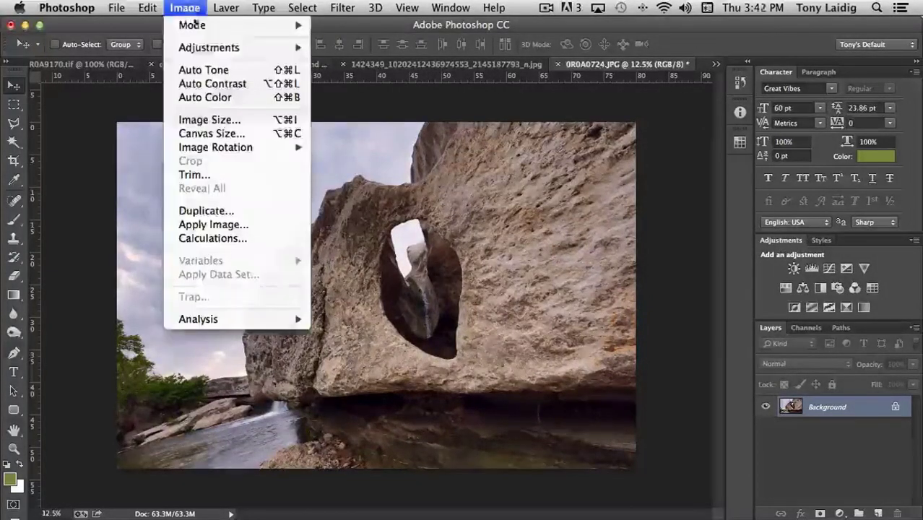
mouse_move(209, 47)
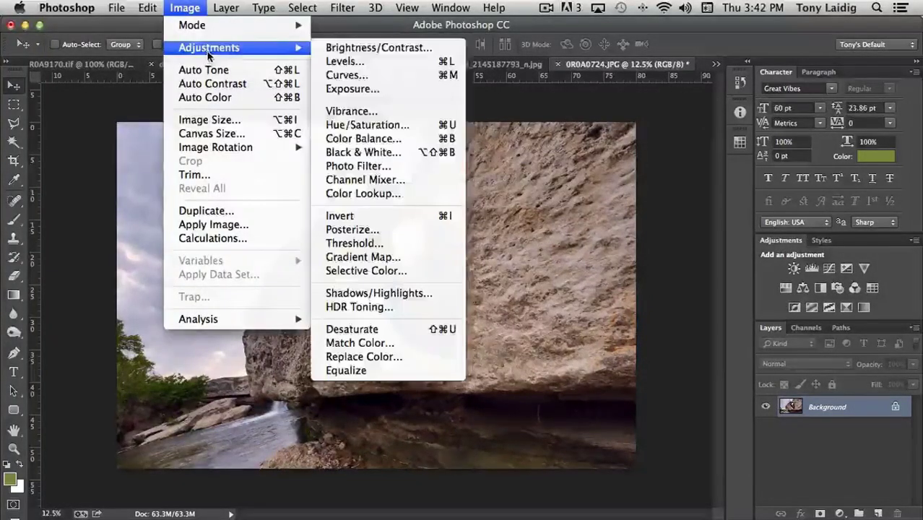
click(411, 248)
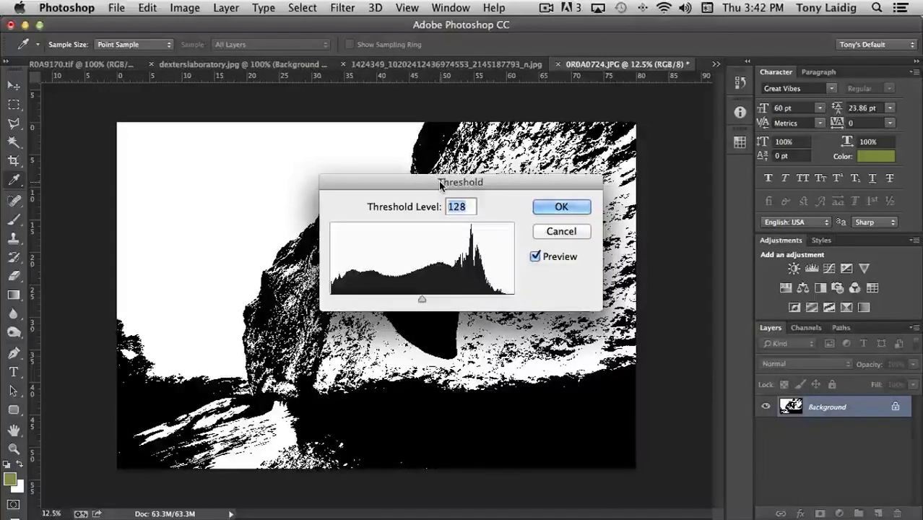
drag(438, 180, 672, 182)
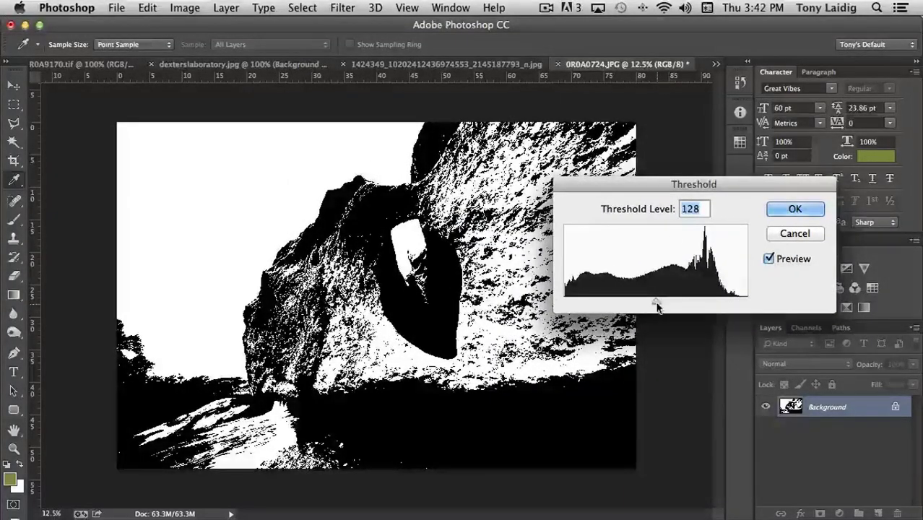
drag(655, 302, 625, 306)
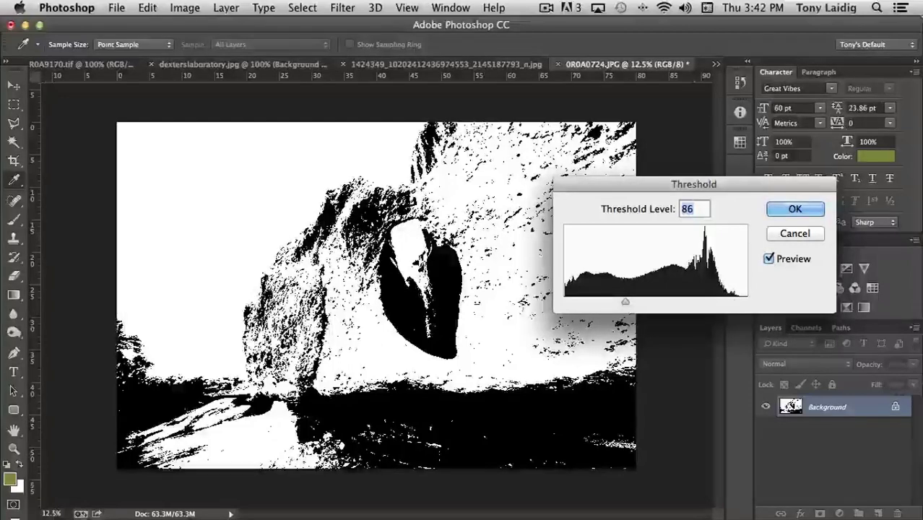
mouse_move(629, 303)
mouse_down()
mouse_move(690, 304)
mouse_move(636, 305)
mouse_move(645, 307)
mouse_up()
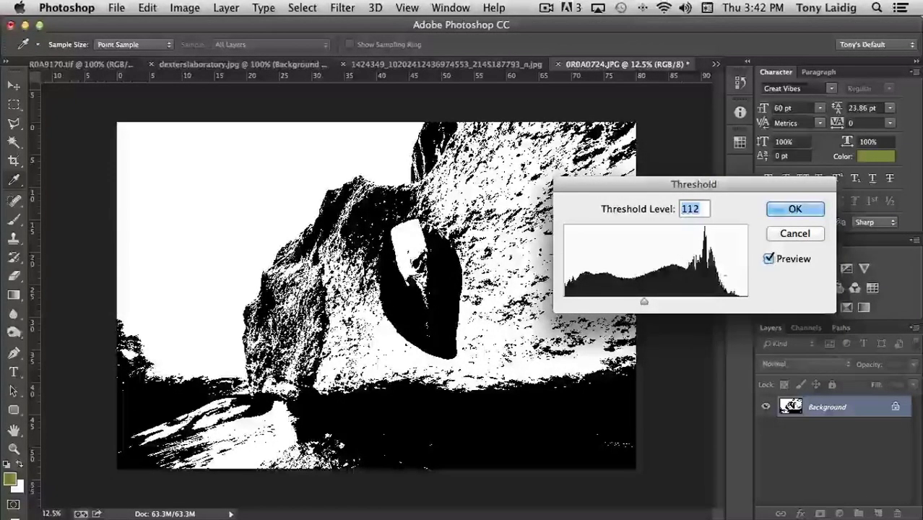
click(794, 233)
key(v)
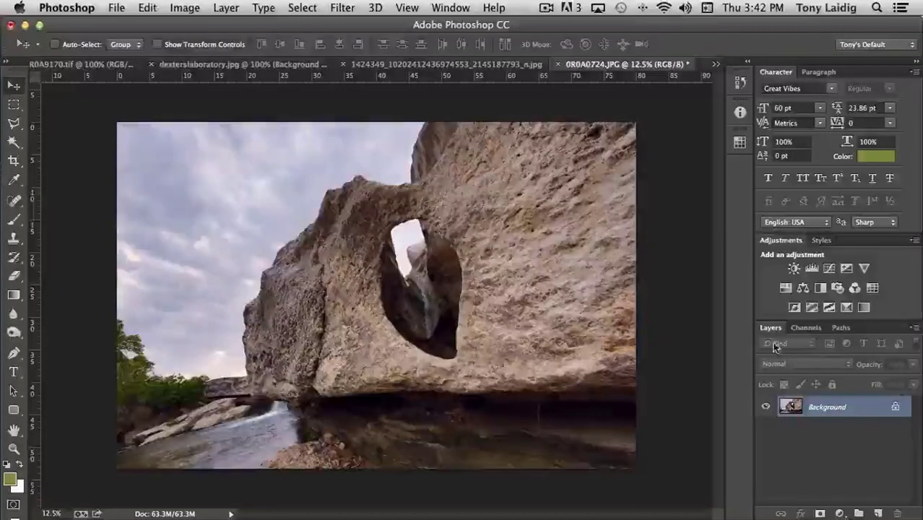
Step: Add a new layer above the photo and fill it entirely with white as the foreground color
click(879, 513)
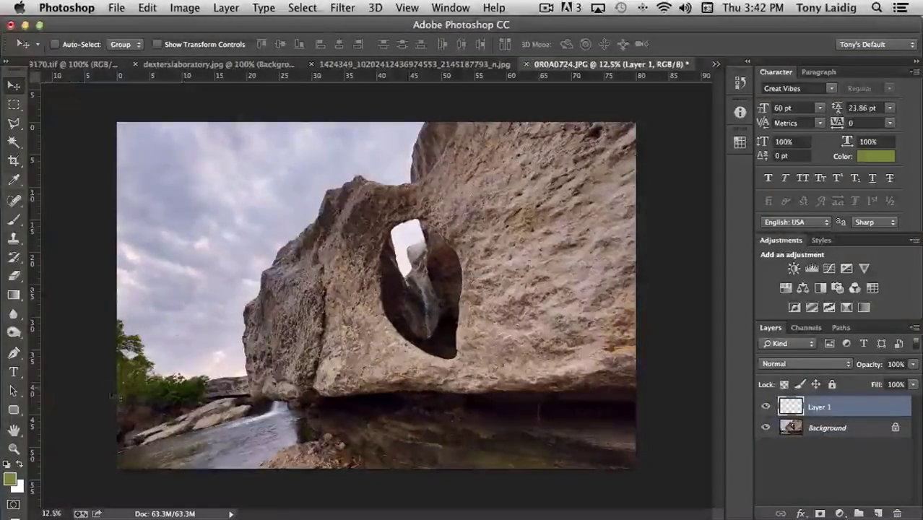
click(7, 464)
click(20, 464)
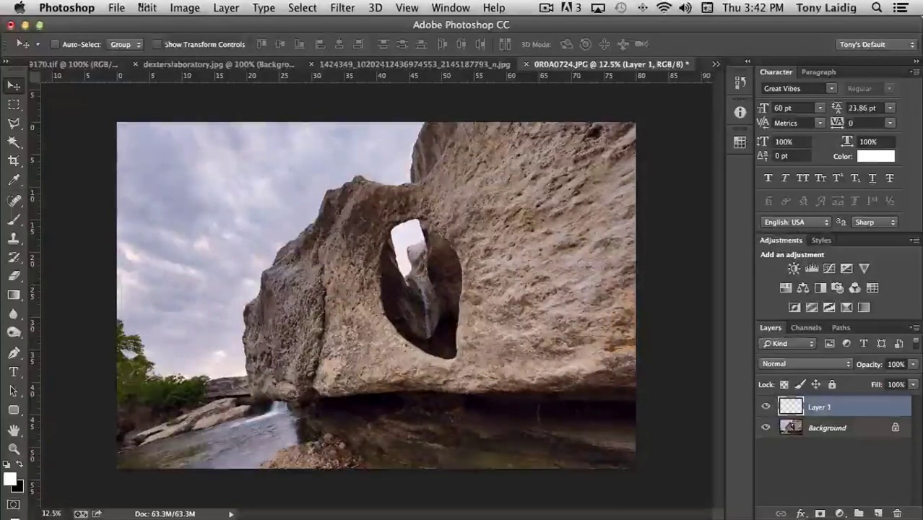
click(147, 7)
click(193, 227)
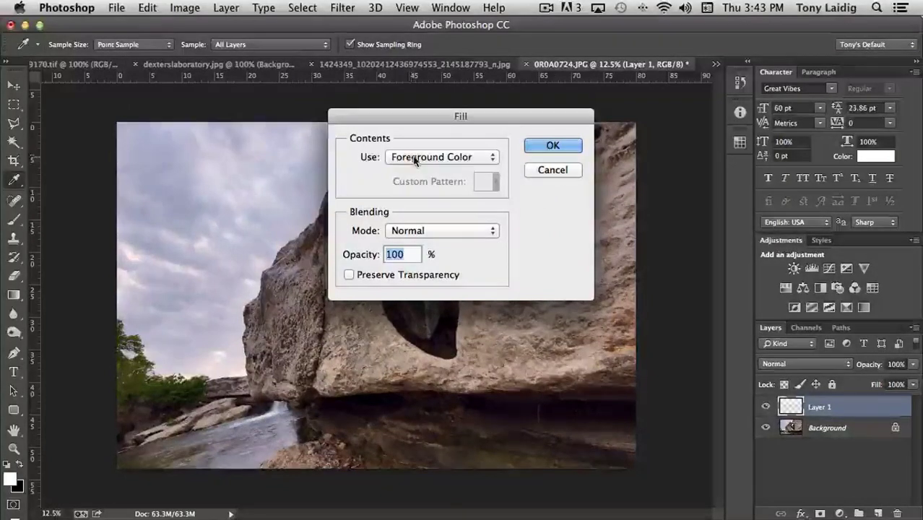
click(559, 147)
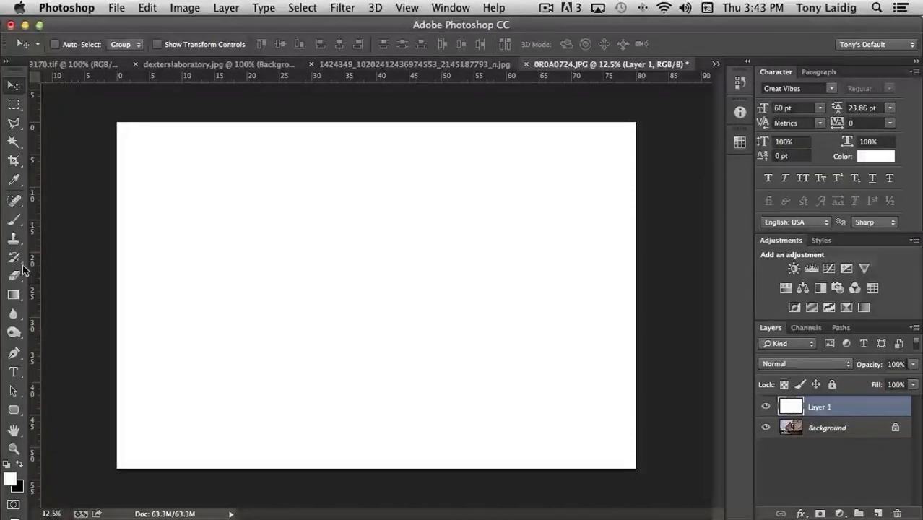
Step: Select a rectangular area near the middle of the white layer, fill it with black, and deselect it
click(11, 106)
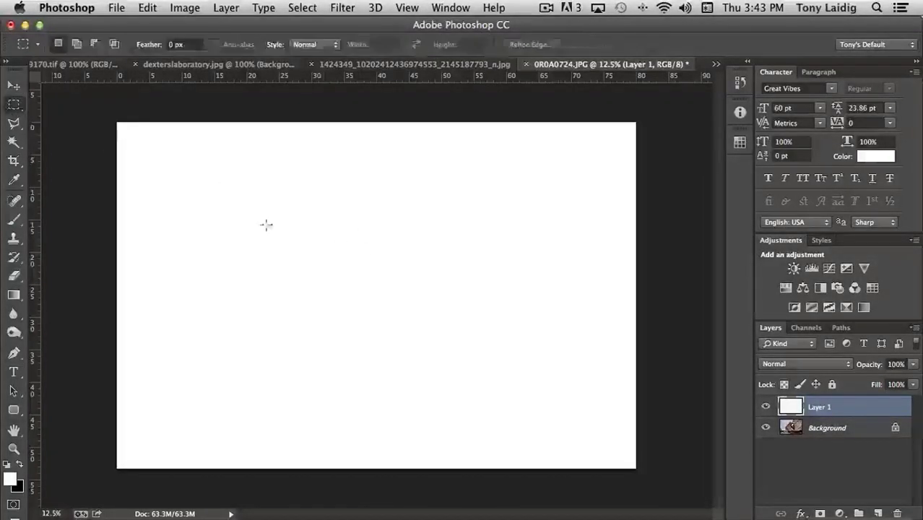
drag(268, 224, 428, 357)
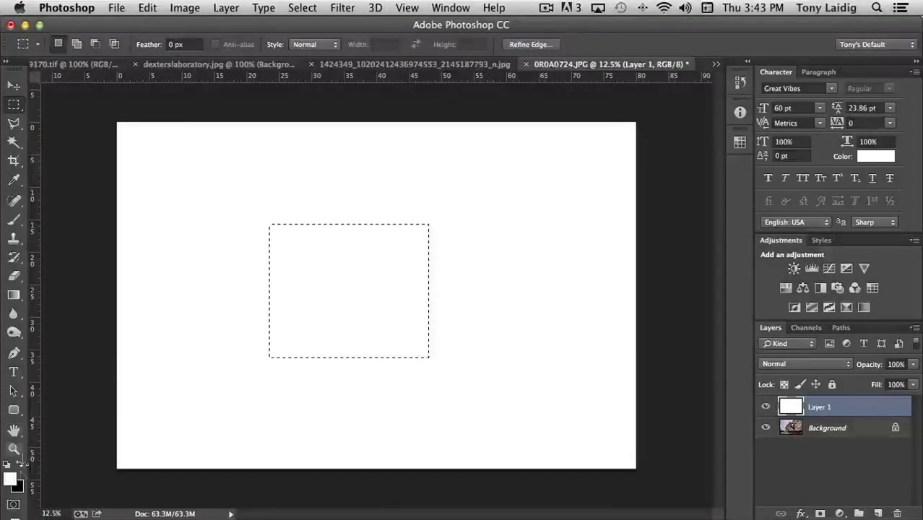
click(18, 464)
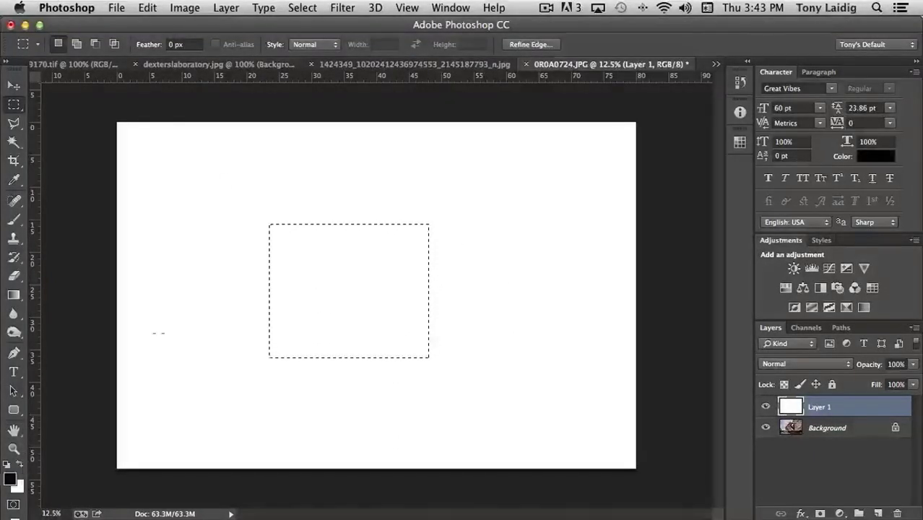
click(148, 8)
click(193, 225)
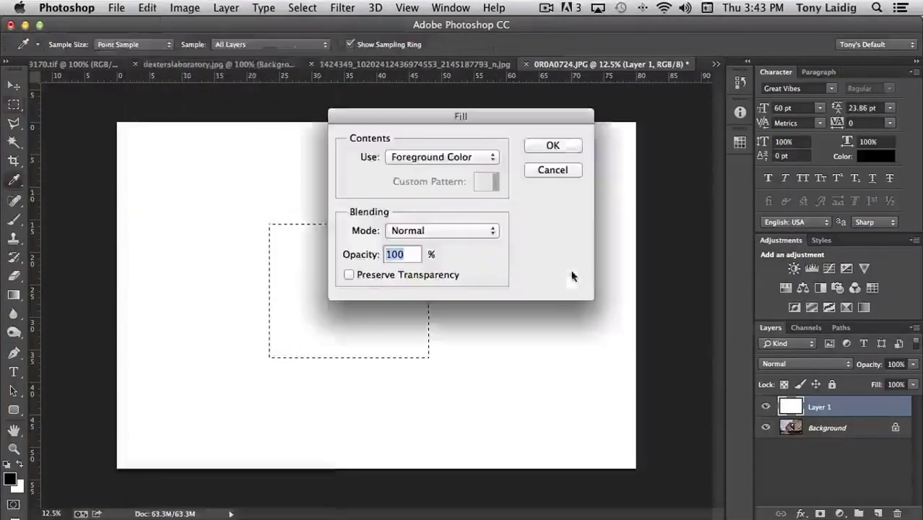
click(552, 146)
key(m)
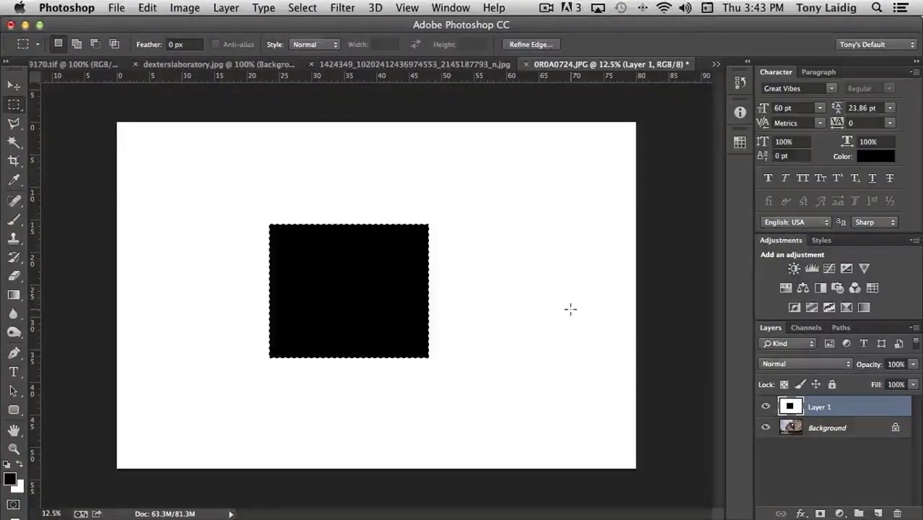
key(super+d)
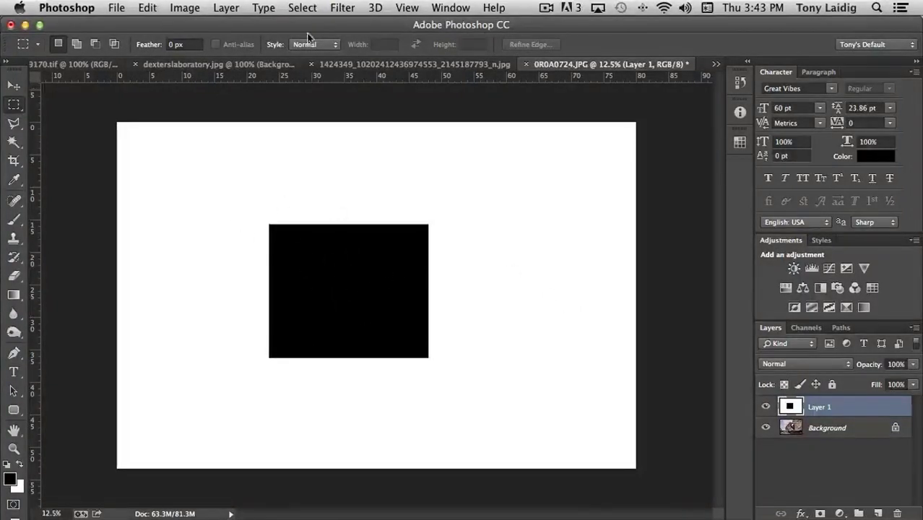
Step: Apply a Gaussian Blur with a radius of 64.8 pixels to the layer with the black rectangle
click(343, 8)
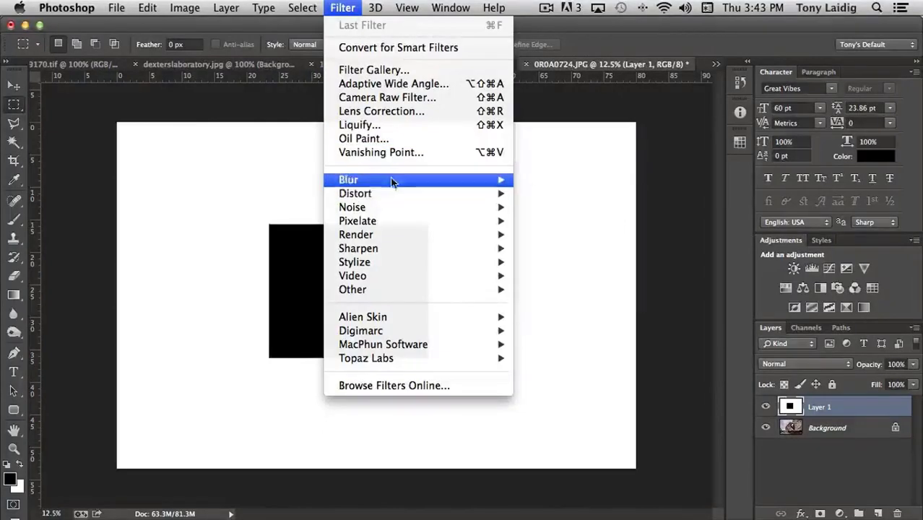
mouse_move(392, 182)
click(552, 286)
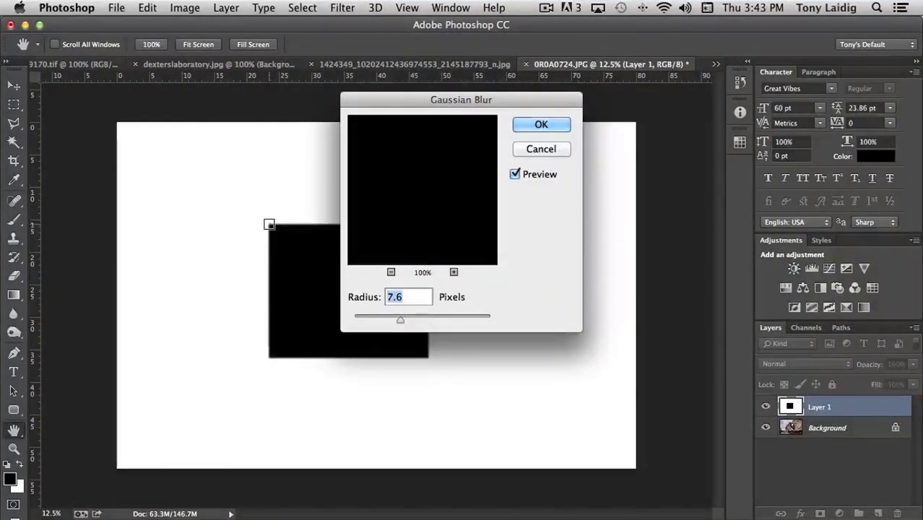
click(270, 224)
drag(396, 322, 432, 322)
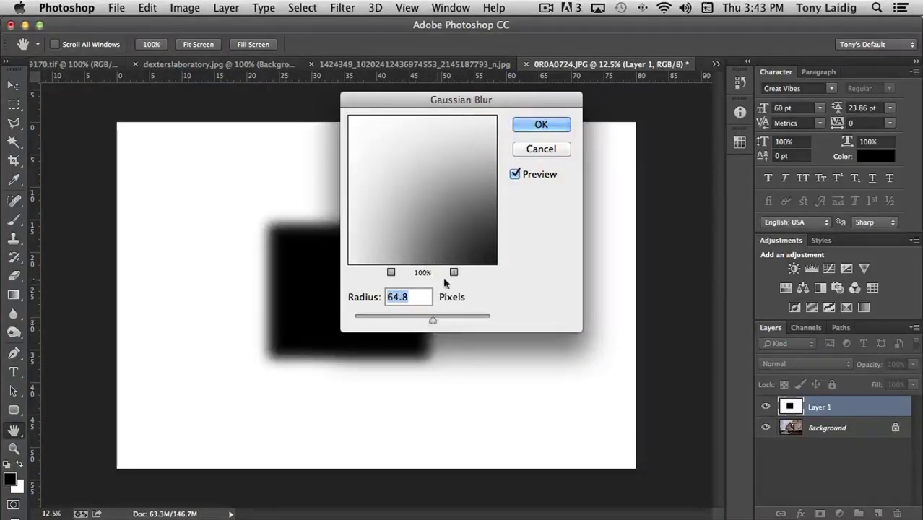
click(541, 125)
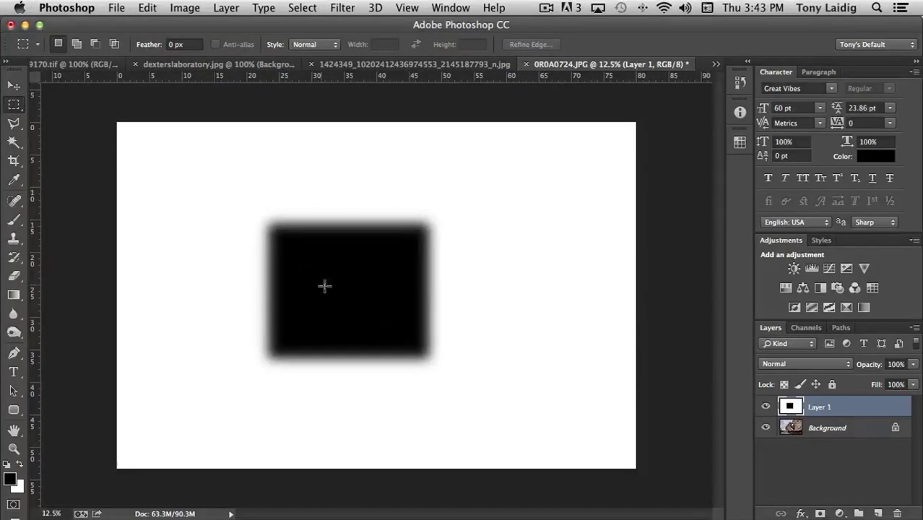
Step: Start a Threshold adjustment on the blurred rectangle at level 230 and compare it with the original by toggling the preview
click(185, 9)
mouse_move(279, 52)
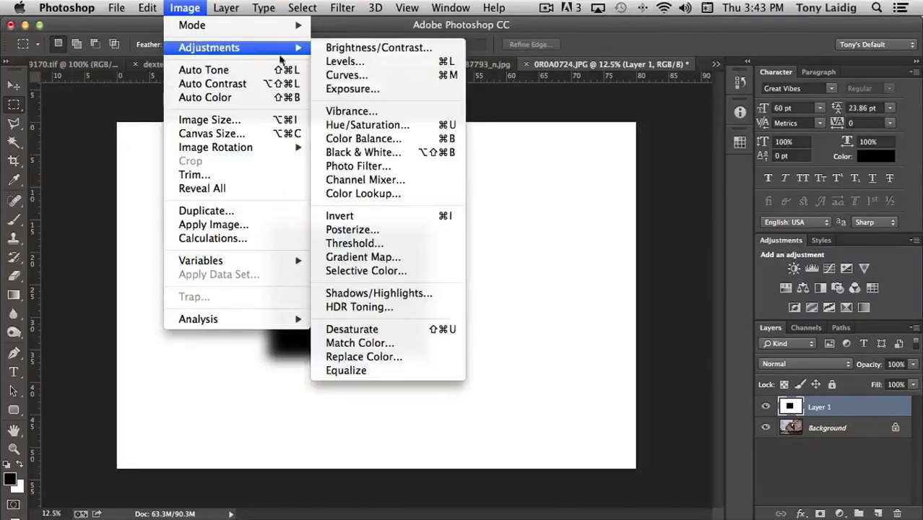
click(375, 243)
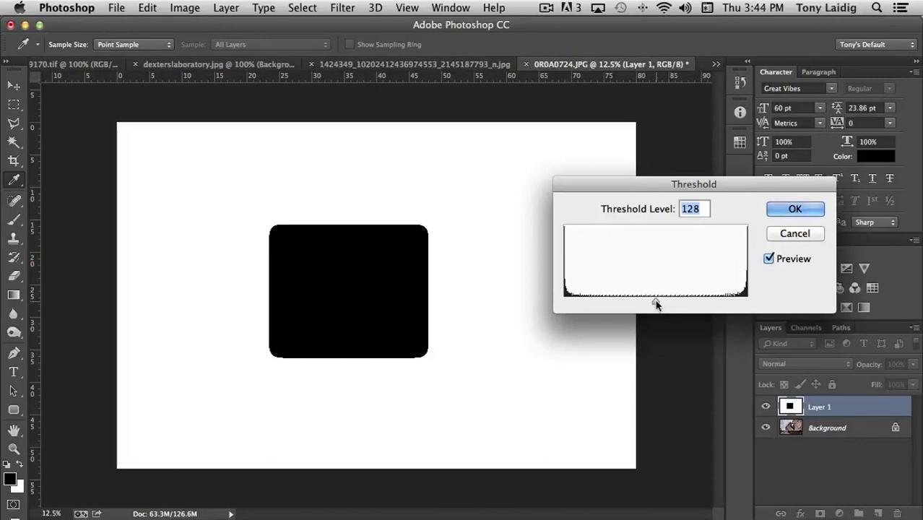
drag(655, 304, 728, 304)
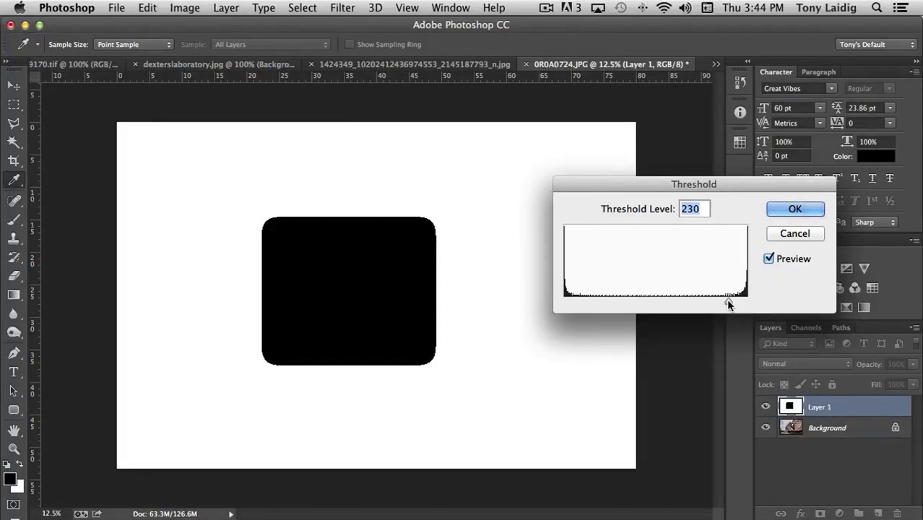
click(769, 258)
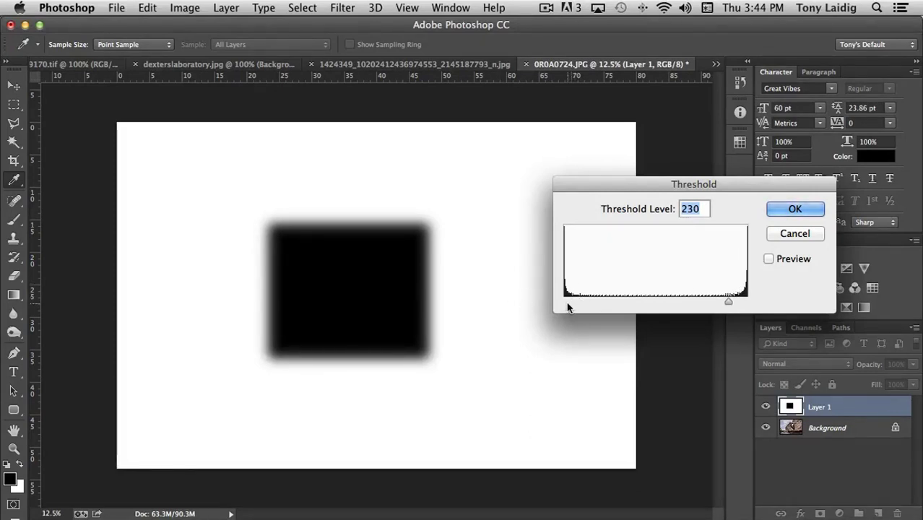
click(768, 259)
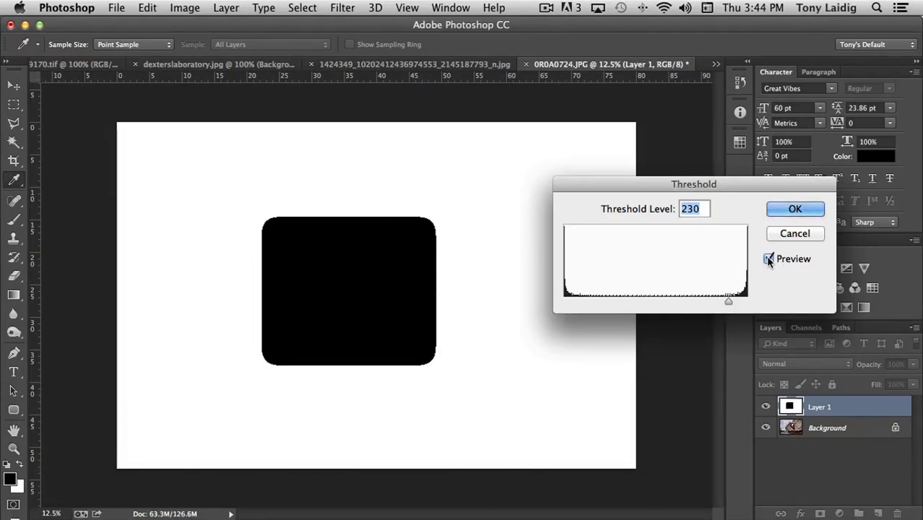
Step: Lower the Threshold level to 21 and compare the rectangle with and without the preview
click(768, 259)
drag(727, 302, 579, 302)
click(769, 259)
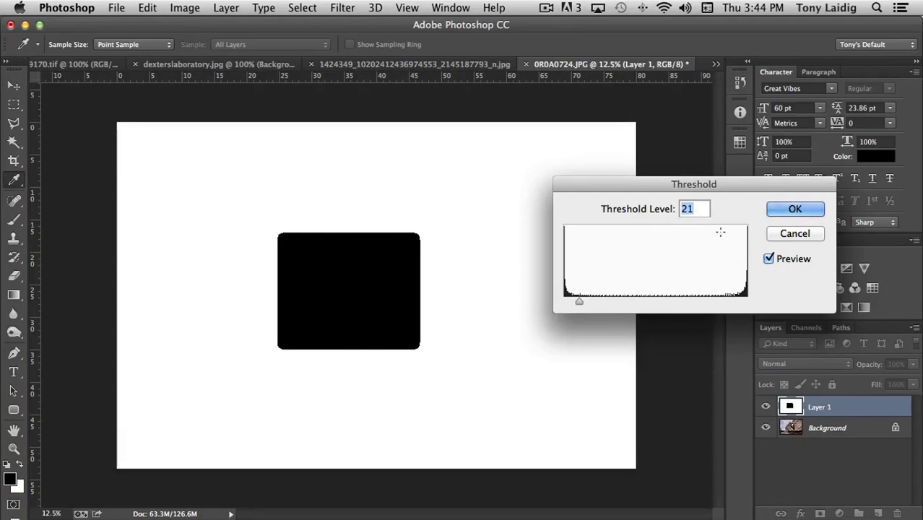
click(773, 259)
click(769, 259)
click(770, 258)
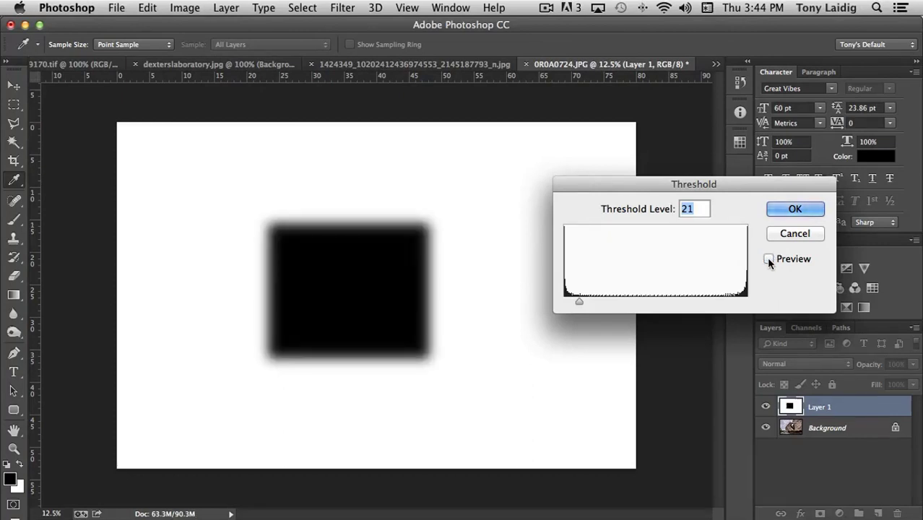
Step: Try Threshold levels of 103 and 129 on the blurred rectangle with the preview on, and cancel the adjustment
drag(579, 302, 636, 301)
click(769, 259)
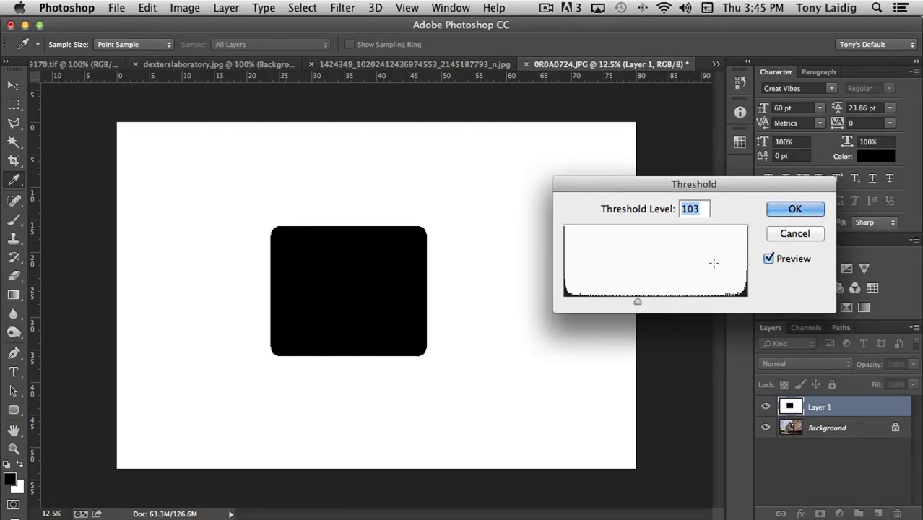
drag(636, 303, 656, 301)
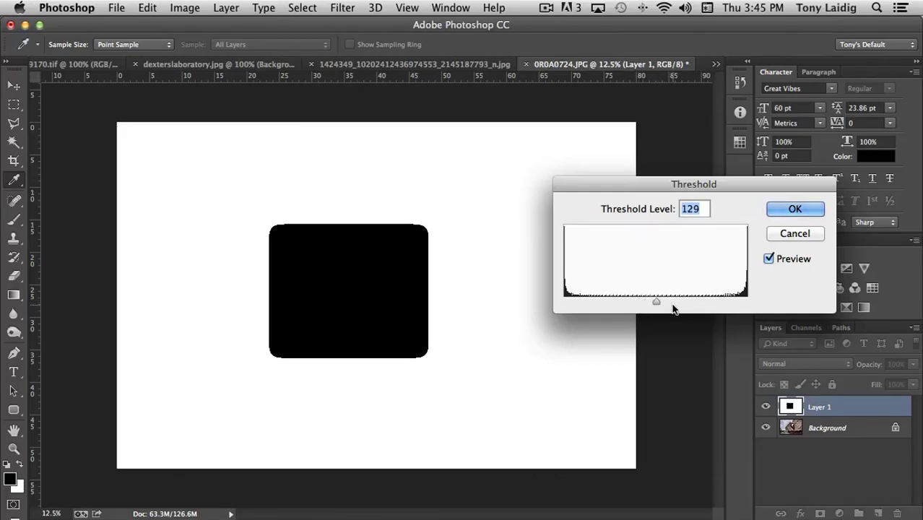
click(790, 234)
key(m)
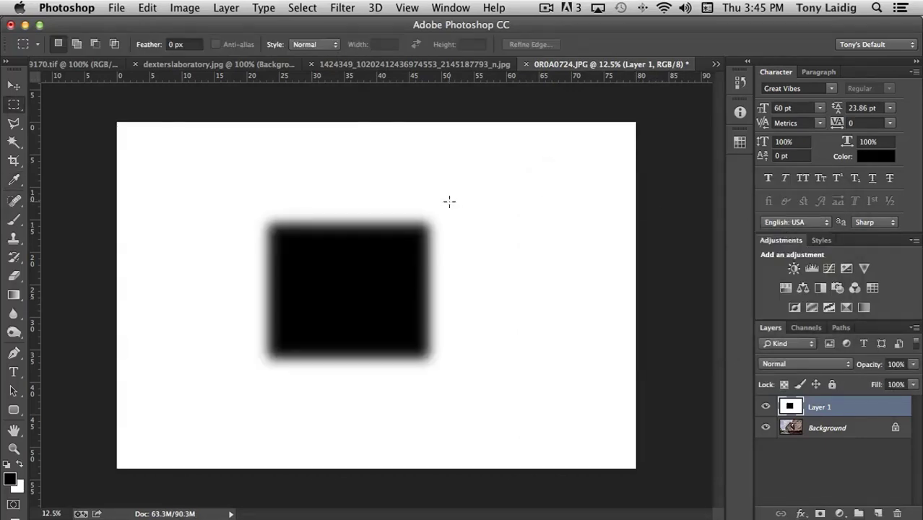
Step: Hide Layer 1 and preview a Threshold adjustment at level 128 on the Background layer without applying it
click(765, 406)
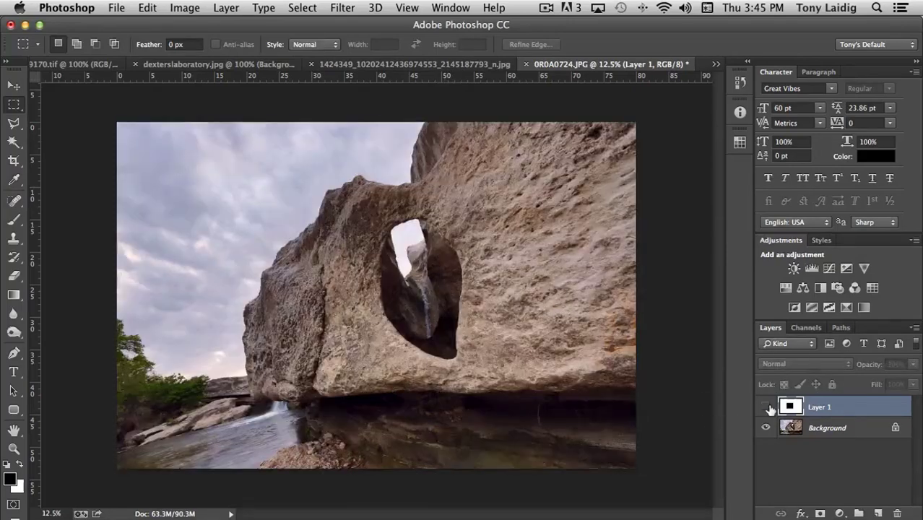
click(806, 428)
click(185, 8)
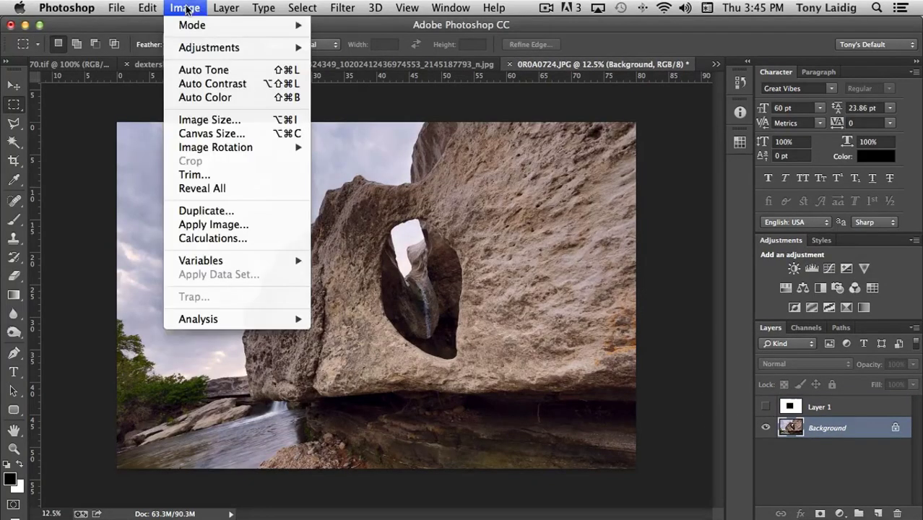
mouse_move(199, 47)
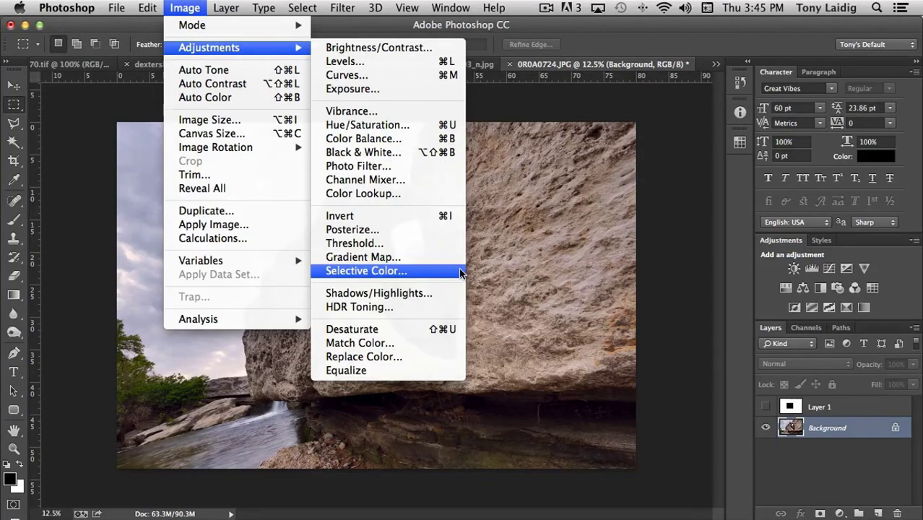
click(437, 243)
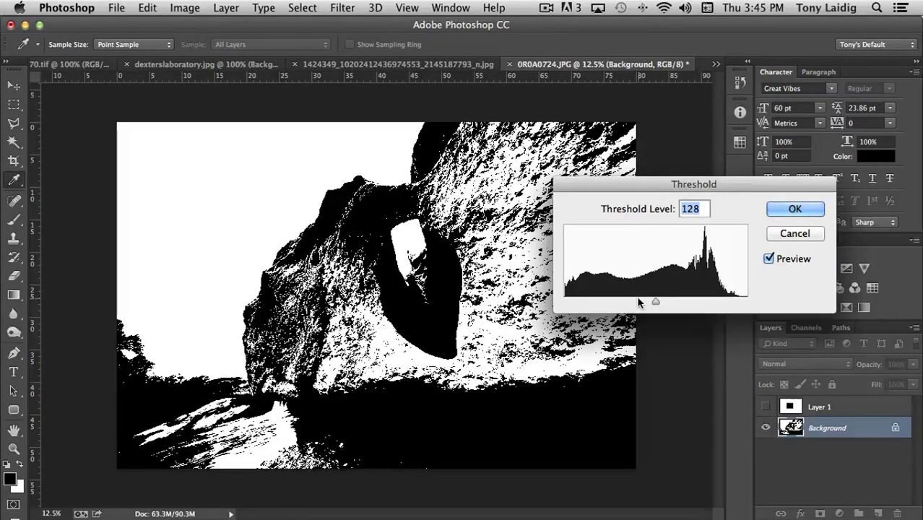
click(789, 234)
key(m)
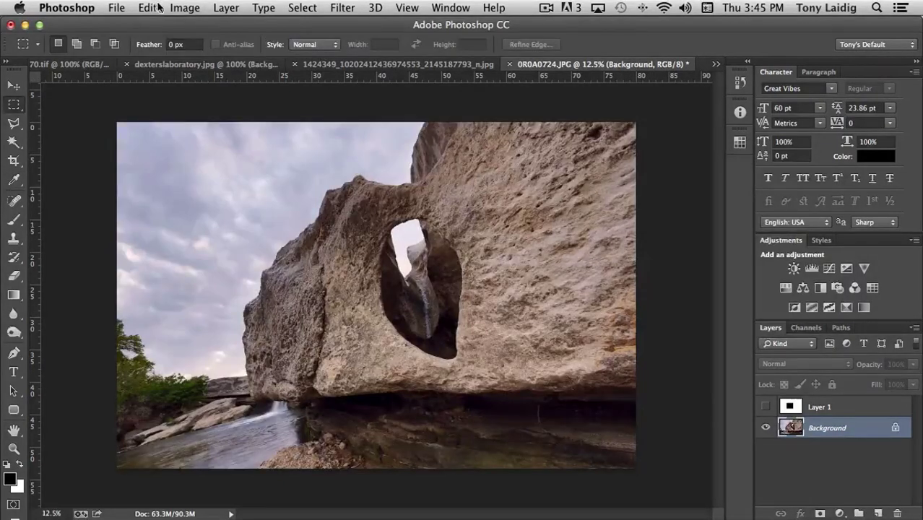
Step: Start a Gradient Map adjustment on the Background photo using the Violet, Green, Orange preset
click(185, 8)
mouse_move(208, 47)
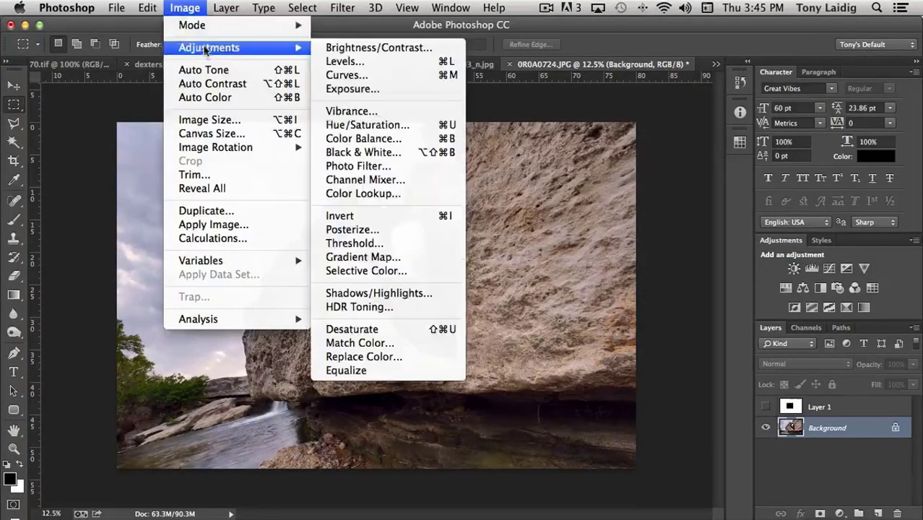
click(396, 258)
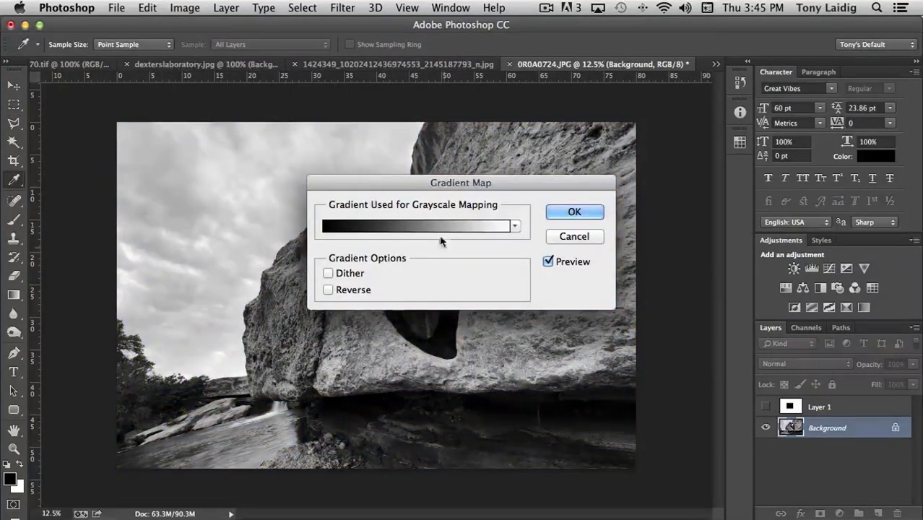
drag(430, 186, 624, 146)
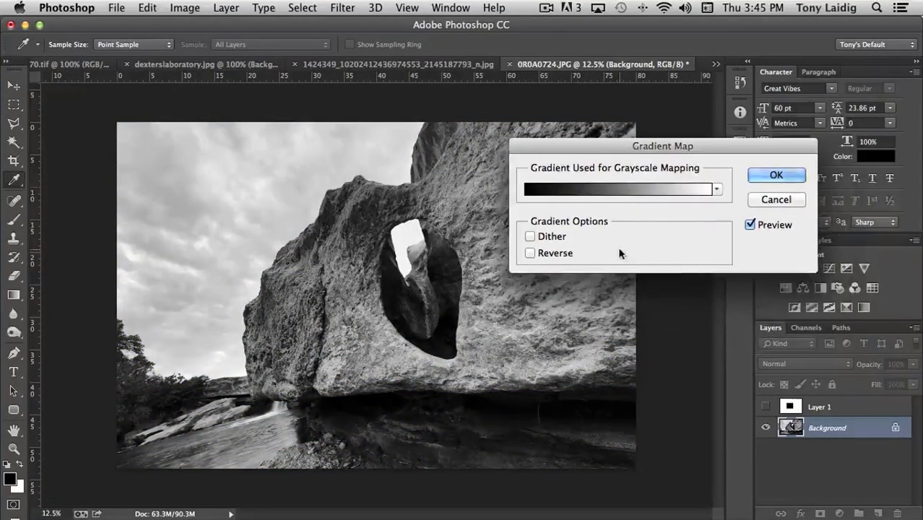
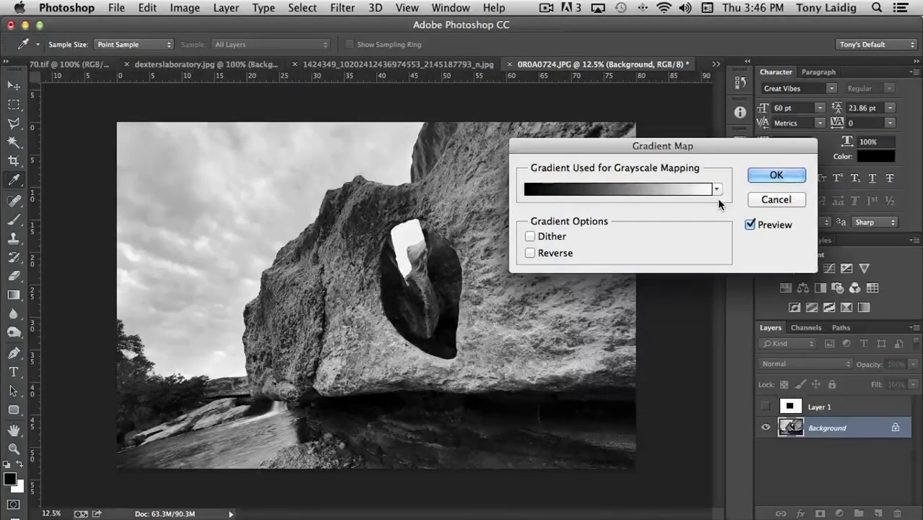
click(718, 190)
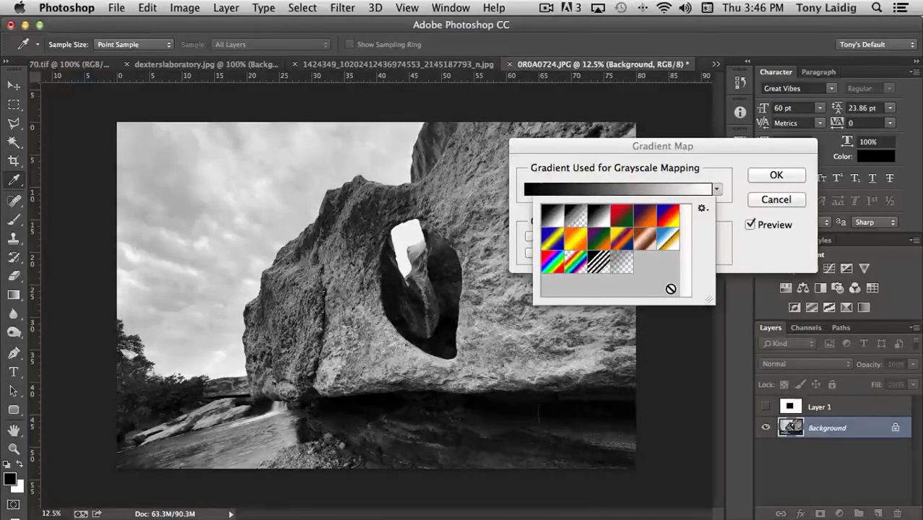
click(598, 244)
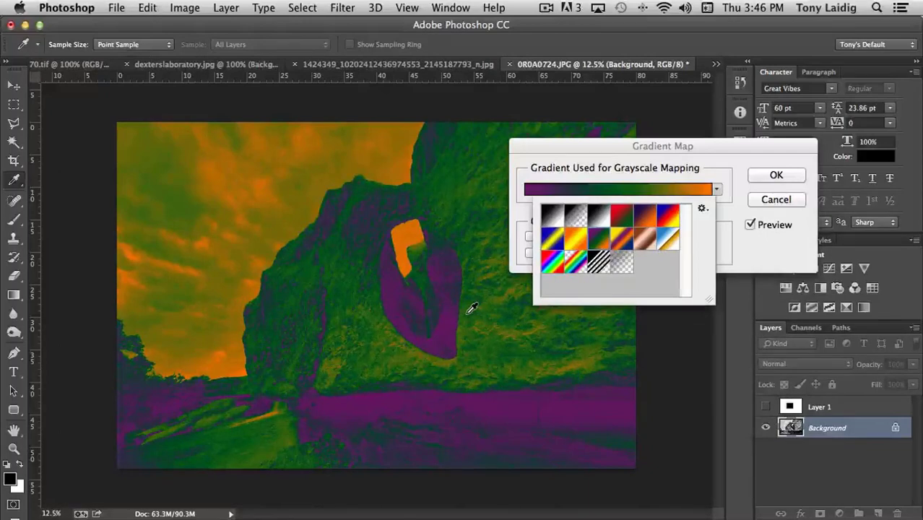
click(605, 157)
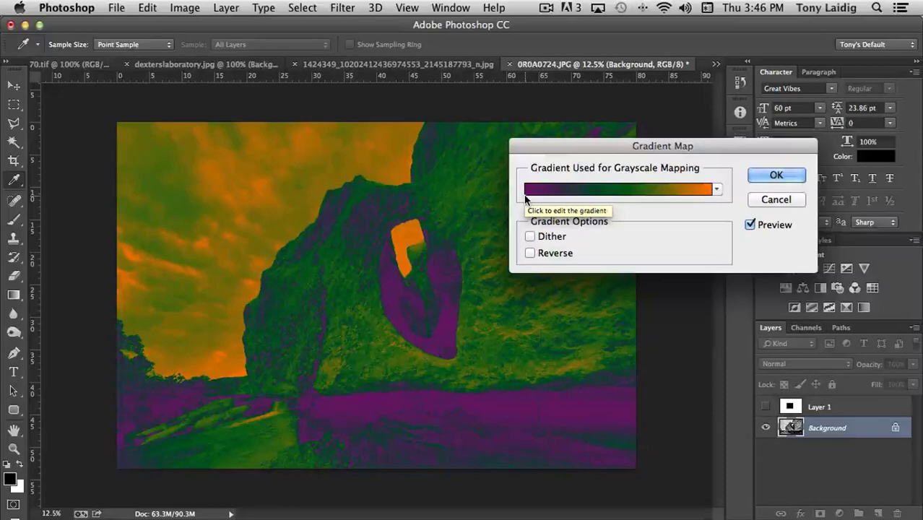
Step: Edit the gradient by moving its green stop to 39% and adding an olive-yellow stop at 78%
click(603, 194)
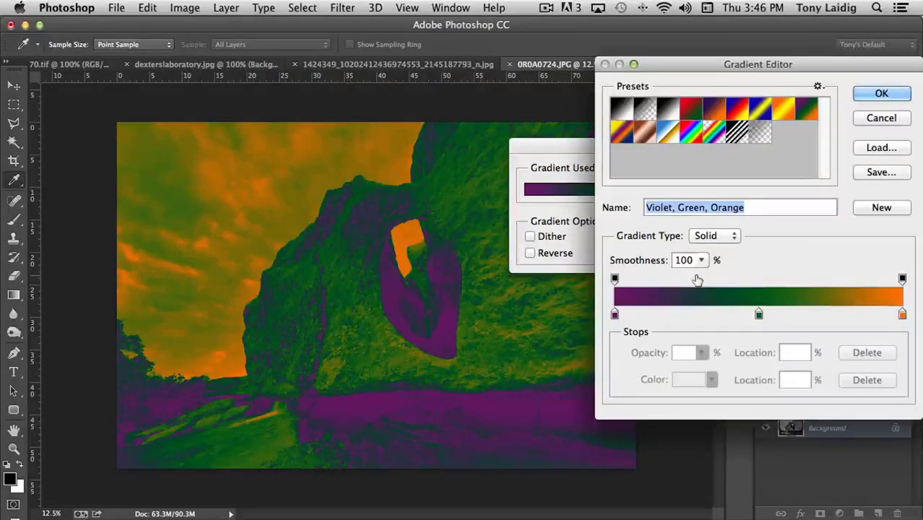
drag(758, 314, 725, 314)
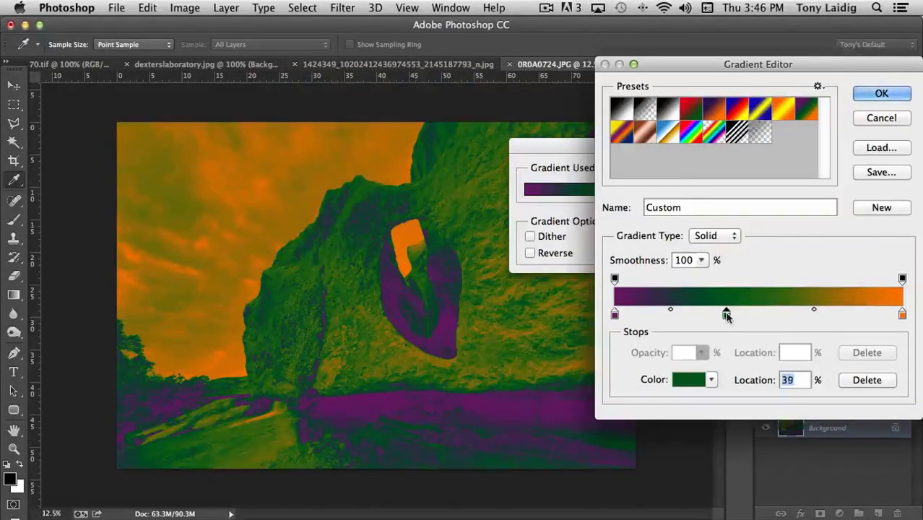
click(838, 314)
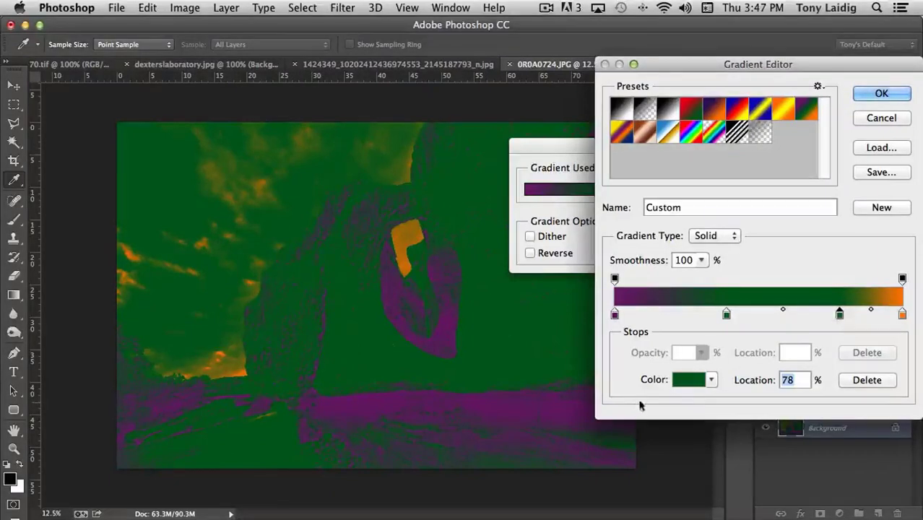
click(691, 381)
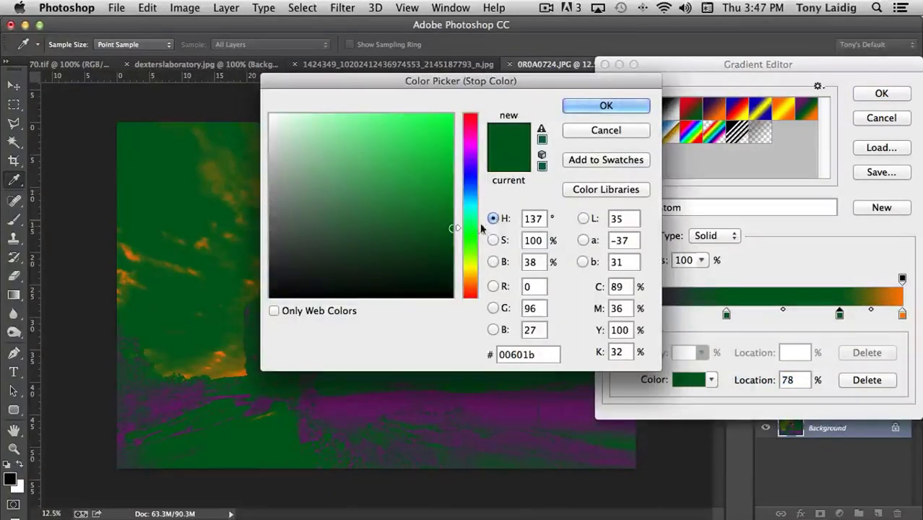
drag(482, 246, 480, 271)
click(387, 142)
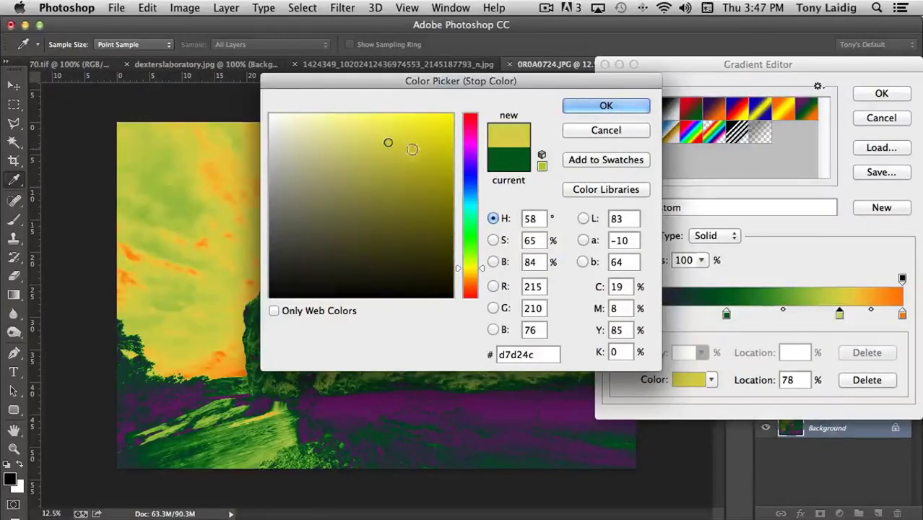
click(410, 153)
click(604, 106)
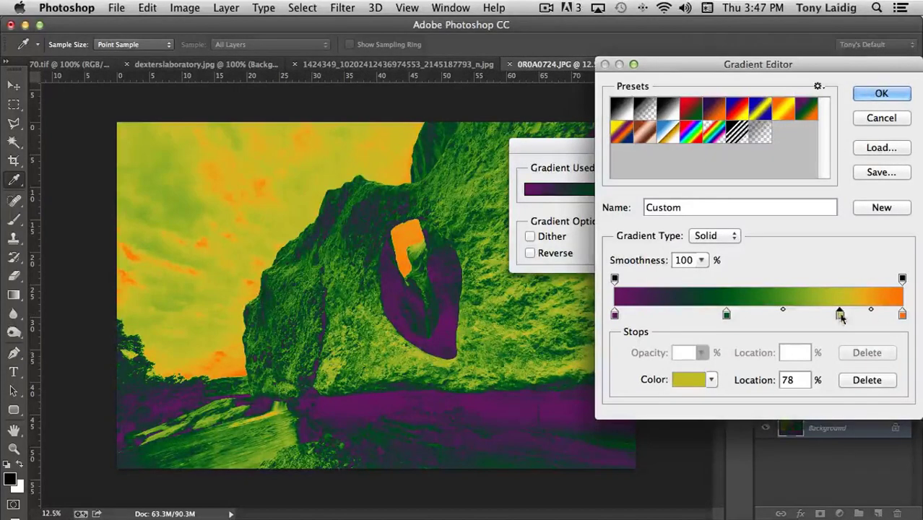
Step: Remove the yellow color stop and try the Chrome, Copper, and "Orange, Yellow, Orange" gradient presets
mouse_move(835, 317)
mouse_down()
mouse_move(810, 318)
mouse_move(835, 328)
mouse_move(858, 318)
mouse_move(838, 316)
mouse_up()
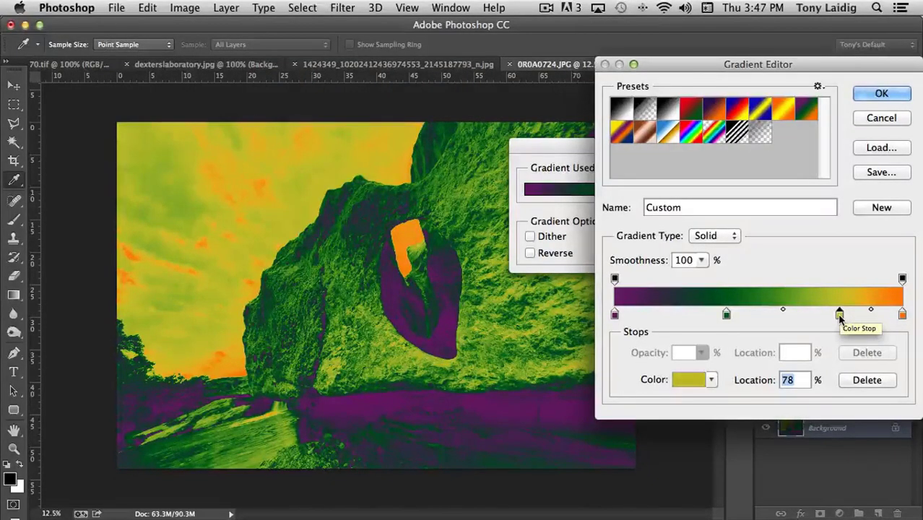
mouse_move(839, 317)
mouse_down()
mouse_move(838, 306)
mouse_move(836, 325)
mouse_up()
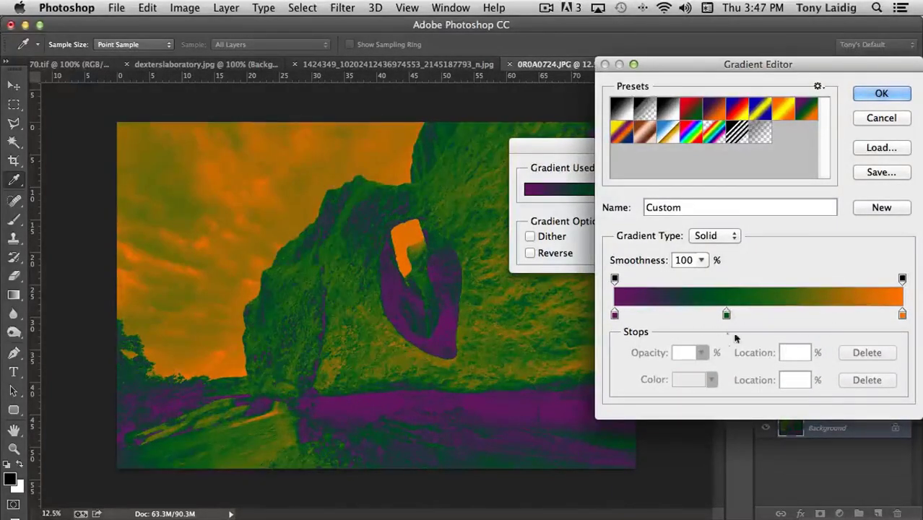
click(669, 132)
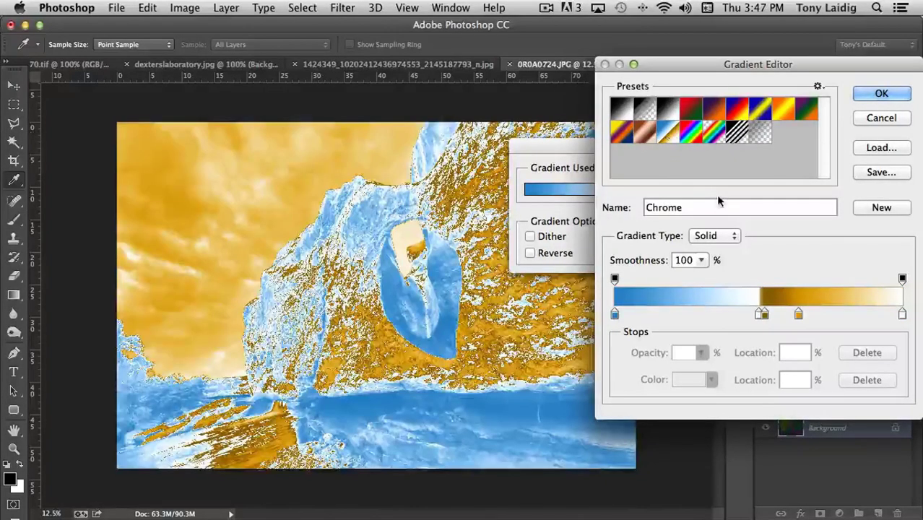
click(644, 140)
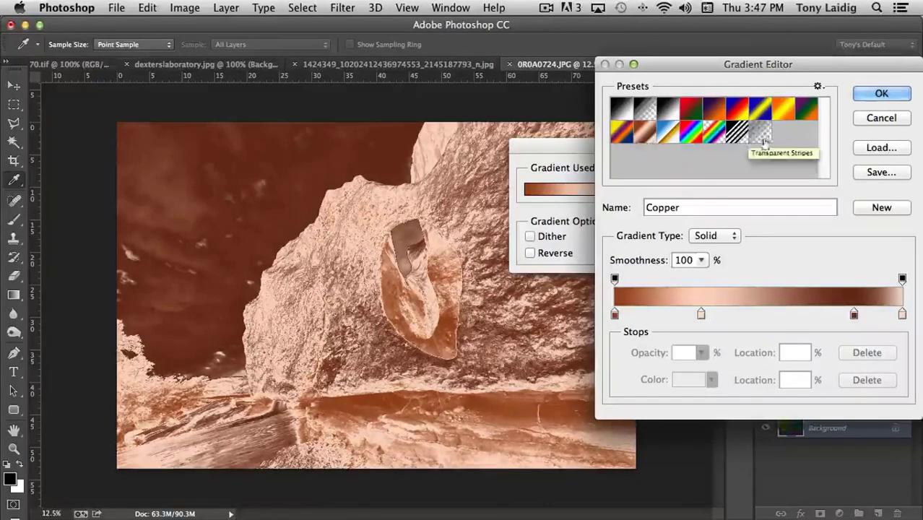
click(783, 112)
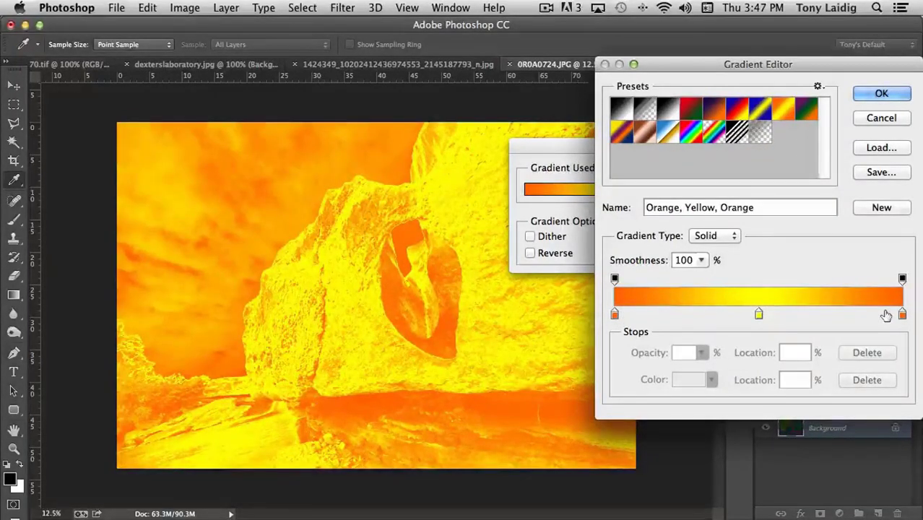
Step: Try the "Black, White", "Yellow, Violet, Orange, Blue" and Spectrum gradient presets, and cancel the Gradient Map adjustment
click(644, 109)
click(667, 109)
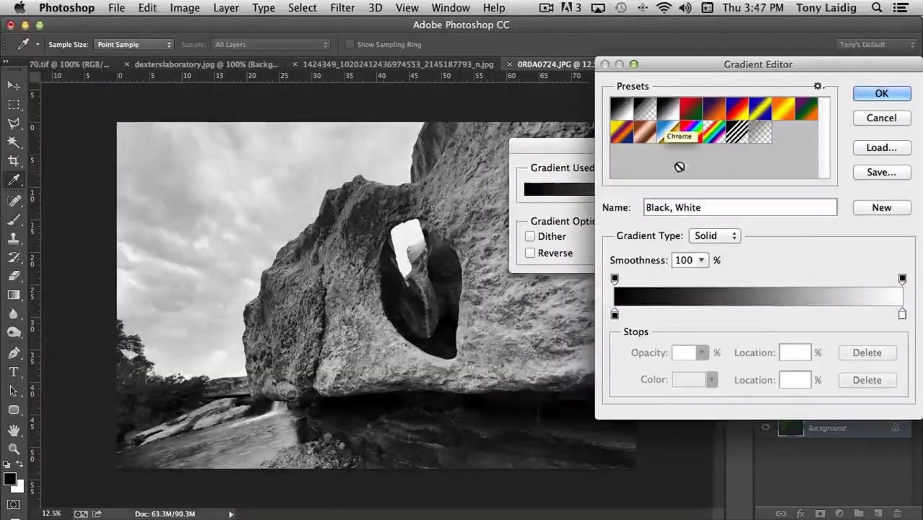
click(645, 134)
click(621, 135)
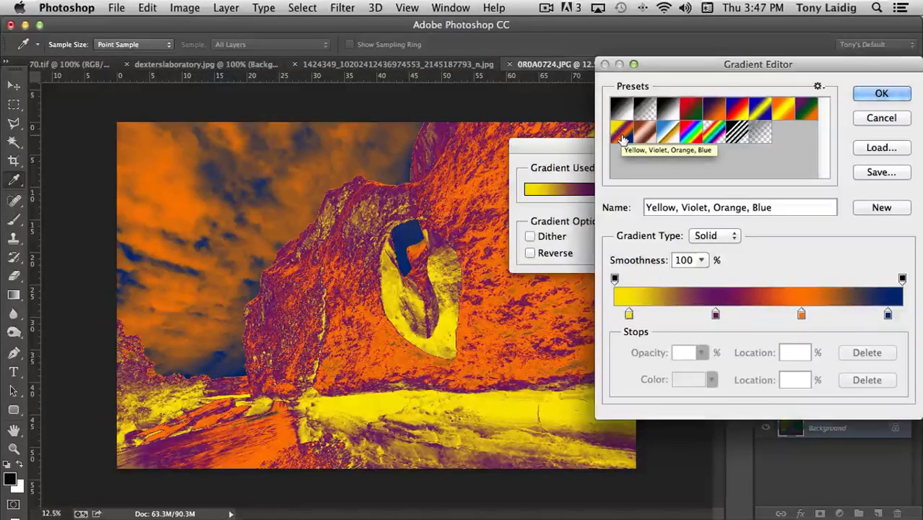
click(689, 131)
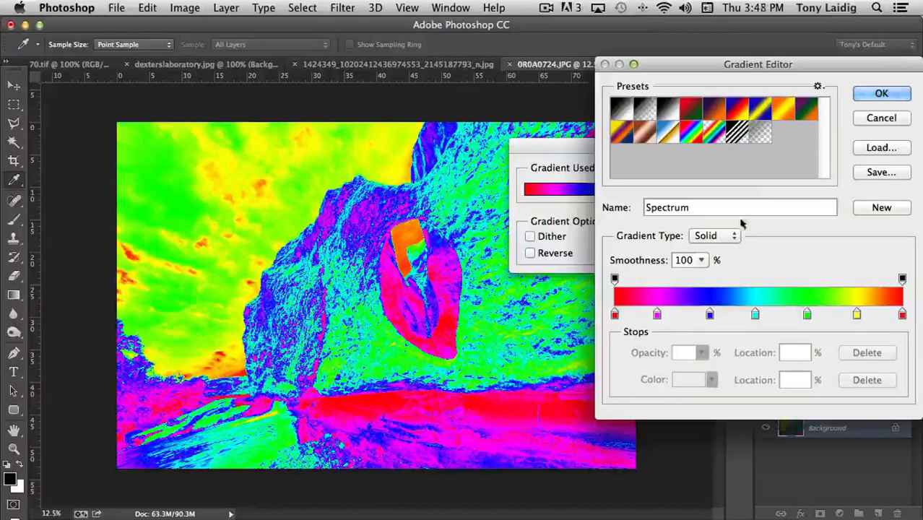
click(882, 119)
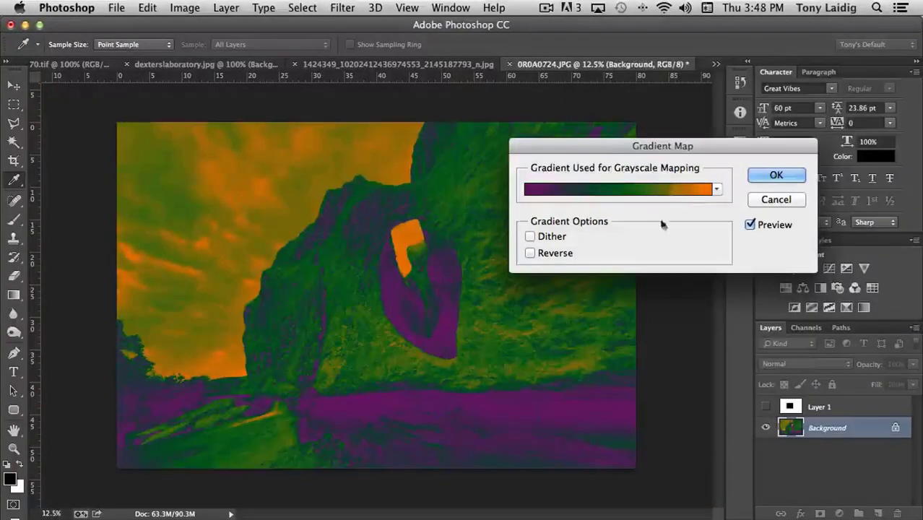
click(773, 200)
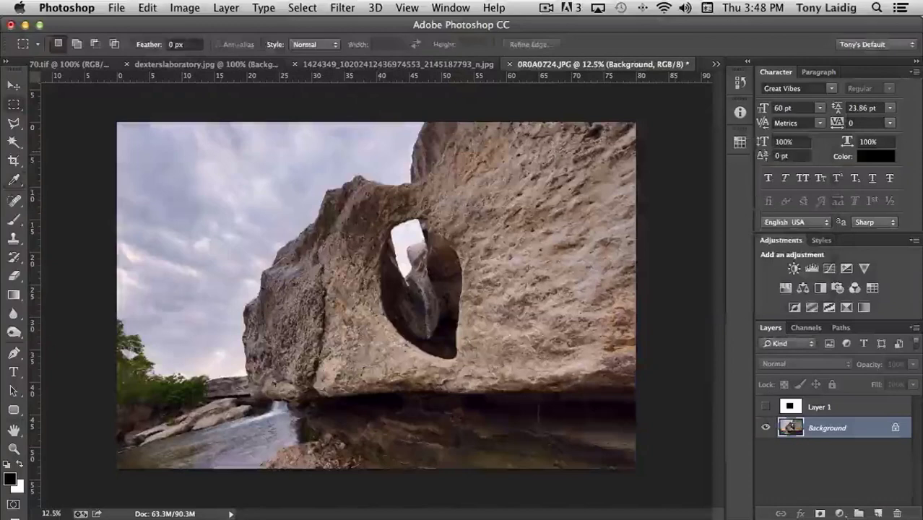
Step: Start a Selective Color adjustment on the Background photo and set the Blues to Cyan +7%, Magenta +20%, Yellow +59% and Black +57%
click(186, 8)
mouse_move(217, 47)
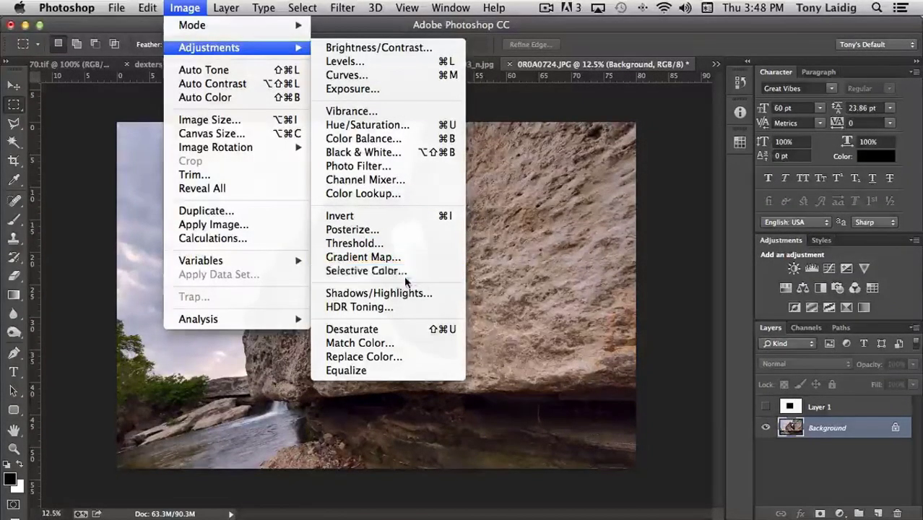
click(409, 273)
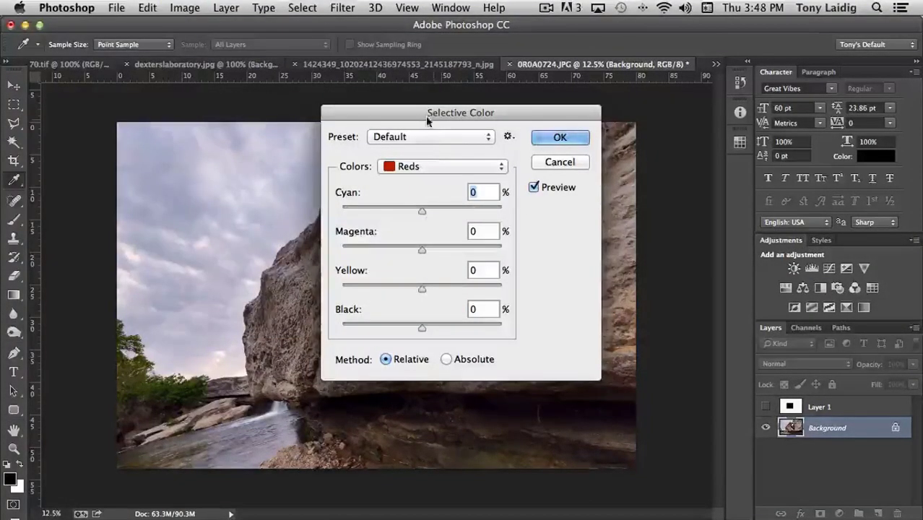
drag(424, 123, 613, 120)
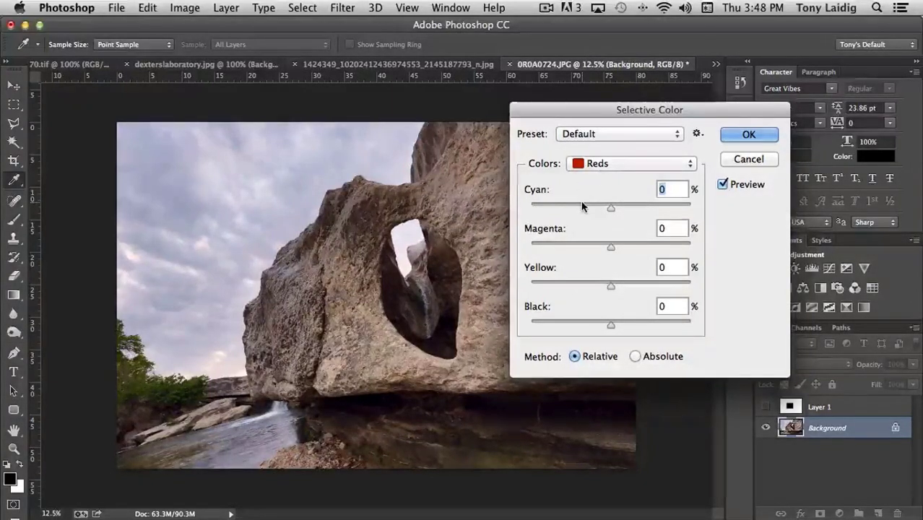
click(622, 167)
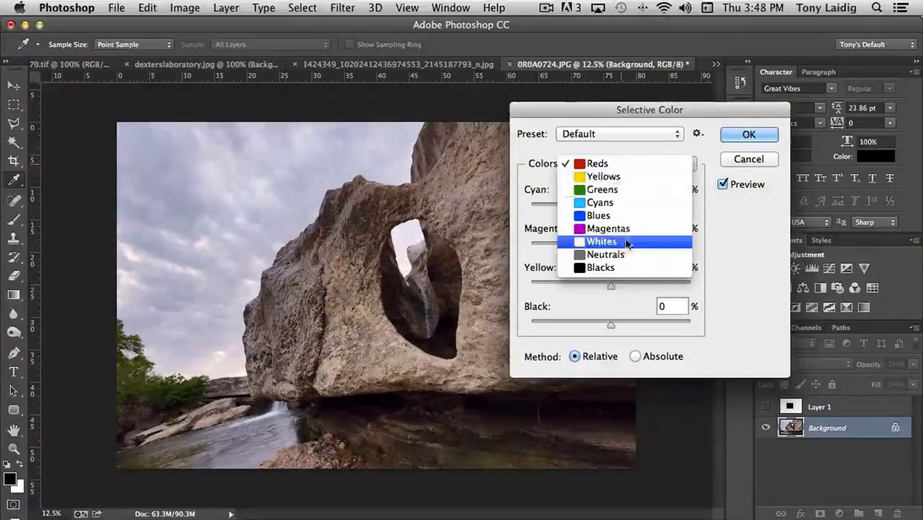
click(604, 218)
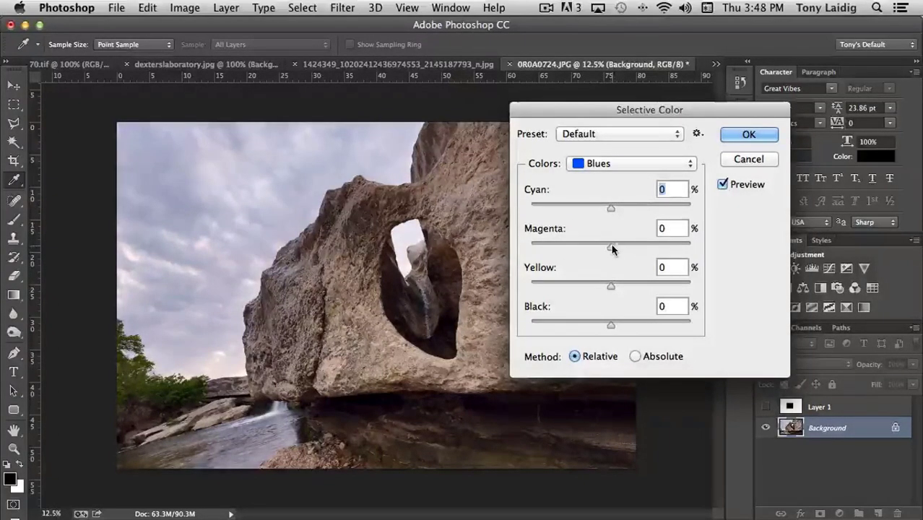
mouse_move(611, 247)
mouse_down()
mouse_move(566, 247)
mouse_move(634, 247)
mouse_move(626, 247)
mouse_up()
drag(610, 283, 658, 289)
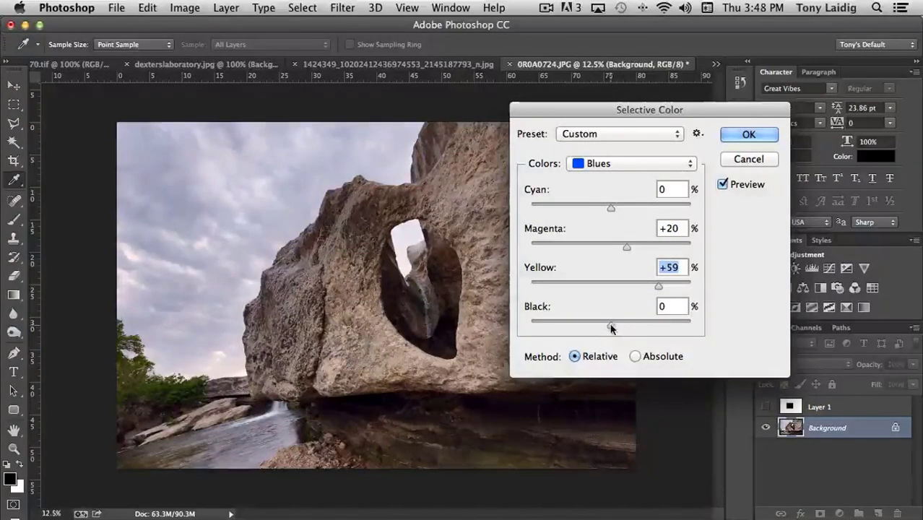
drag(609, 329, 656, 328)
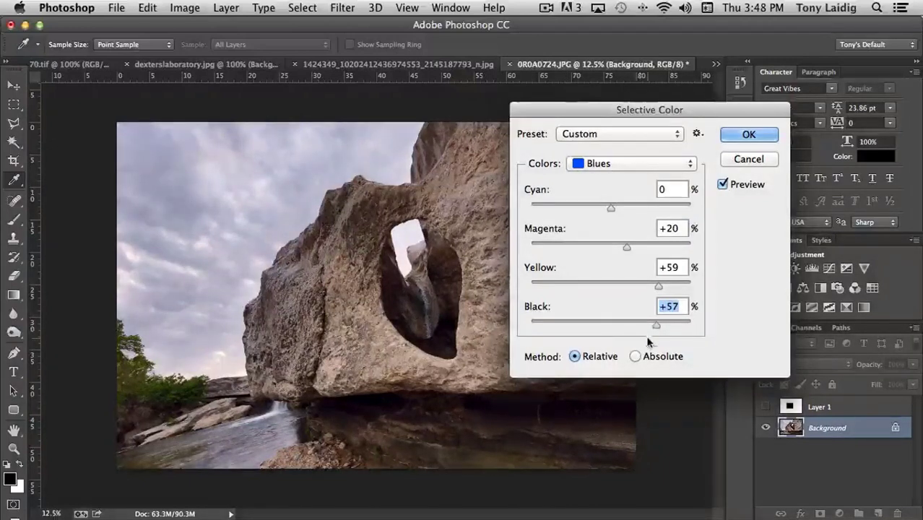
mouse_move(608, 210)
mouse_down()
mouse_move(566, 207)
mouse_move(642, 210)
mouse_move(616, 210)
mouse_up()
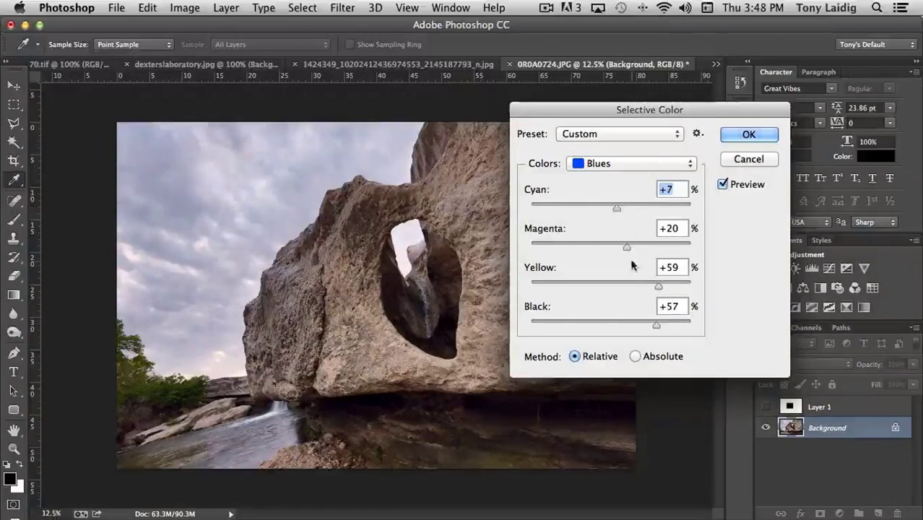
Step: Reduce the Blues to Magenta +5% and Yellow +2%, and bring their Black back to about zero
drag(626, 249, 614, 246)
drag(658, 286, 612, 286)
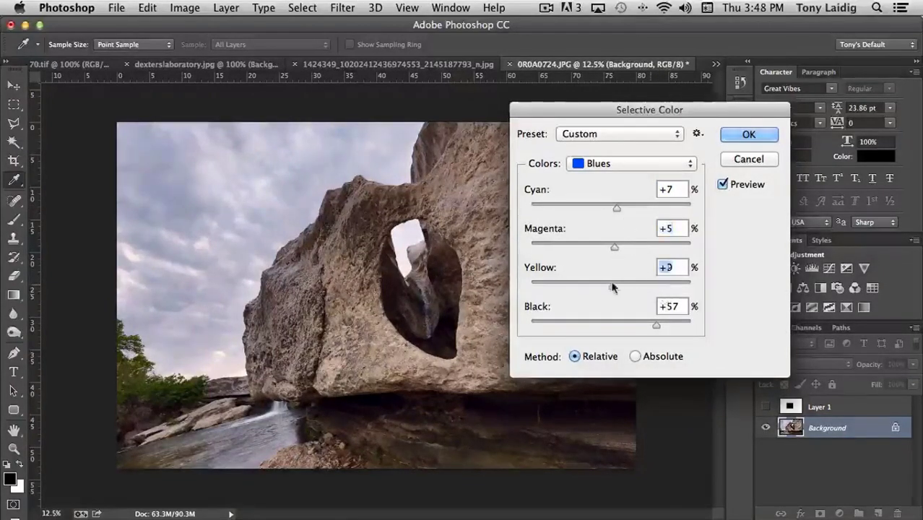
drag(654, 324, 610, 324)
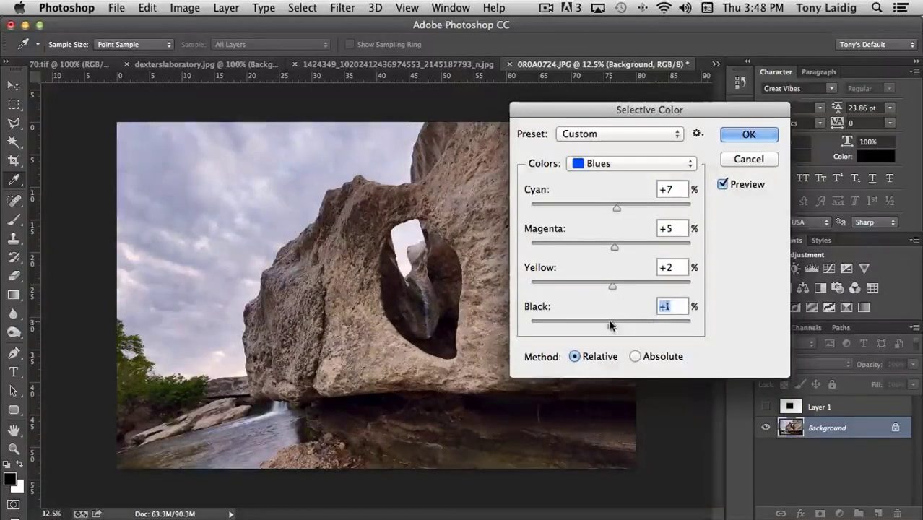
Step: Adjust the Greens, trying Magenta at -90%, and set them to Cyan +14%, Magenta -1% and Yellow -34%
click(613, 164)
click(604, 138)
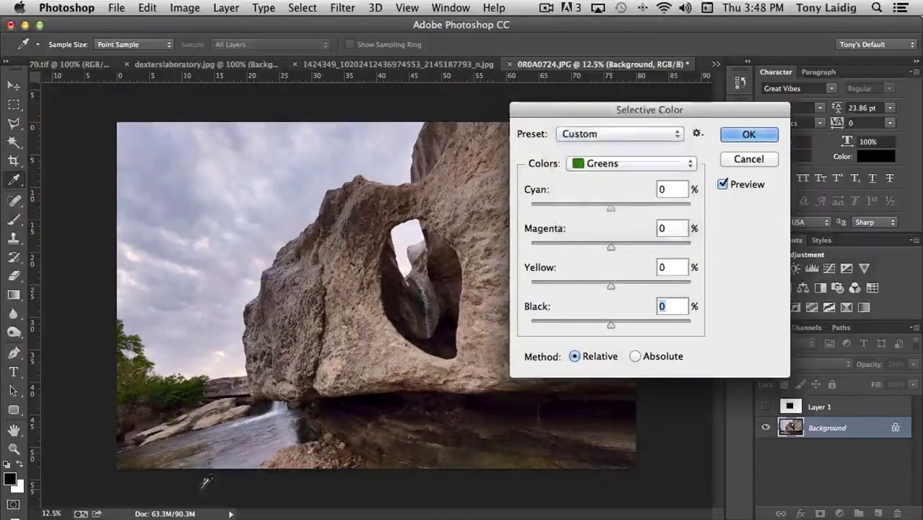
drag(611, 246, 537, 247)
mouse_move(611, 208)
mouse_down()
mouse_move(533, 210)
mouse_move(622, 208)
mouse_up()
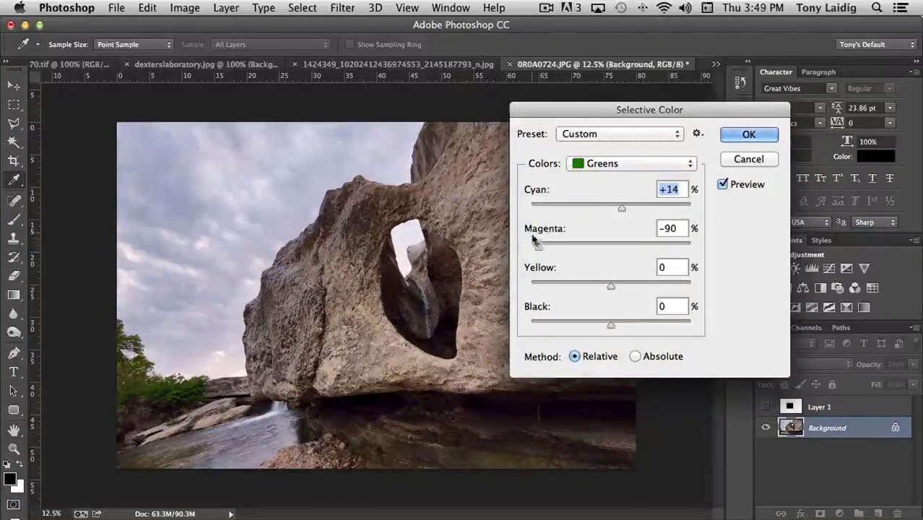
drag(546, 247, 610, 247)
drag(611, 286, 584, 287)
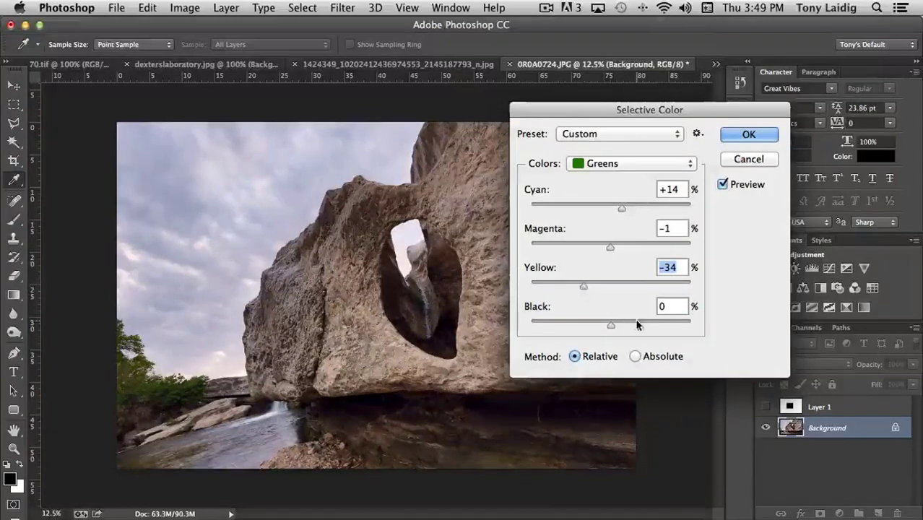
Step: Try the Absolute method, return to Relative, and set the Greens' Yellow to +2%
click(636, 356)
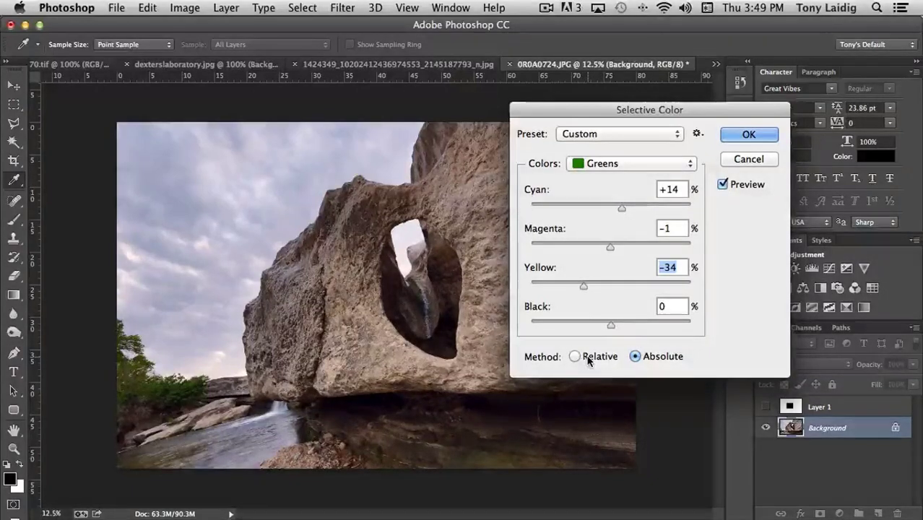
click(588, 361)
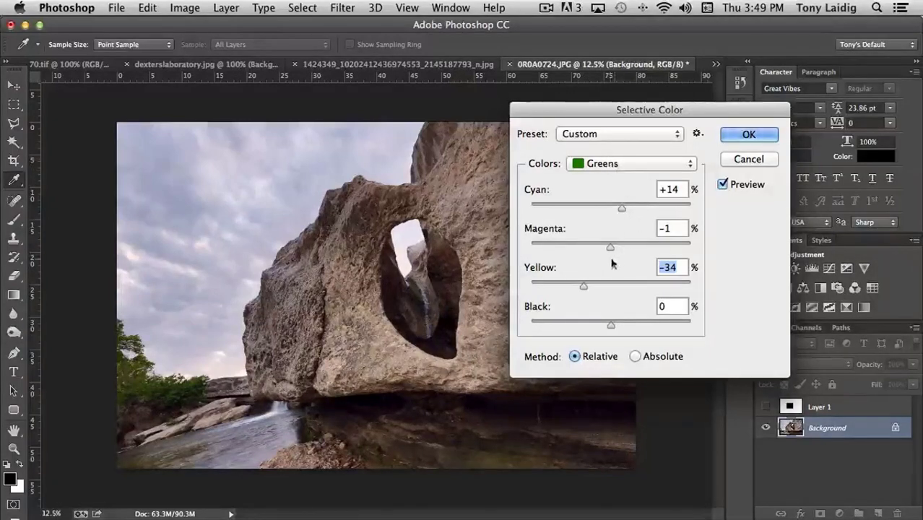
drag(582, 286, 612, 286)
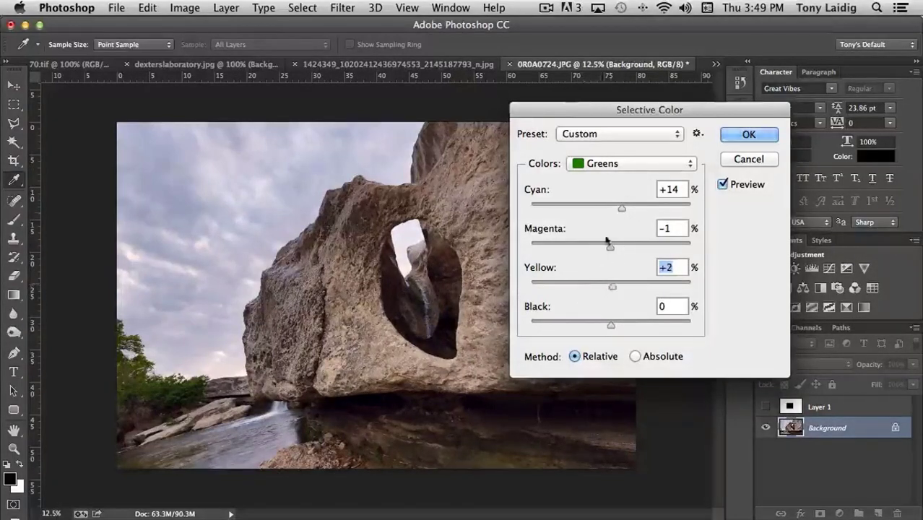
Step: Try the Reds at Cyan +63%, Magenta +5% and Yellow +37%, and cancel the Selective Color adjustment
click(605, 163)
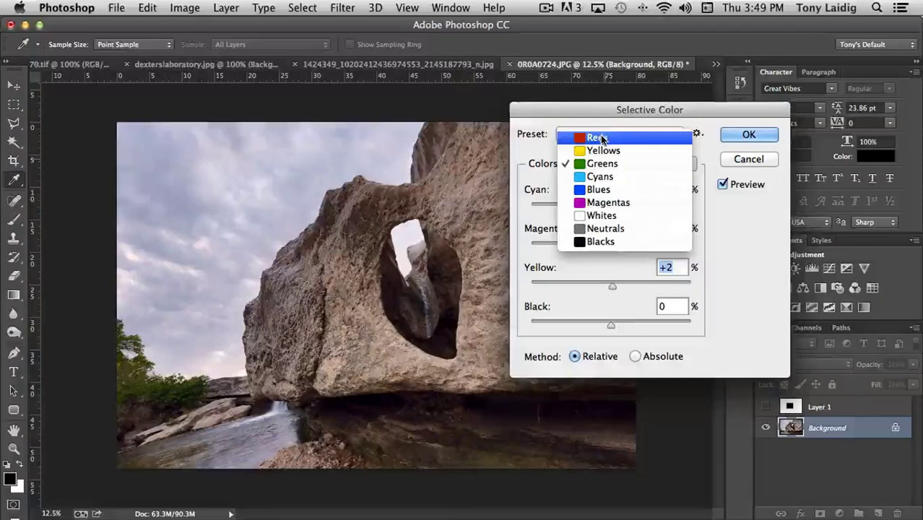
click(600, 137)
mouse_move(610, 206)
mouse_down()
mouse_move(564, 209)
mouse_move(607, 210)
mouse_up()
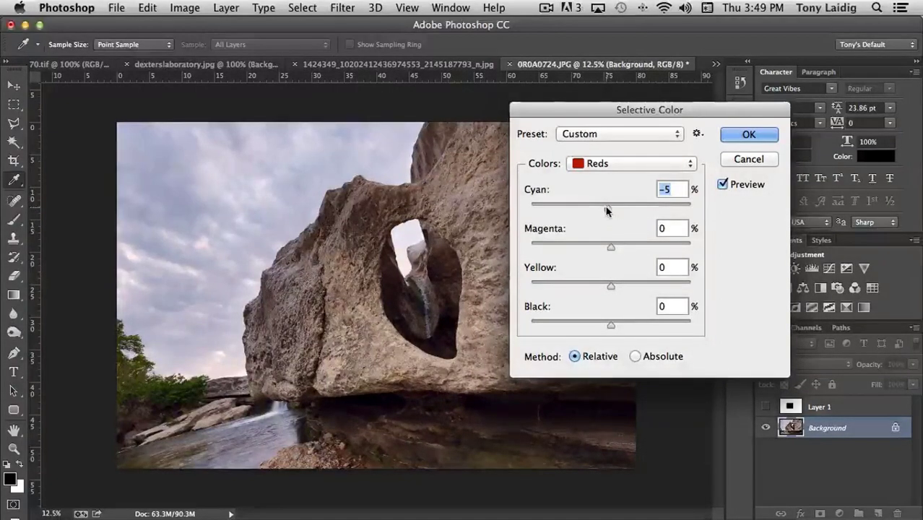
drag(606, 209, 662, 208)
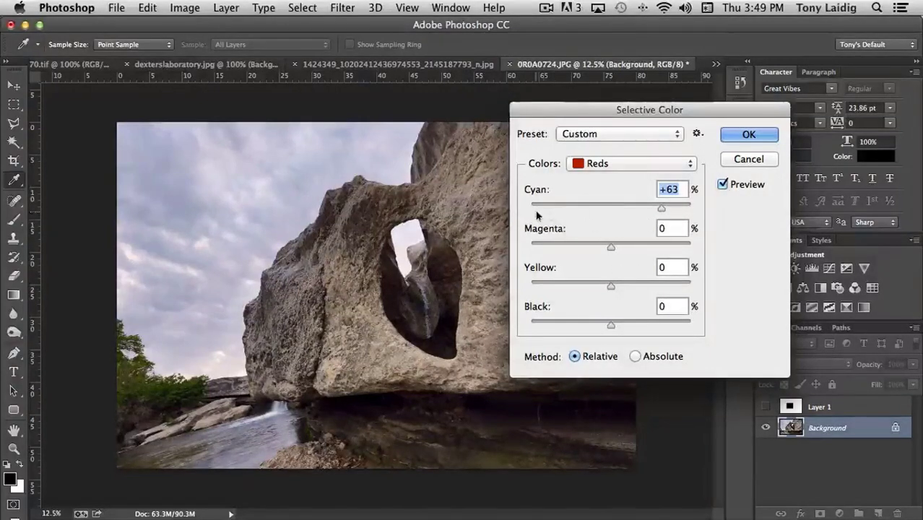
mouse_move(611, 249)
mouse_down()
mouse_move(661, 248)
mouse_move(552, 247)
mouse_move(667, 249)
mouse_move(582, 249)
mouse_move(616, 251)
mouse_up()
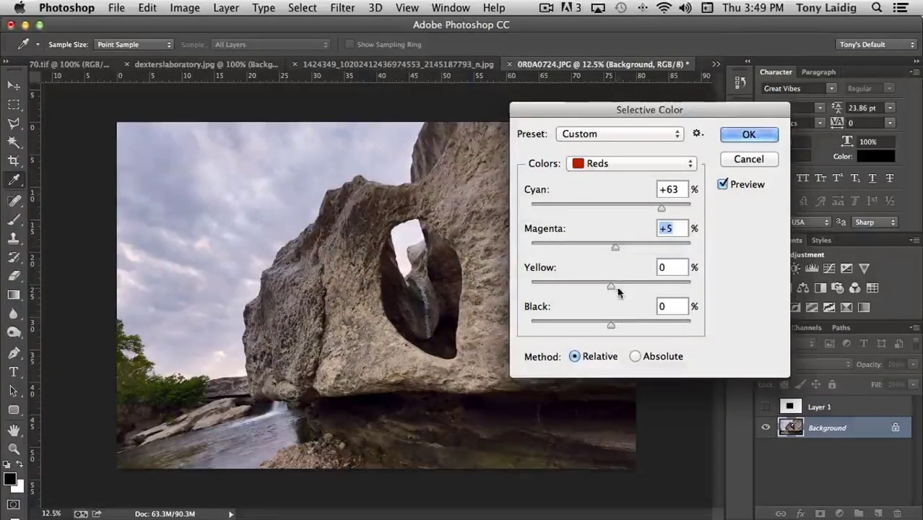
drag(612, 285, 638, 285)
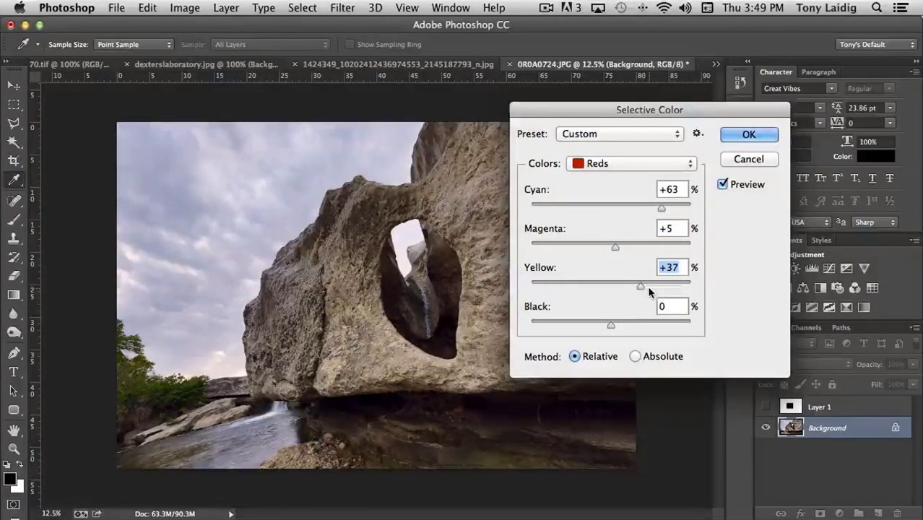
click(749, 159)
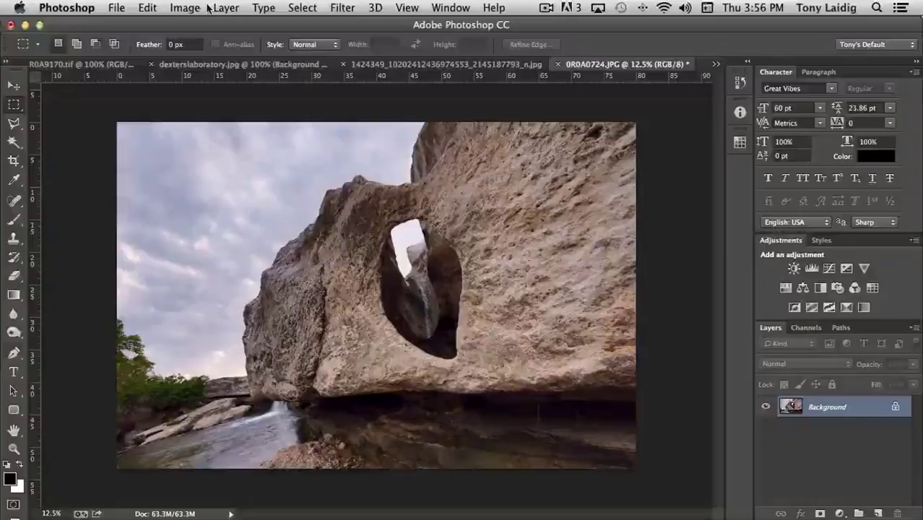
Step: Start a Shadows/Highlights adjustment on the Background photo and compare the image with its preview off and on
click(186, 10)
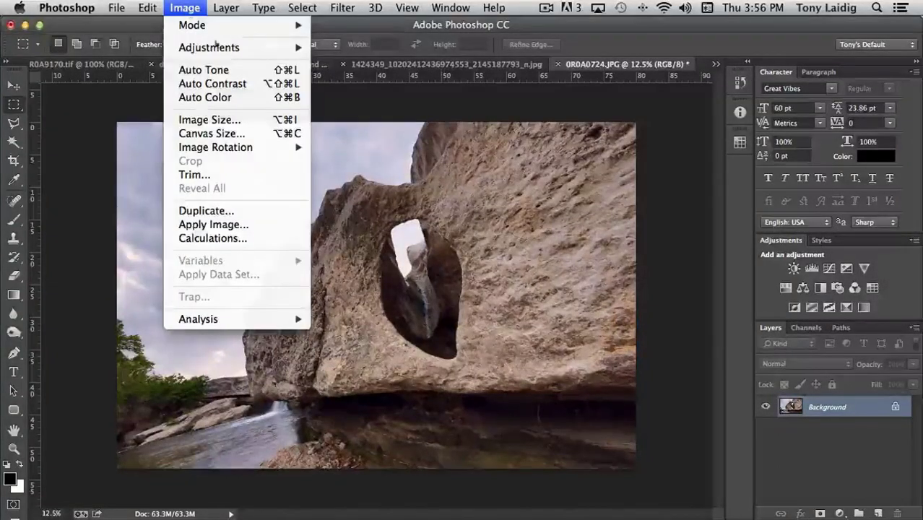
mouse_move(217, 47)
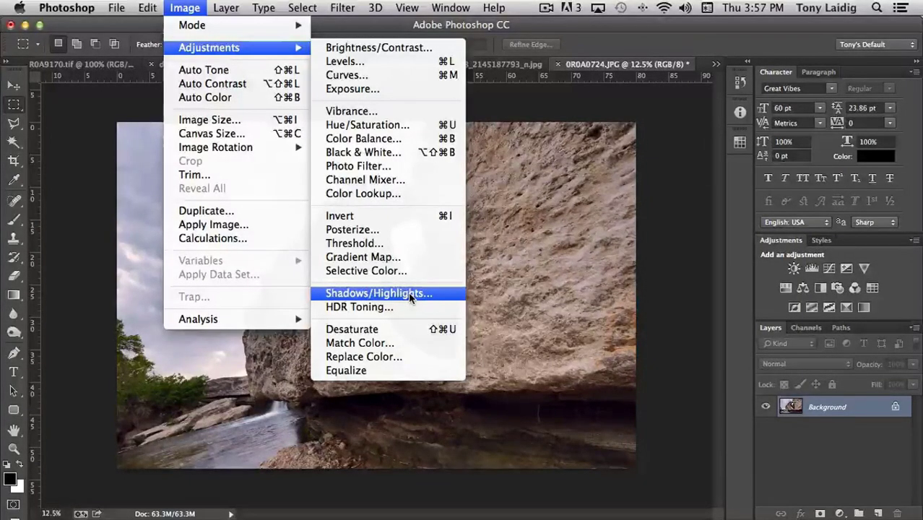
click(403, 295)
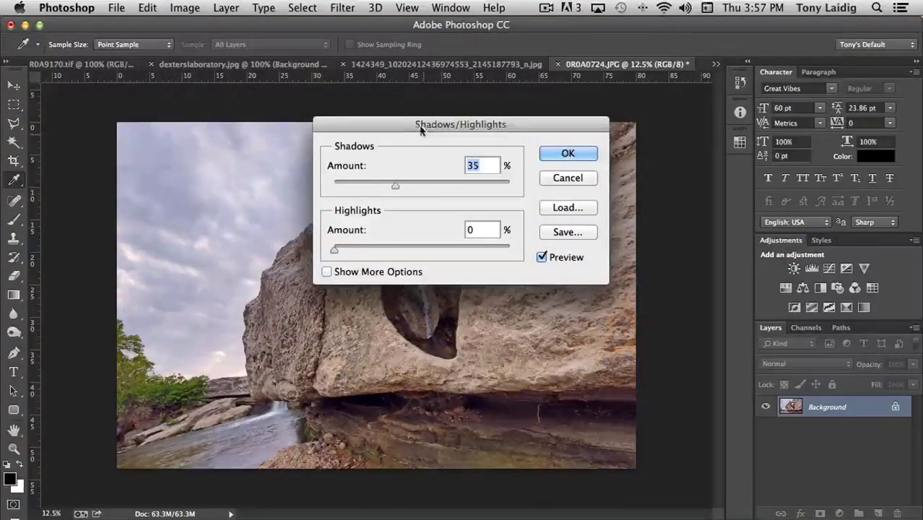
drag(409, 121, 545, 84)
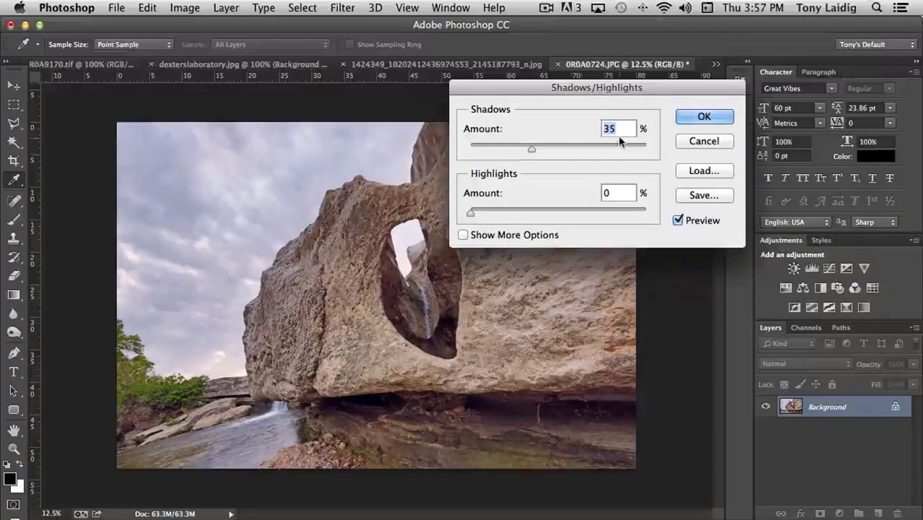
click(680, 221)
click(678, 222)
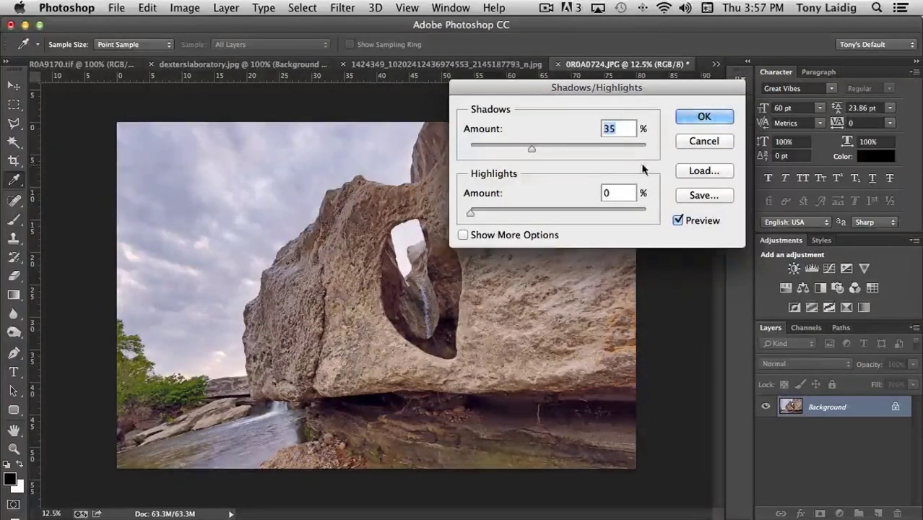
Step: Set the Highlights amount to 9% and the Shadows amount to 21%, and compare the photo with and without the adjustment
mouse_move(473, 216)
mouse_down()
mouse_move(513, 213)
mouse_move(485, 213)
mouse_up()
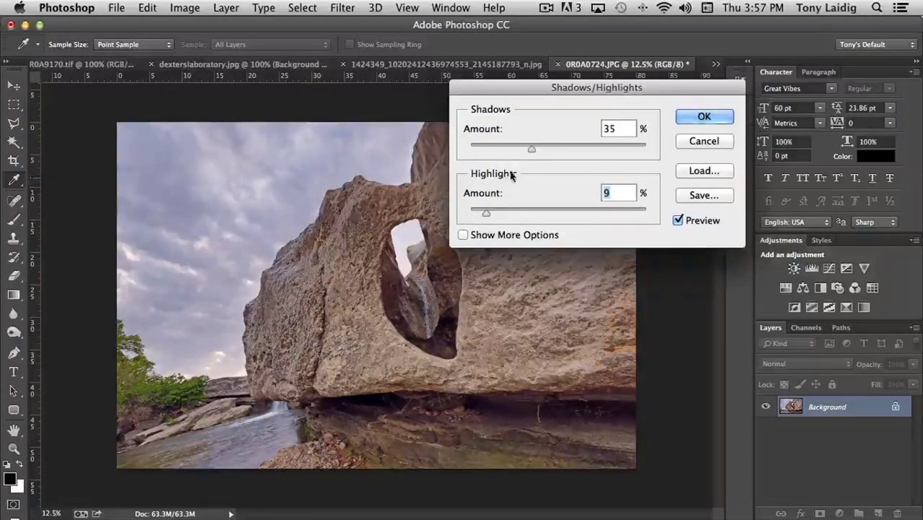
drag(531, 151, 507, 150)
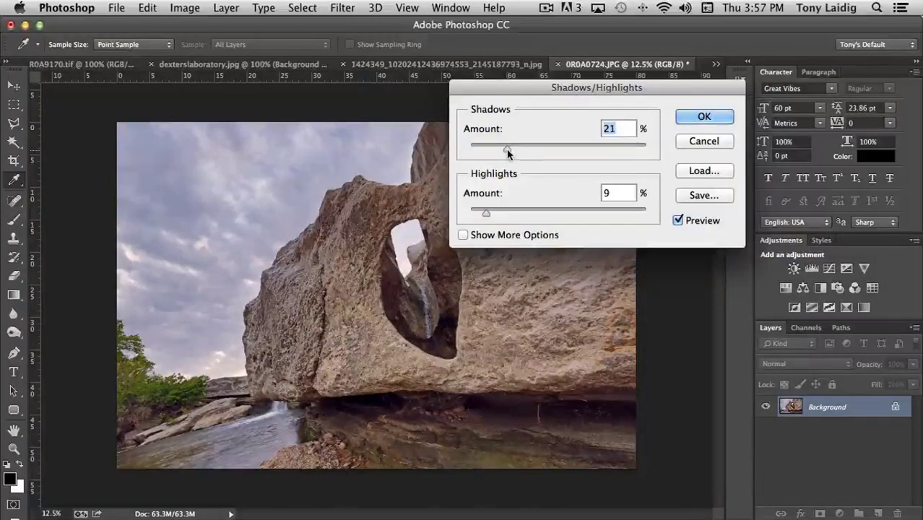
click(679, 220)
click(679, 220)
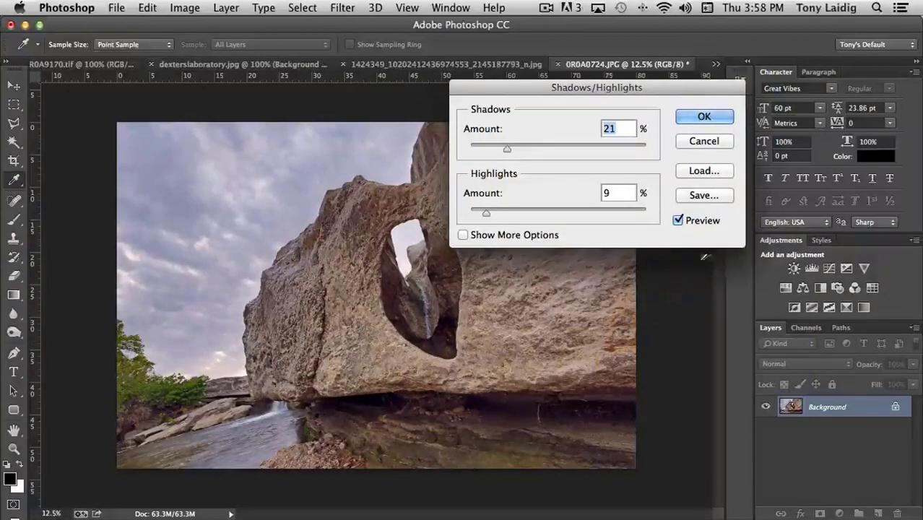
click(677, 221)
click(678, 221)
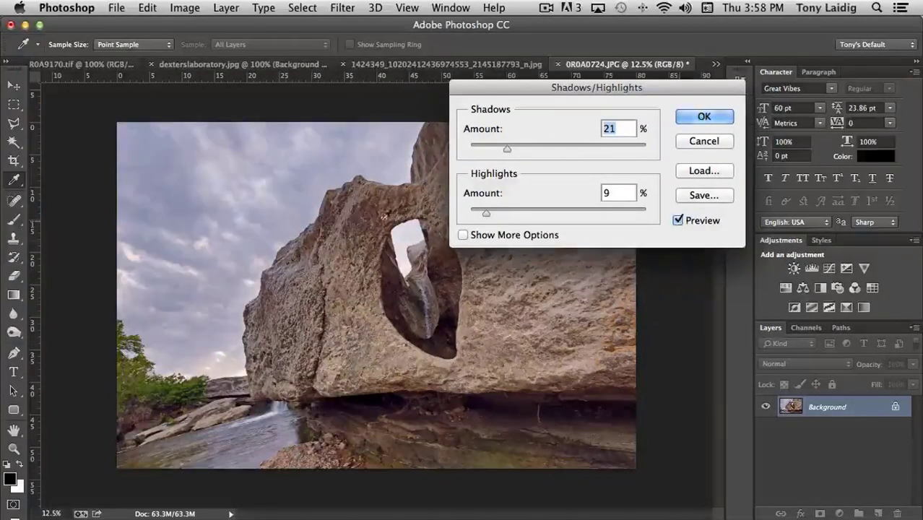
click(678, 221)
click(678, 221)
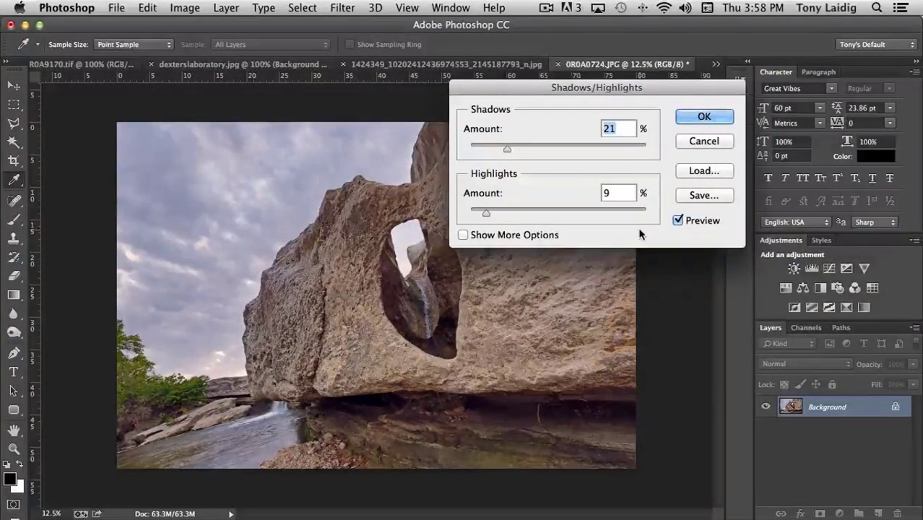
Step: Expand the Shadows/Highlights adjustment to its full set of options and reposition the dialog so they are all reachable
drag(511, 91, 626, 85)
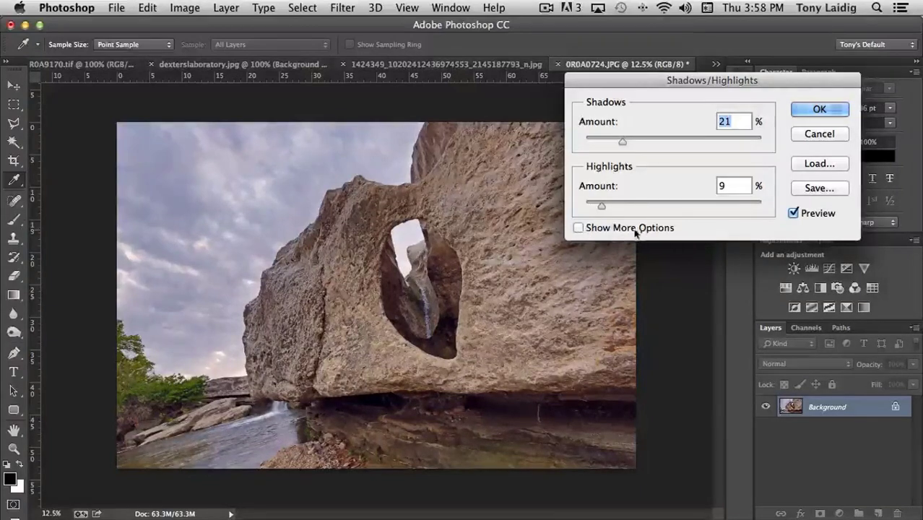
click(577, 228)
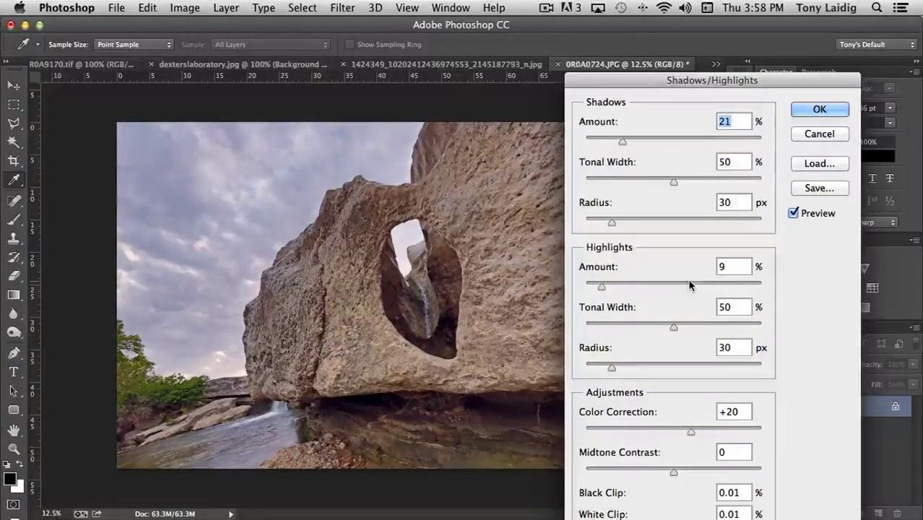
drag(649, 81, 615, 10)
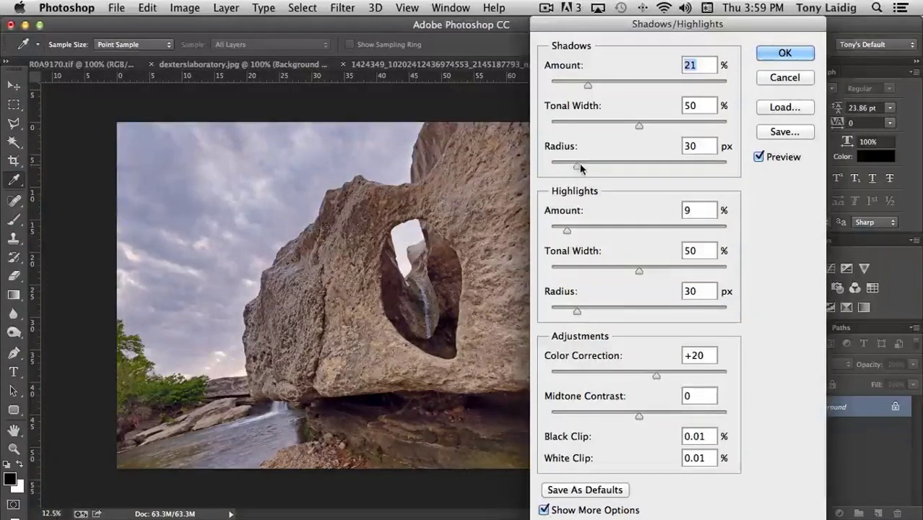
Step: Try Shadows Radius 53 px, Shadows Tonal Width 49% and Color Correction +23, and cancel the Shadows/Highlights adjustment
drag(574, 169, 597, 170)
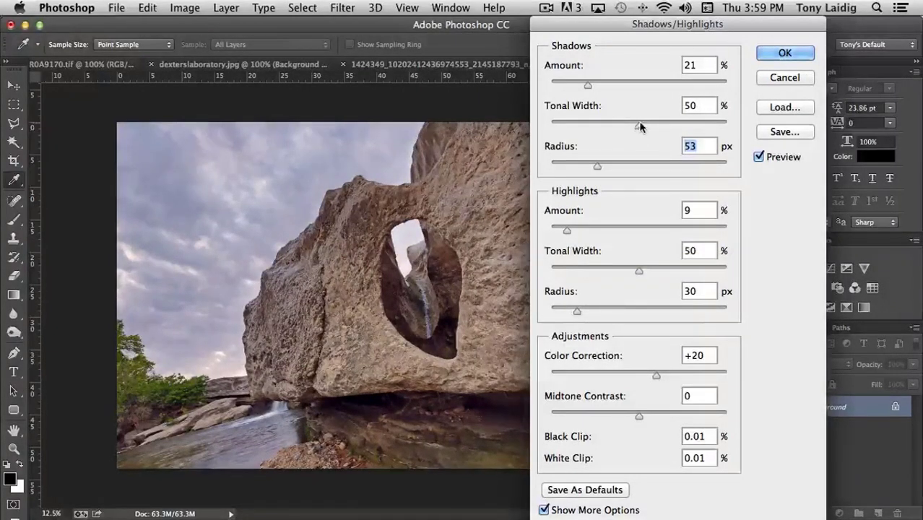
mouse_move(640, 127)
mouse_down()
mouse_move(587, 128)
mouse_move(685, 128)
mouse_move(629, 127)
mouse_move(637, 128)
mouse_up()
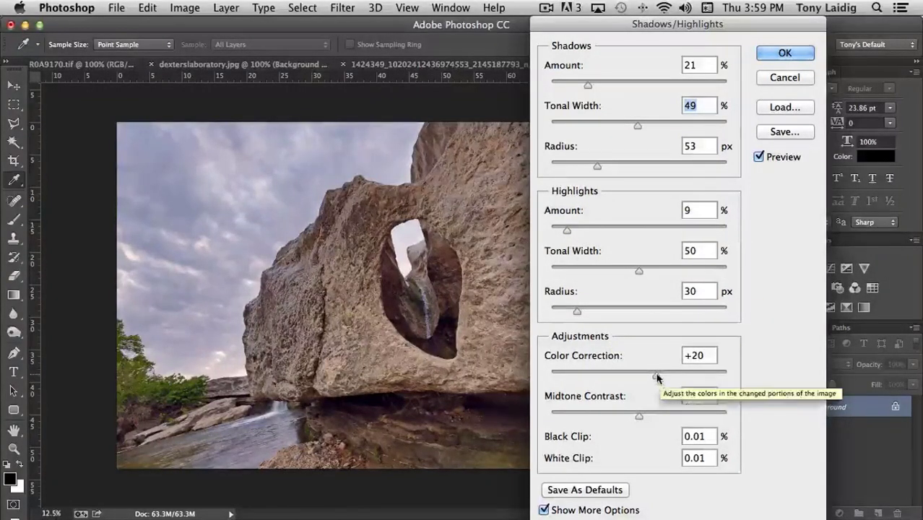
drag(656, 377, 639, 376)
drag(615, 373, 659, 376)
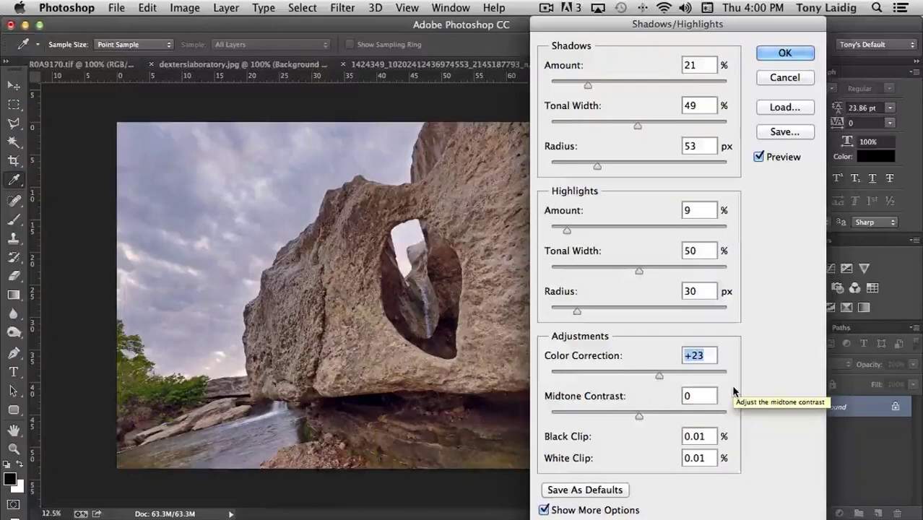
click(779, 77)
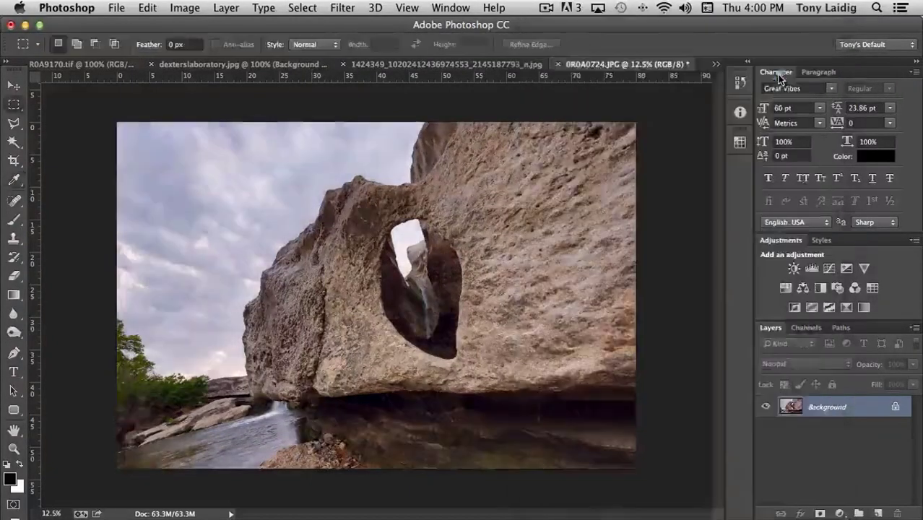
Step: Start an HDR Toning adjustment on the rock photo and move its dialog aside to uncover more of the image
click(183, 7)
mouse_move(309, 52)
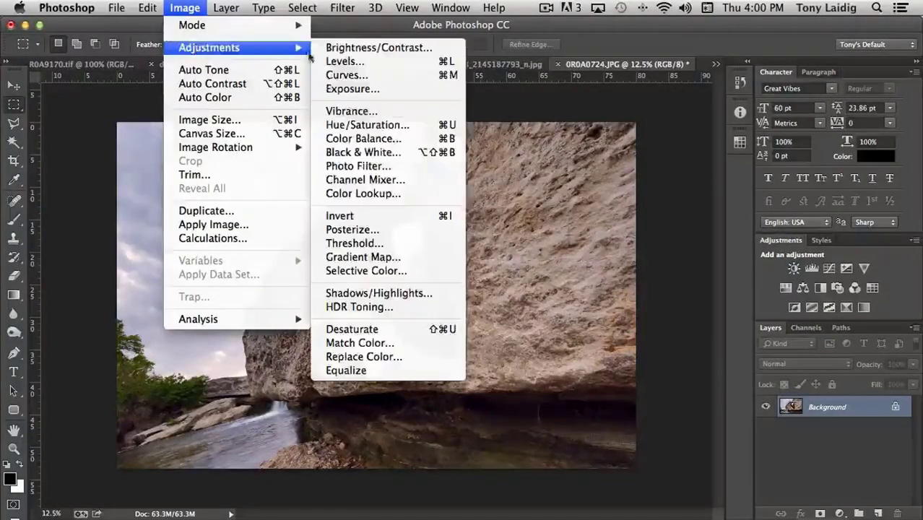
click(398, 309)
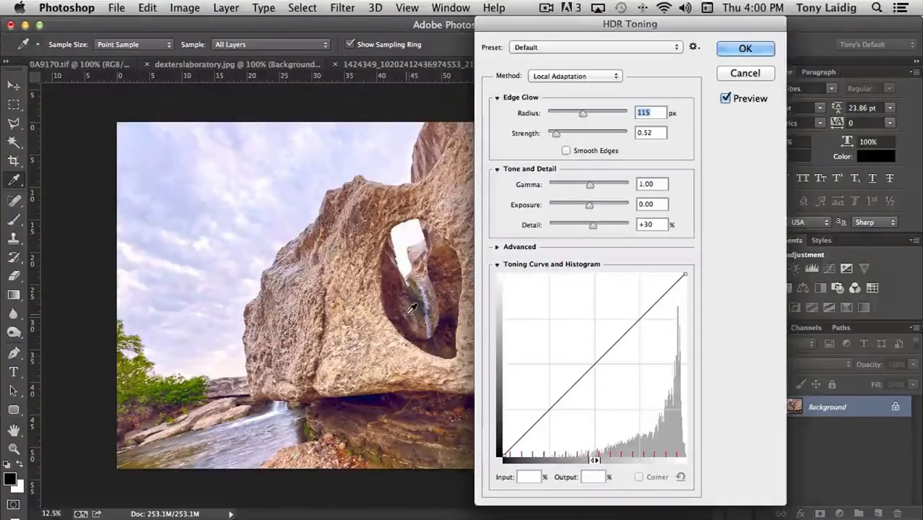
drag(546, 24, 611, 27)
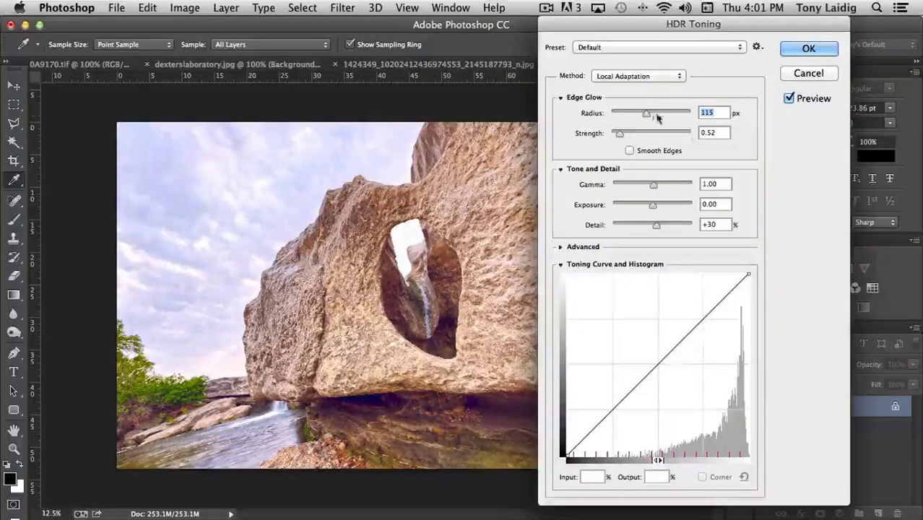
Step: Try several Edge Glow settings, ending at Radius 175 px and Strength 1.05, and cancel the HDR Toning adjustment
mouse_move(653, 118)
mouse_down()
mouse_move(618, 118)
mouse_move(652, 114)
mouse_up()
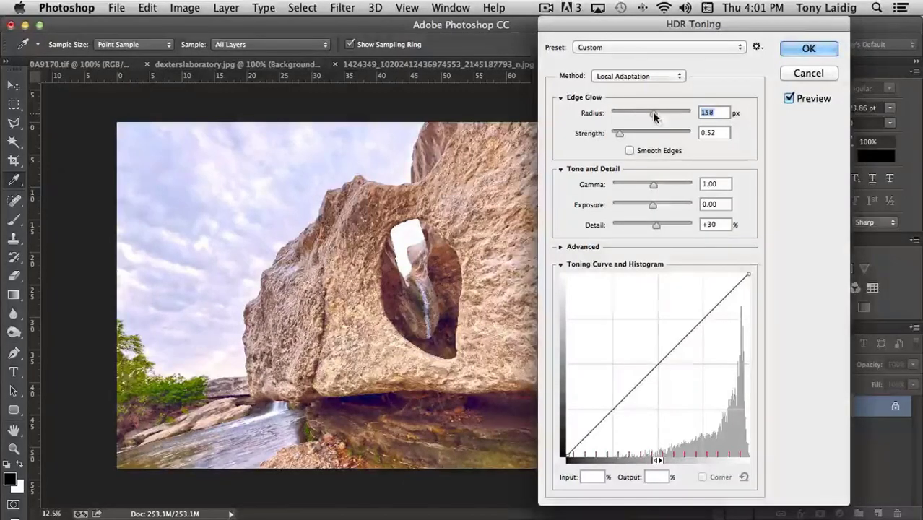
drag(652, 113, 619, 113)
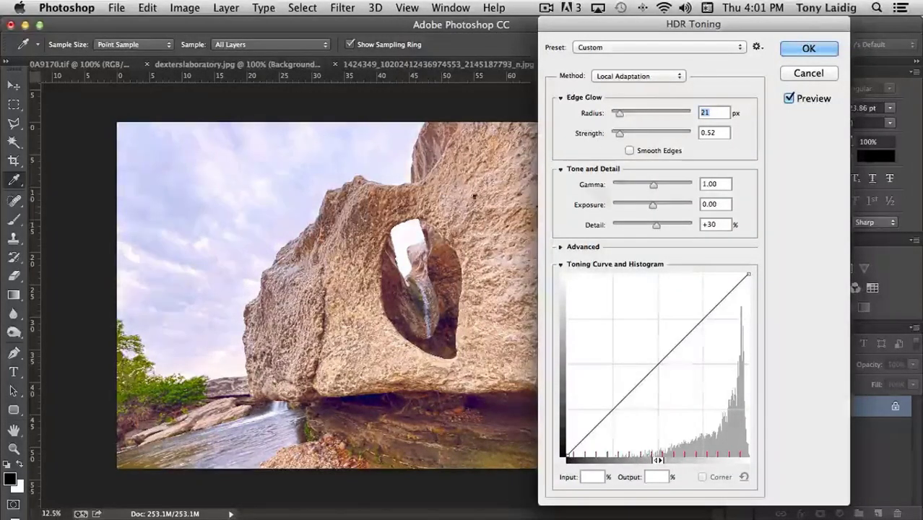
drag(619, 114, 641, 136)
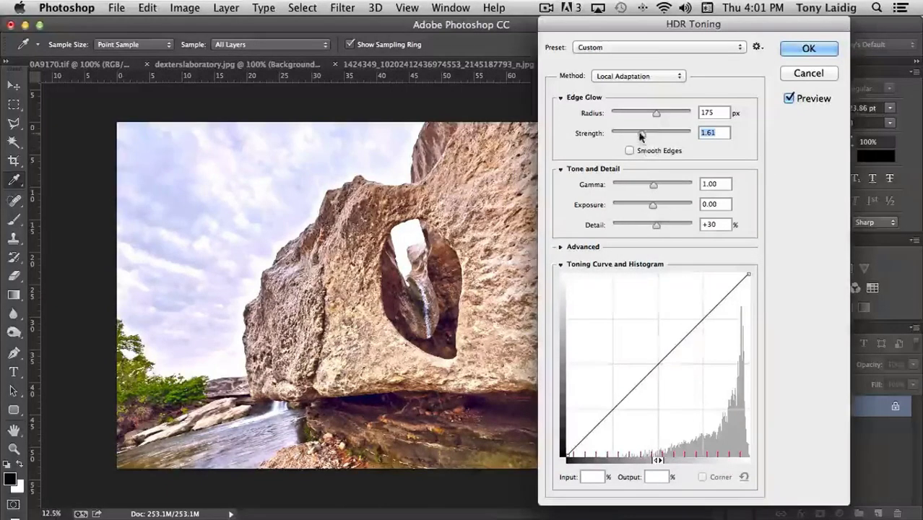
drag(641, 137, 630, 138)
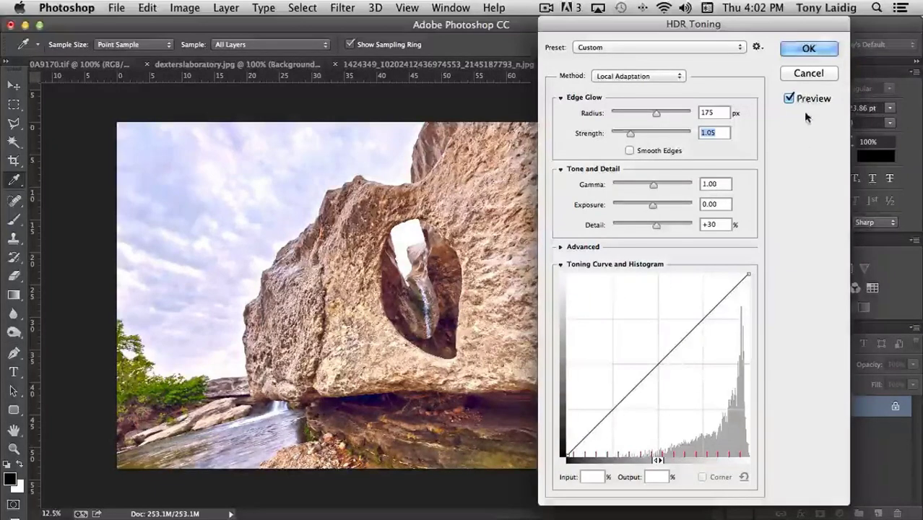
click(808, 73)
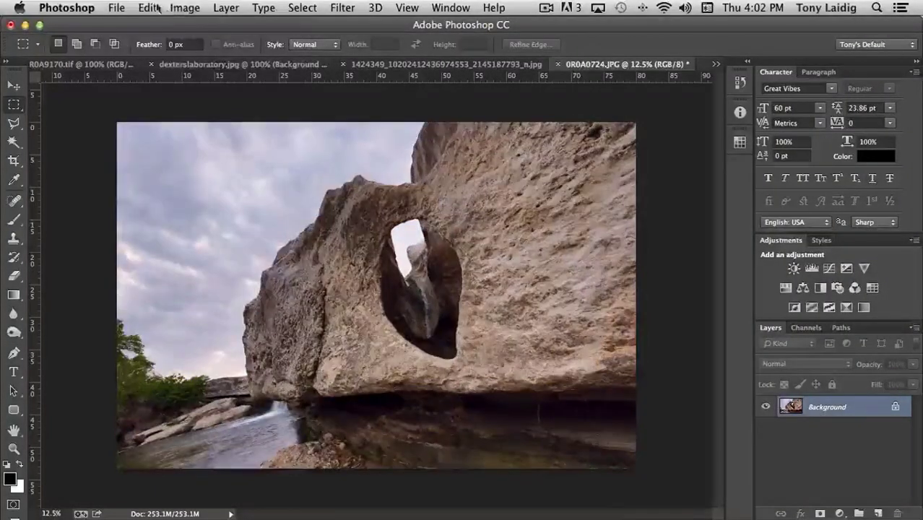
Step: Try desaturating the rock photo and look through the available image color modes
click(185, 7)
mouse_move(217, 47)
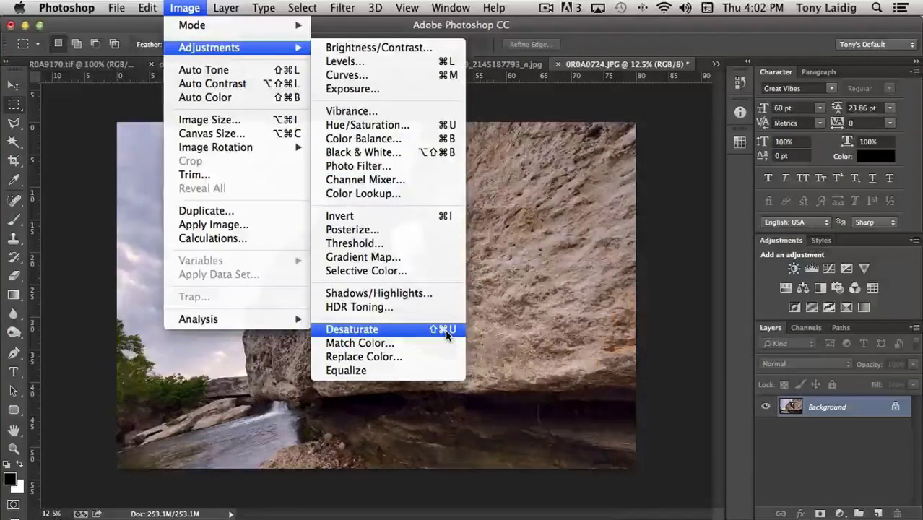
click(371, 330)
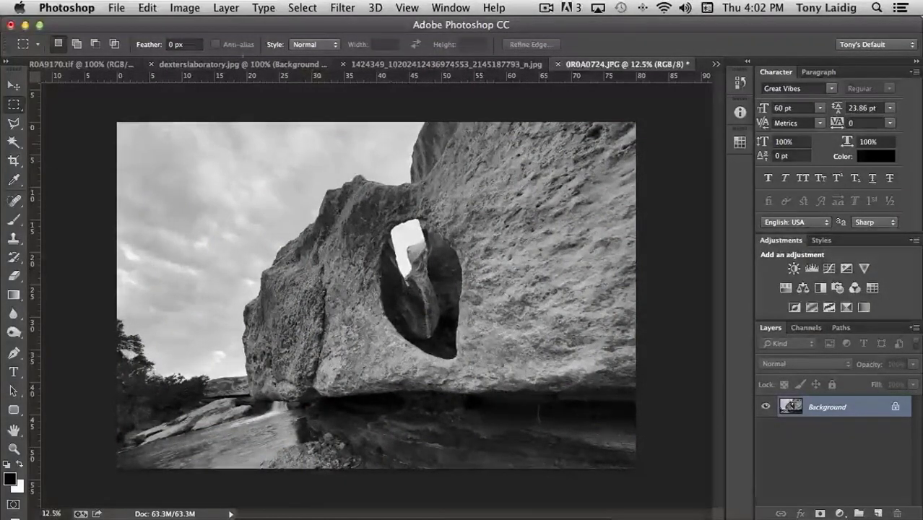
click(184, 10)
mouse_move(193, 25)
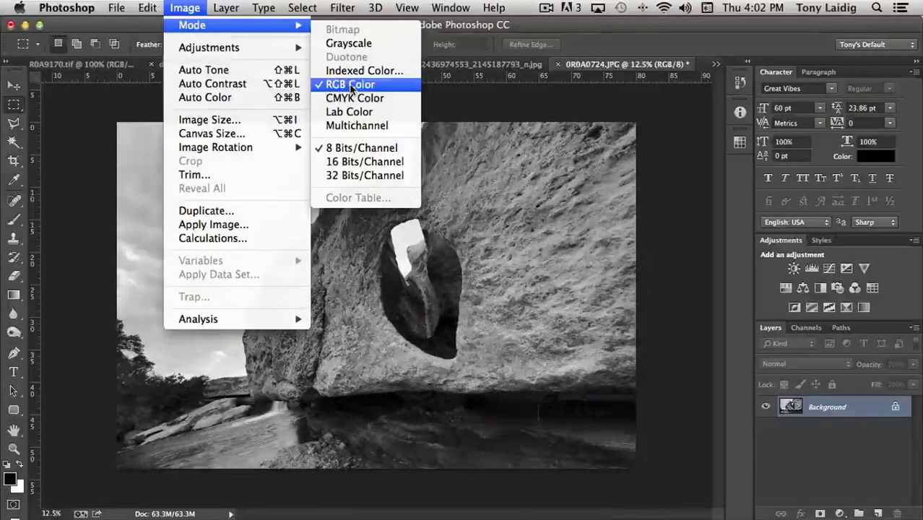
click(366, 98)
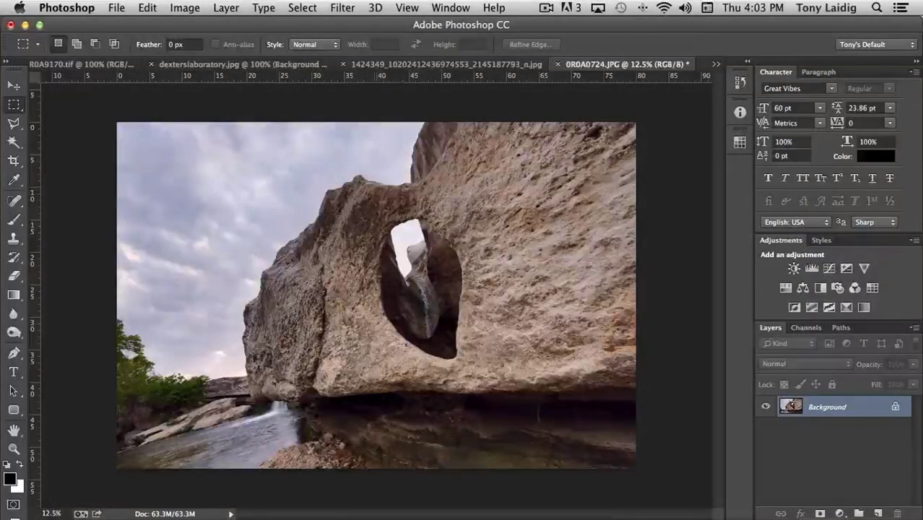
Step: Start a Match Color adjustment on the rock photo and use 0R0A9170.tif as the color source
click(186, 11)
mouse_move(208, 47)
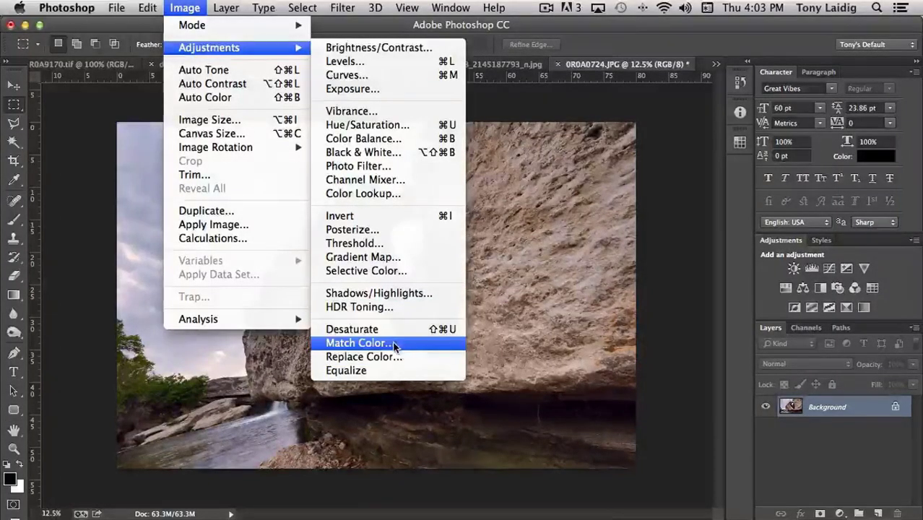
click(394, 343)
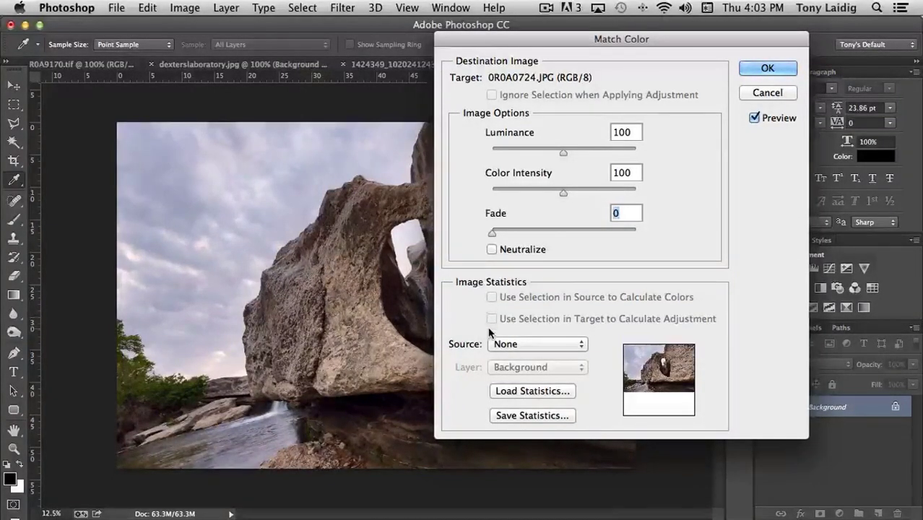
click(547, 345)
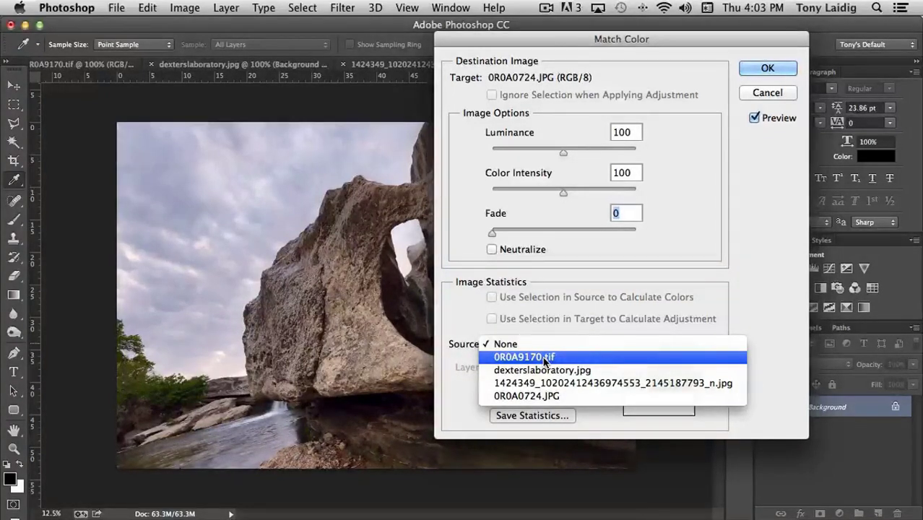
click(545, 359)
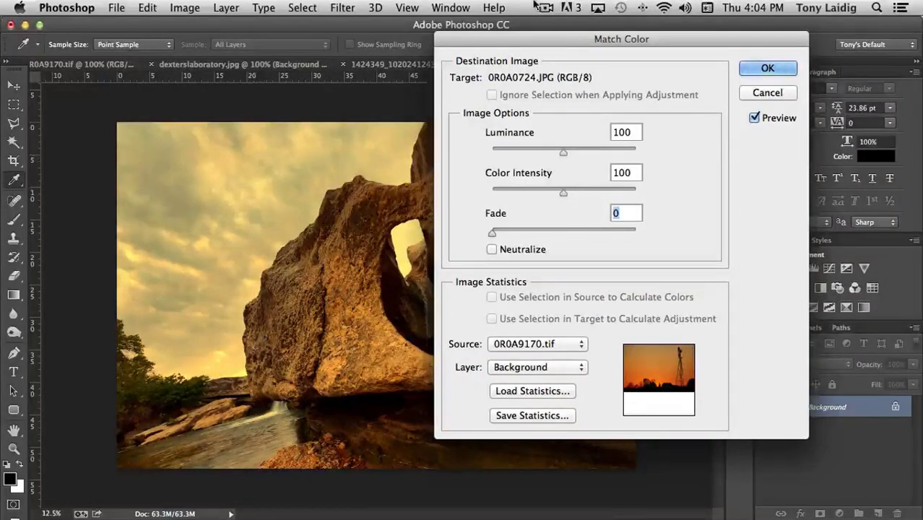
Step: Uncover more of the color-matched photo, reset the Match Color source to None and cancel the adjustment
drag(503, 40, 524, 42)
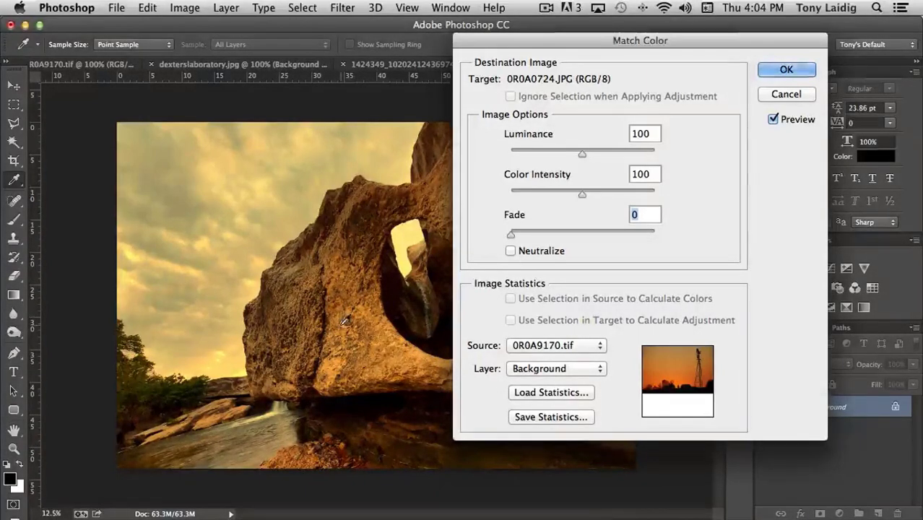
click(570, 345)
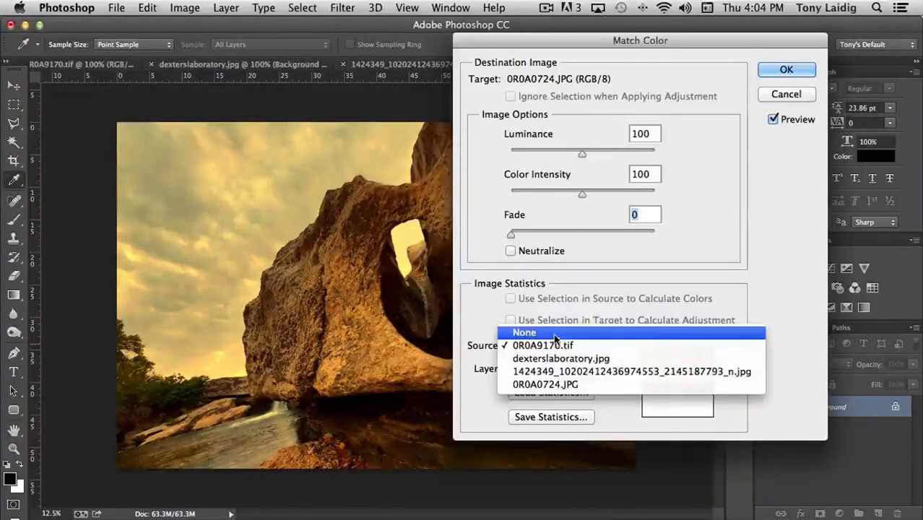
click(554, 334)
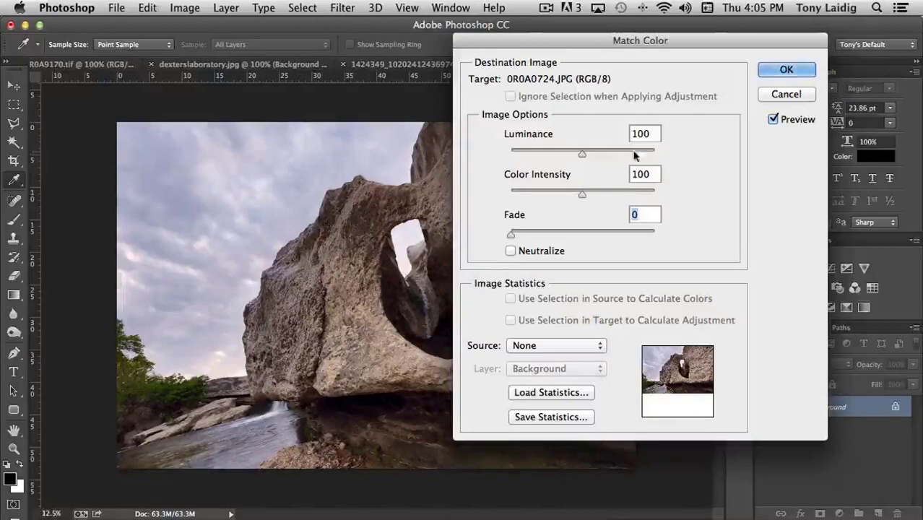
click(786, 94)
key(m)
Step: Start a Replace Color adjustment, sample the blue-gray of the sky and set Fuzziness to 60, then back down to 38
click(185, 8)
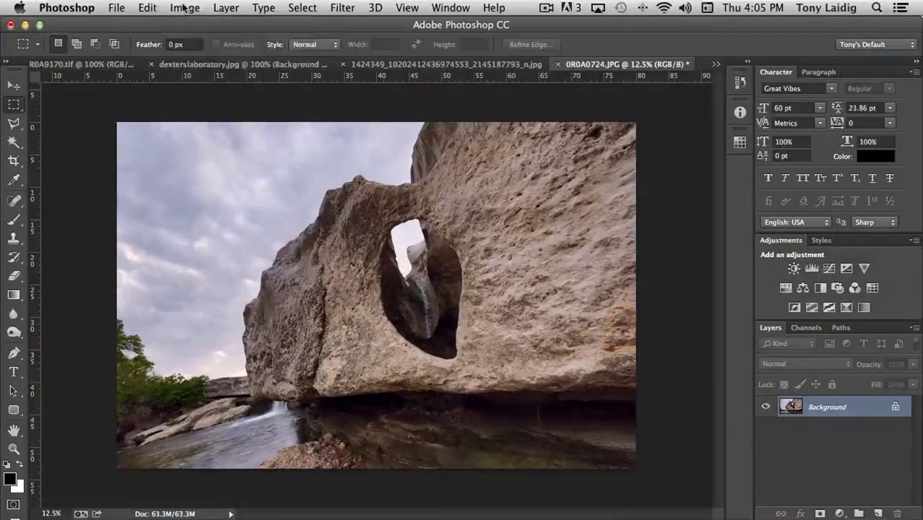
mouse_move(218, 51)
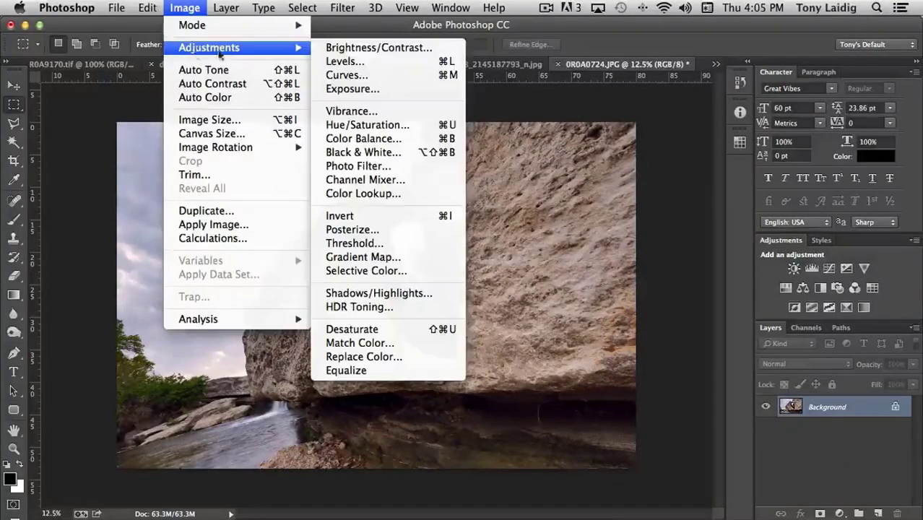
click(399, 359)
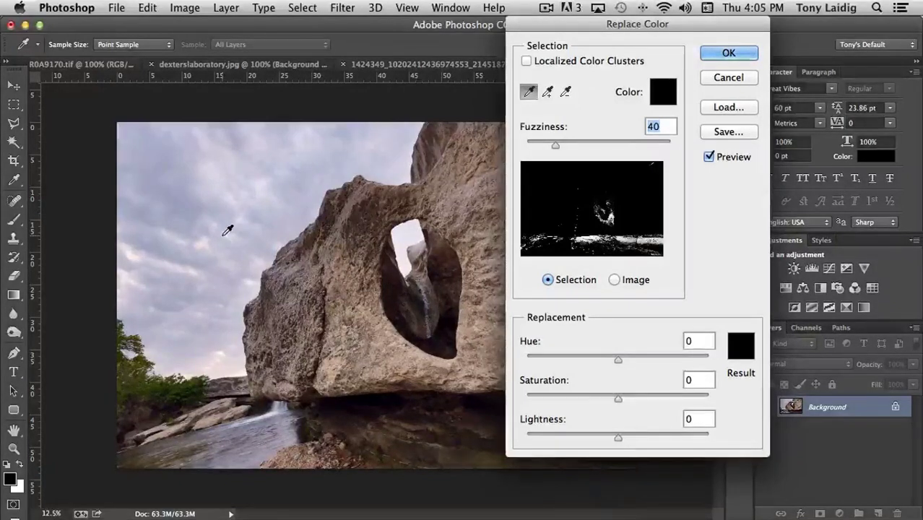
click(194, 208)
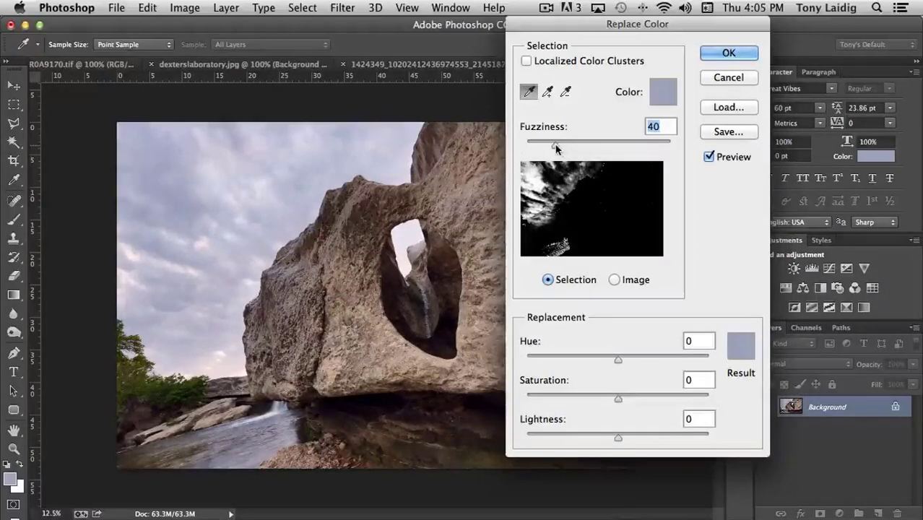
mouse_move(555, 146)
mouse_down()
mouse_move(531, 148)
mouse_move(669, 147)
mouse_move(569, 147)
mouse_up()
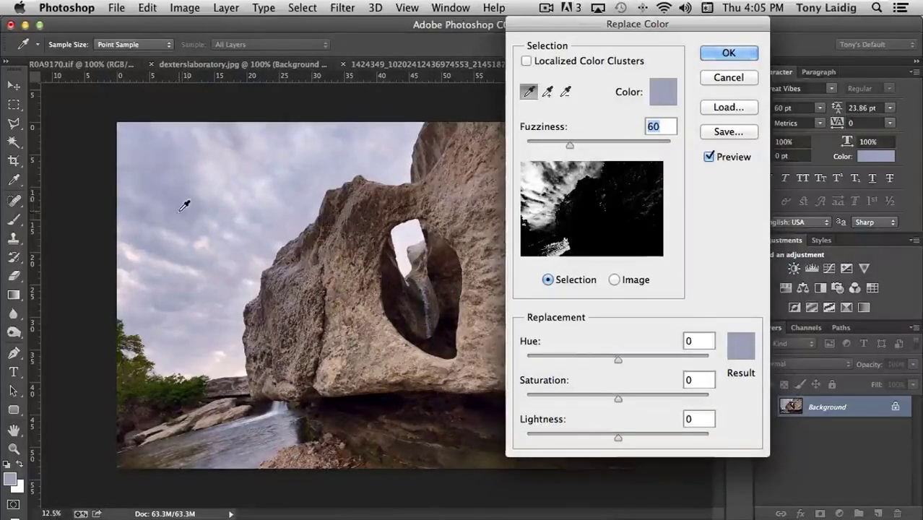
drag(570, 146, 554, 148)
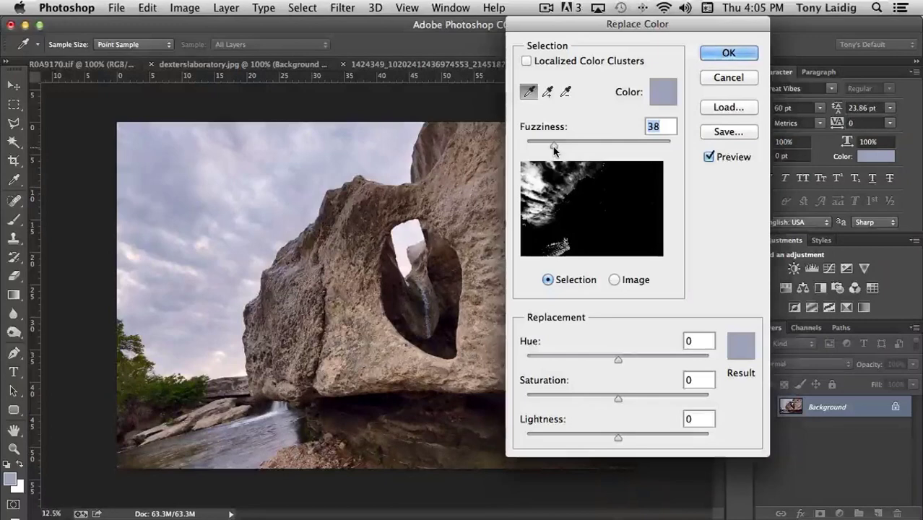
Step: Add three more sky tones to the Replace Color selection and subtract the pale cloud tone near the photo's left edge
click(549, 91)
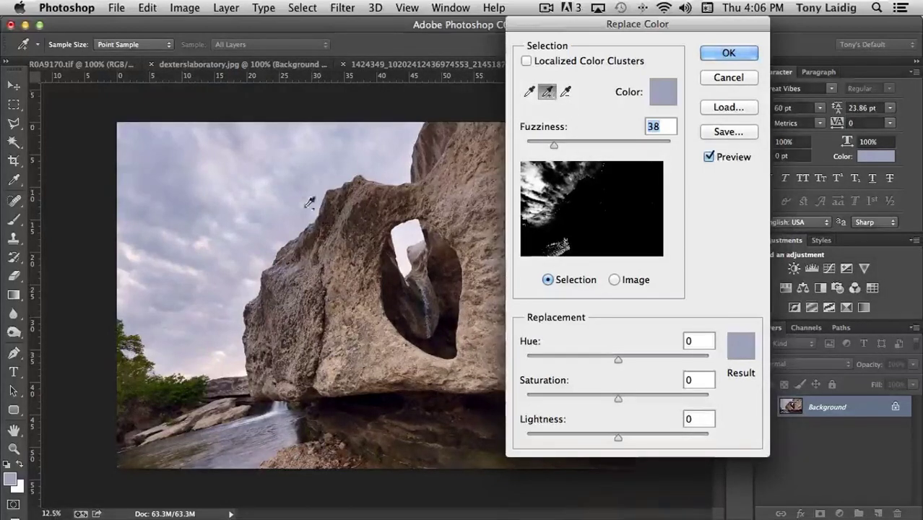
click(206, 186)
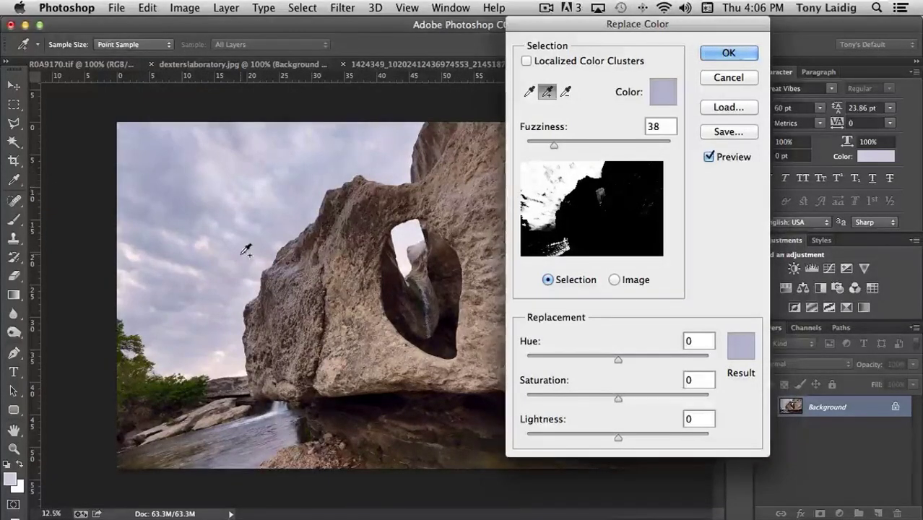
click(134, 252)
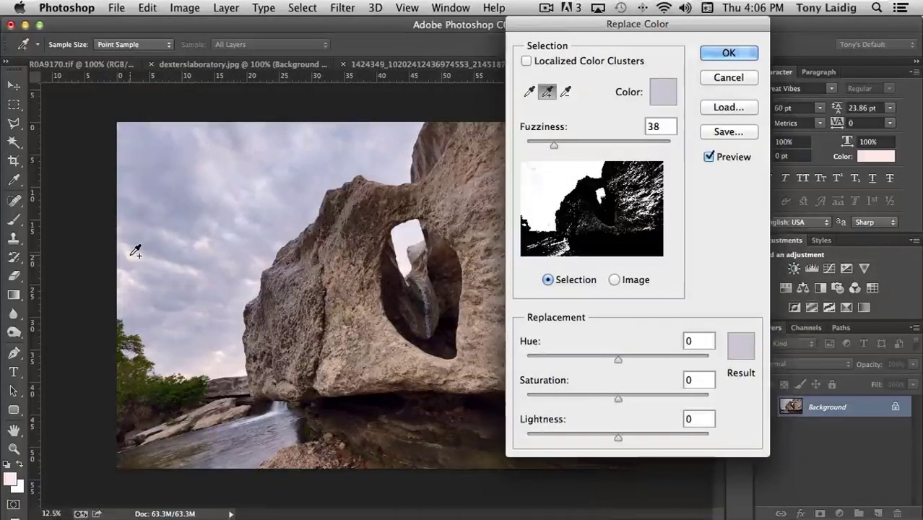
click(153, 148)
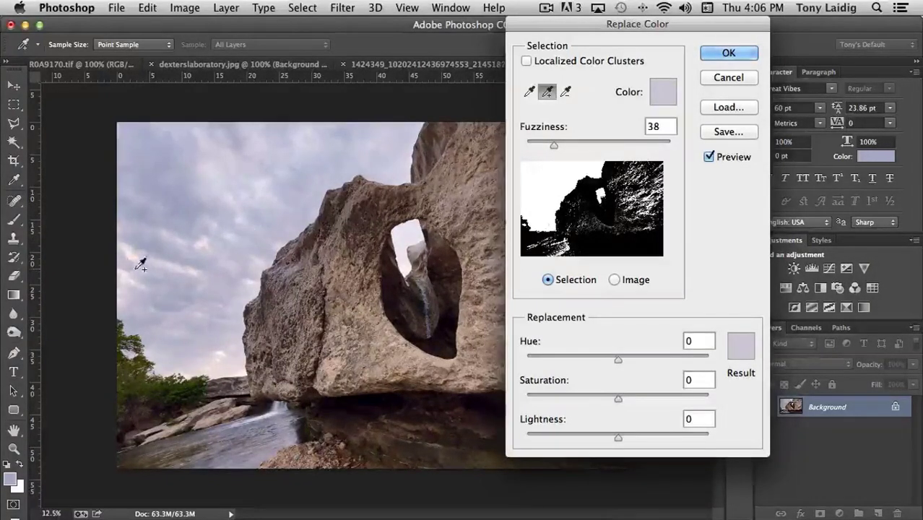
click(567, 93)
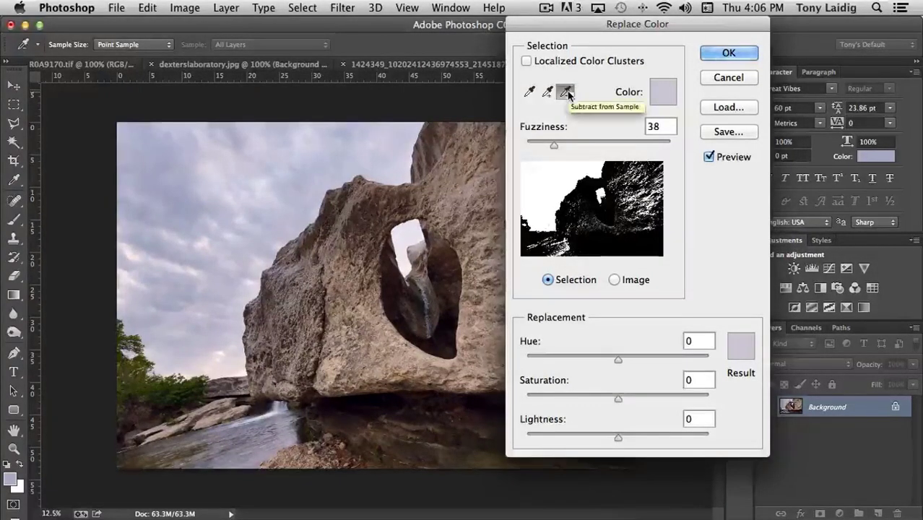
click(136, 251)
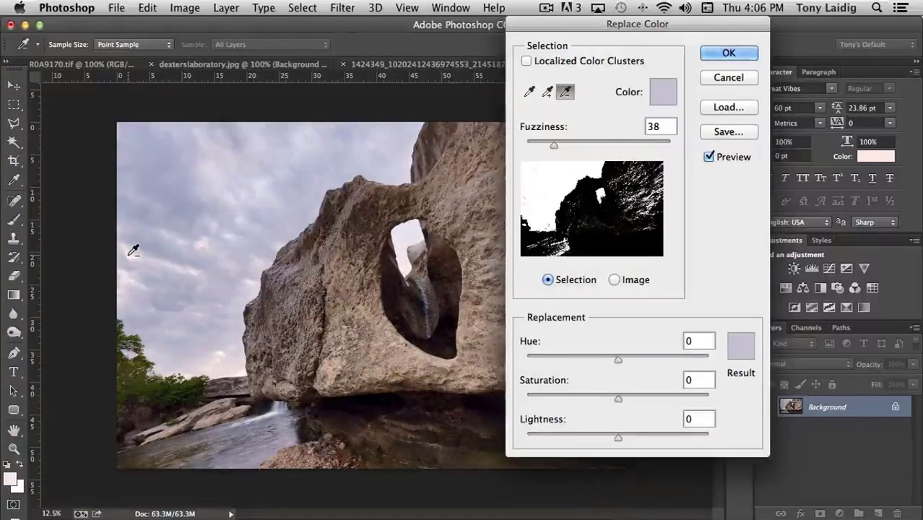
Step: Subtract another sky tone near the photo's left edge, set Fuzziness to 21 and shift the replacement Hue to -119
click(130, 254)
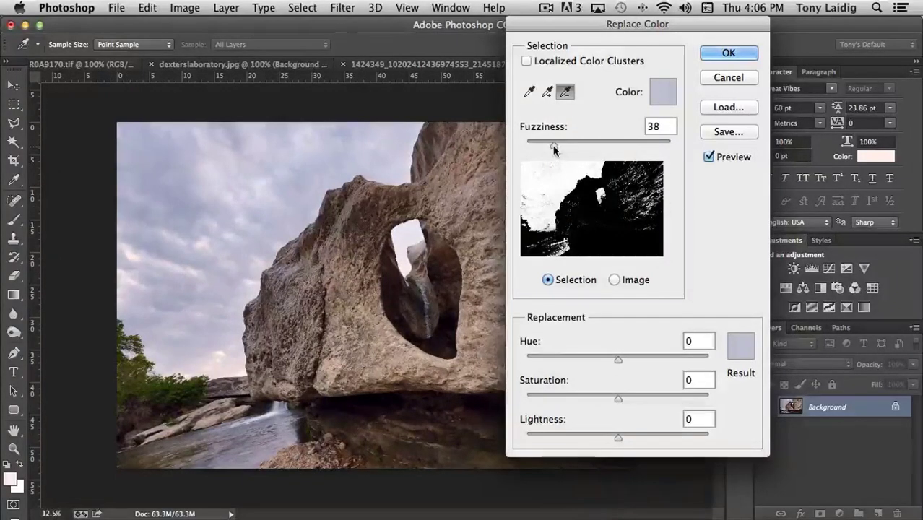
mouse_move(554, 147)
mouse_down()
mouse_move(535, 148)
mouse_move(655, 147)
mouse_move(541, 154)
mouse_up()
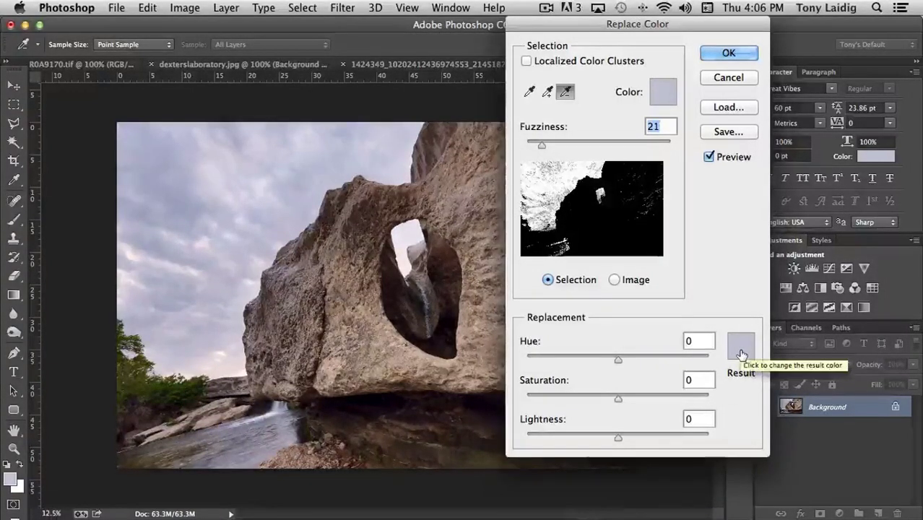
click(618, 360)
drag(640, 356, 558, 366)
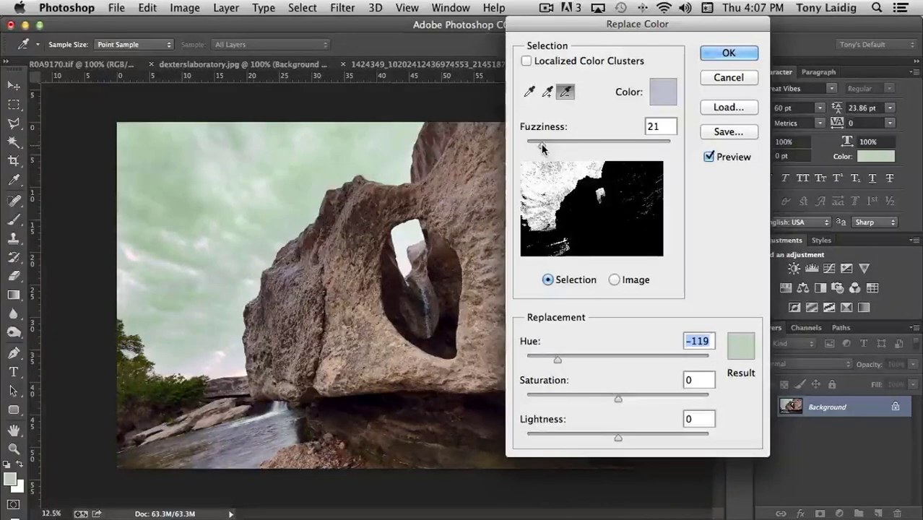
Step: Set Fuzziness to 48 and subtract several tones of the rock face from the Replace Color selection
drag(542, 147, 561, 148)
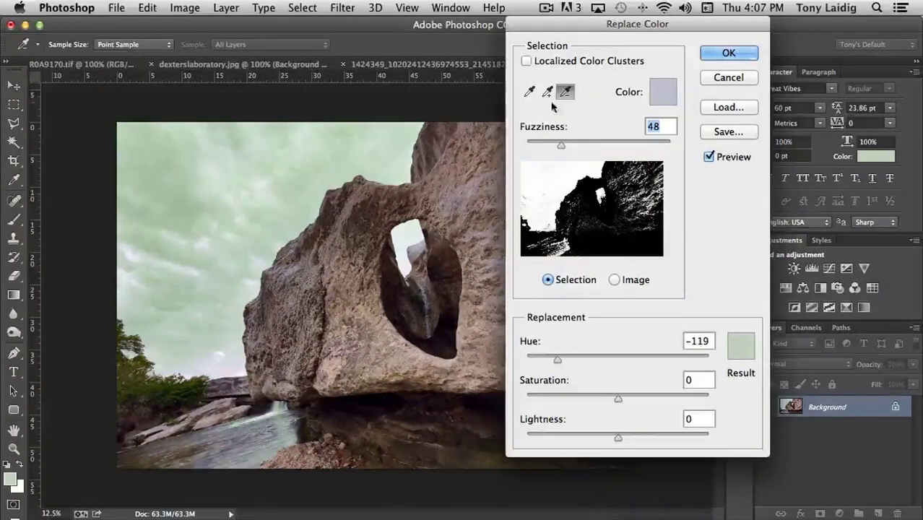
click(464, 191)
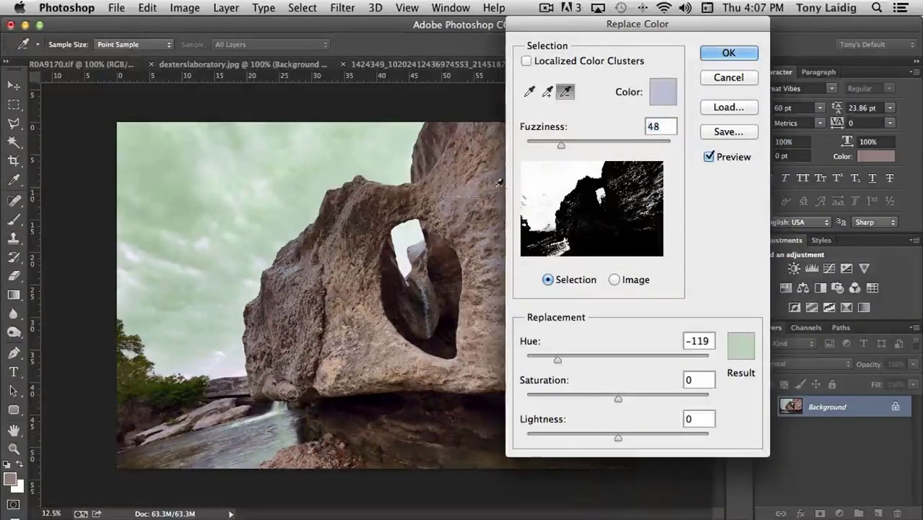
click(503, 201)
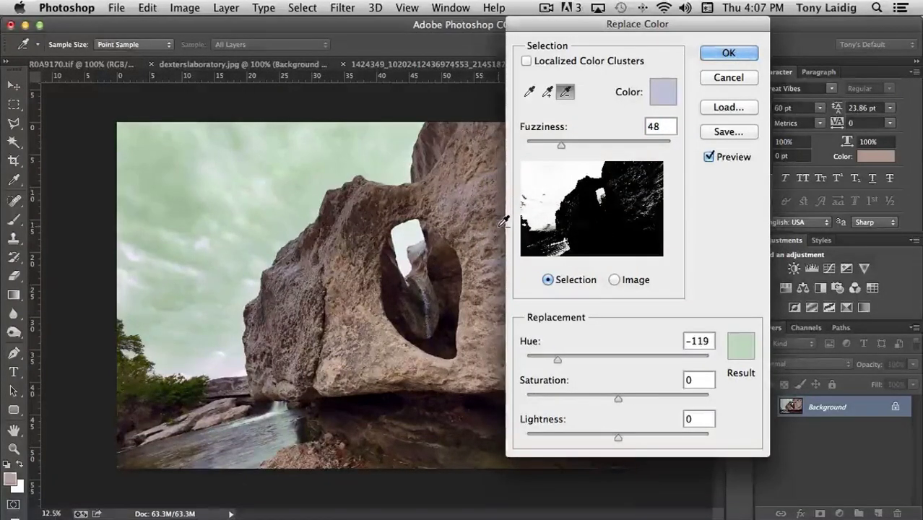
click(501, 228)
click(497, 233)
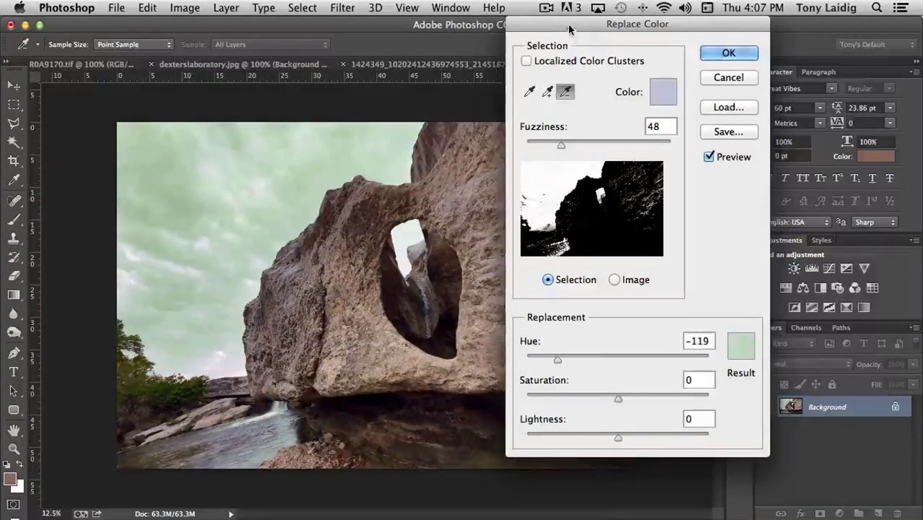
drag(576, 23, 649, 24)
click(560, 249)
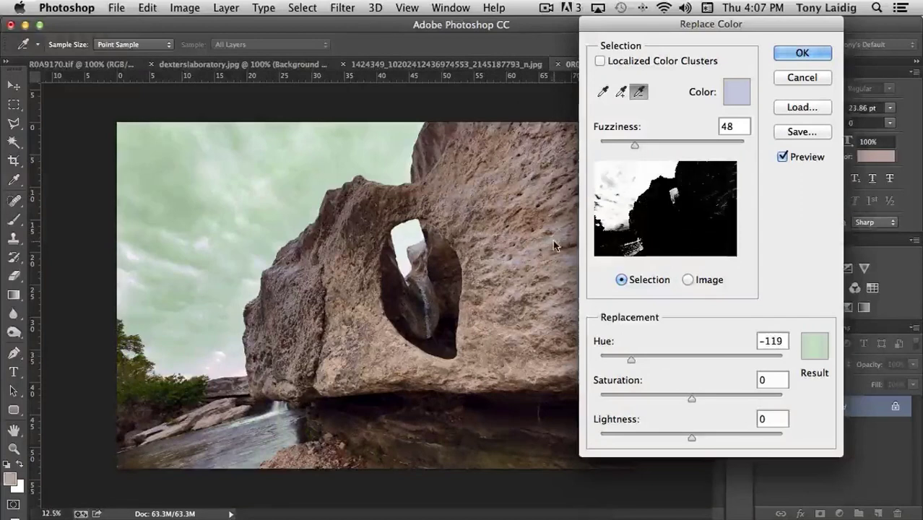
click(594, 181)
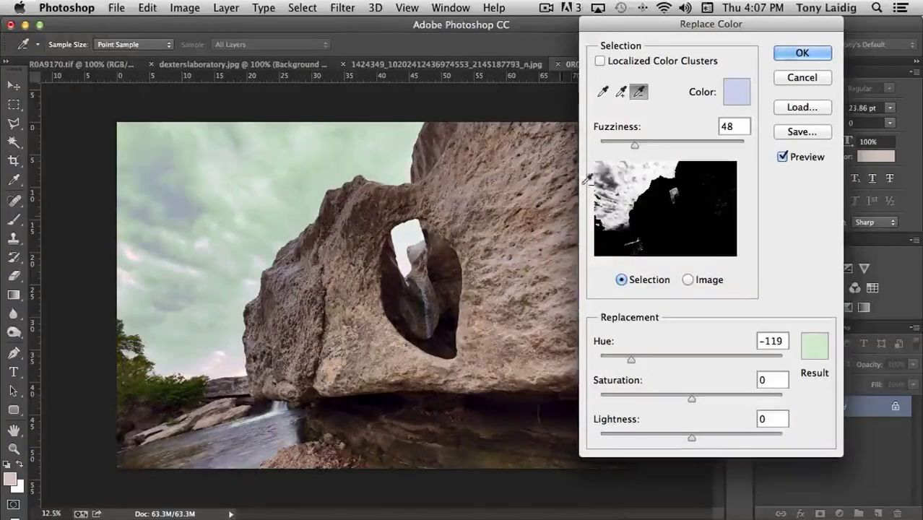
Step: Set Fuzziness to 51, the replacement Saturation to +58 and Lightness to -1 for the sky
mouse_move(632, 144)
mouse_down()
mouse_move(661, 148)
mouse_move(636, 146)
mouse_up()
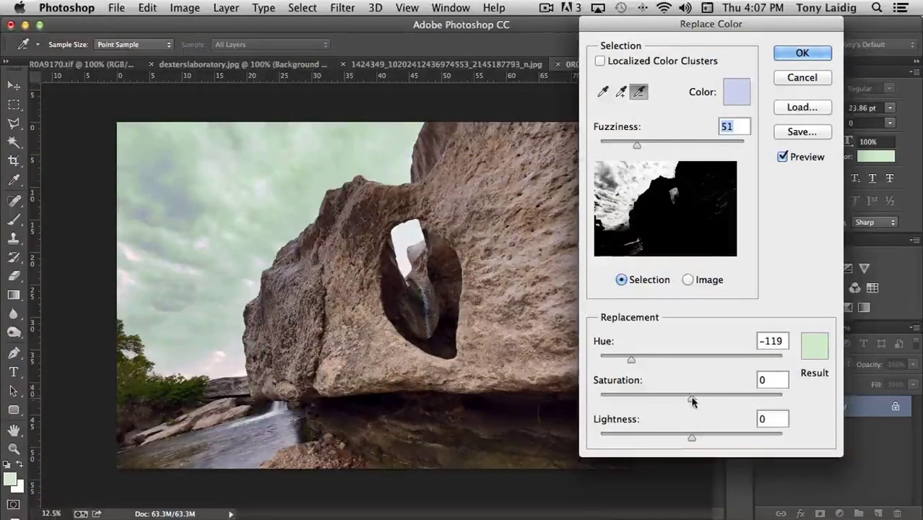
drag(692, 398, 743, 395)
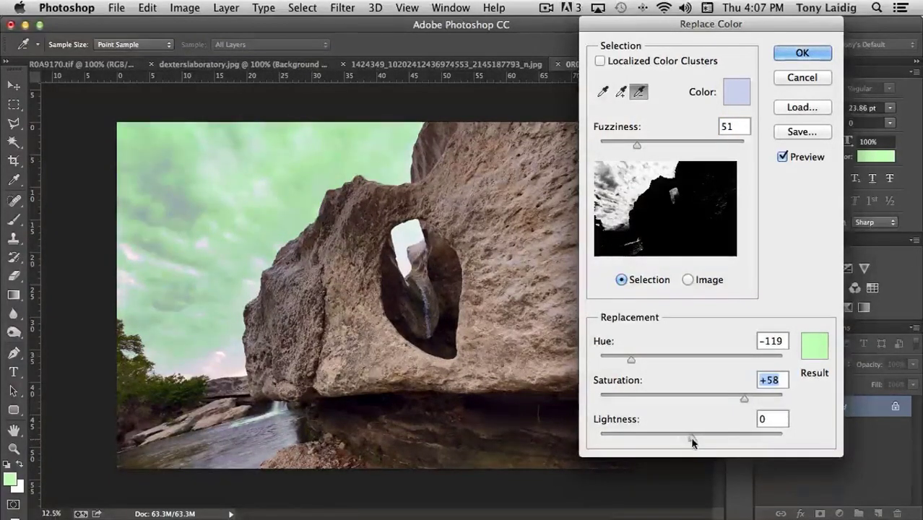
mouse_move(691, 438)
mouse_down()
mouse_move(675, 441)
mouse_move(716, 436)
mouse_move(688, 436)
mouse_up()
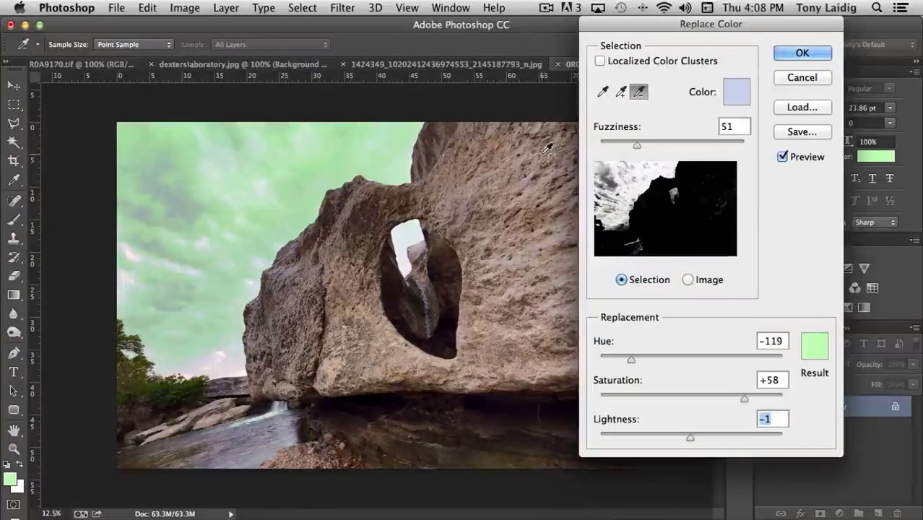
Step: Replace the sampled sky color with a dark green from the bushes beside the river, trying several spots
click(620, 91)
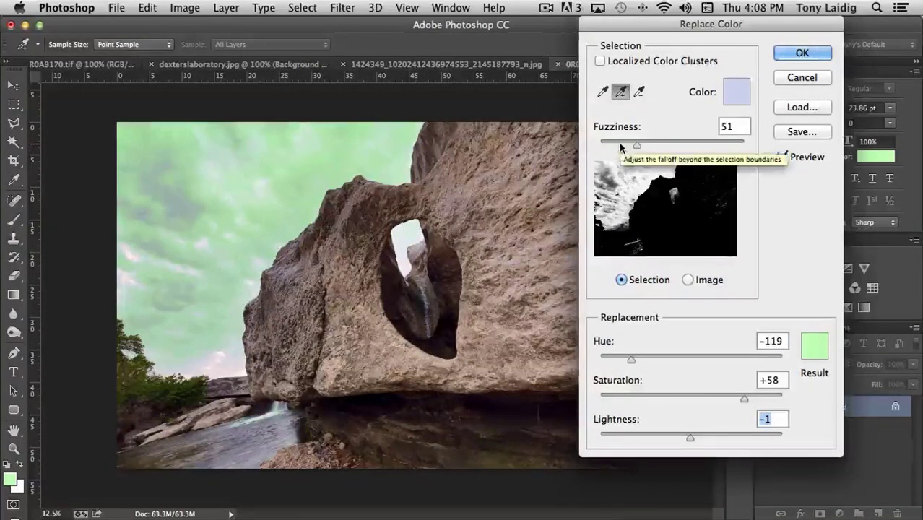
click(604, 92)
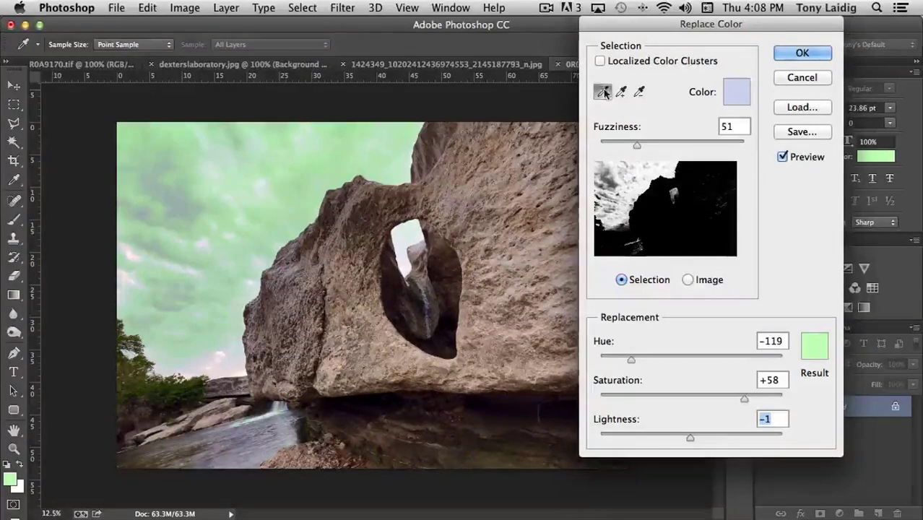
click(146, 392)
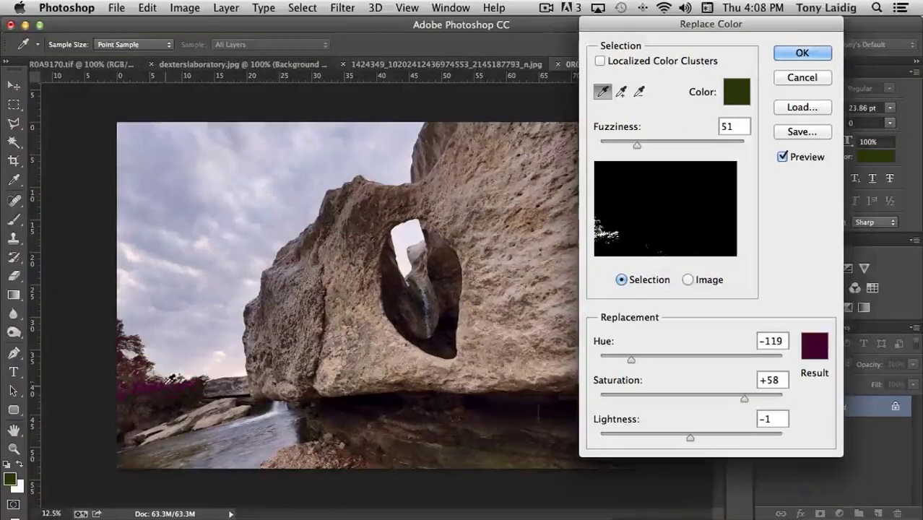
click(168, 393)
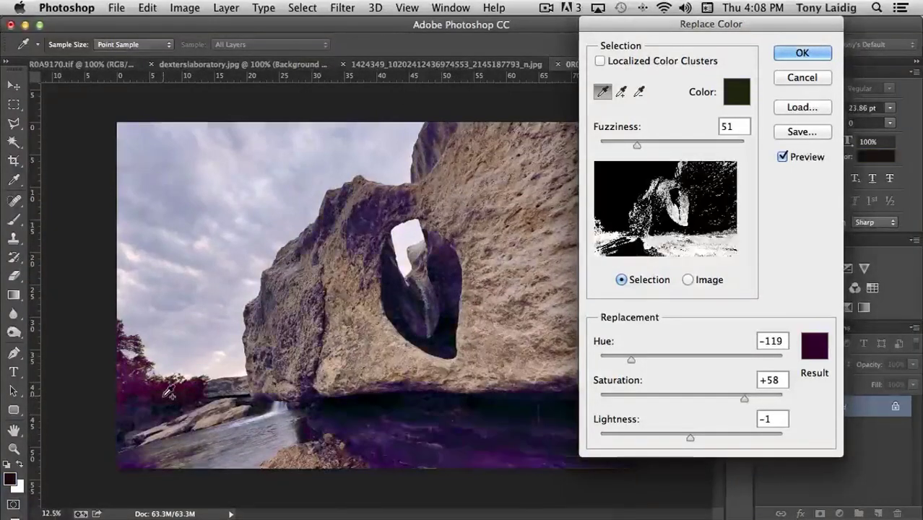
click(169, 393)
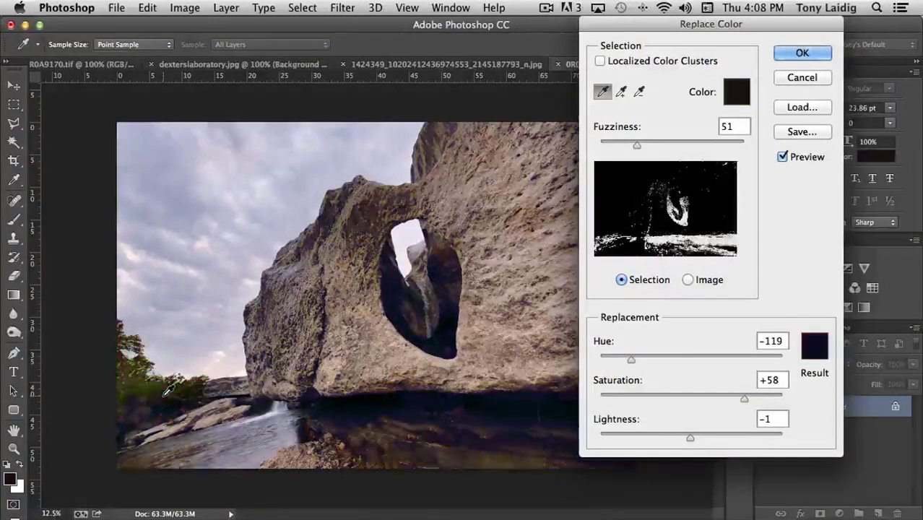
click(141, 382)
click(158, 383)
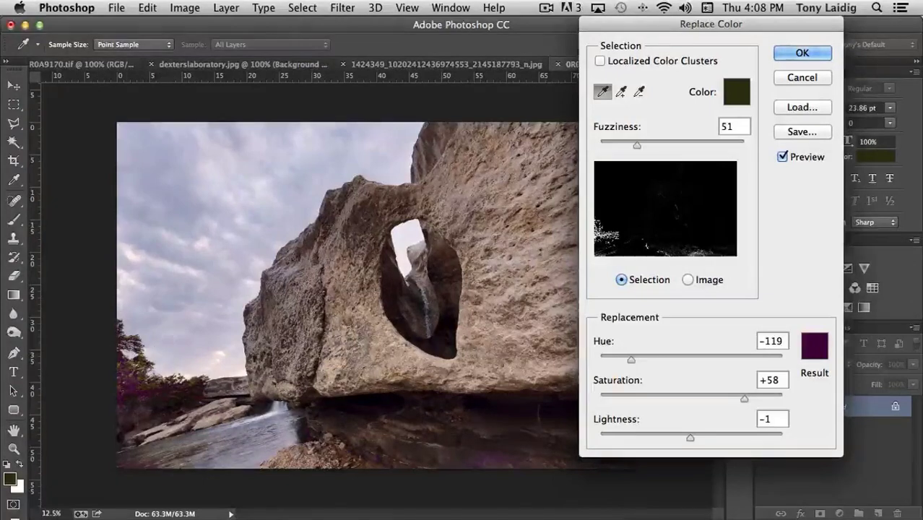
Step: Add two lighter foliage tones from the edge of the bushes to the Replace Color selection
click(620, 92)
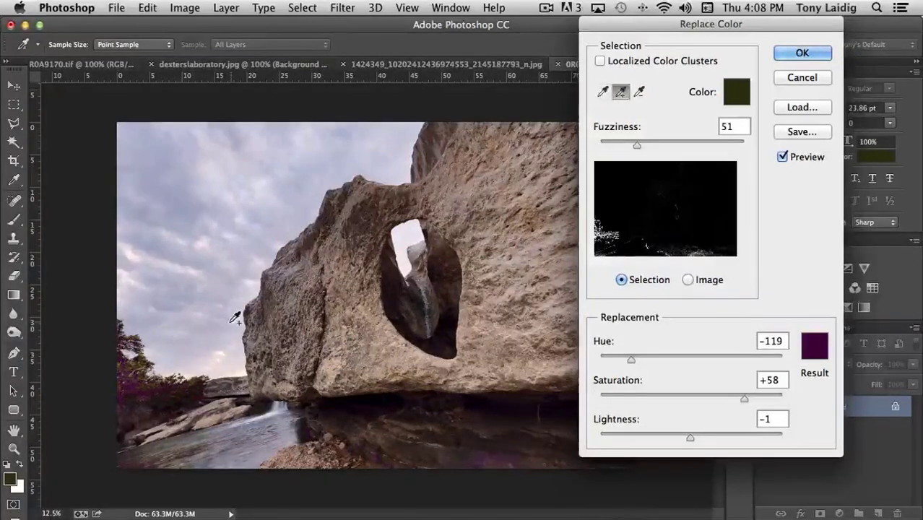
click(147, 358)
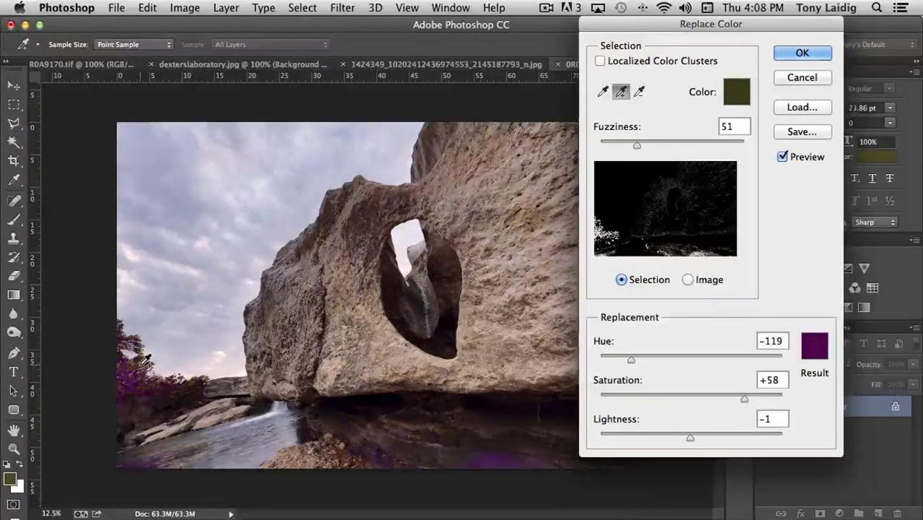
click(149, 358)
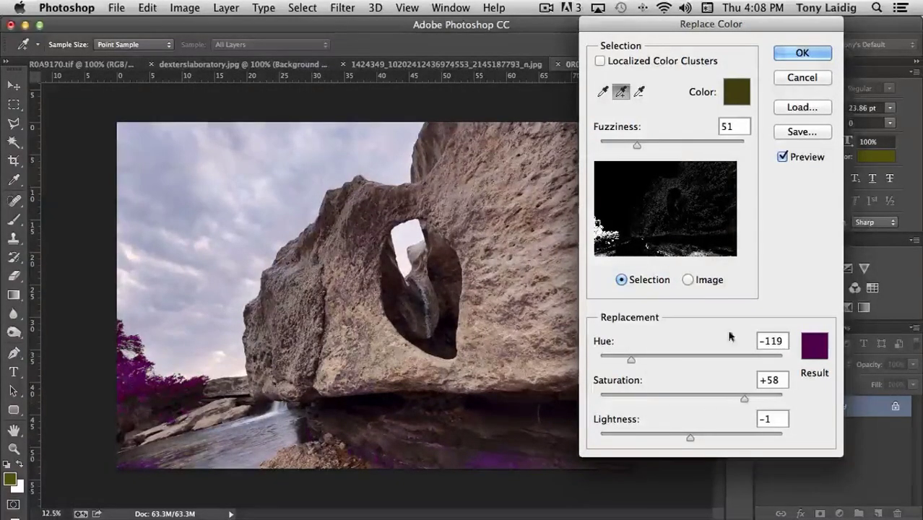
Step: Try replacement Hue values of -11, -53 and -102 on the bushes and cancel the Replace Color adjustment
drag(632, 360, 686, 361)
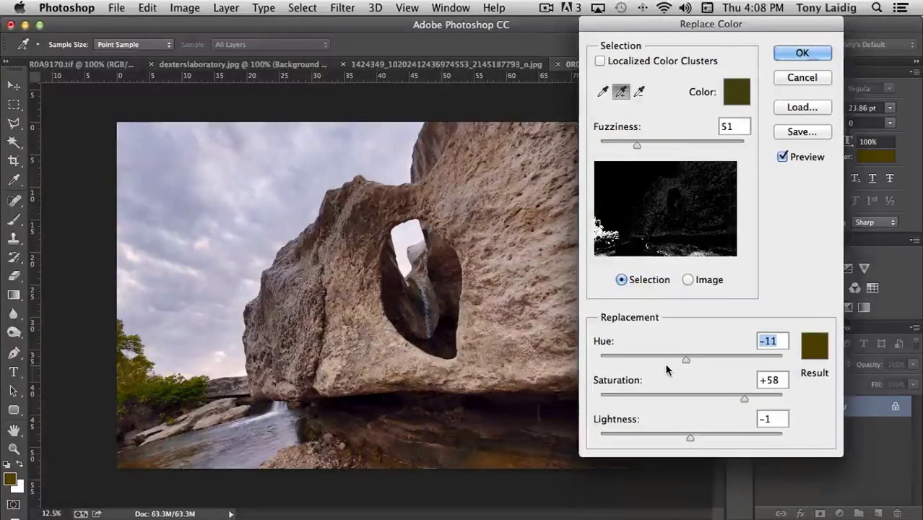
drag(686, 360, 664, 366)
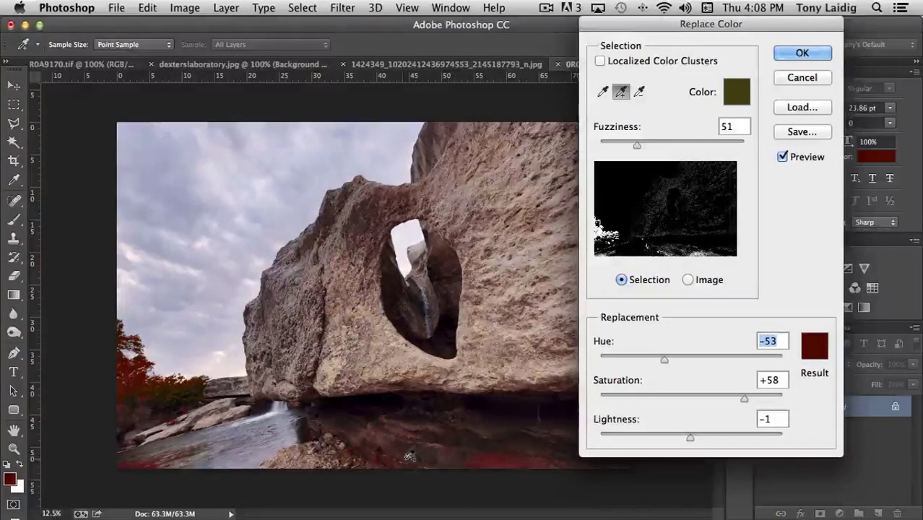
drag(664, 363, 639, 361)
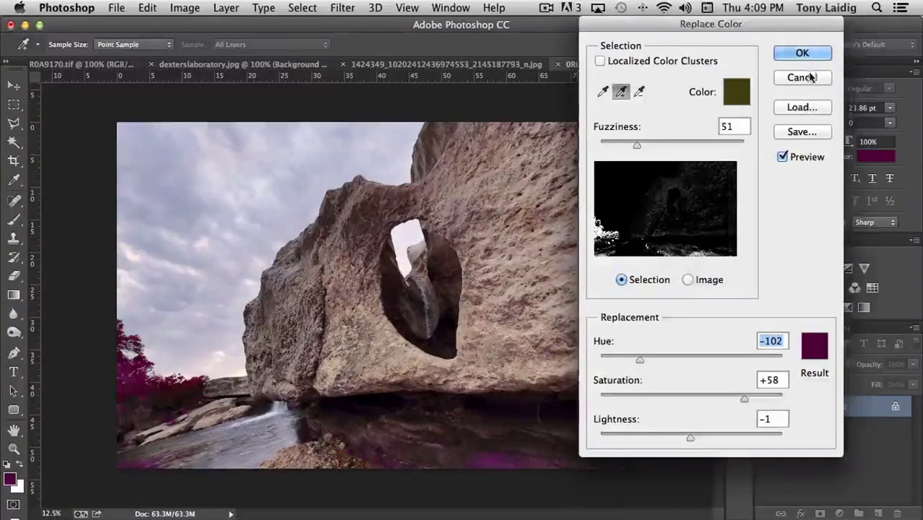
click(801, 77)
Step: Start a Replace Color adjustment on dexterslaboratory.jpg, sample the character's orange hair and set Fuzziness to 146
click(249, 64)
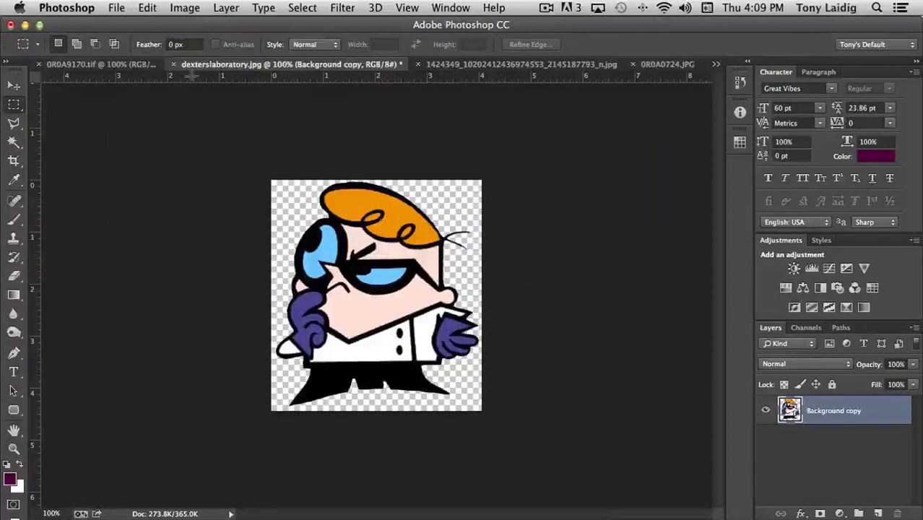
click(187, 8)
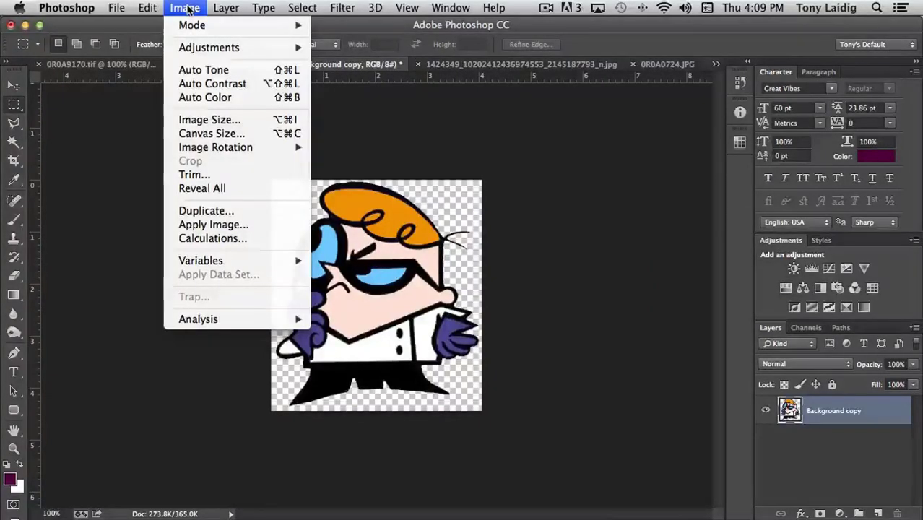
mouse_move(195, 49)
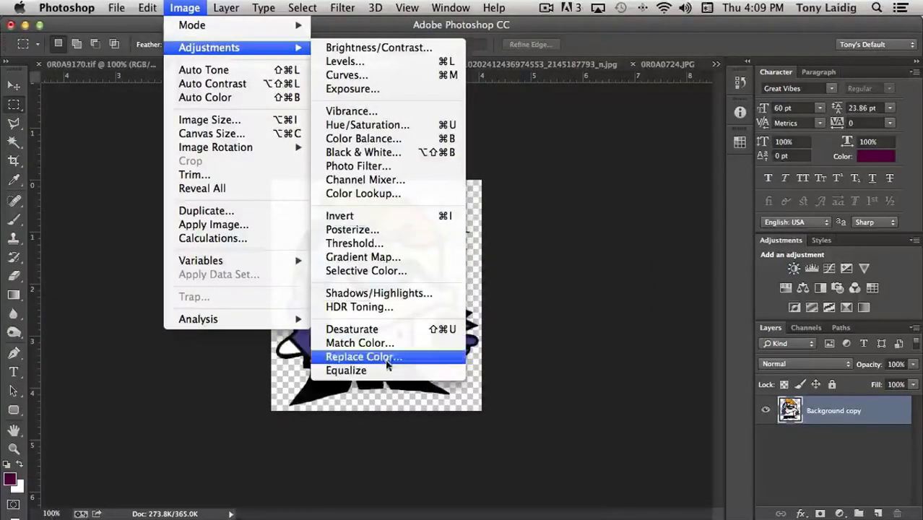
click(361, 357)
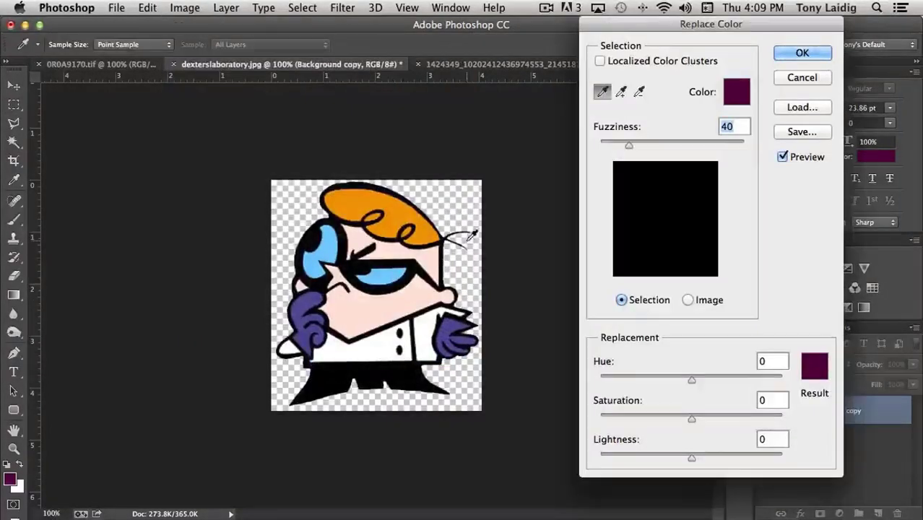
click(396, 213)
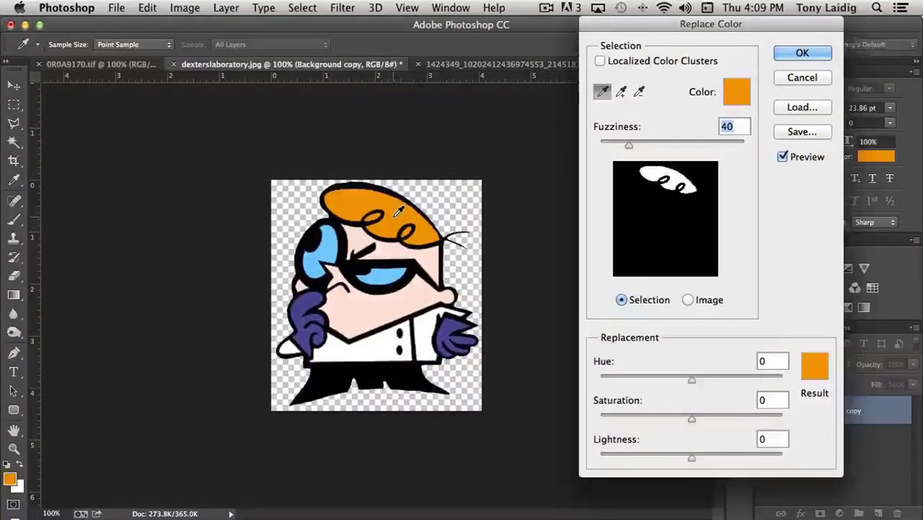
drag(628, 144, 704, 144)
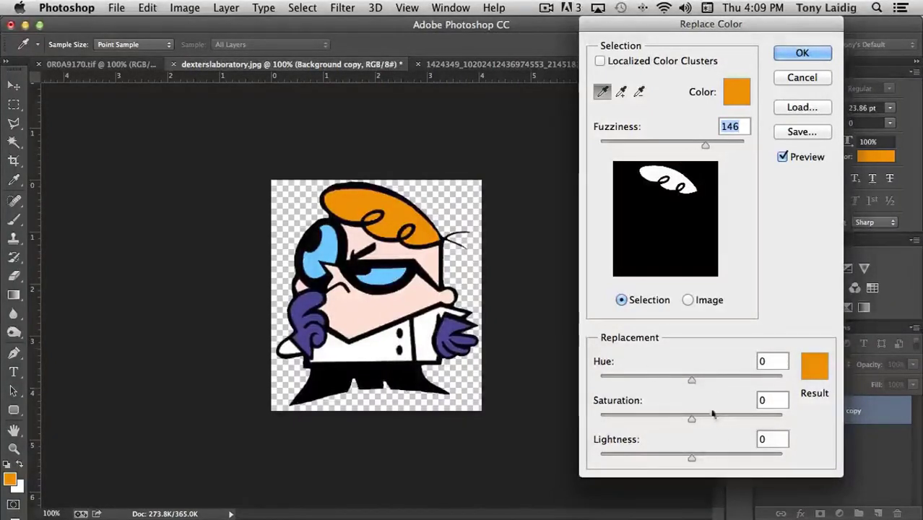
Step: Recolor the hair crimson with Hue -55, Saturation -29 and Fuzziness 200, and apply the adjustment
drag(691, 378, 640, 387)
drag(627, 382, 667, 382)
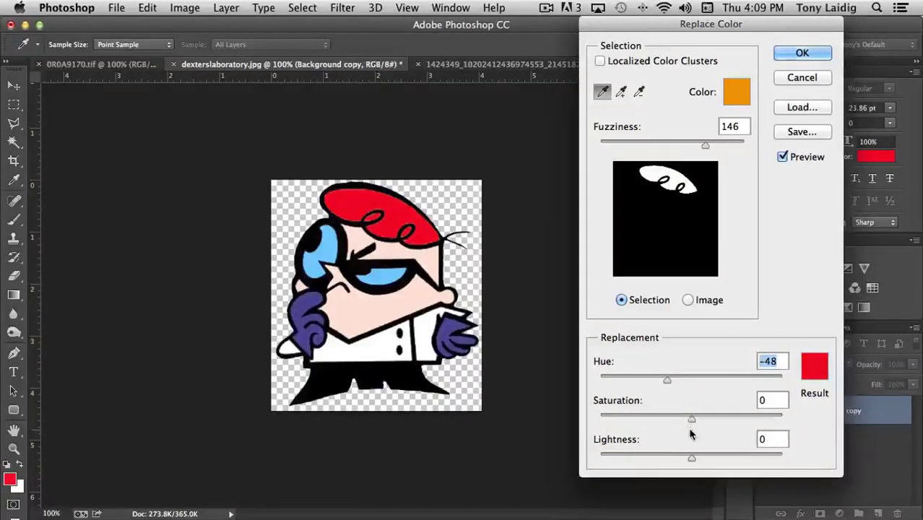
drag(691, 419, 665, 419)
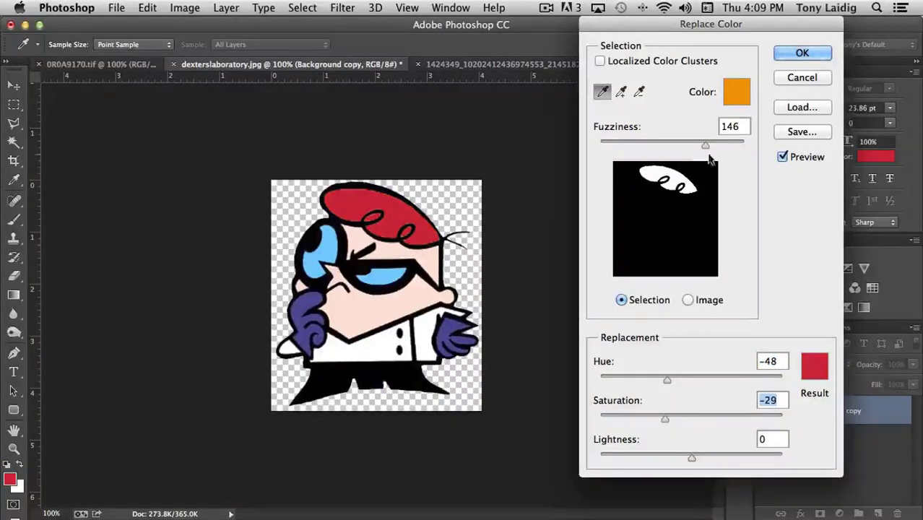
drag(705, 144, 748, 144)
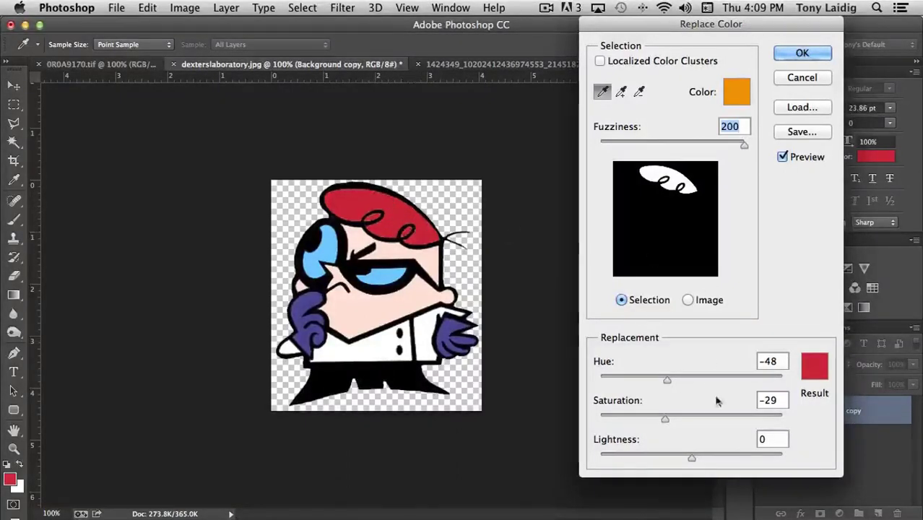
mouse_move(665, 377)
mouse_down()
mouse_move(638, 381)
mouse_move(719, 379)
mouse_move(663, 379)
mouse_up()
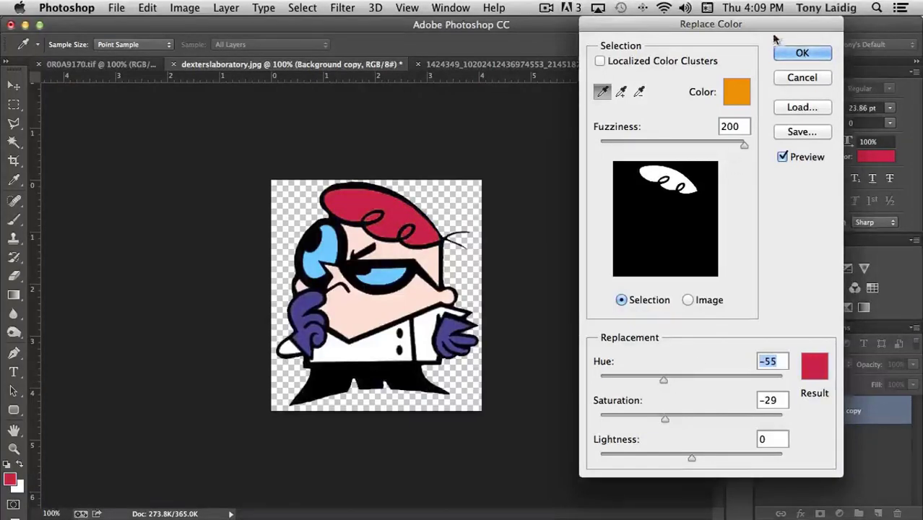
click(802, 55)
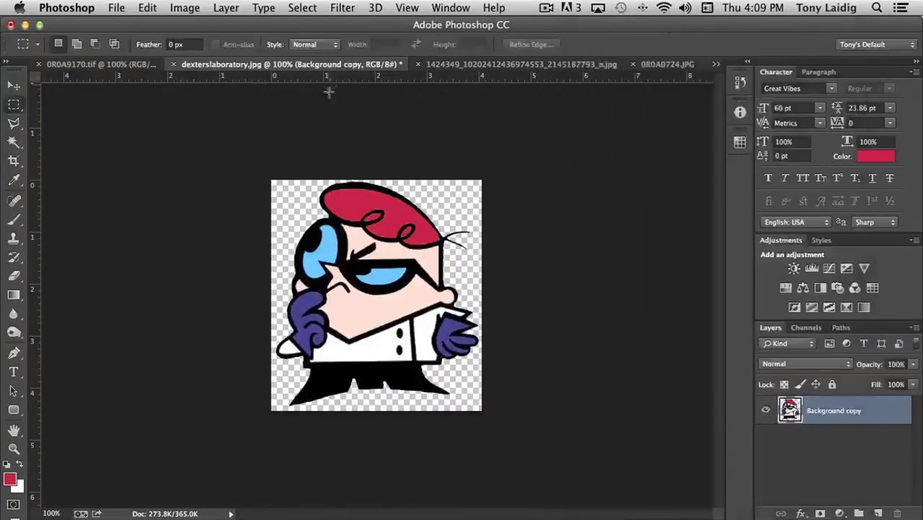
Step: Start another Replace Color adjustment on the cartoon, sample the character's purple gloves and set Fuzziness to 108
click(177, 9)
mouse_move(209, 48)
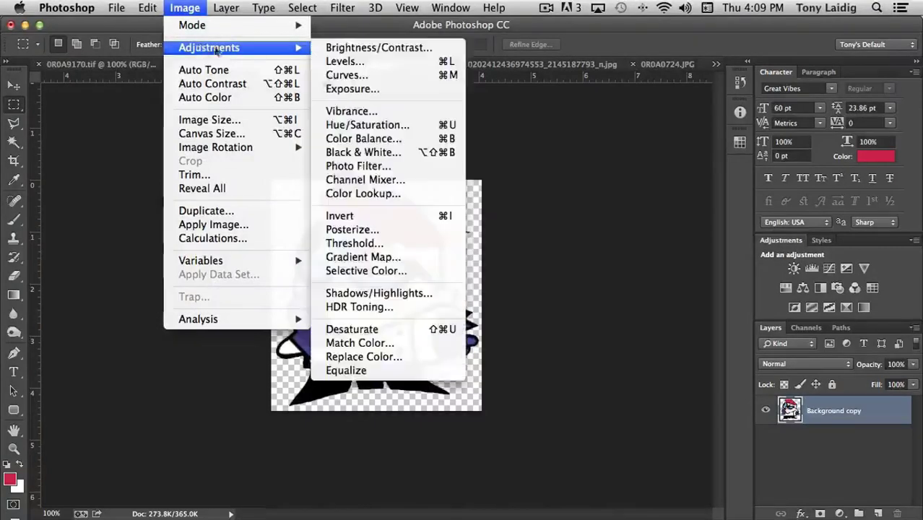
click(361, 356)
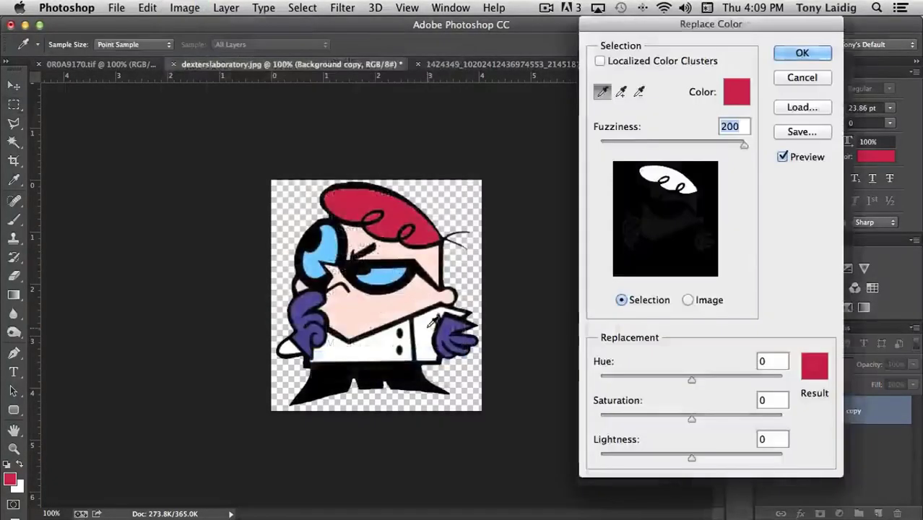
click(453, 326)
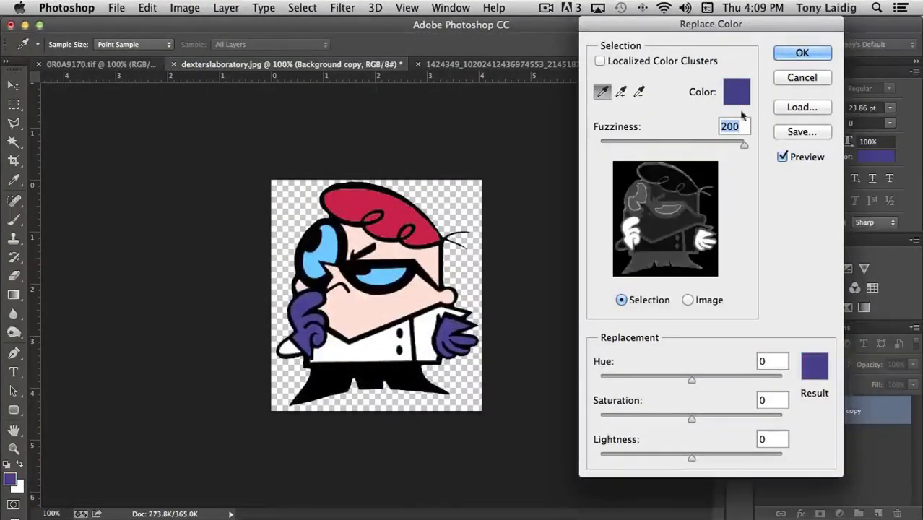
drag(742, 144, 677, 144)
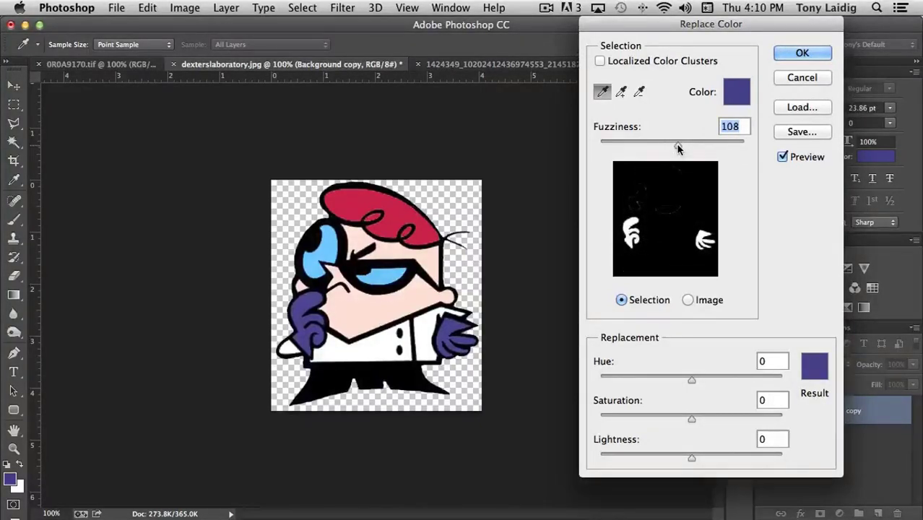
click(318, 299)
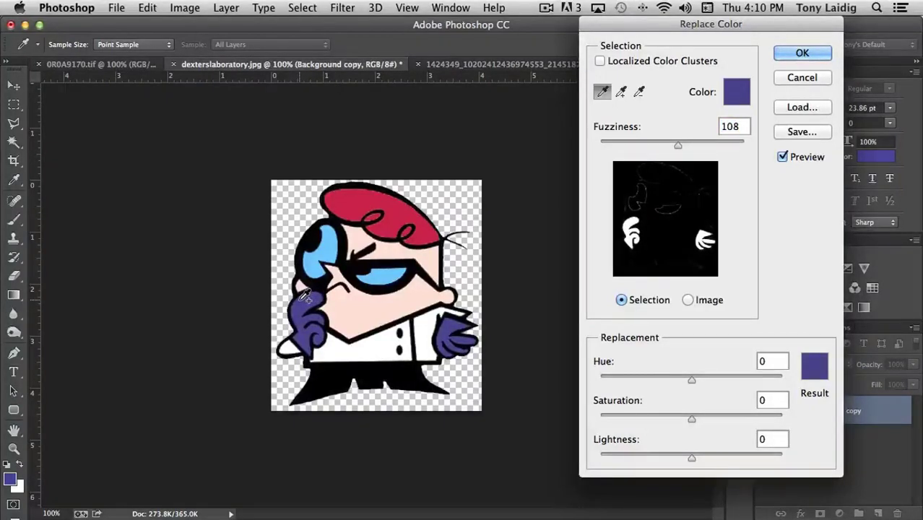
Step: Recolor the gloves green with Hue -107 and Saturation +24, and apply the Replace Color adjustment
drag(692, 378, 634, 379)
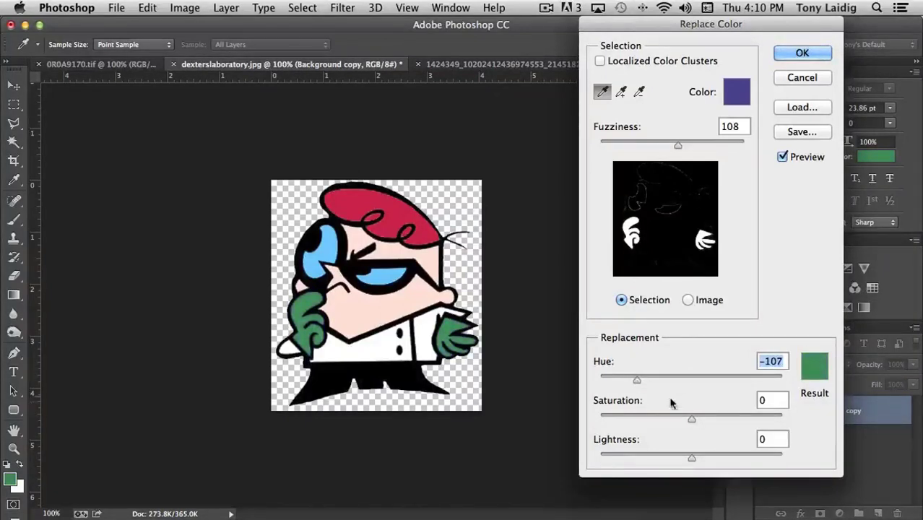
drag(691, 417, 710, 417)
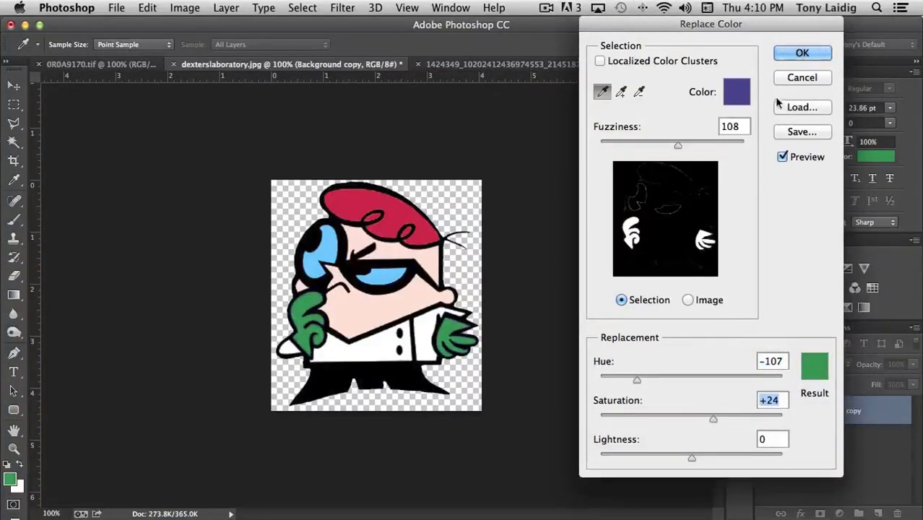
click(795, 52)
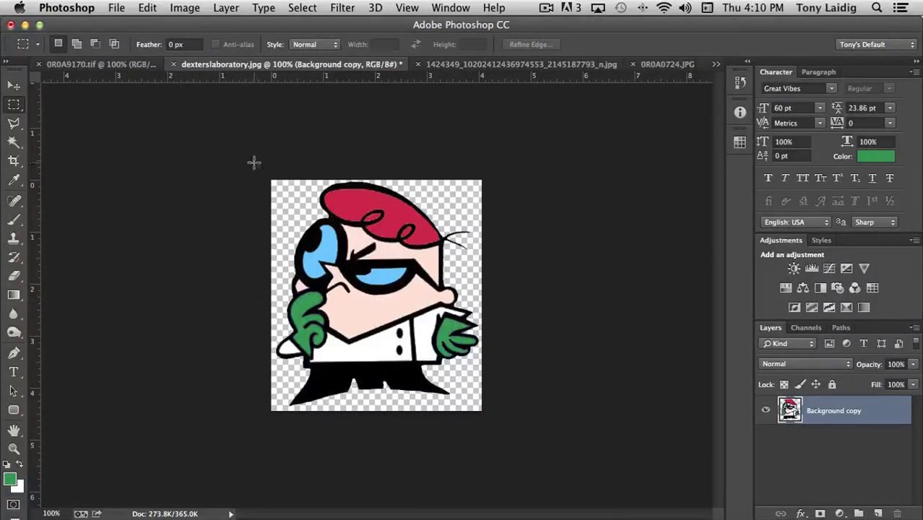
click(179, 7)
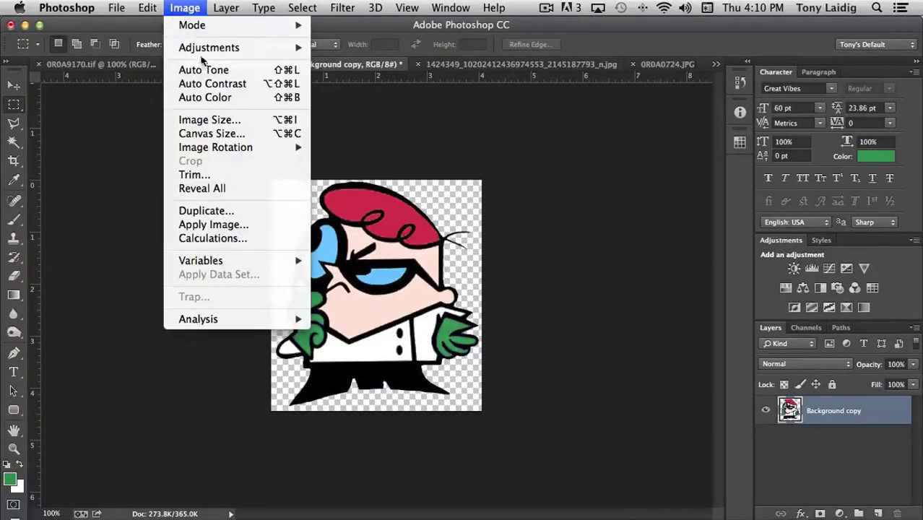
mouse_move(202, 47)
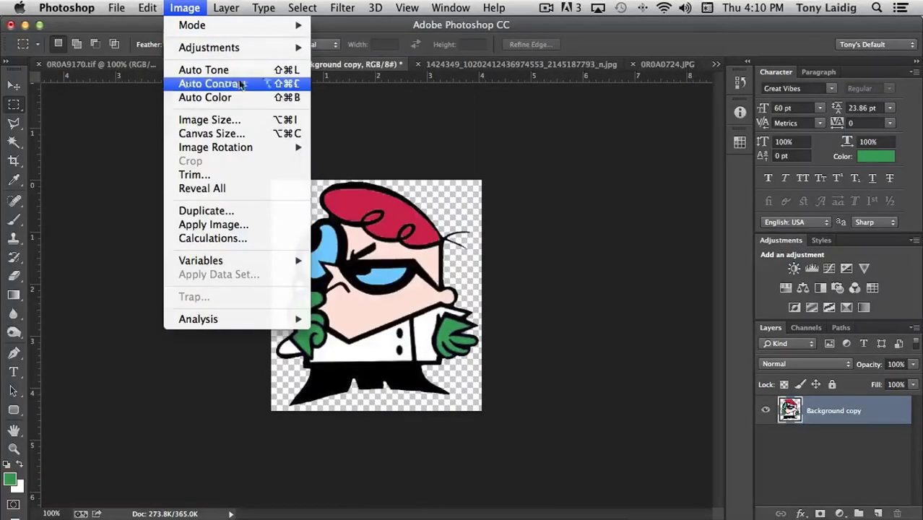
click(189, 10)
Step: Switch to the rock formation photo 0R0A0724.JPG and apply the Equalize adjustment
click(101, 64)
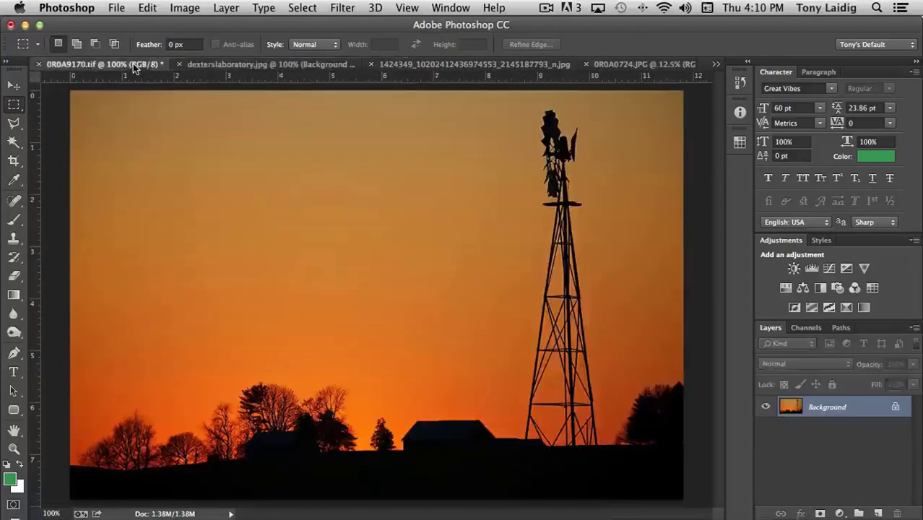
click(524, 64)
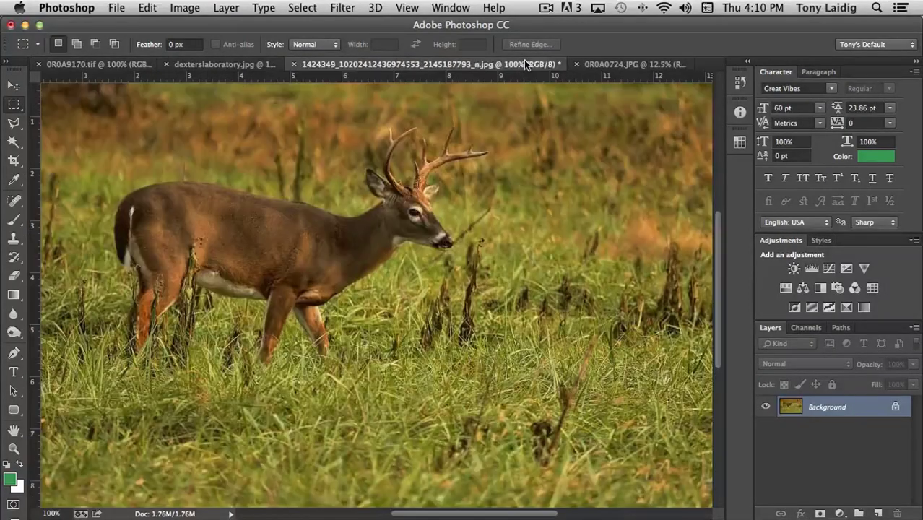
click(615, 65)
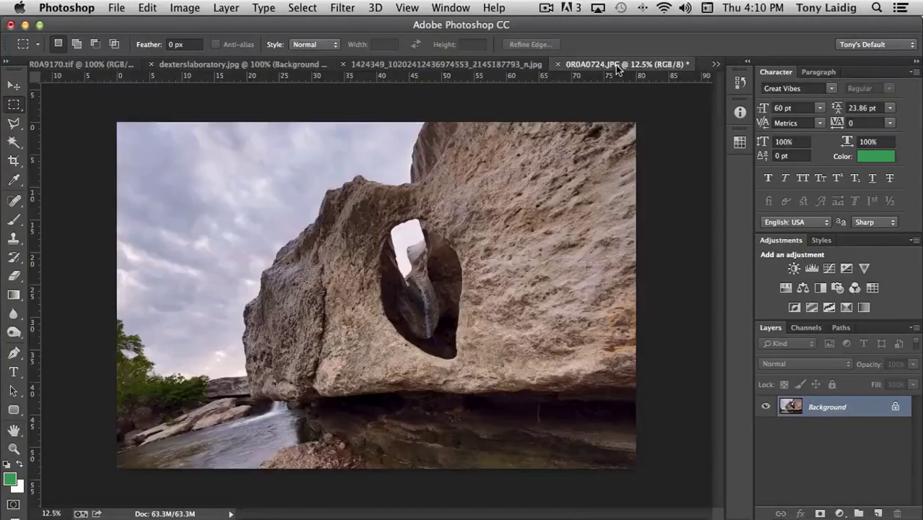
click(185, 7)
mouse_move(206, 47)
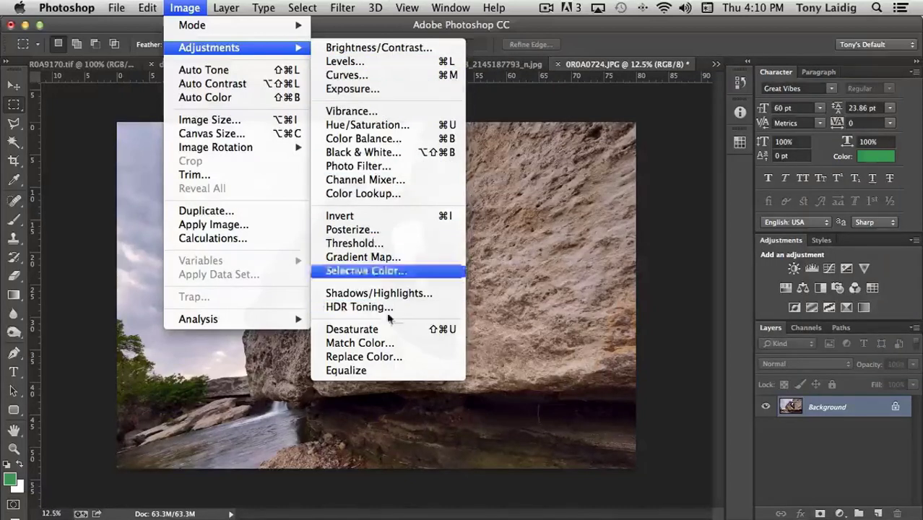
click(349, 370)
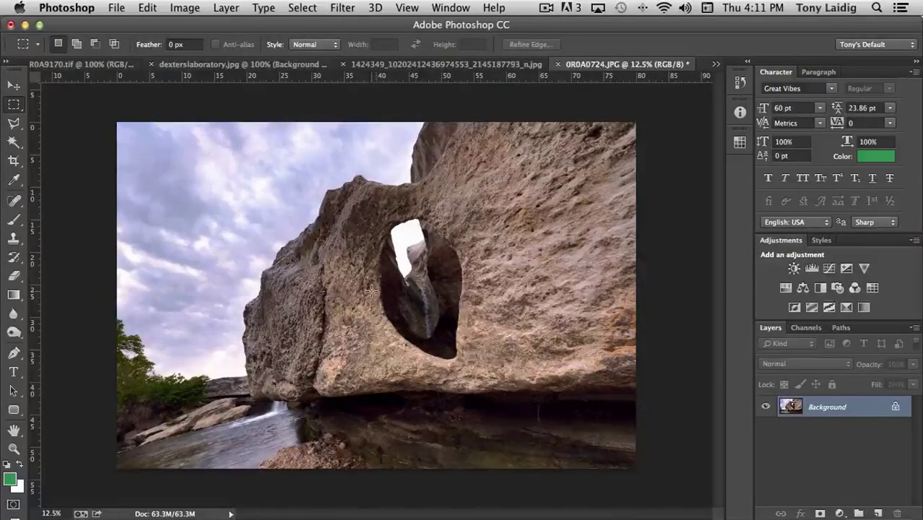
Step: Revert the rock formation photo to its original opening snapshot in the history
click(739, 82)
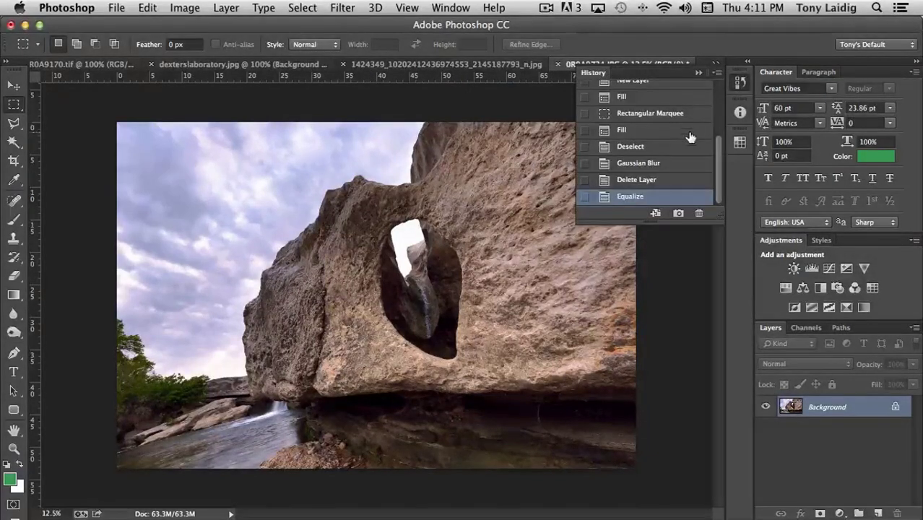
drag(718, 153, 718, 85)
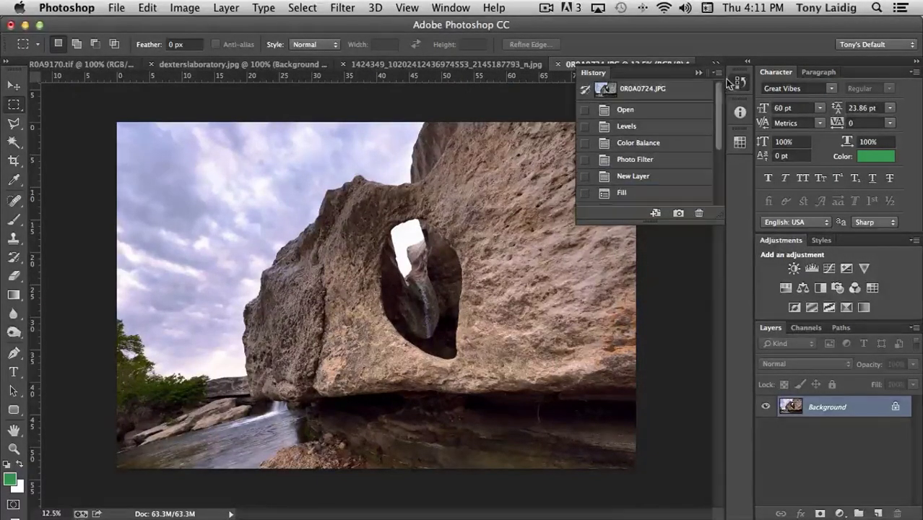
click(660, 89)
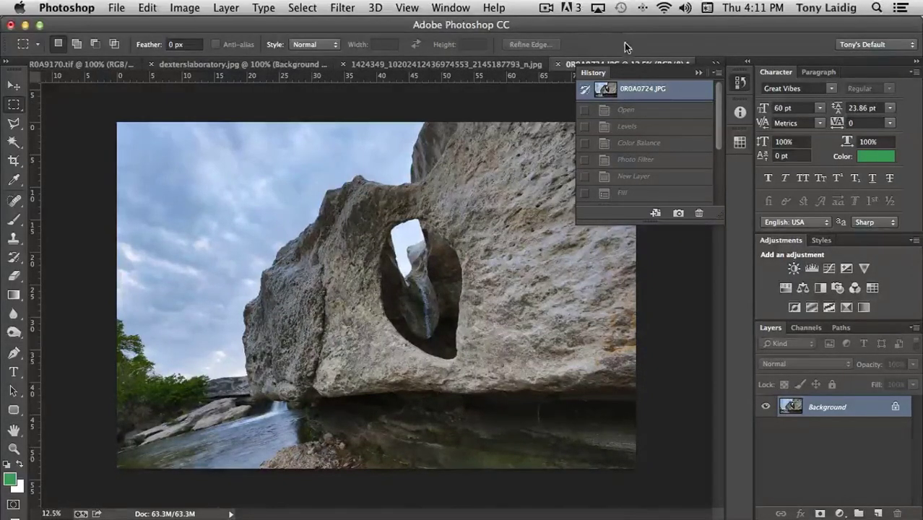
Step: Apply Equalize to the original, unedited version of the rock photo and undo it
click(179, 8)
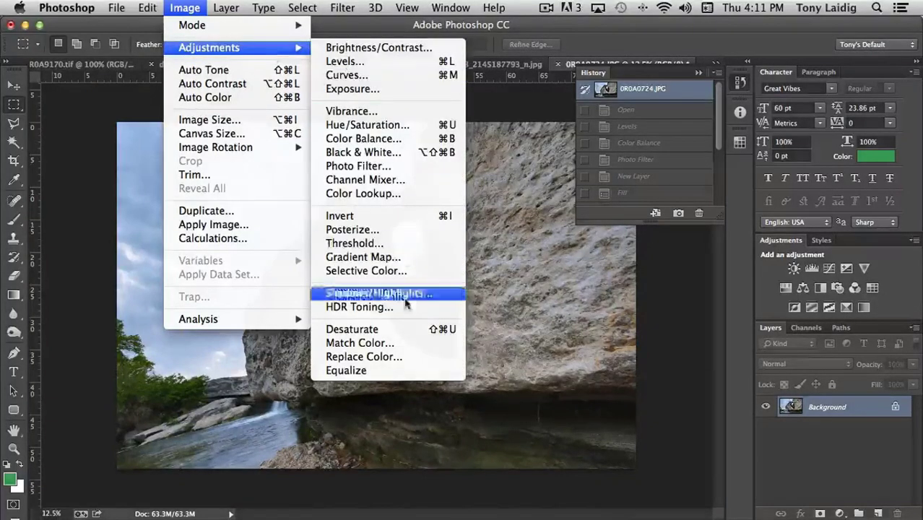
click(361, 370)
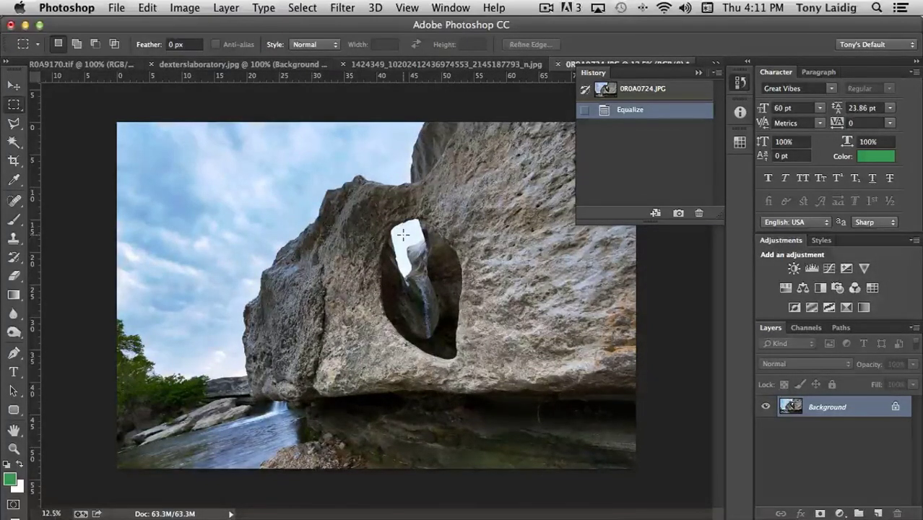
key(super+z)
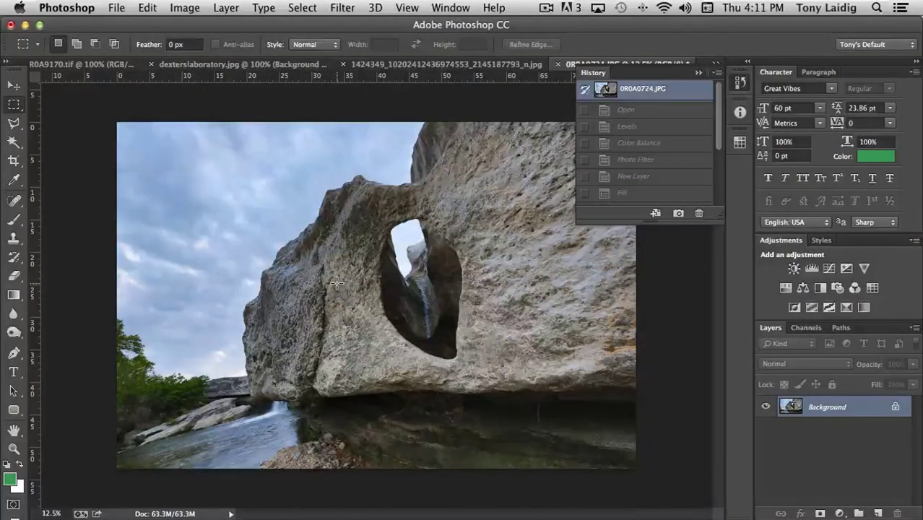
Step: Return the rock photo to the final Equalize state in its history and collapse the history list
scroll(631, 206, down, 5)
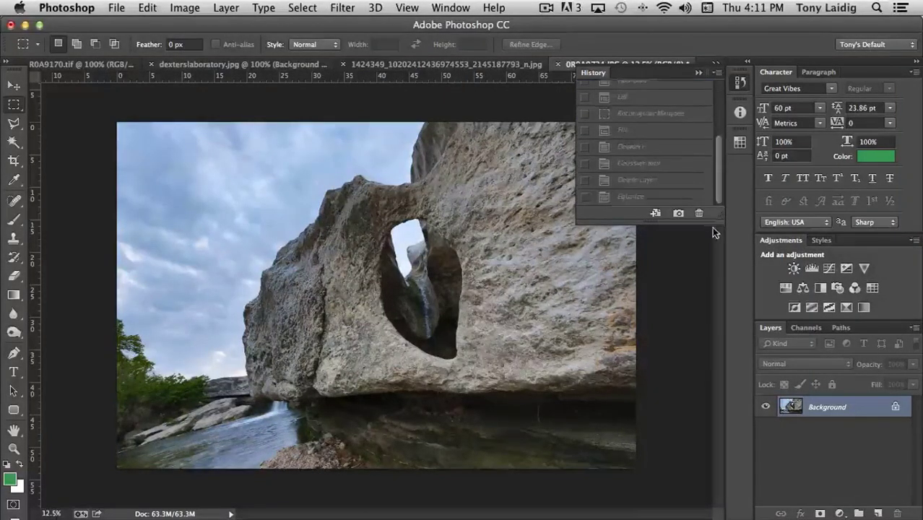
click(631, 198)
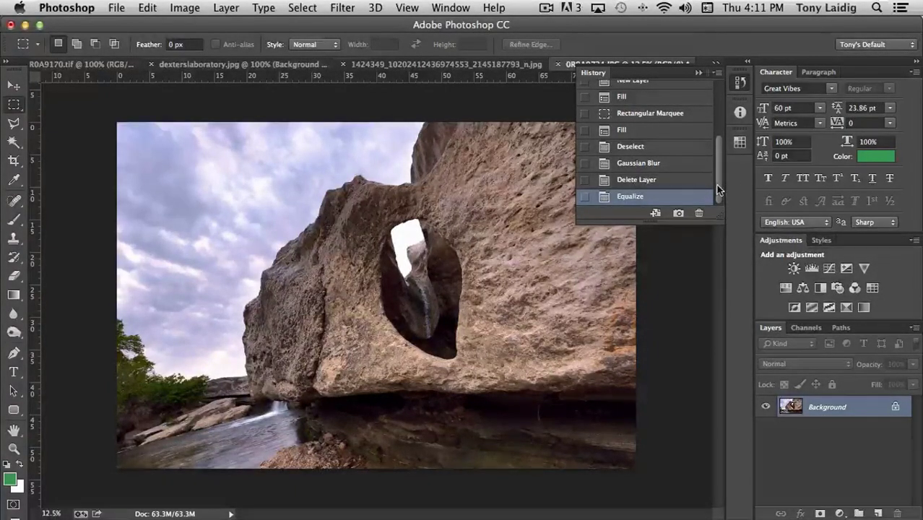
click(741, 82)
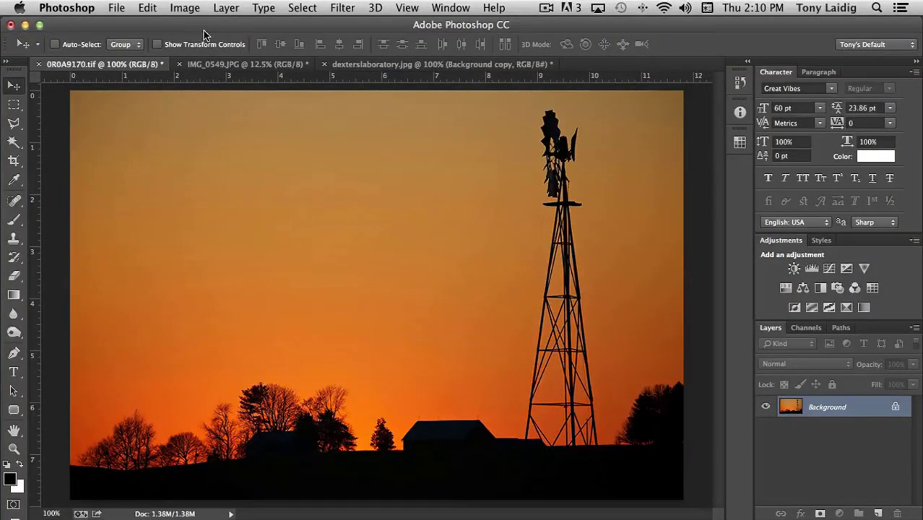
Step: Duplicate the Background layer of the windmill sunset image 0R0A9170.tif
click(147, 7)
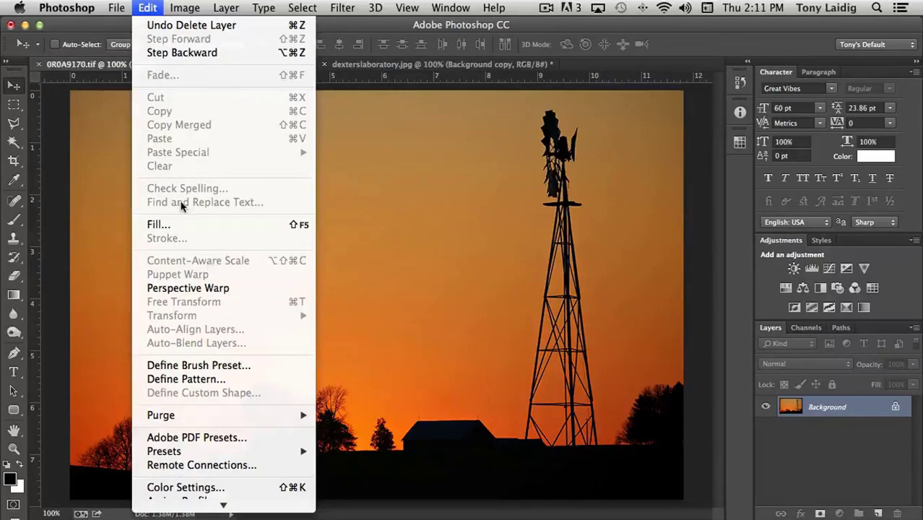
click(154, 7)
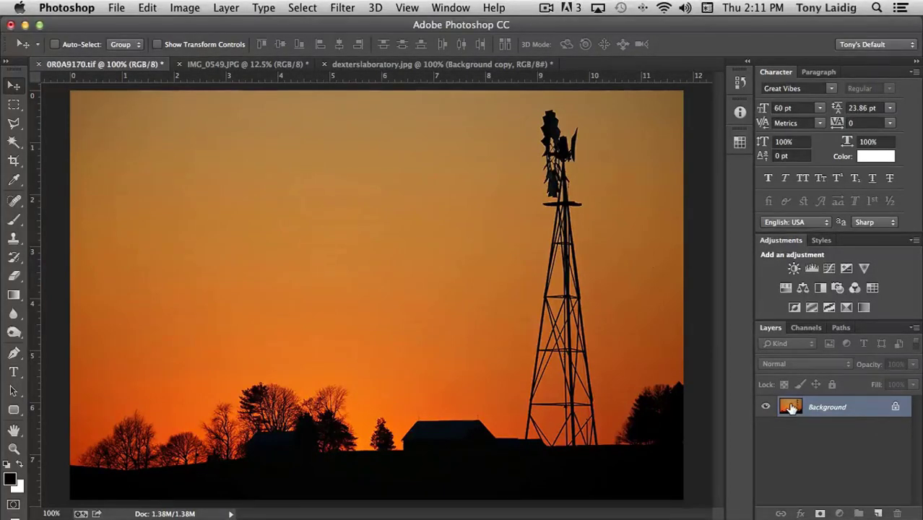
drag(790, 408, 877, 512)
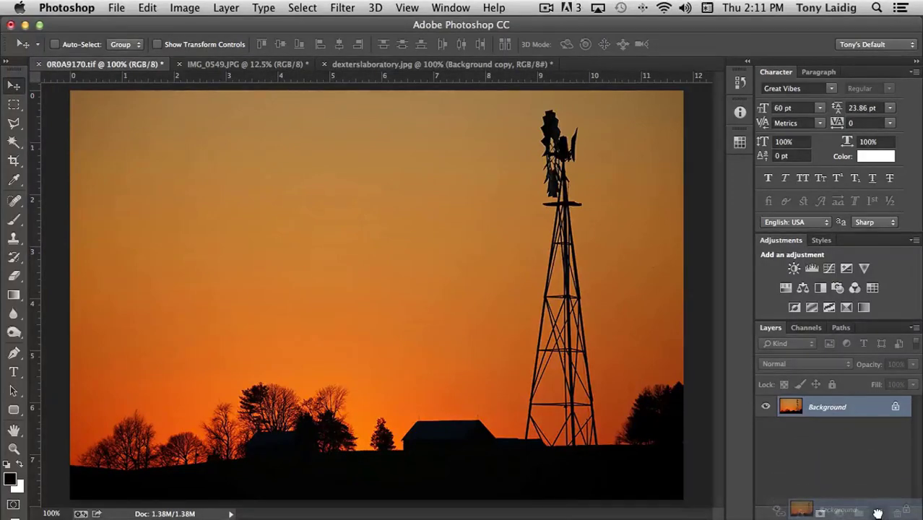
drag(876, 512, 877, 514)
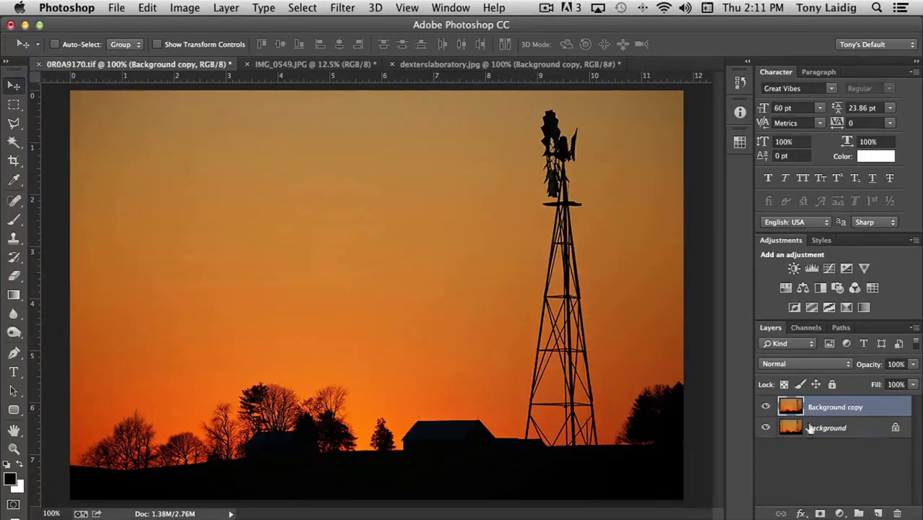
Step: Narrow the Background copy layer with Content-Aware Scale to 78.85% width, moving its left edge inward, and apply it
click(148, 9)
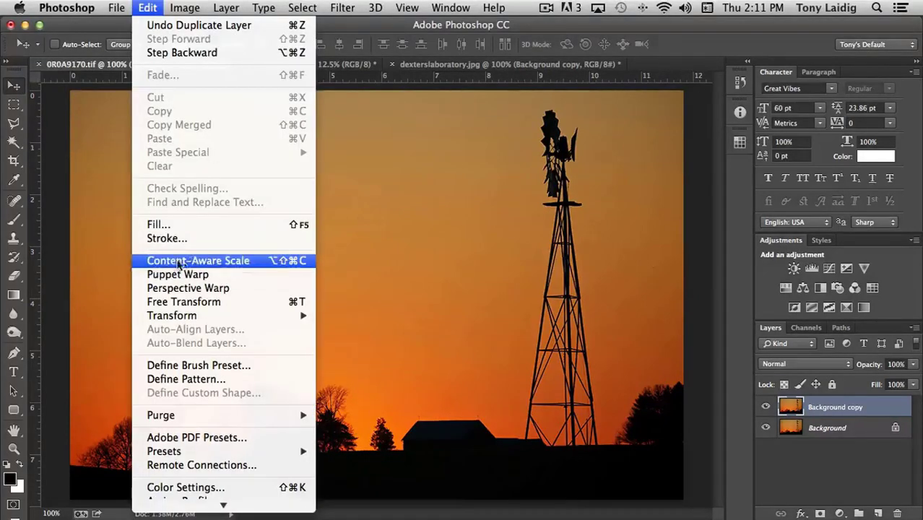
click(238, 264)
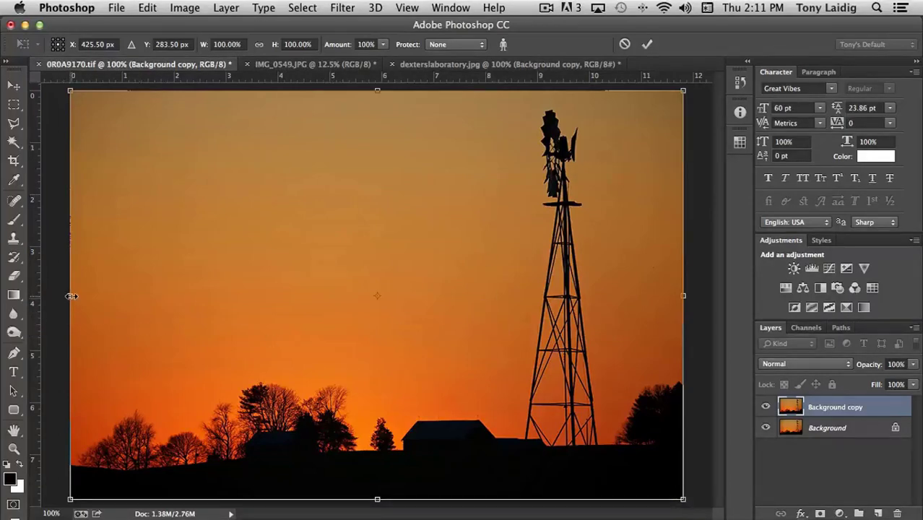
drag(72, 296, 135, 306)
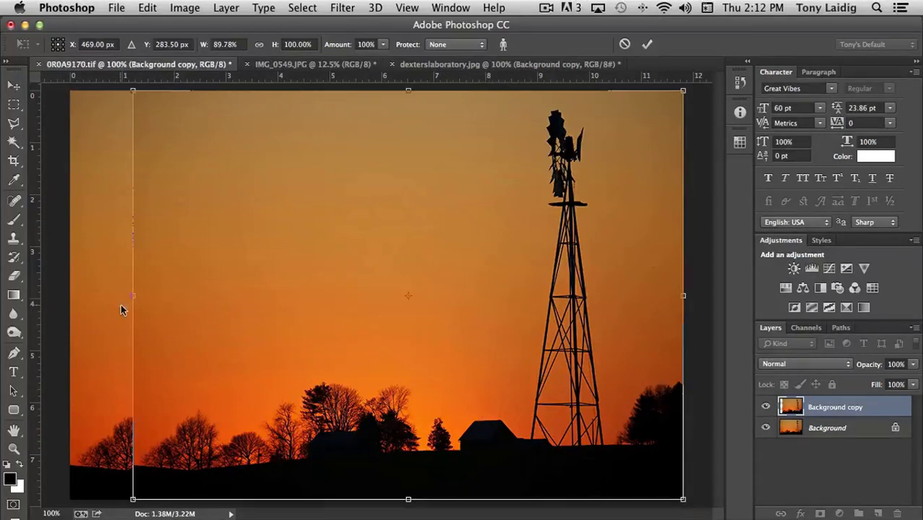
drag(133, 294, 200, 304)
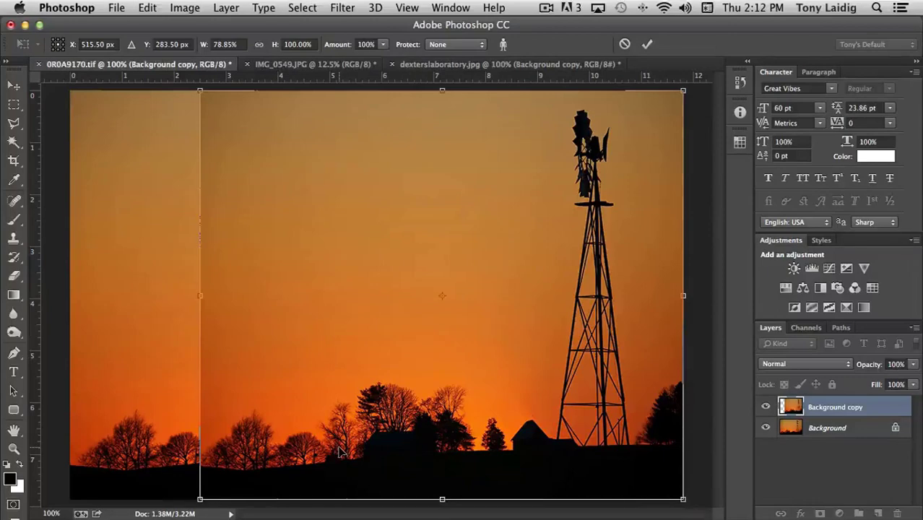
key(Return)
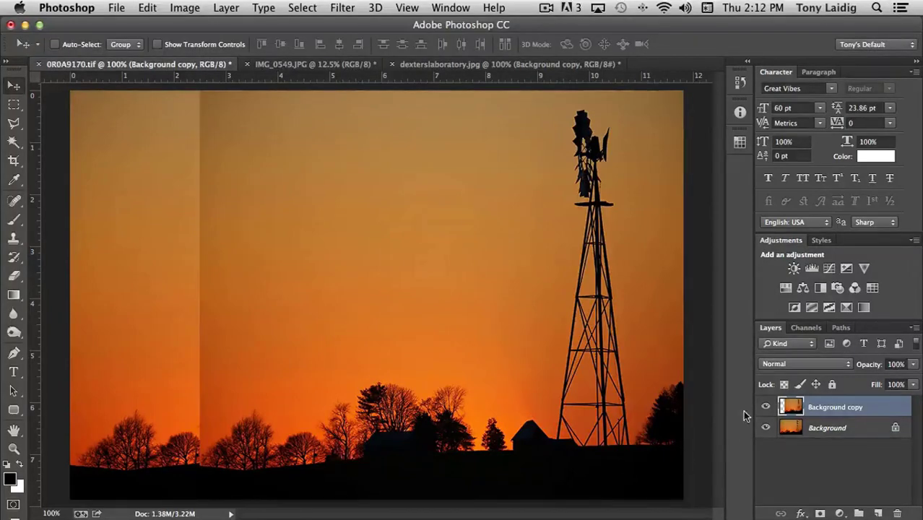
Step: Hide and show the Background copy layer repeatedly to compare the scaled windmill scene with the original
click(764, 407)
click(764, 407)
click(765, 407)
click(765, 408)
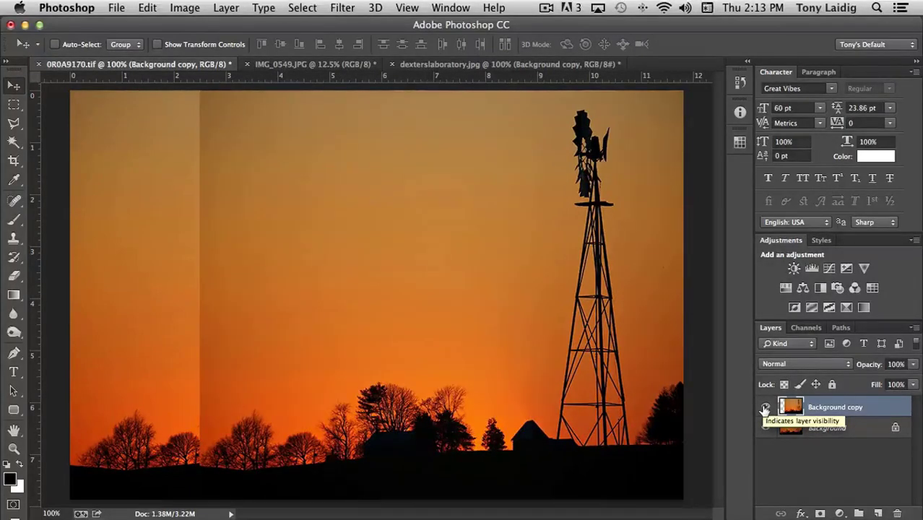
click(765, 407)
click(764, 407)
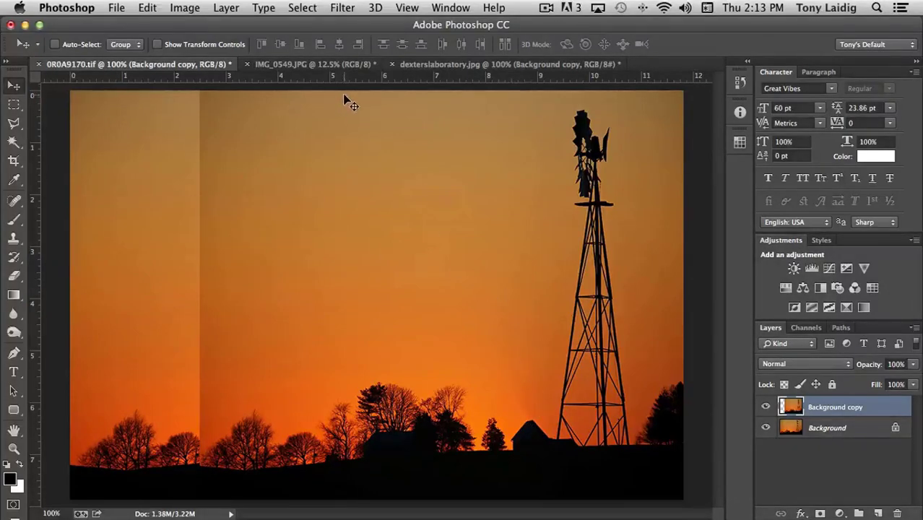
click(149, 8)
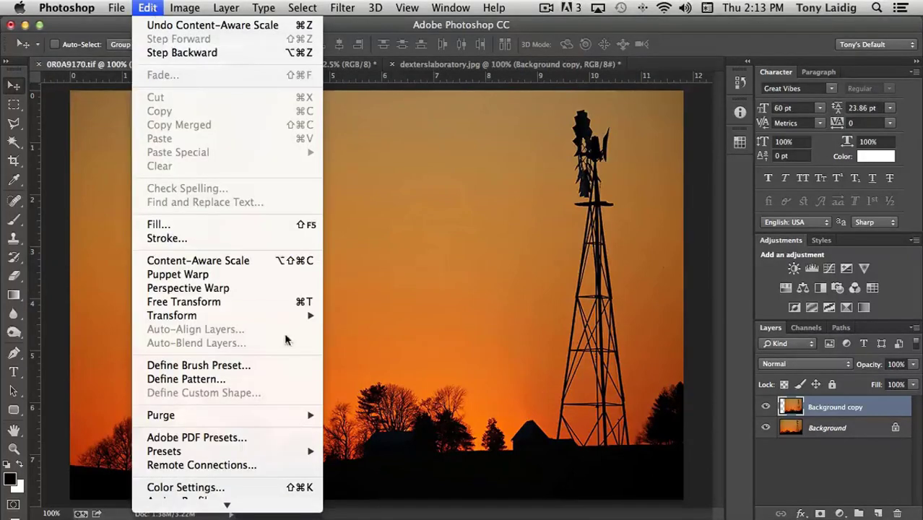
mouse_move(233, 318)
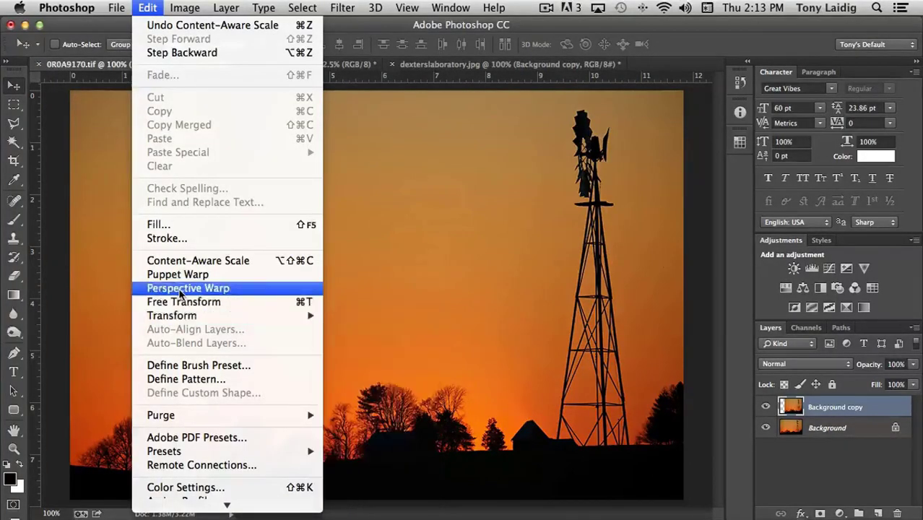
click(375, 26)
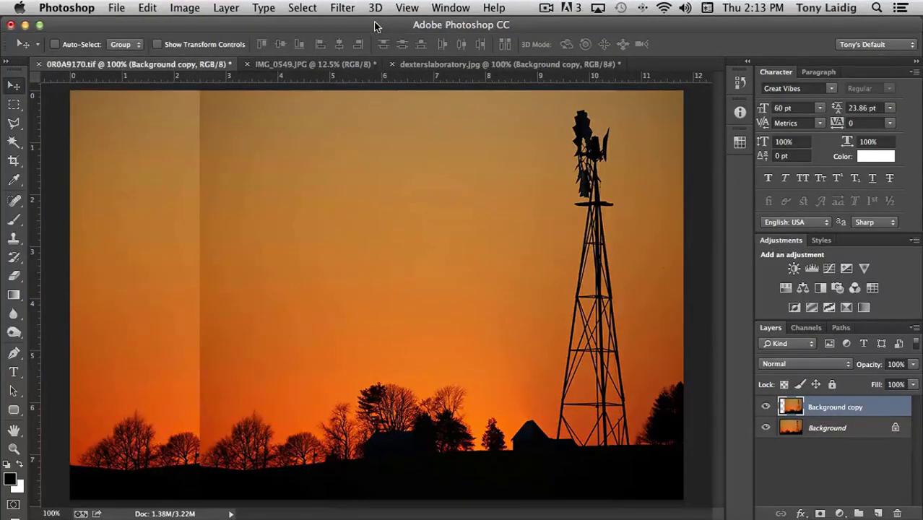
Step: Start Perspective Warp on IMG_0549.JPG and fit a first plane to the shaded side of the large brick corner building
click(357, 66)
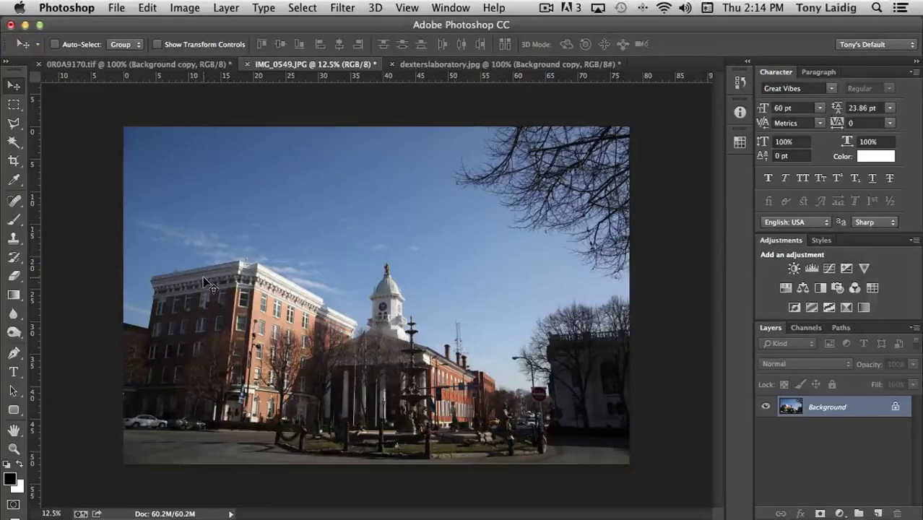
click(147, 7)
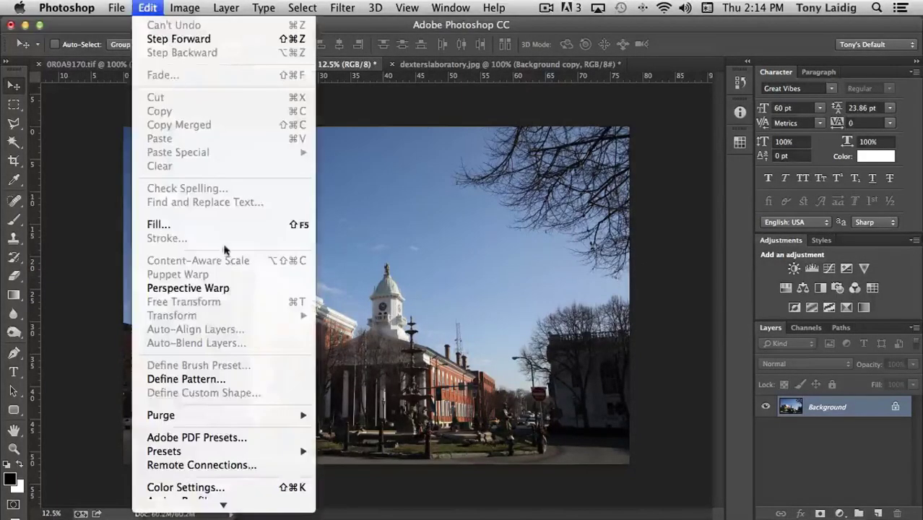
click(215, 290)
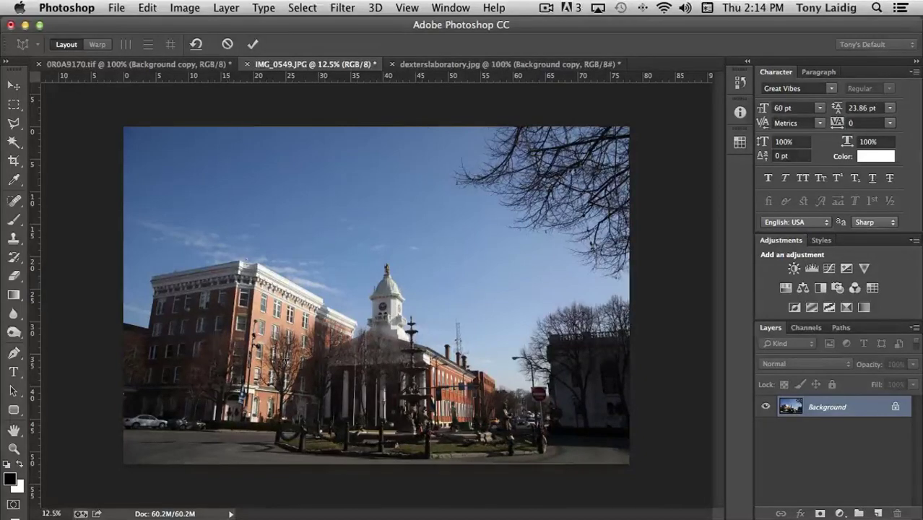
click(174, 300)
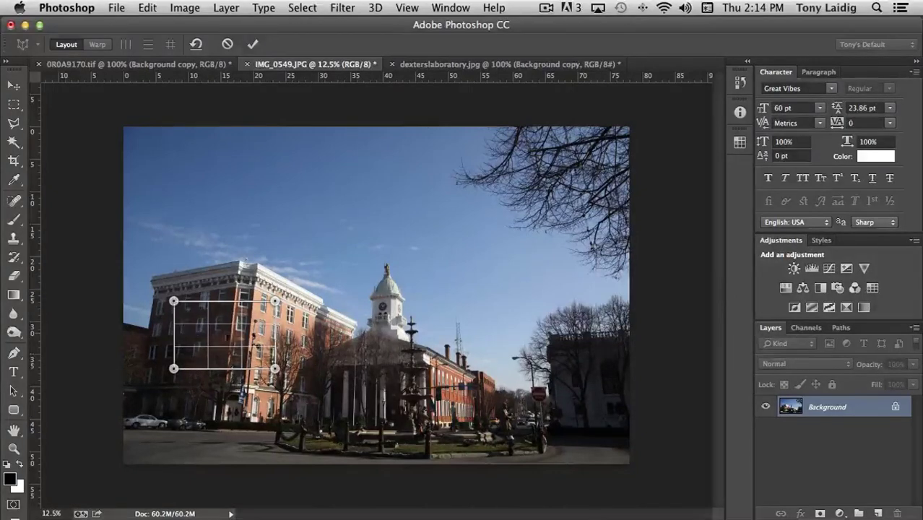
drag(173, 300, 153, 276)
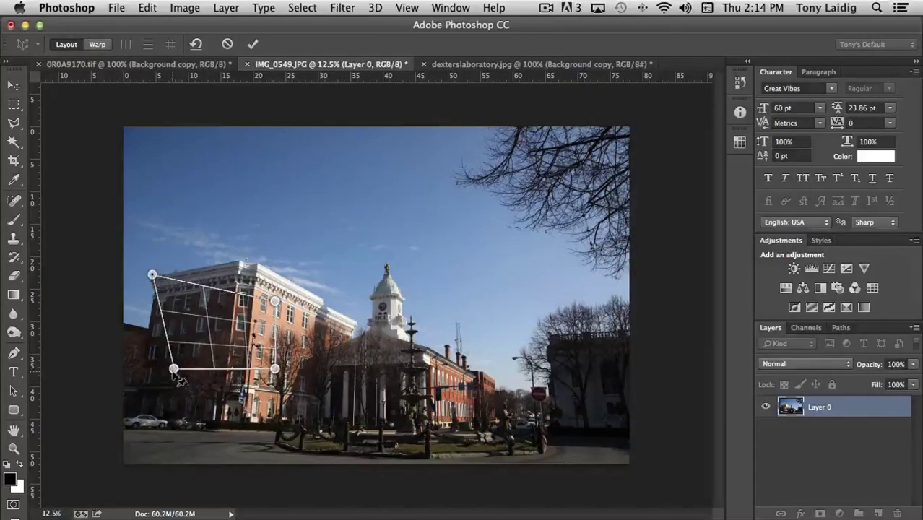
drag(173, 368, 129, 419)
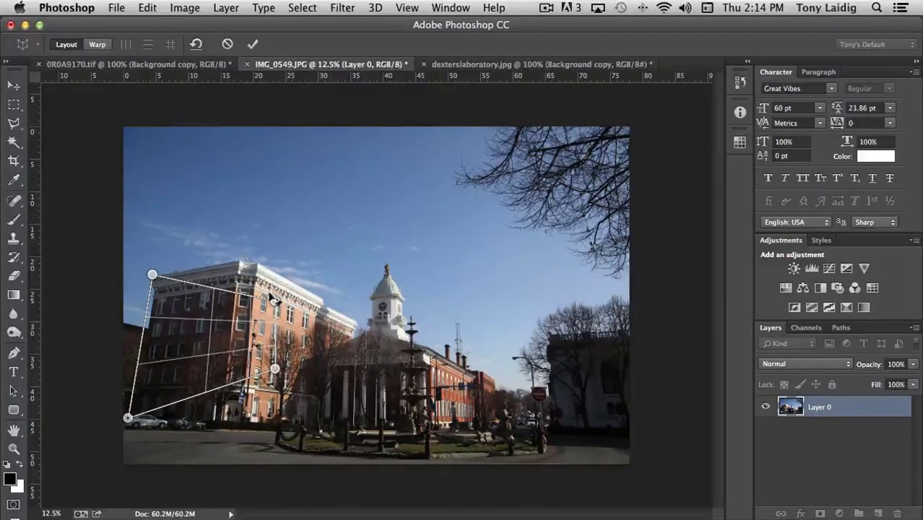
drag(275, 300, 259, 256)
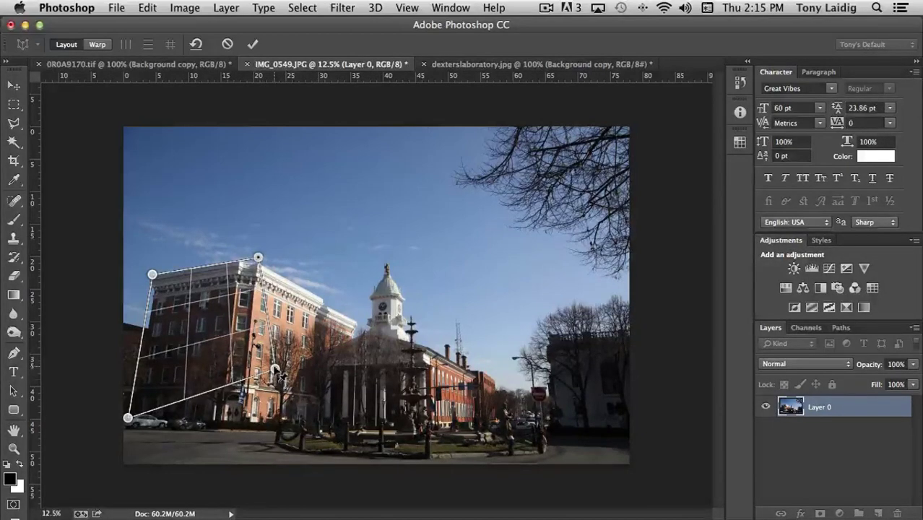
drag(274, 369, 249, 432)
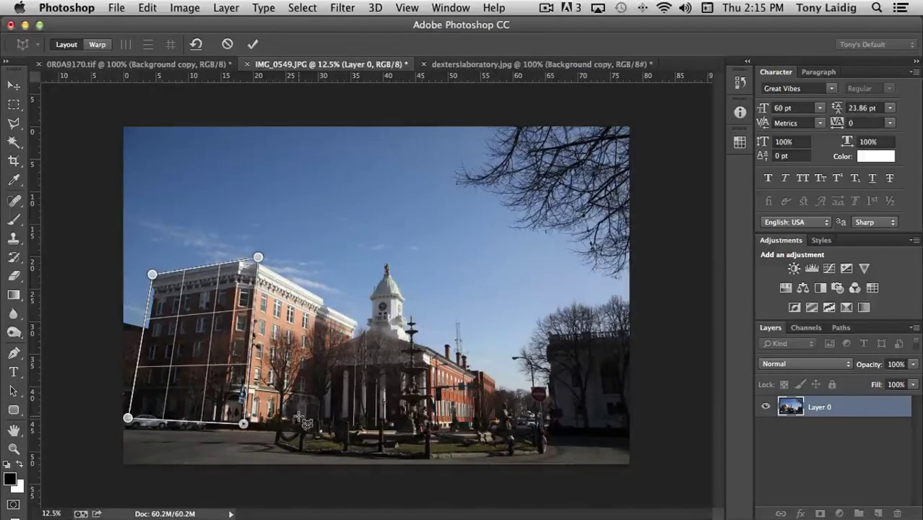
Step: Add a second perspective plane over the brick building's sunlit side, joined to the first plane along the building's corner
click(295, 318)
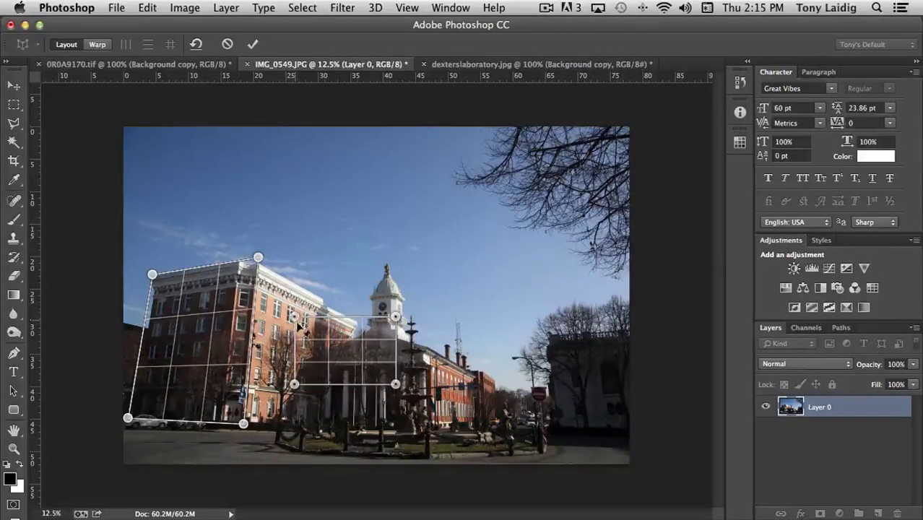
drag(294, 317, 258, 258)
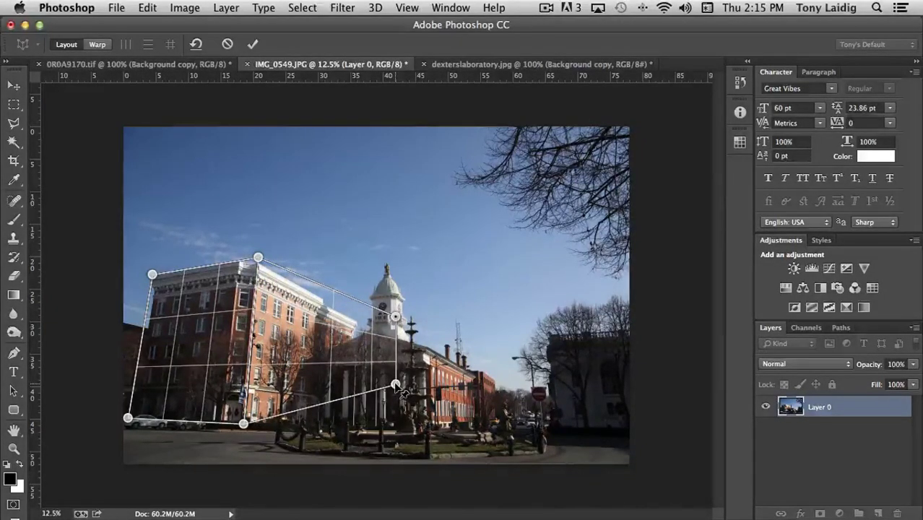
drag(395, 384, 352, 425)
drag(396, 316, 357, 314)
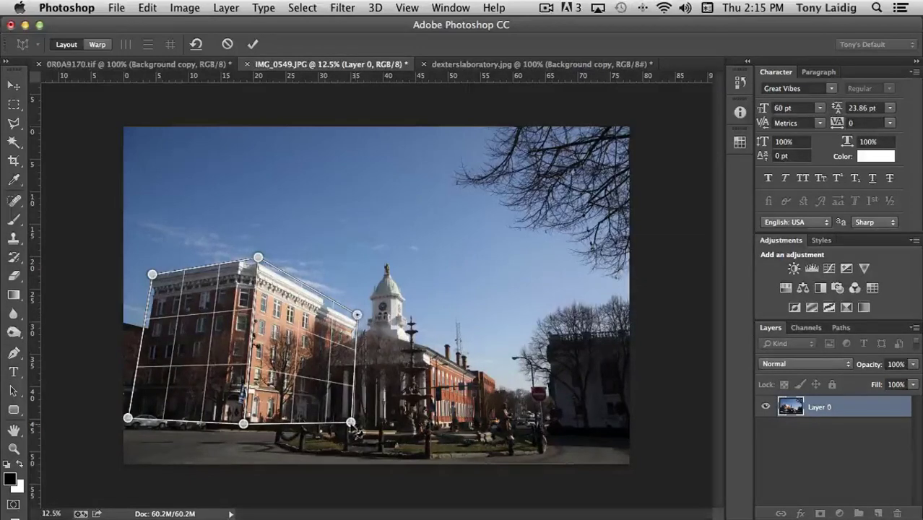
drag(350, 423, 353, 423)
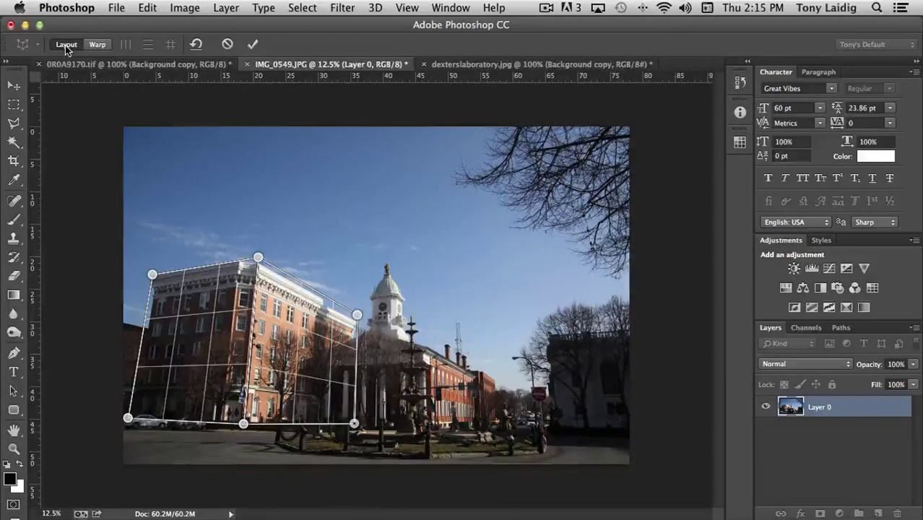
Step: Warp the two planes so the brick building's outer vertical edges stand upright, and apply the Perspective Warp
click(101, 45)
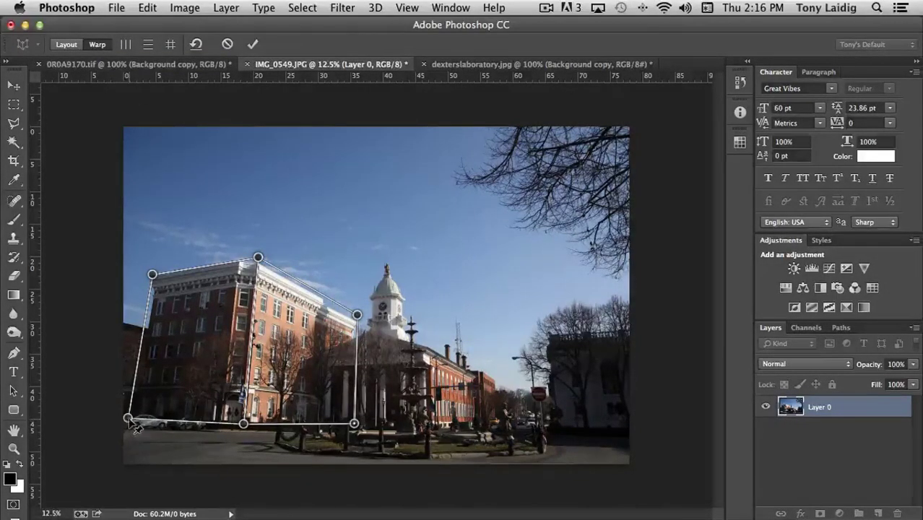
drag(132, 424, 159, 426)
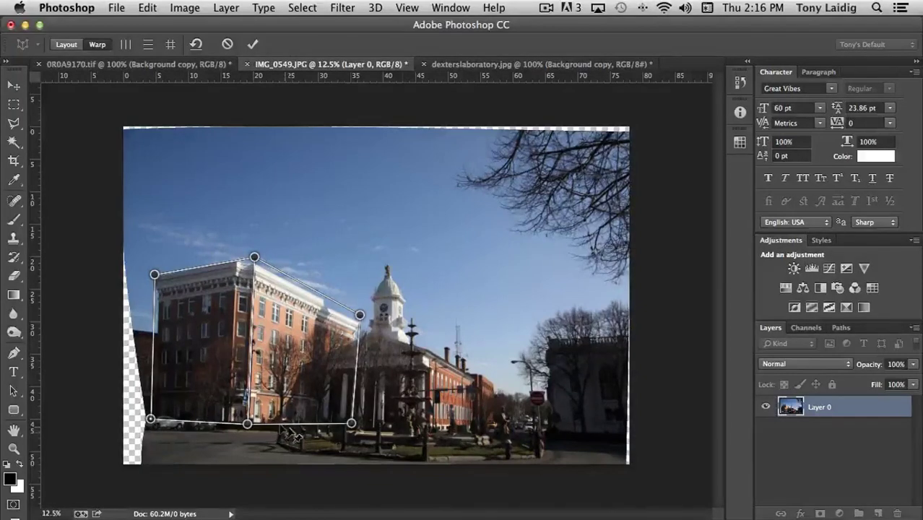
drag(359, 315, 352, 318)
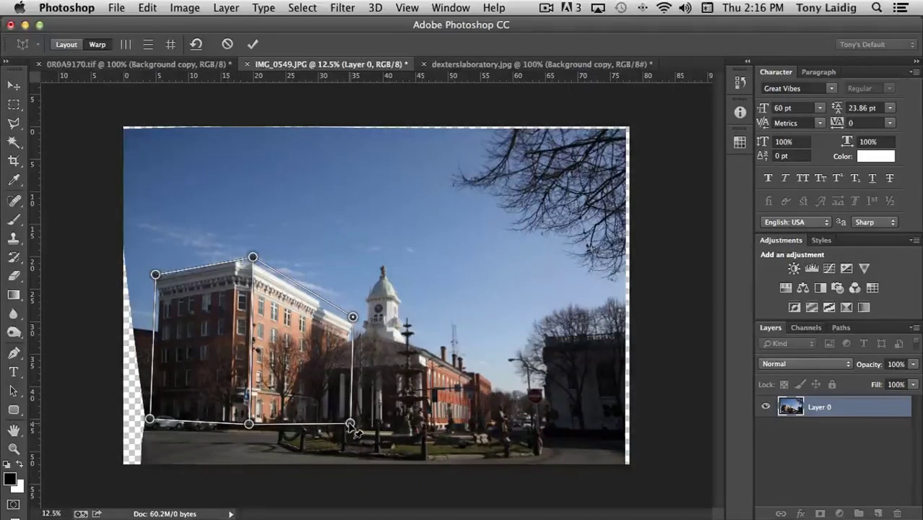
key(Return)
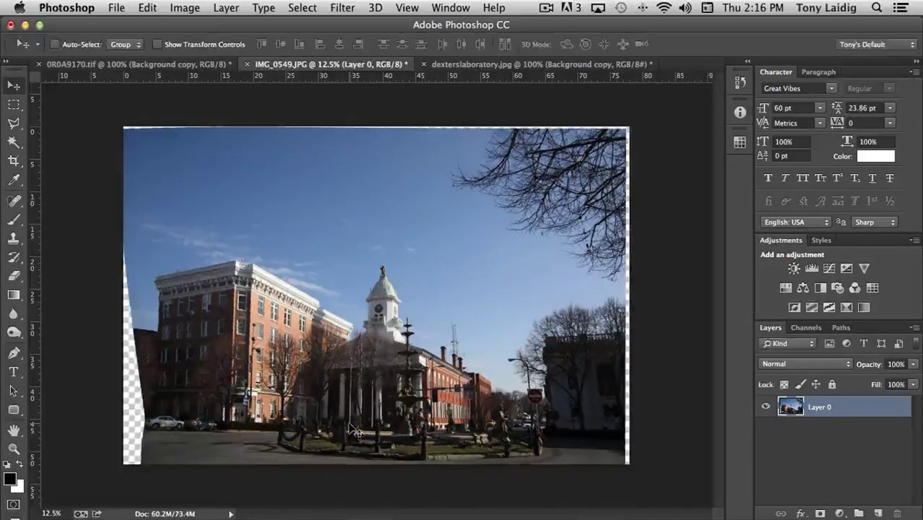
Step: Compare the Open and Perspective Warp history states of the town photo, ending on the warped state, and collapse the history list
click(744, 83)
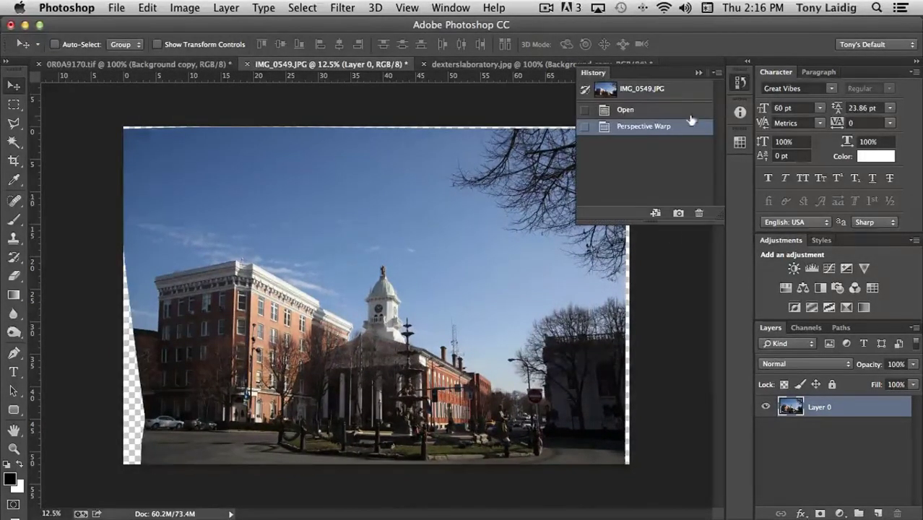
click(673, 112)
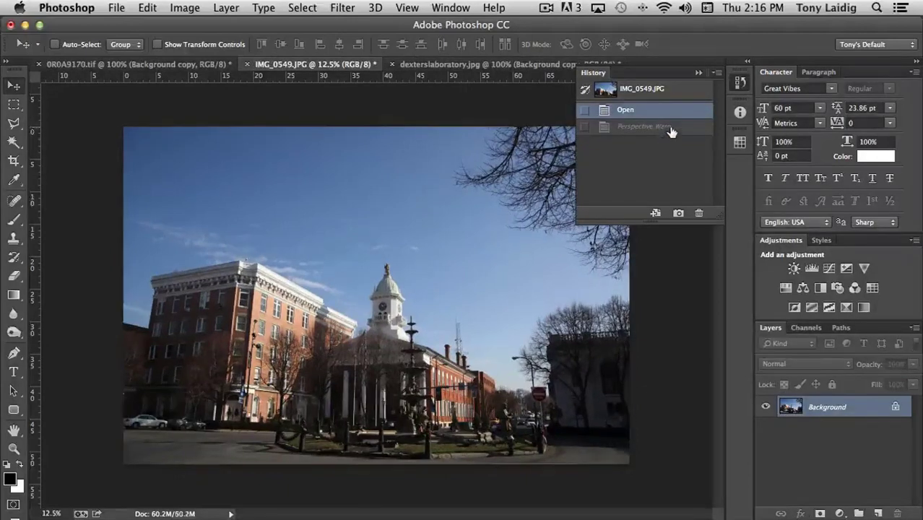
click(671, 129)
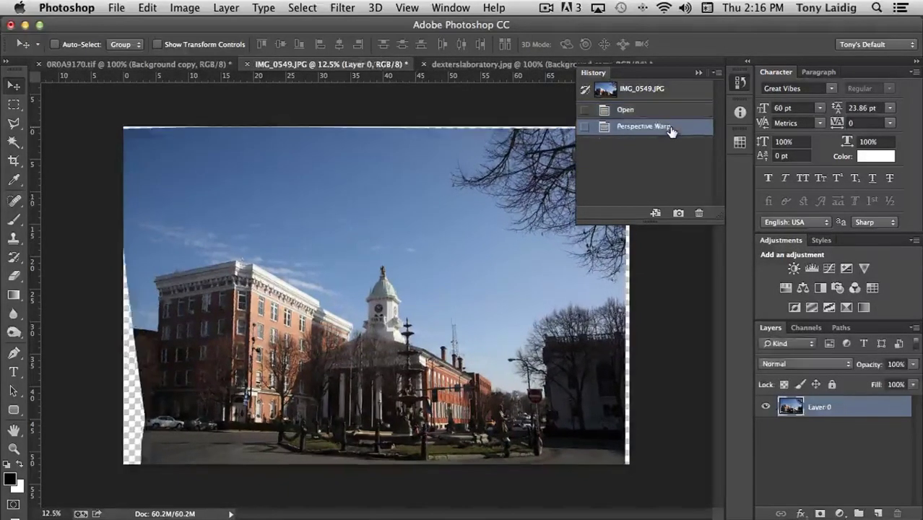
click(674, 110)
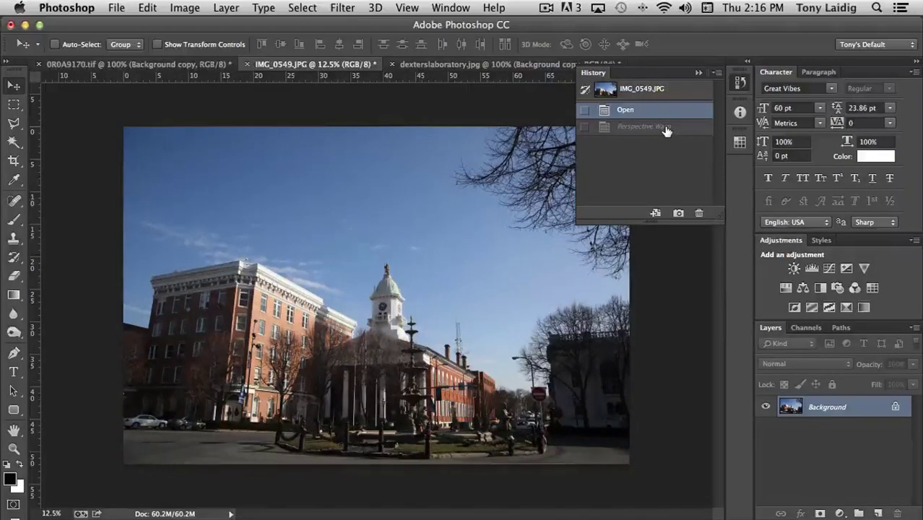
click(665, 128)
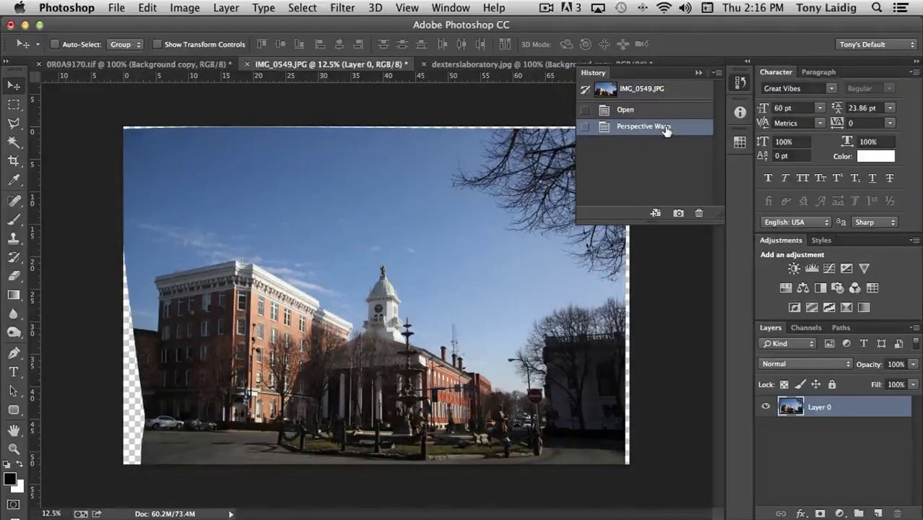
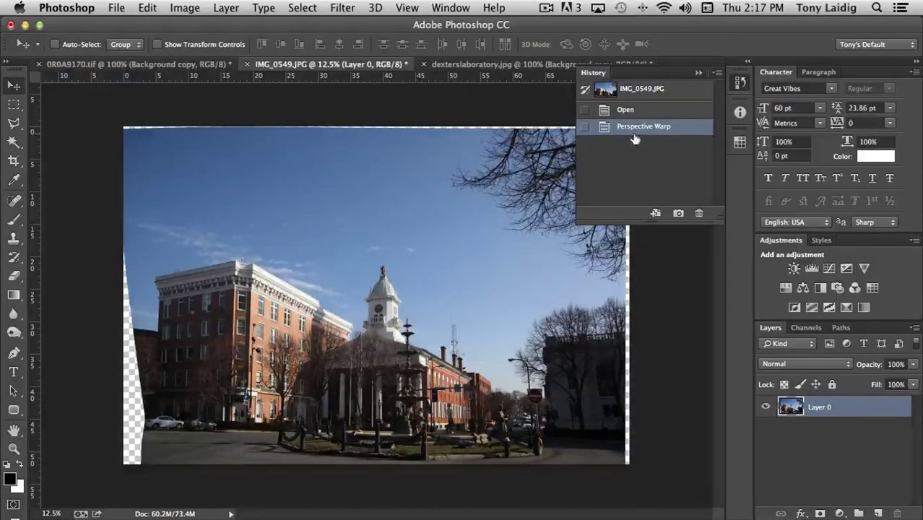
click(740, 82)
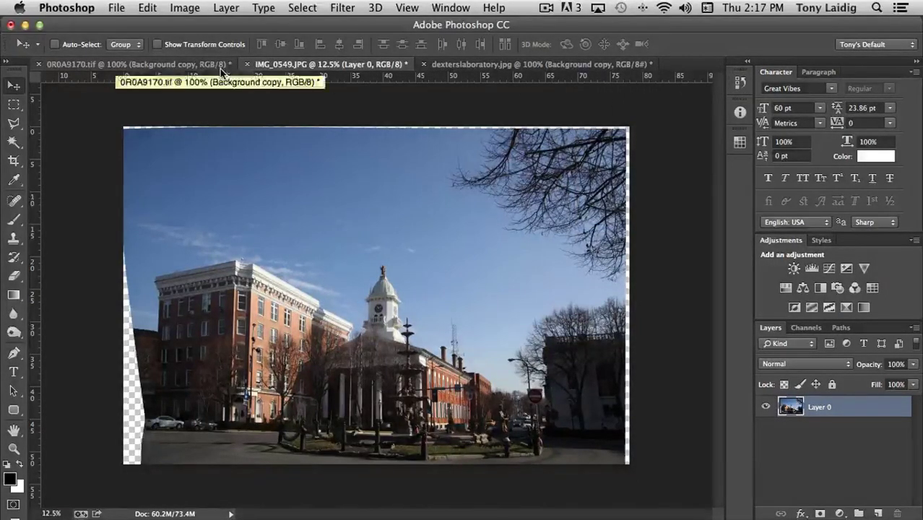
click(148, 9)
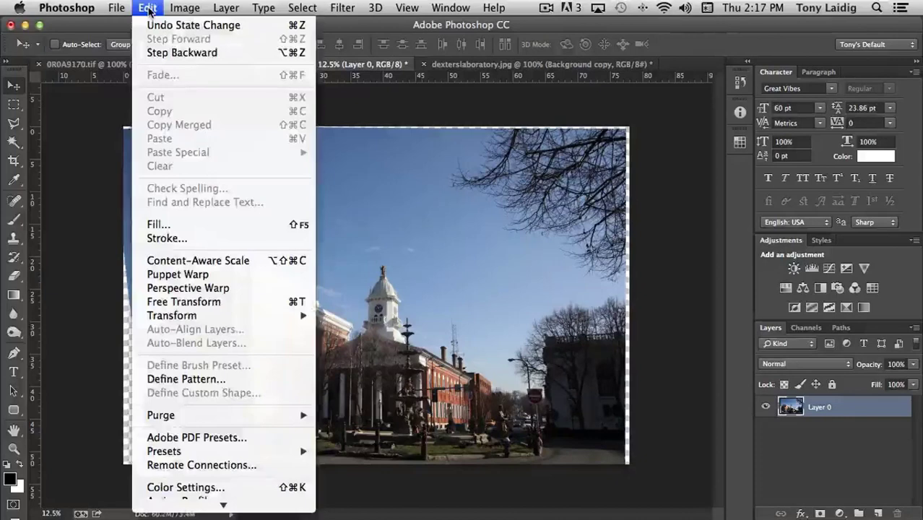
mouse_move(245, 322)
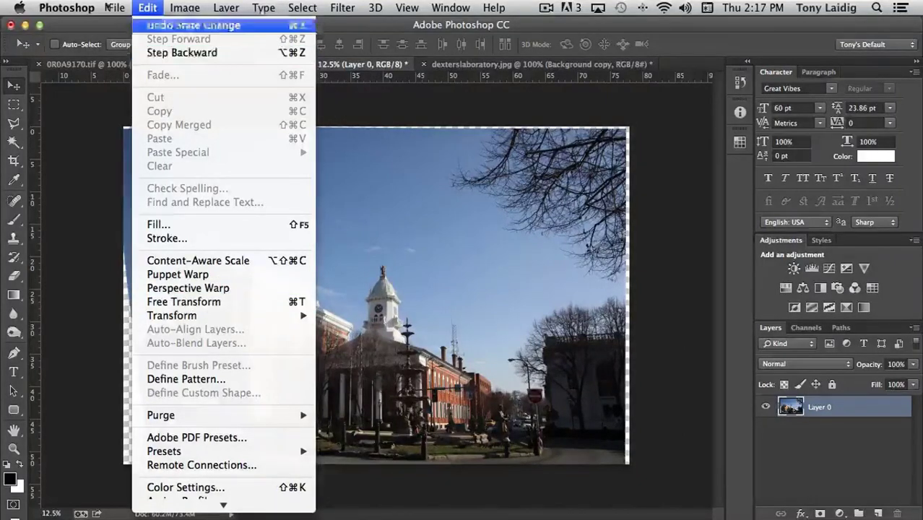
mouse_move(185, 8)
click(378, 29)
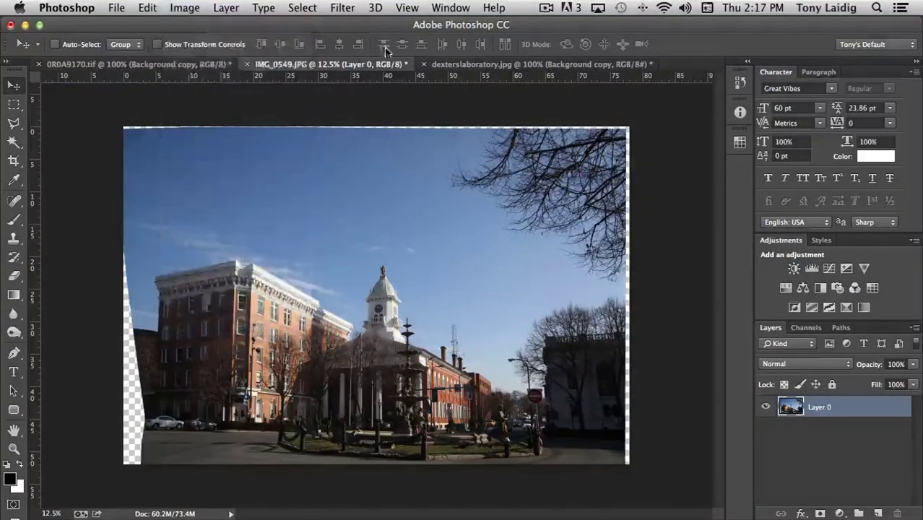
click(138, 64)
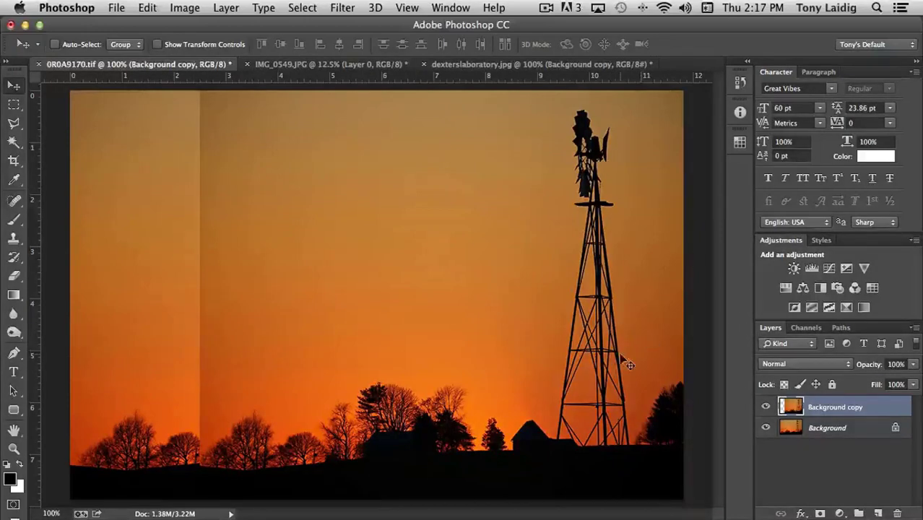
click(351, 64)
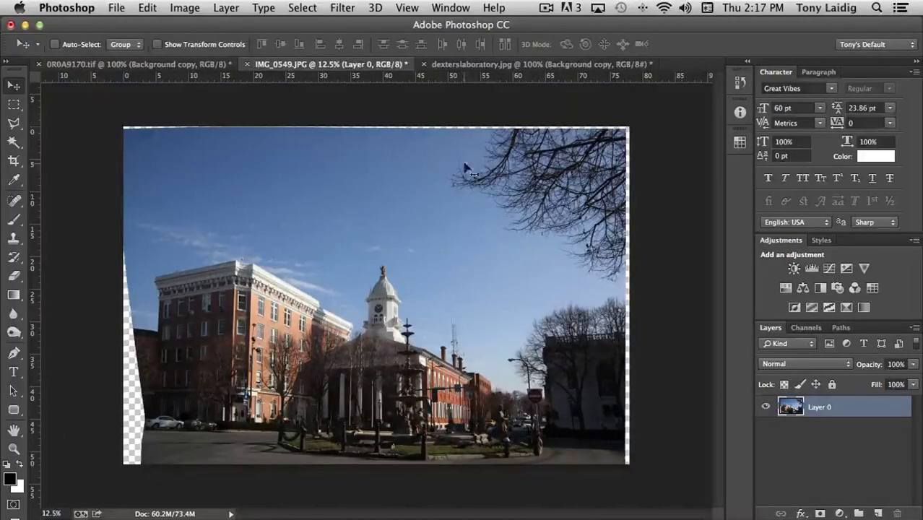
Step: Copy the cartoon character from dexterslaboratory.jpg into IMG_0549.JPG, place it on the road before the dark building, and select Layer 0
click(481, 65)
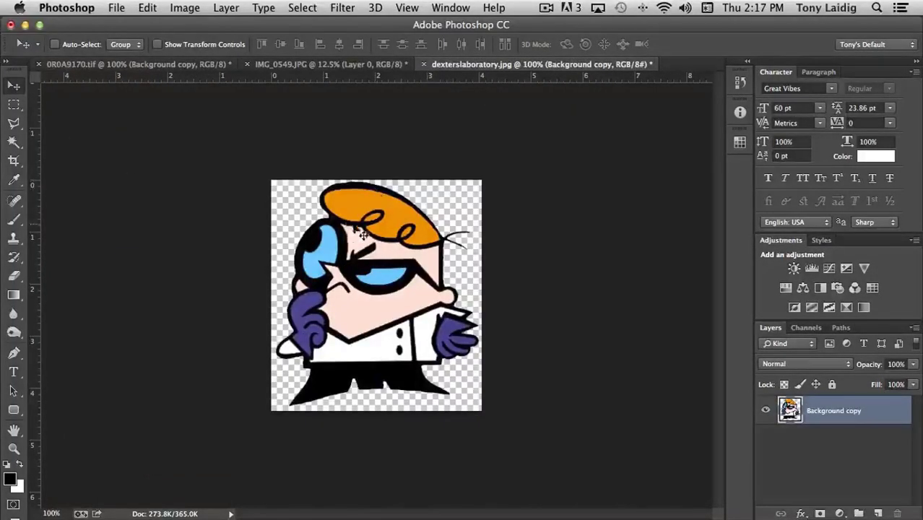
drag(359, 233, 326, 75)
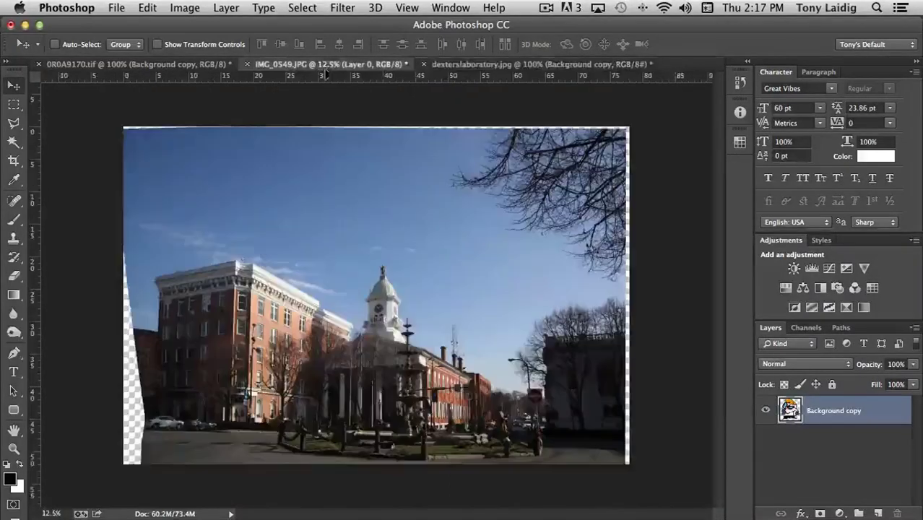
drag(482, 347, 565, 445)
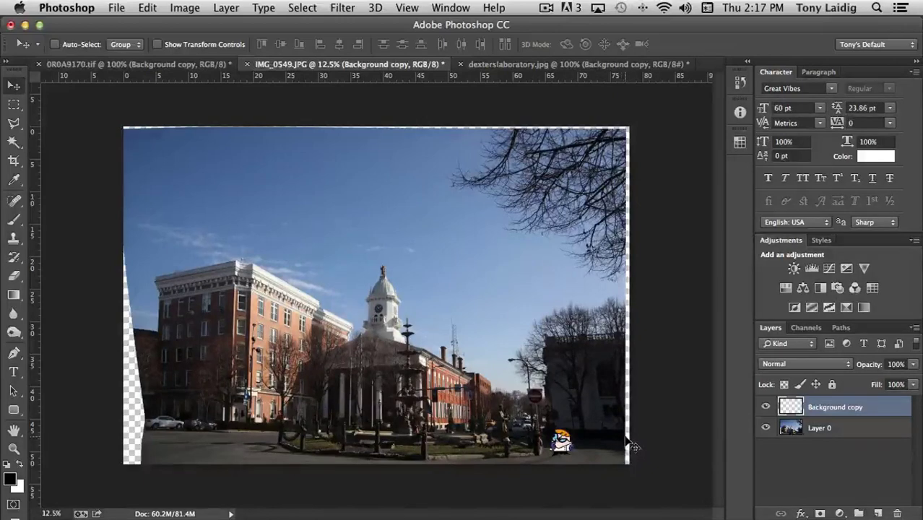
click(791, 432)
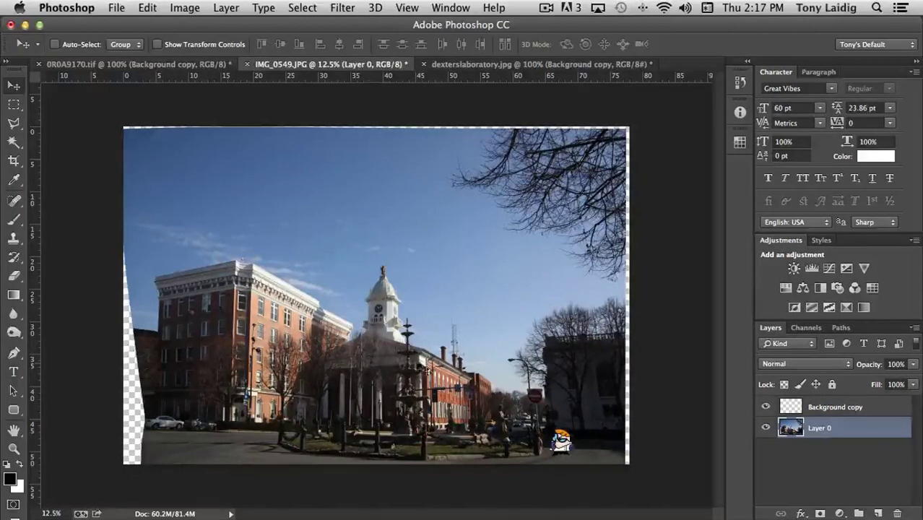
Step: Try scaling Layer 0 with Free Transform to about 95% width and 97% height
click(147, 7)
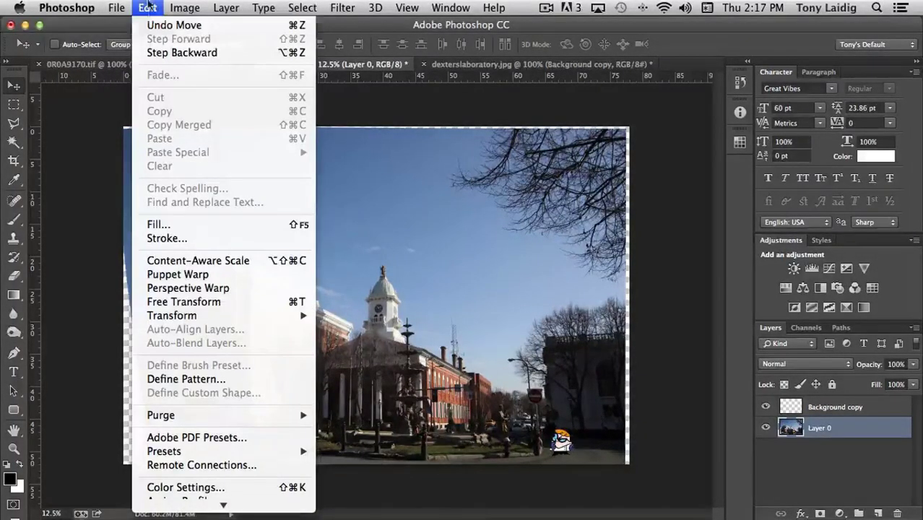
click(198, 302)
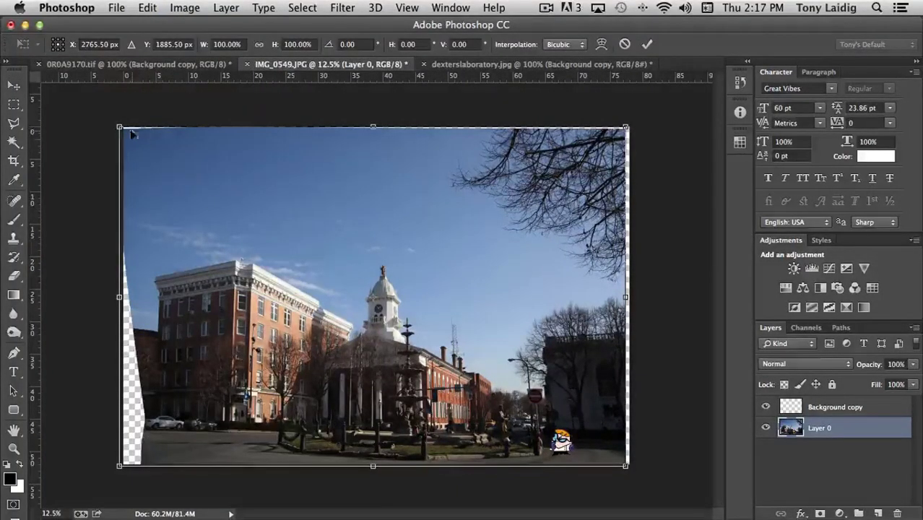
drag(120, 127, 135, 160)
right_click(250, 186)
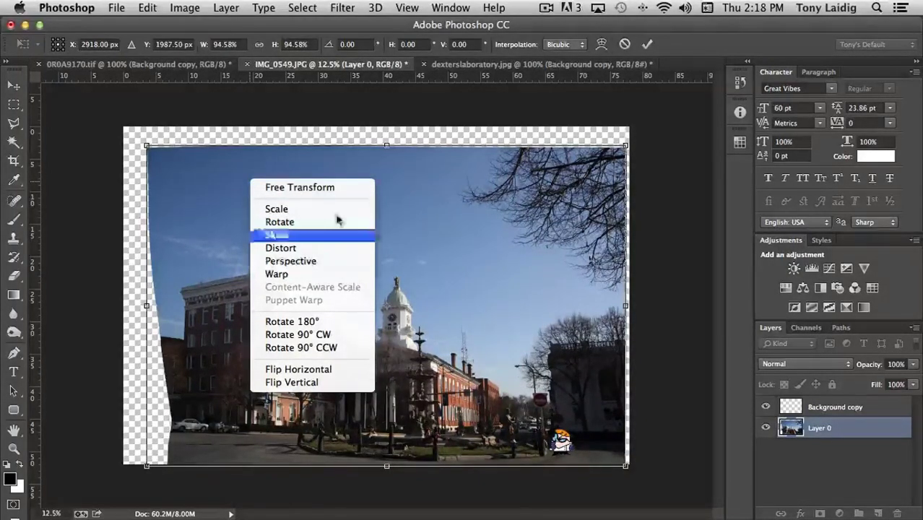
click(318, 190)
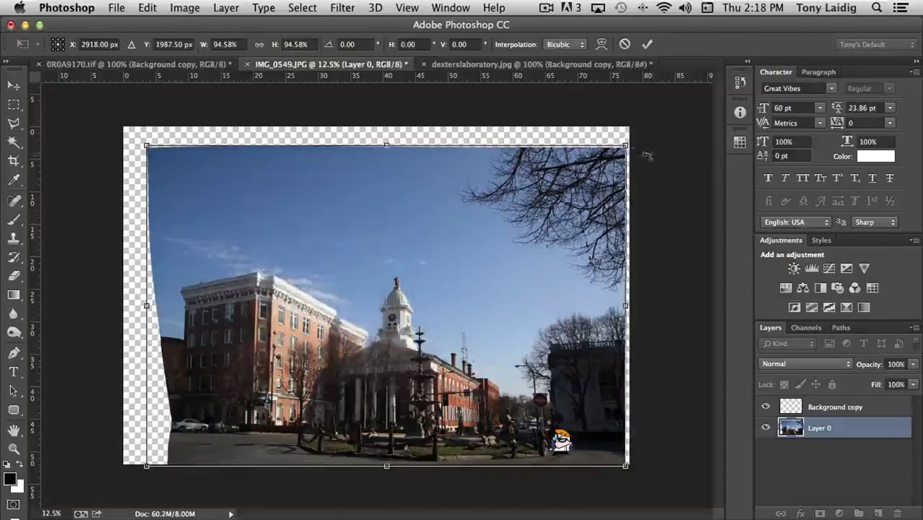
mouse_move(625, 147)
mouse_down()
mouse_move(619, 165)
mouse_move(554, 160)
mouse_move(549, 140)
mouse_move(628, 139)
mouse_up()
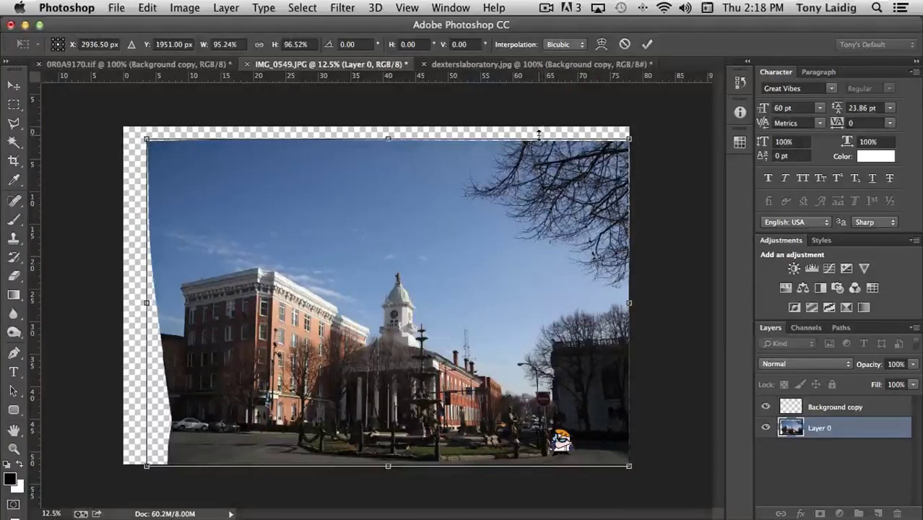
Step: Rotate Layer 0 about 8° clockwise, and skew its upper-right corner inward to a horizontal skew of about 12°
right_click(531, 192)
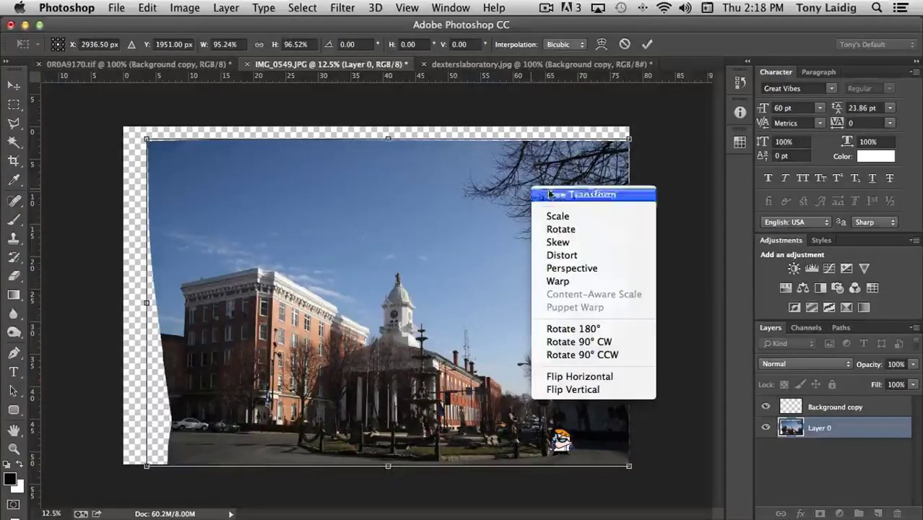
click(567, 231)
drag(635, 136, 649, 173)
right_click(491, 205)
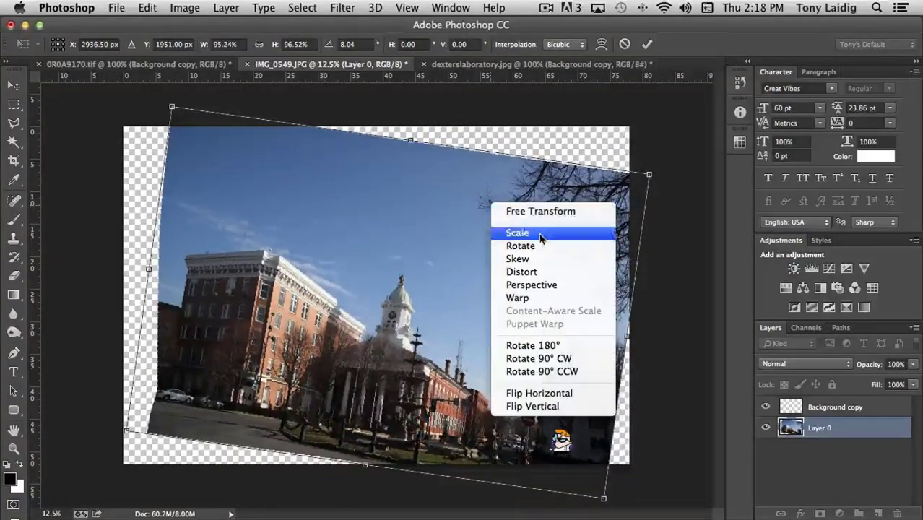
click(531, 265)
drag(649, 174, 540, 180)
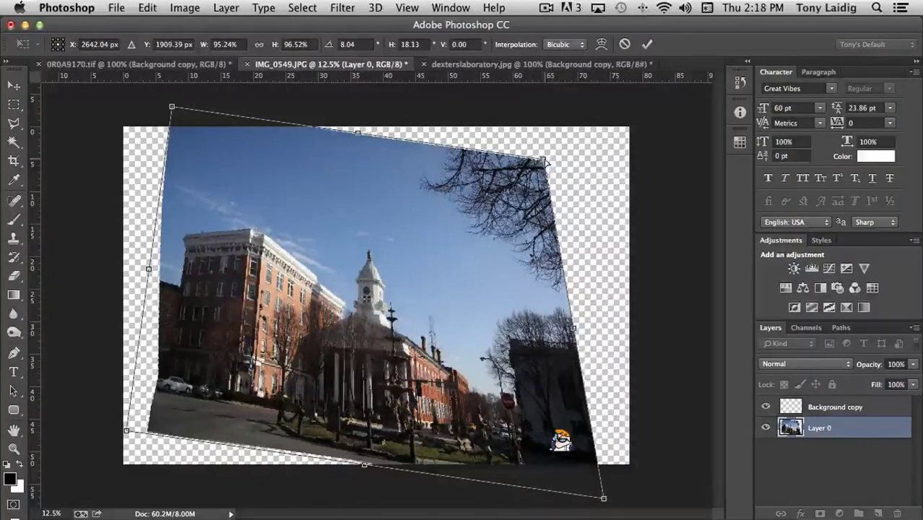
drag(546, 163, 582, 164)
Step: Narrow the upper edge of Layer 0 with the Perspective transform
right_click(498, 206)
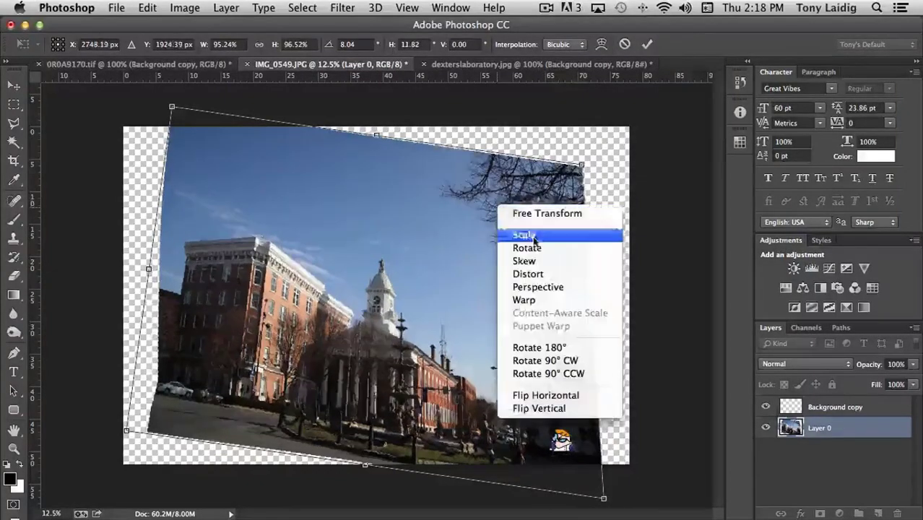
click(534, 287)
drag(172, 108, 232, 166)
Step: Warp Layer 0 by pulling its upper-left corner and left edge outward and bending the inner grid over the sky and buildings
right_click(285, 196)
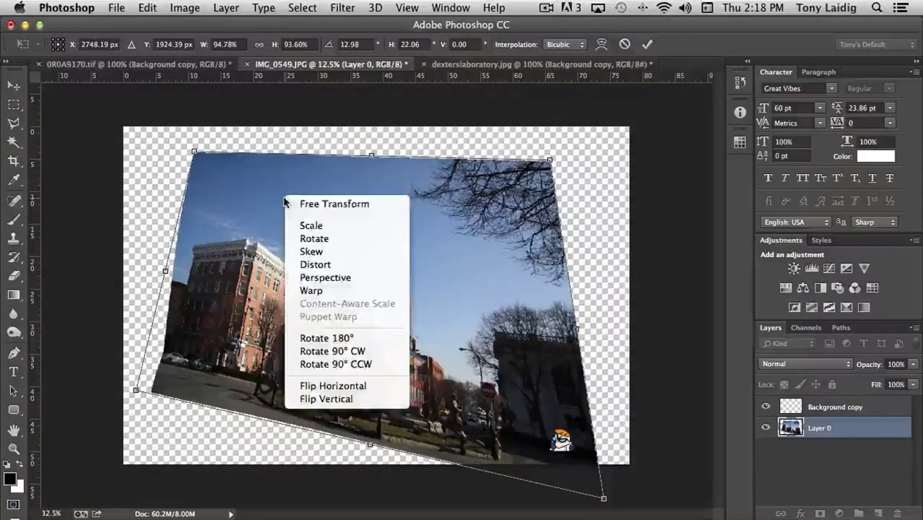
click(330, 292)
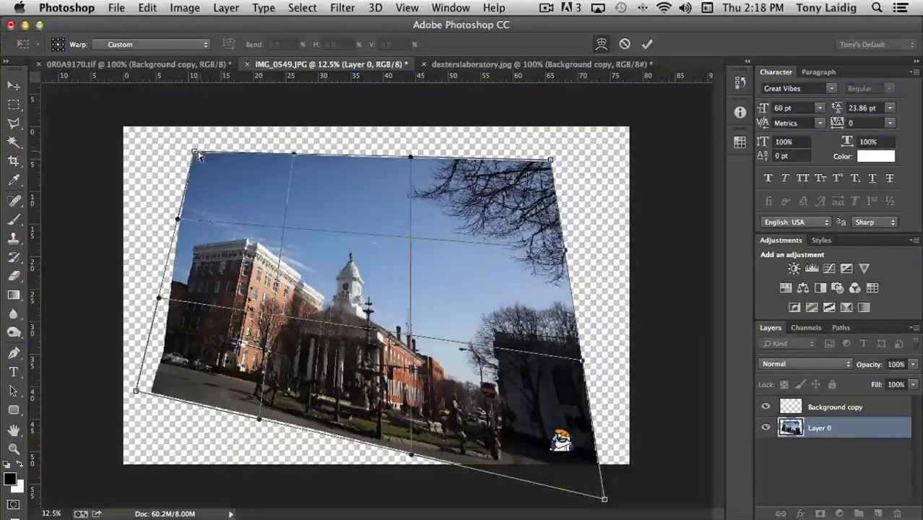
drag(180, 158, 142, 150)
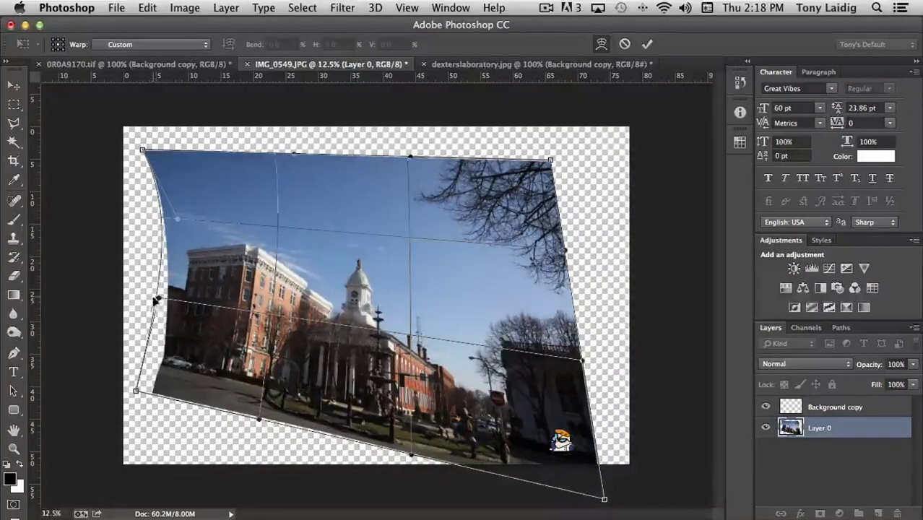
drag(159, 299, 123, 300)
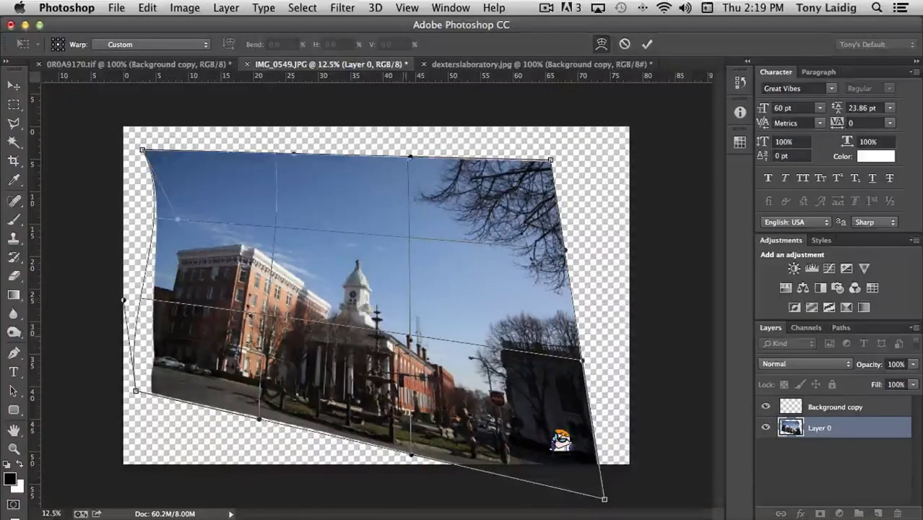
drag(409, 337, 418, 302)
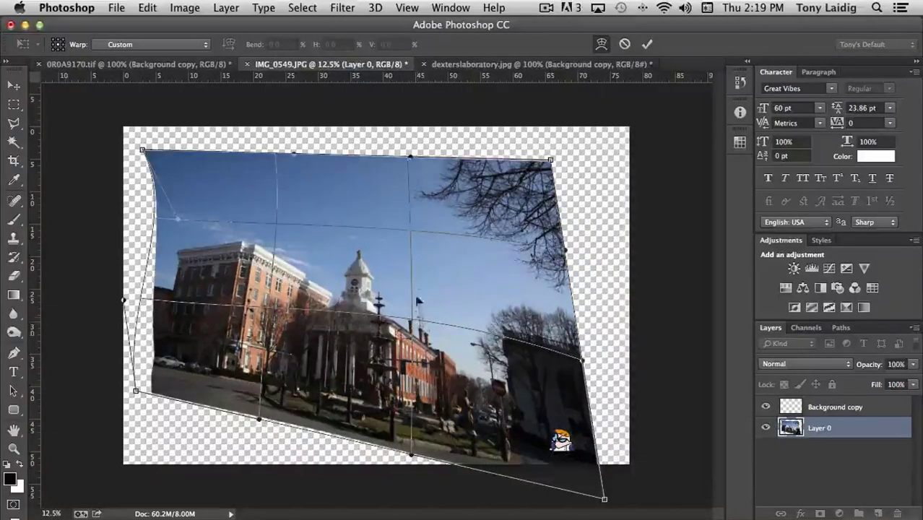
drag(410, 235, 412, 251)
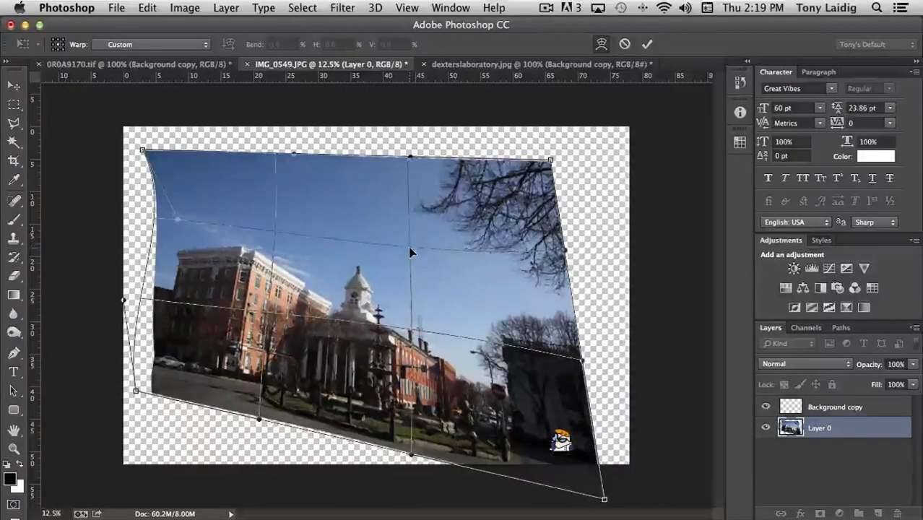
drag(275, 234, 276, 247)
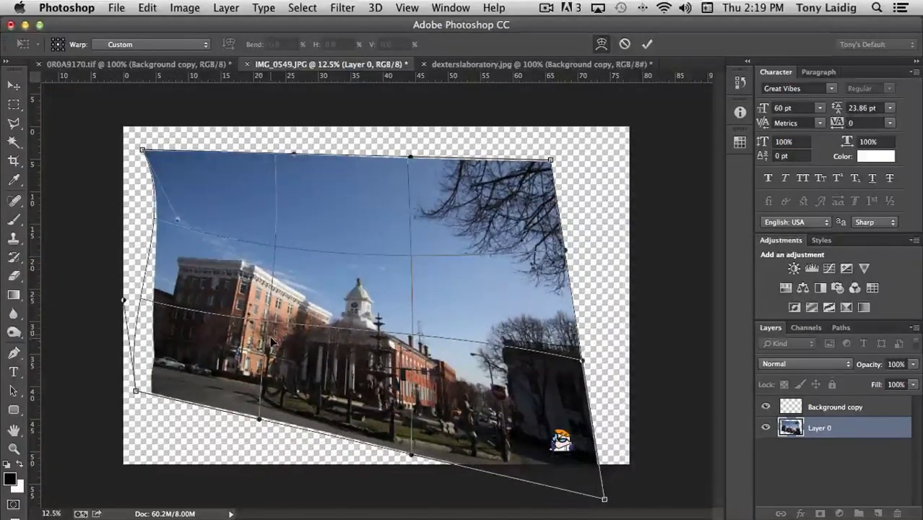
drag(266, 325, 267, 338)
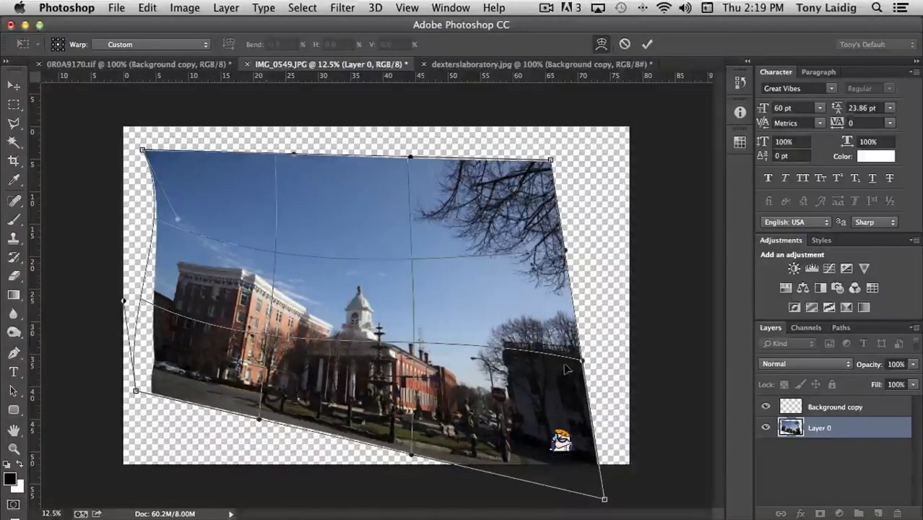
Step: Try bending the photo's right edge inward and back outward with the warp handles, and cancel the whole transform
drag(581, 363, 509, 358)
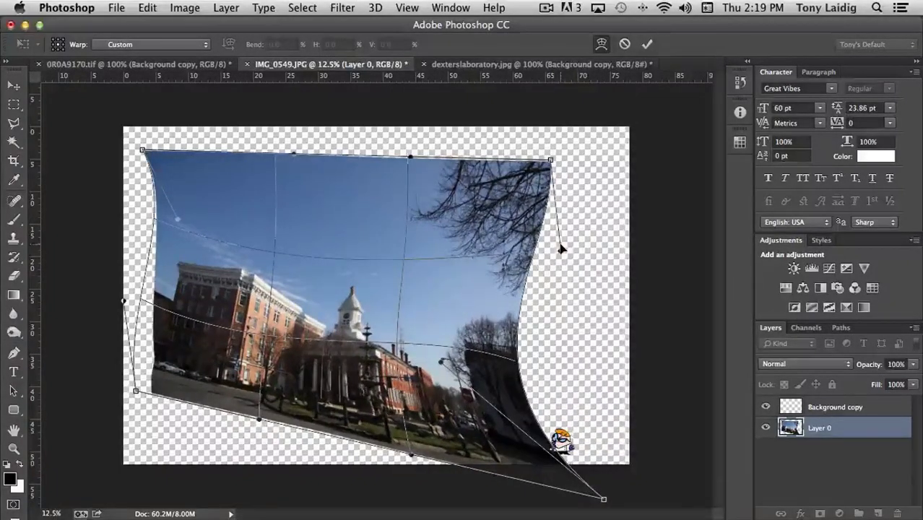
drag(561, 253, 593, 258)
drag(442, 365, 574, 348)
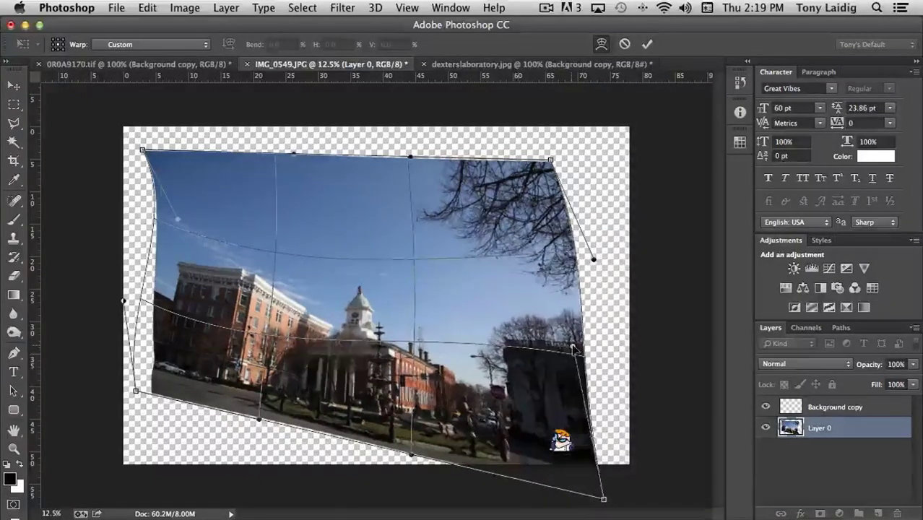
key(Escape)
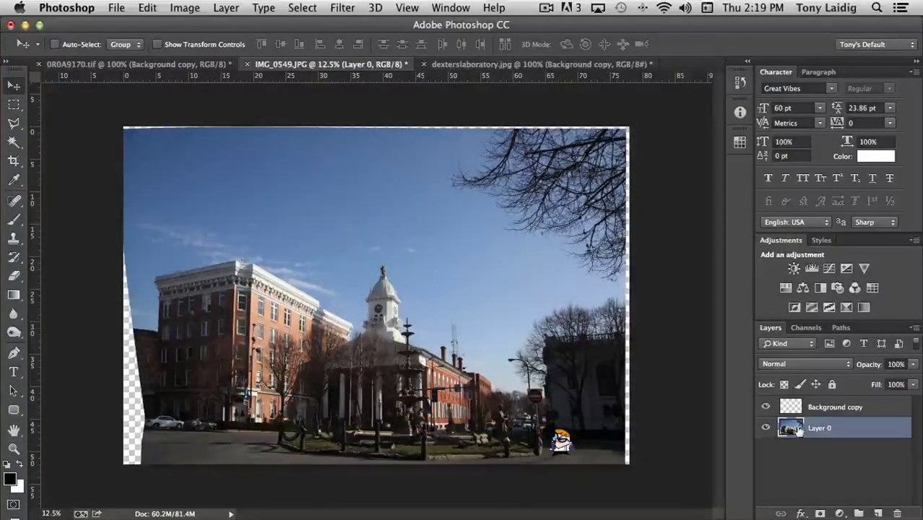
Step: Duplicate Layer 0 and scale the copy to about 54.5% toward the photo's lower-right corner
drag(798, 429, 877, 513)
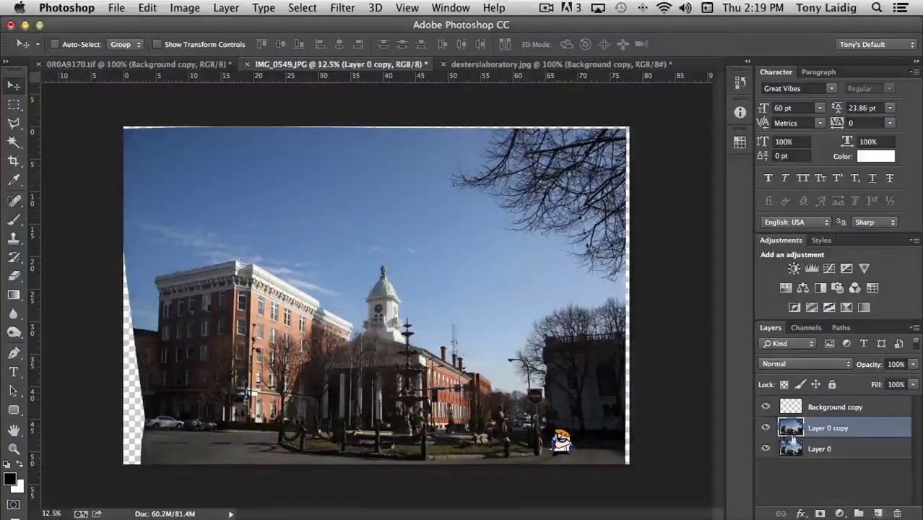
click(116, 8)
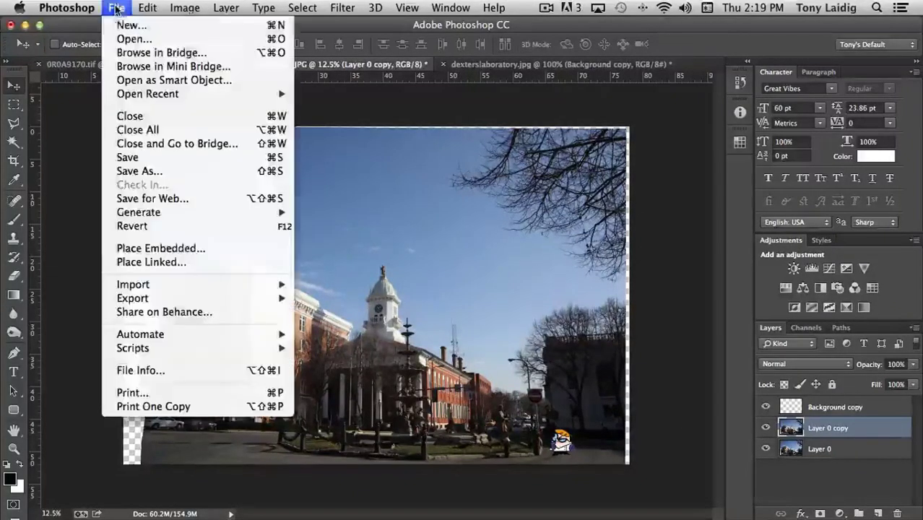
mouse_move(150, 10)
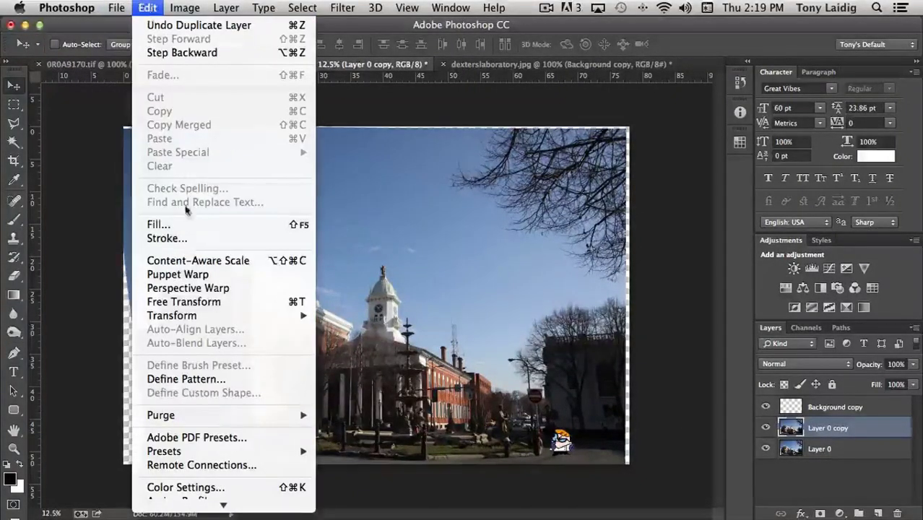
mouse_move(183, 316)
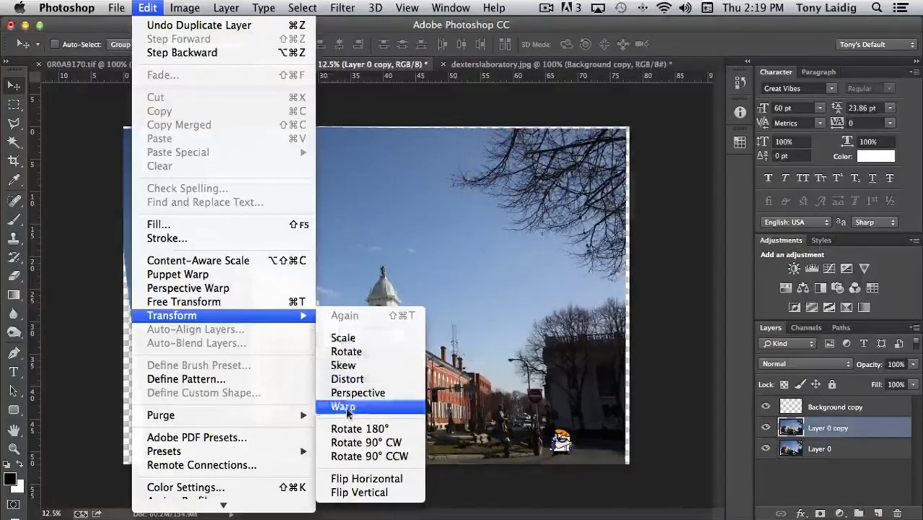
click(346, 338)
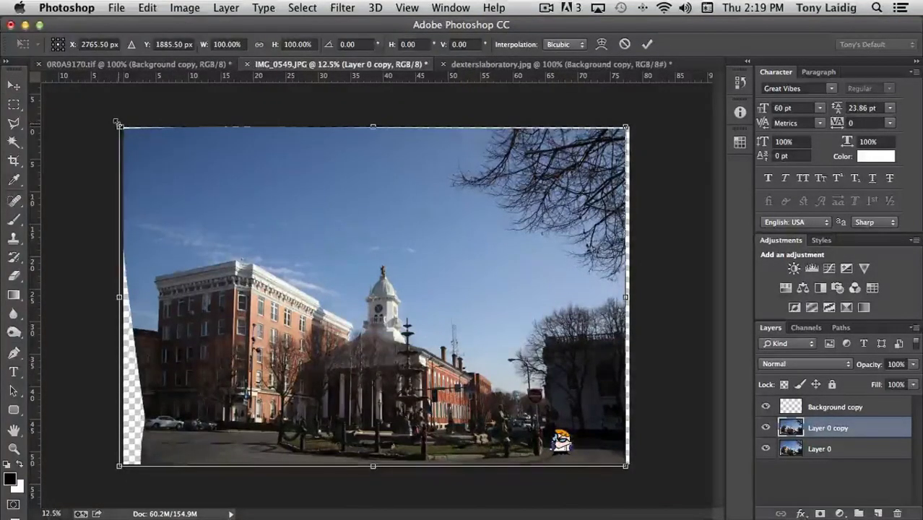
drag(117, 124, 339, 288)
key(super+plus)
key(super+plus)
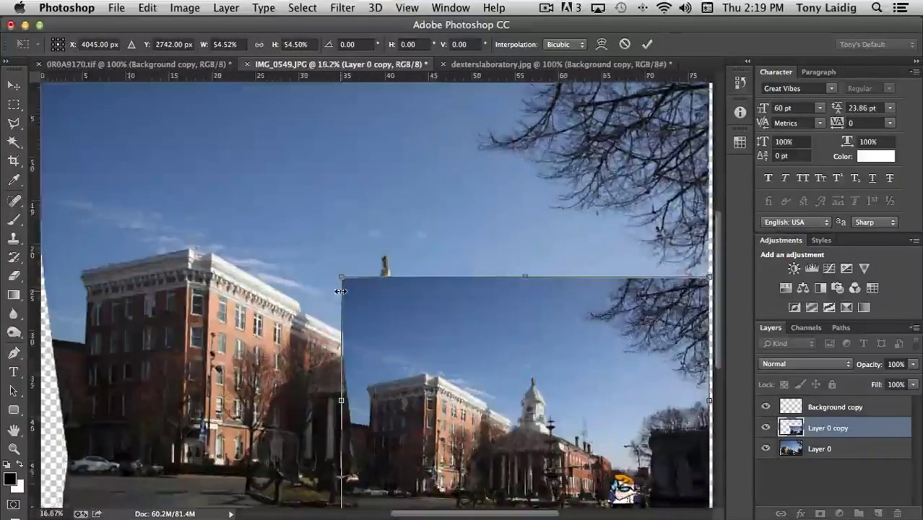
scroll(538, 333, down, 10)
scroll(538, 333, right, 10)
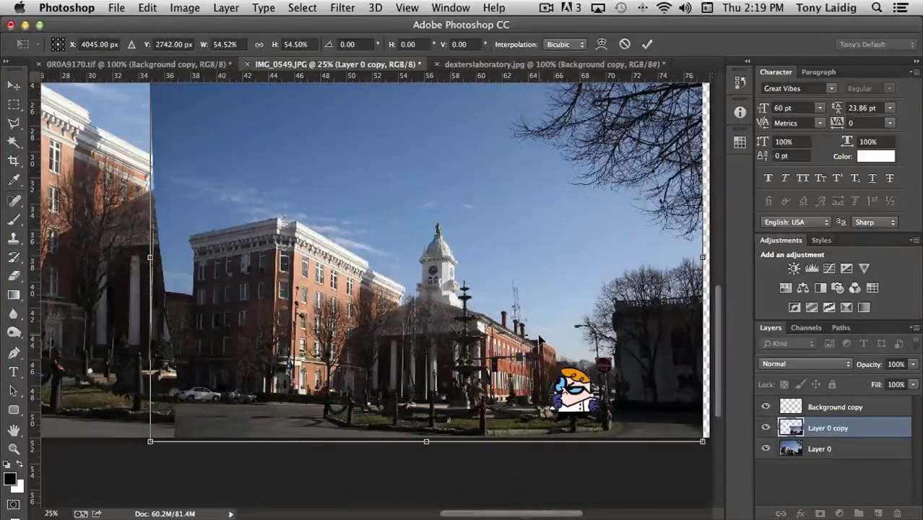
key(Return)
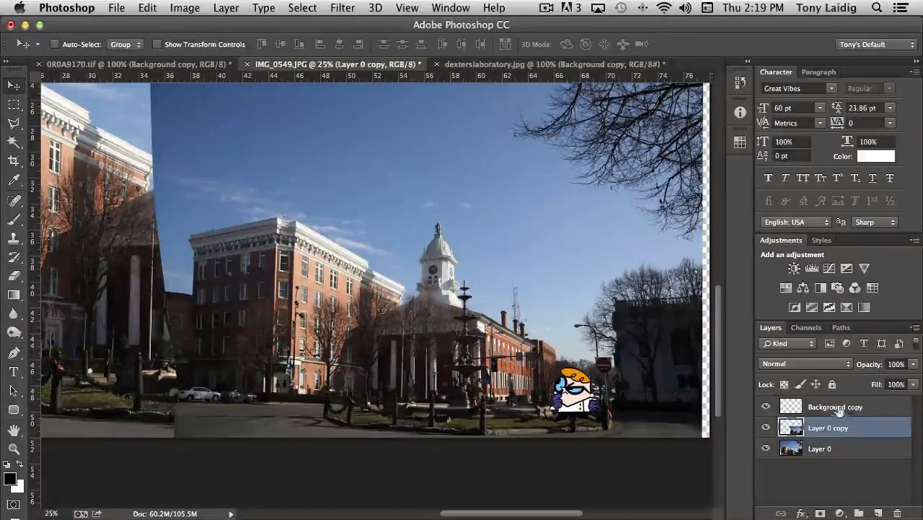
Step: Move the cartoon character on the Background copy layer right, onto the road before the dark building
click(892, 406)
drag(571, 394, 643, 393)
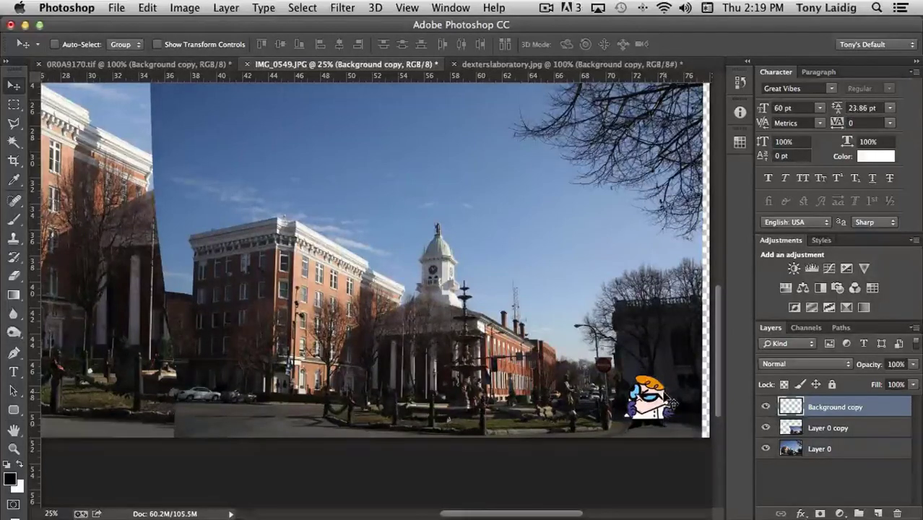
Step: Try enlarging the cartoon character with Free Transform to about 134% width and 137% height, and cancel the transform
click(148, 7)
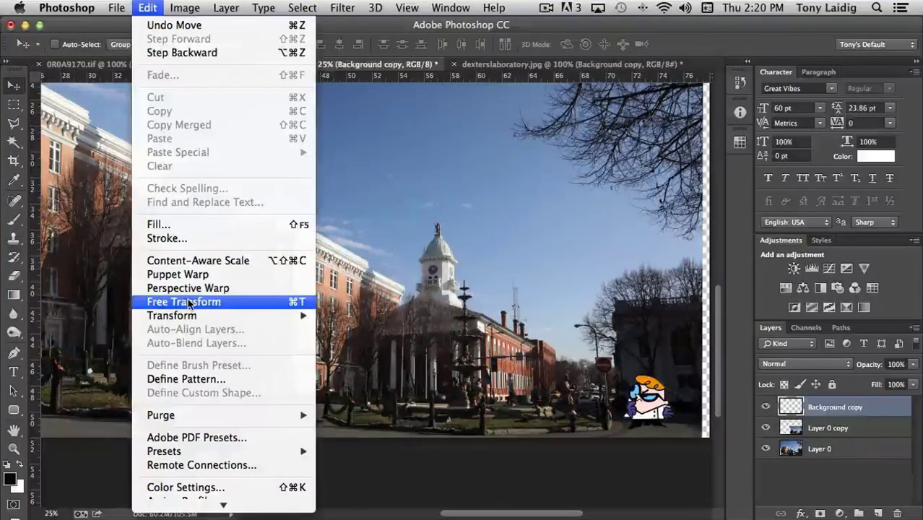
mouse_move(191, 316)
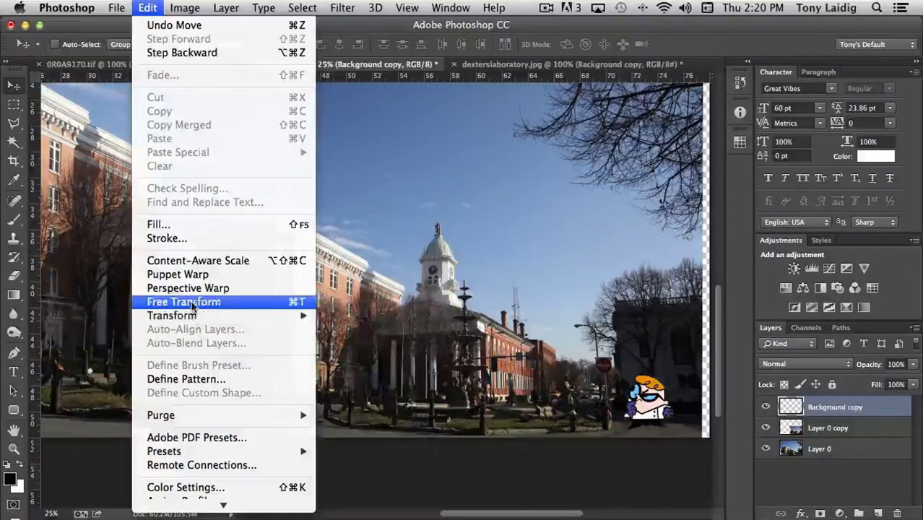
click(192, 302)
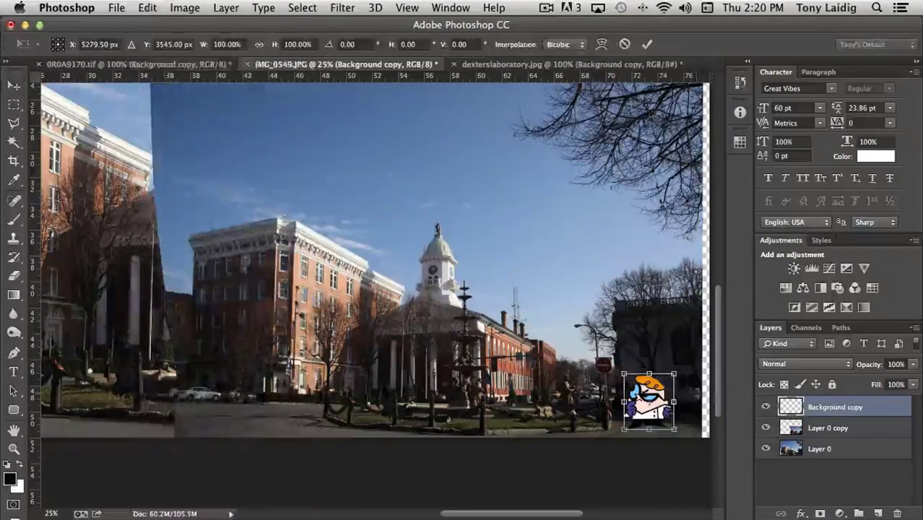
drag(621, 371, 605, 354)
right_click(640, 383)
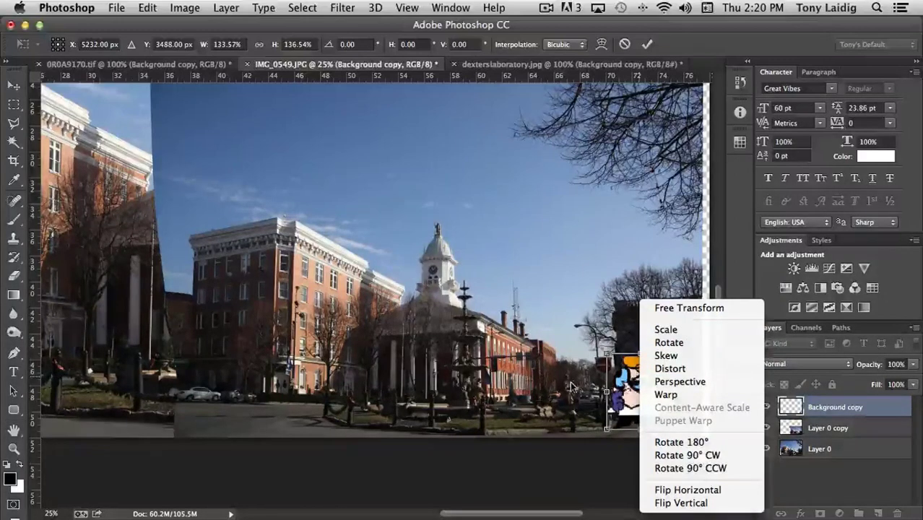
key(Escape)
key(Escape)
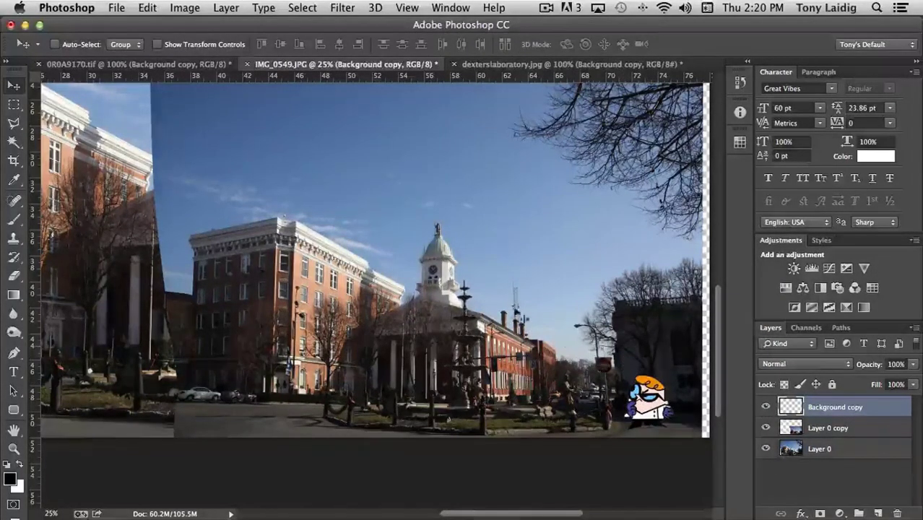
Step: Flip the cartoon character on the Background copy layer horizontally and move it left onto the road before the brick building
click(148, 8)
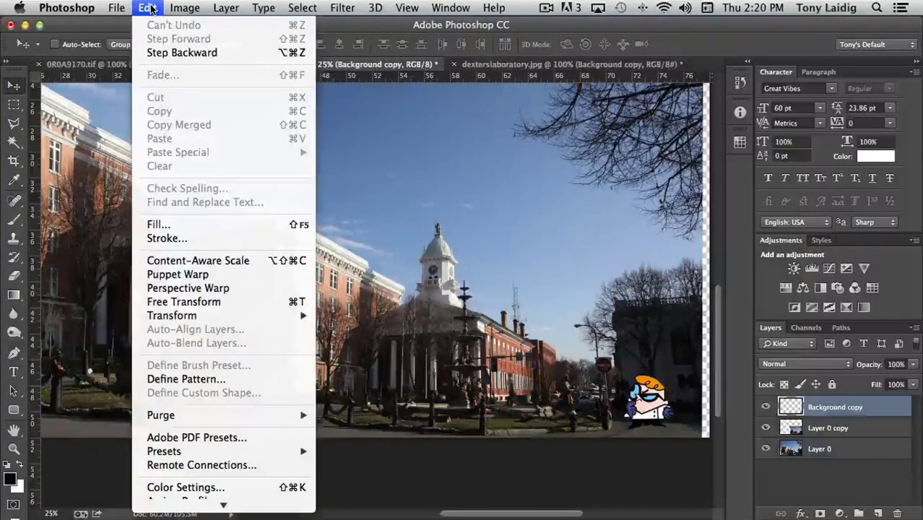
mouse_move(213, 318)
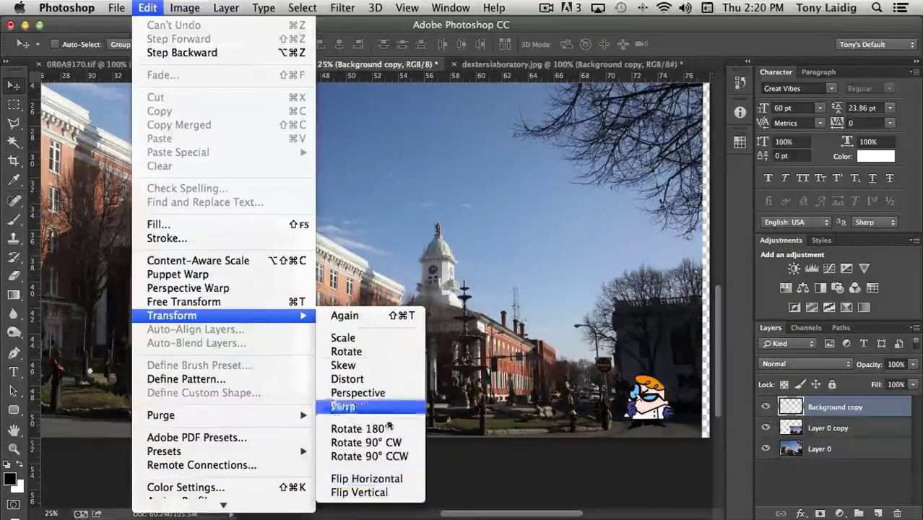
click(384, 479)
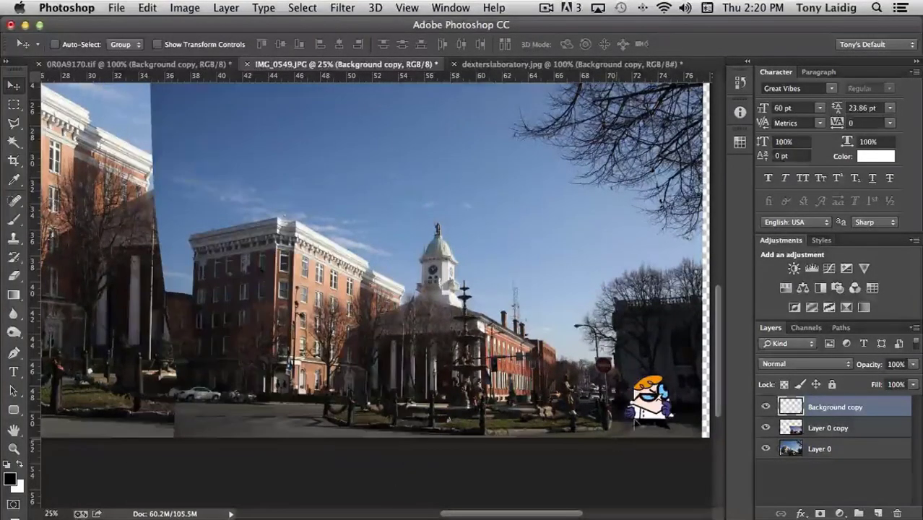
drag(635, 419, 259, 399)
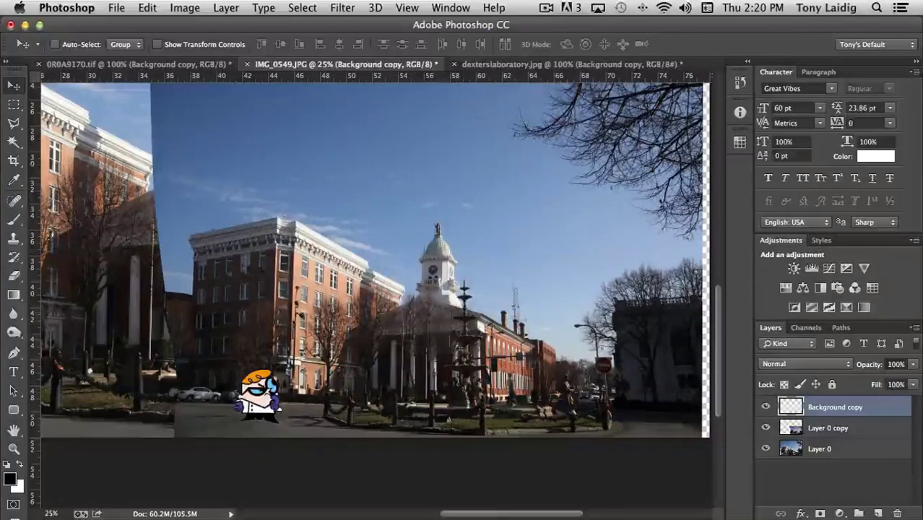
Step: Try rotating the cartoon character about 4 degrees counter-clockwise and turn it back upright
click(148, 8)
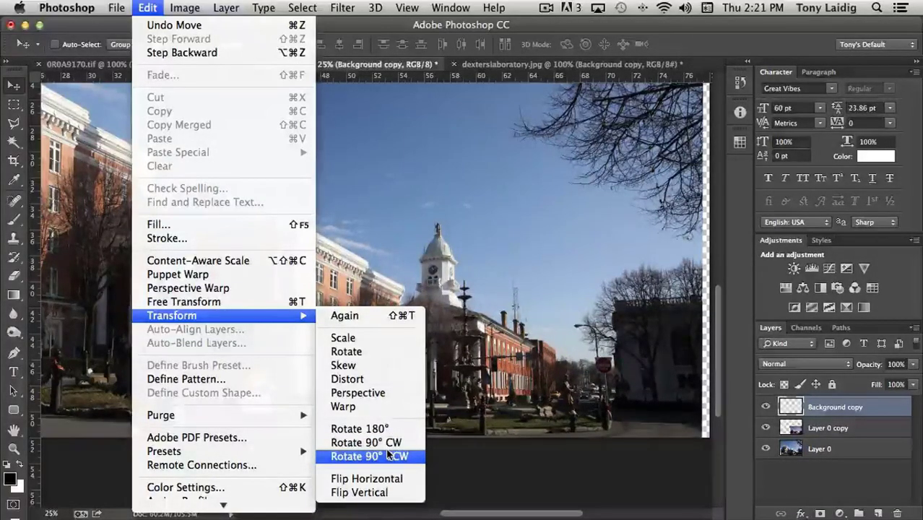
click(350, 352)
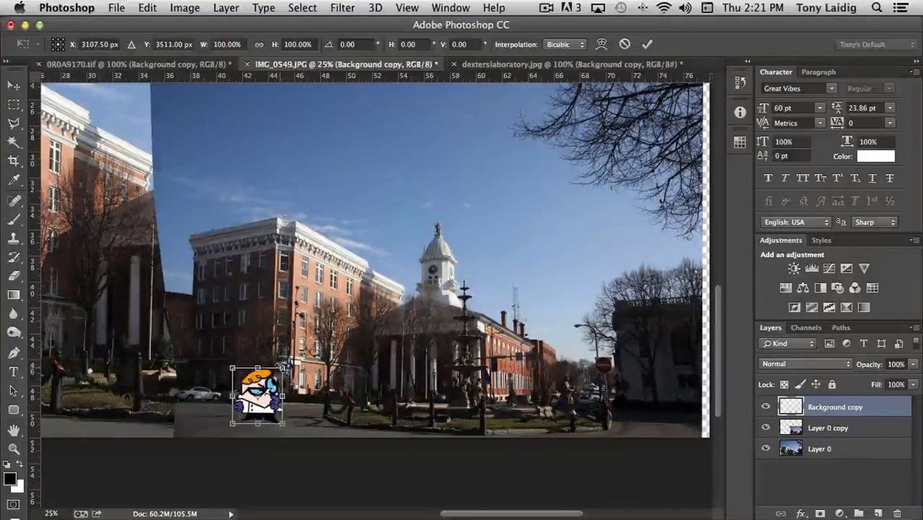
mouse_move(289, 361)
mouse_down()
mouse_move(312, 354)
mouse_move(320, 365)
mouse_move(310, 350)
mouse_move(296, 372)
mouse_move(282, 361)
mouse_up()
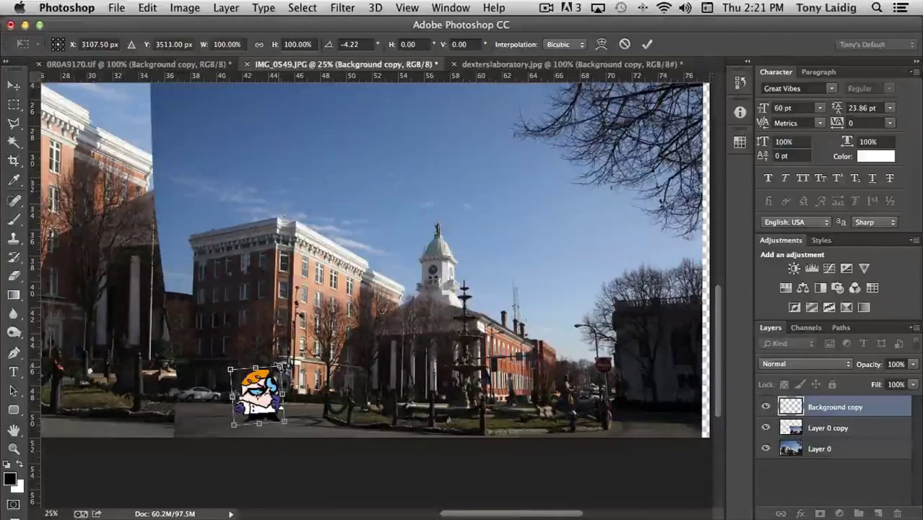
mouse_move(278, 365)
mouse_down()
mouse_move(289, 358)
mouse_move(294, 364)
mouse_move(287, 409)
mouse_move(284, 367)
mouse_up()
key(Return)
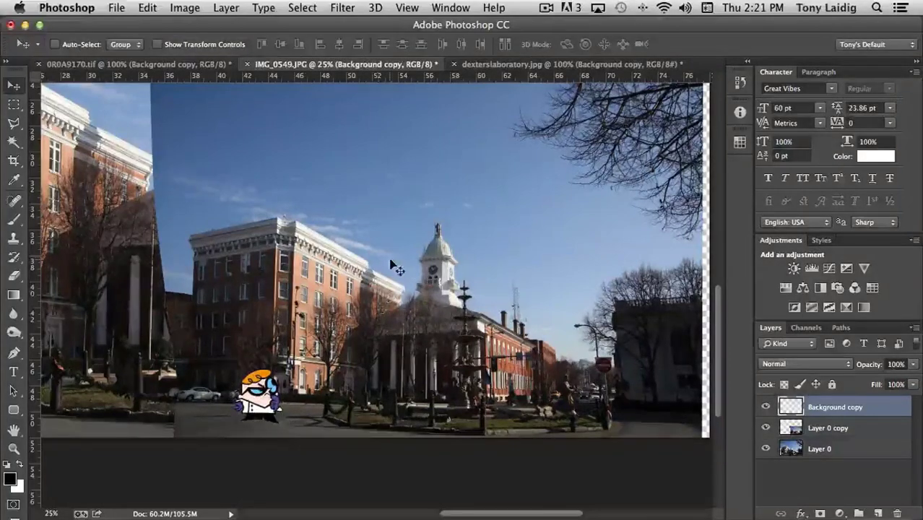
Step: Scale the cartoon character proportionally to about 121%, with width and height linked, after undoing an uneven enlargement
click(147, 8)
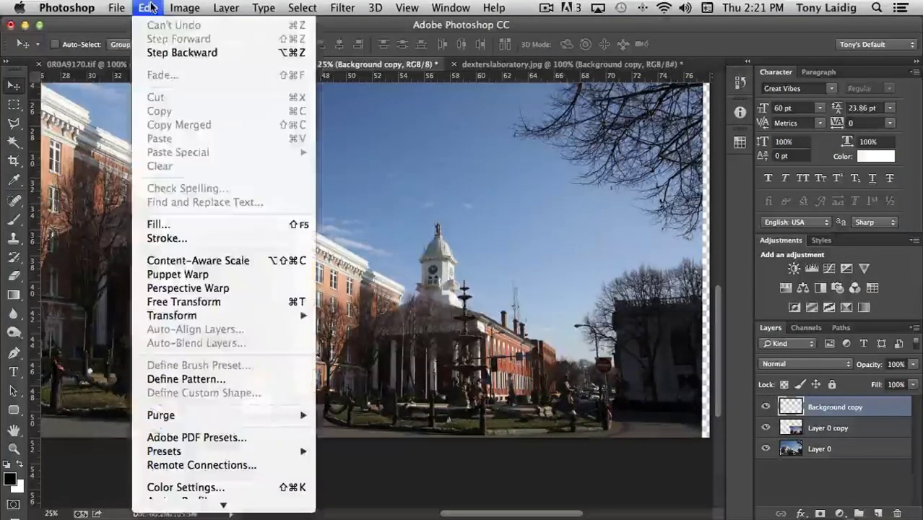
mouse_move(208, 317)
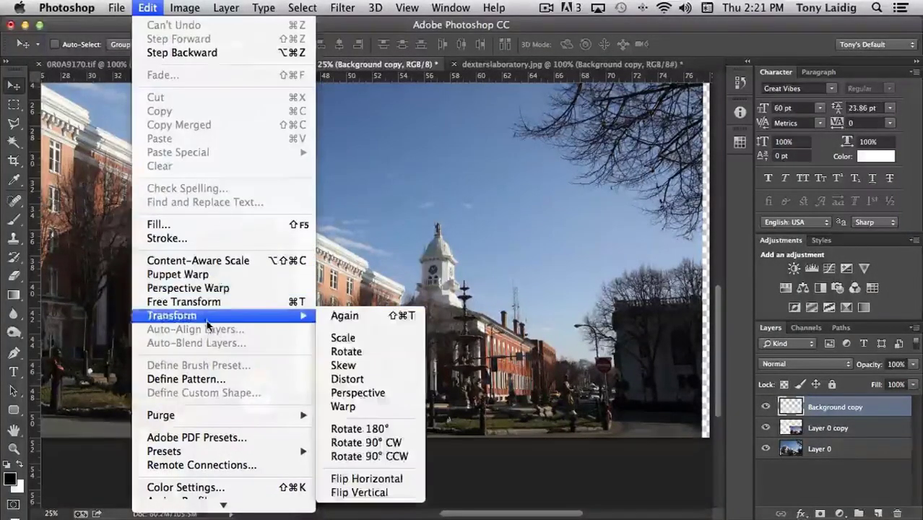
click(344, 339)
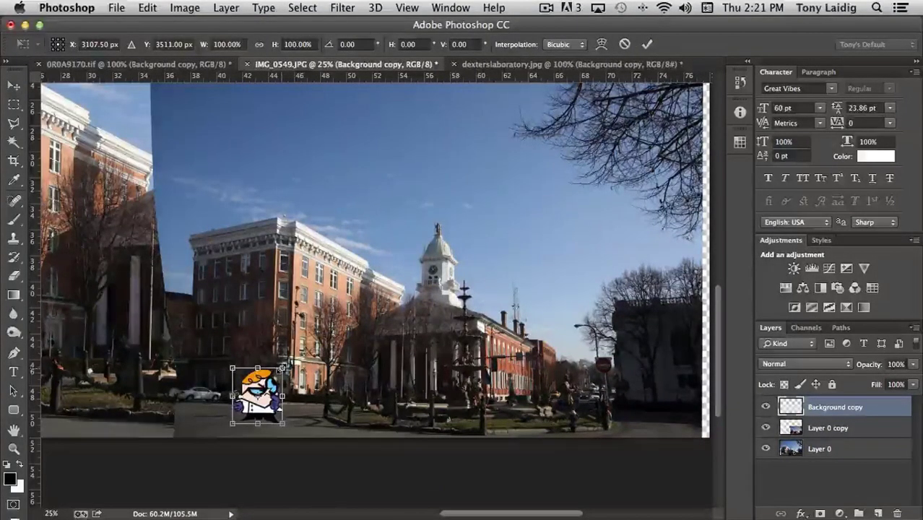
drag(282, 368, 298, 359)
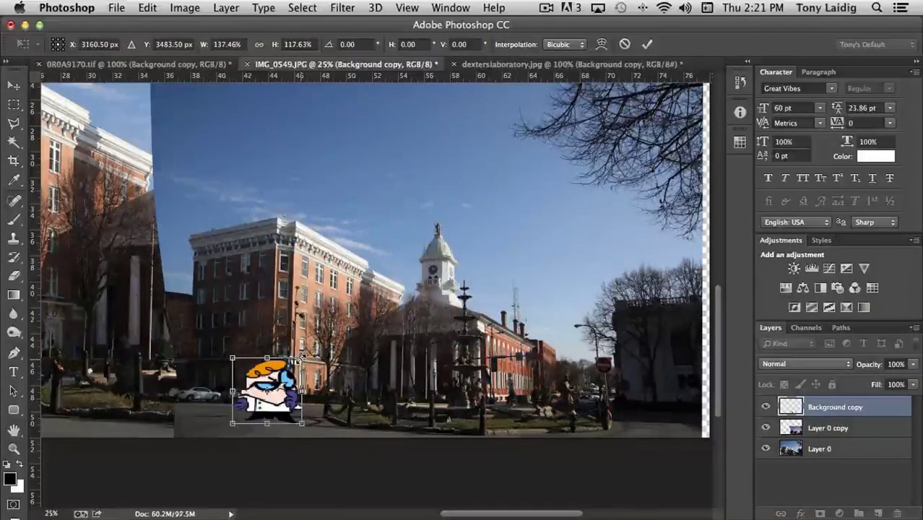
key(super+z)
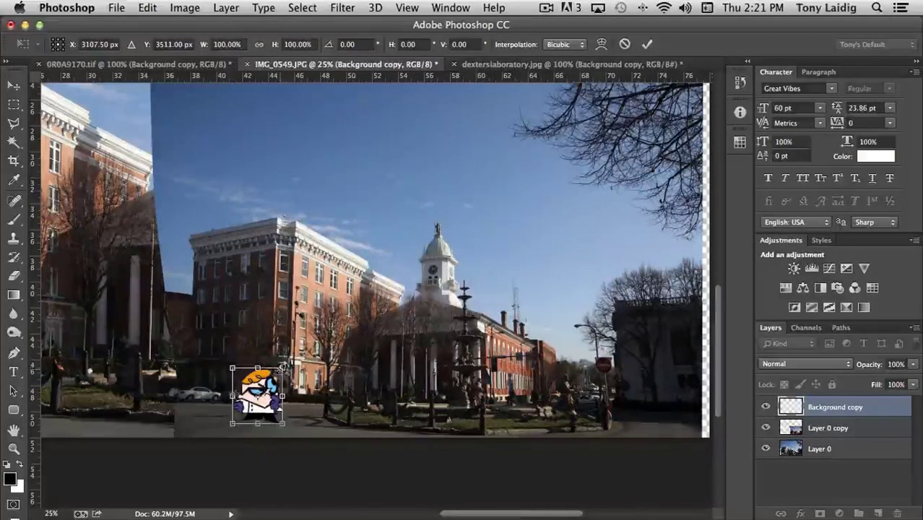
mouse_move(296, 355)
mouse_down()
mouse_move(312, 334)
mouse_move(303, 354)
mouse_up()
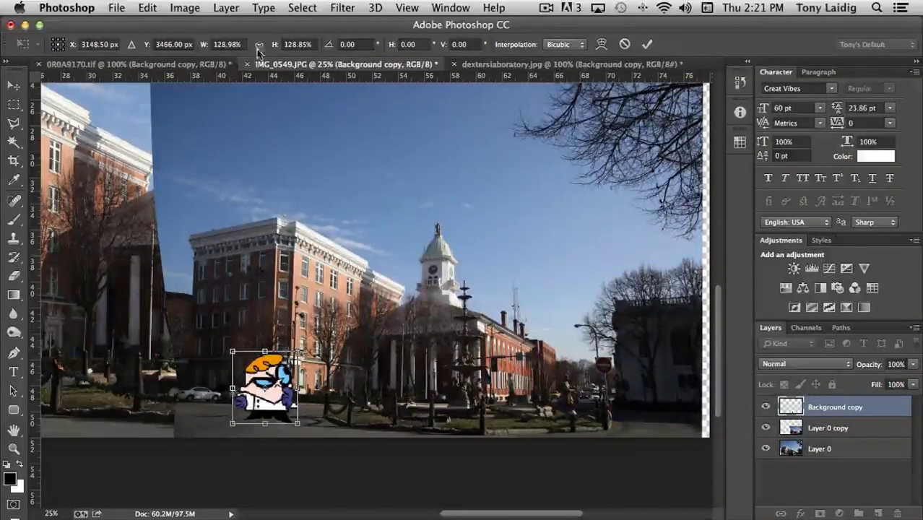
click(261, 46)
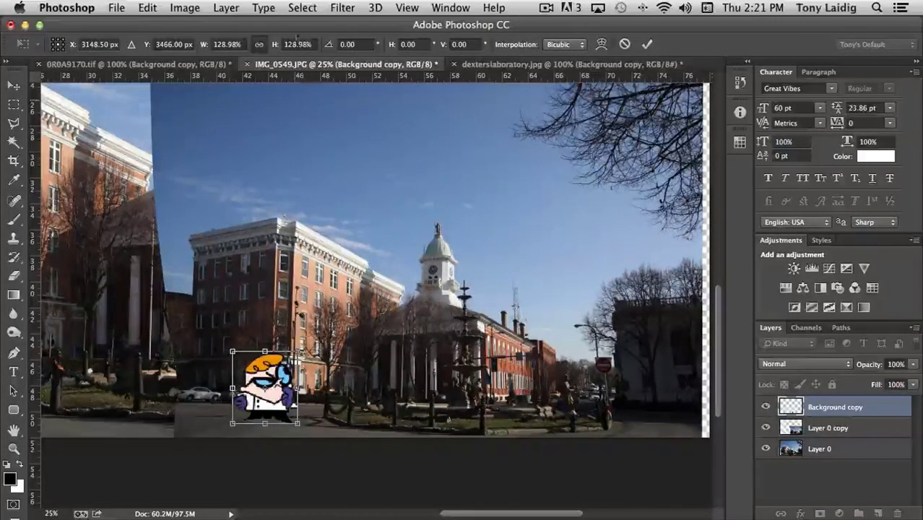
mouse_move(298, 353)
mouse_down()
mouse_move(312, 337)
mouse_move(290, 361)
mouse_up()
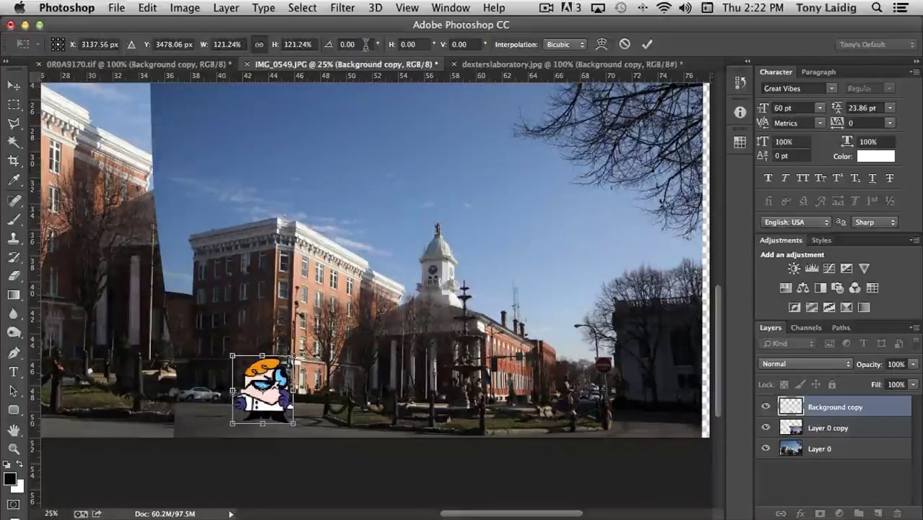
Step: Unlink width and height and distort the cartoon character by its upper-right corner to about 128.5% width
right_click(252, 372)
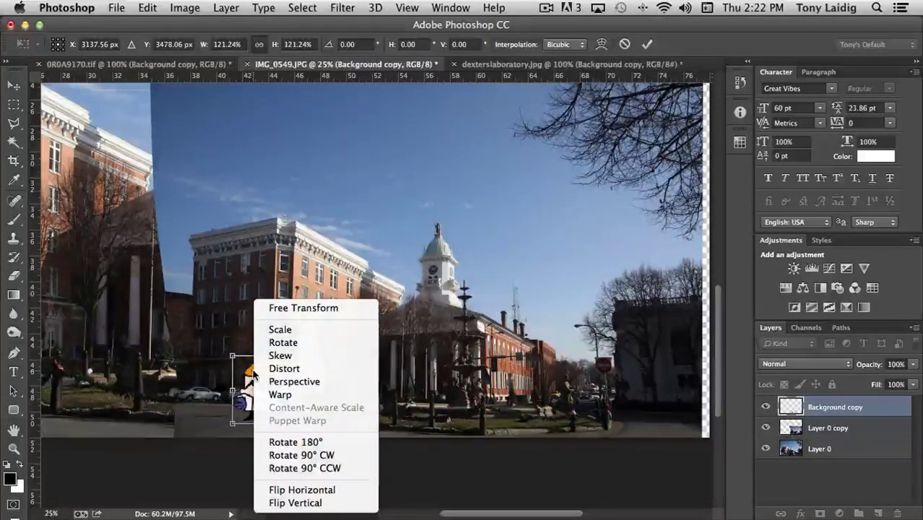
click(309, 371)
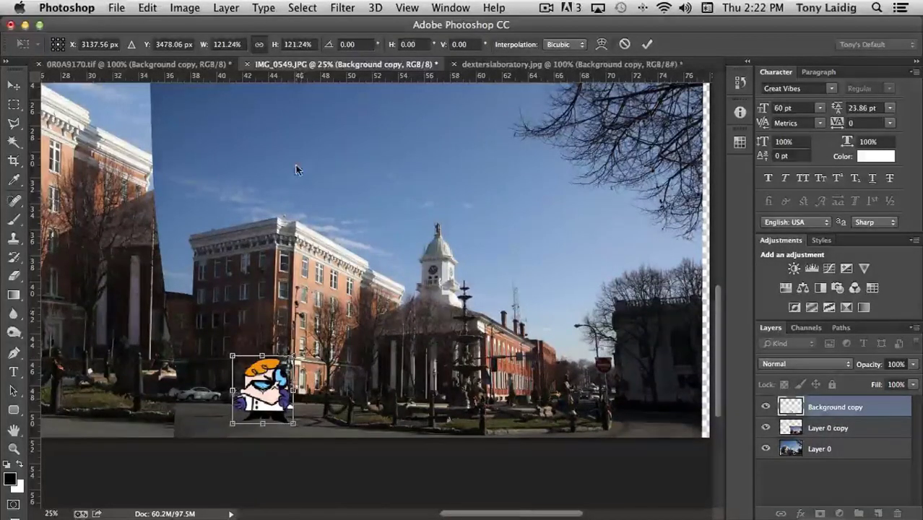
click(259, 45)
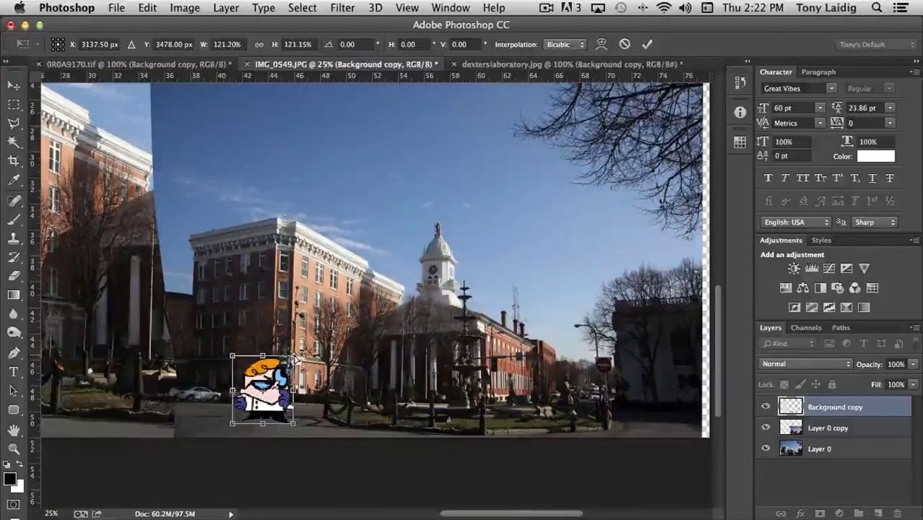
mouse_move(295, 360)
mouse_down()
mouse_move(289, 365)
mouse_move(283, 346)
mouse_move(293, 359)
mouse_up()
right_click(262, 369)
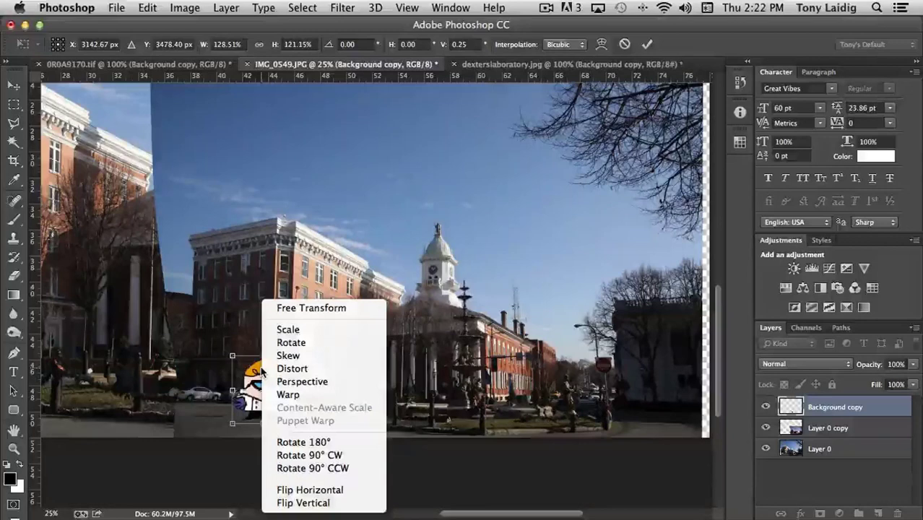